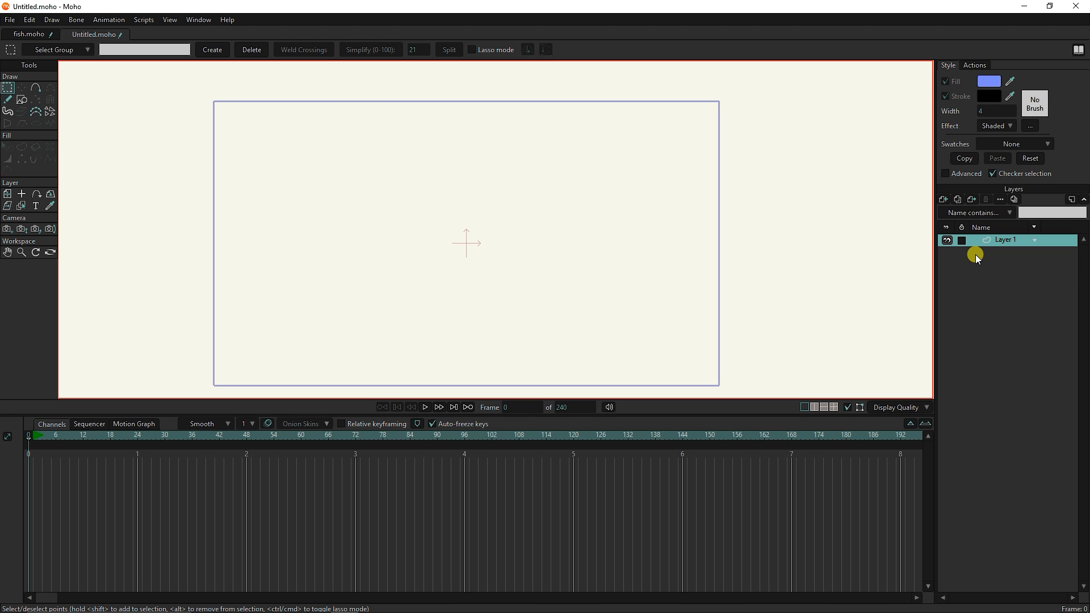
Add a new vector layer above Layer 1 and name it Fish.
left_click(951, 201)
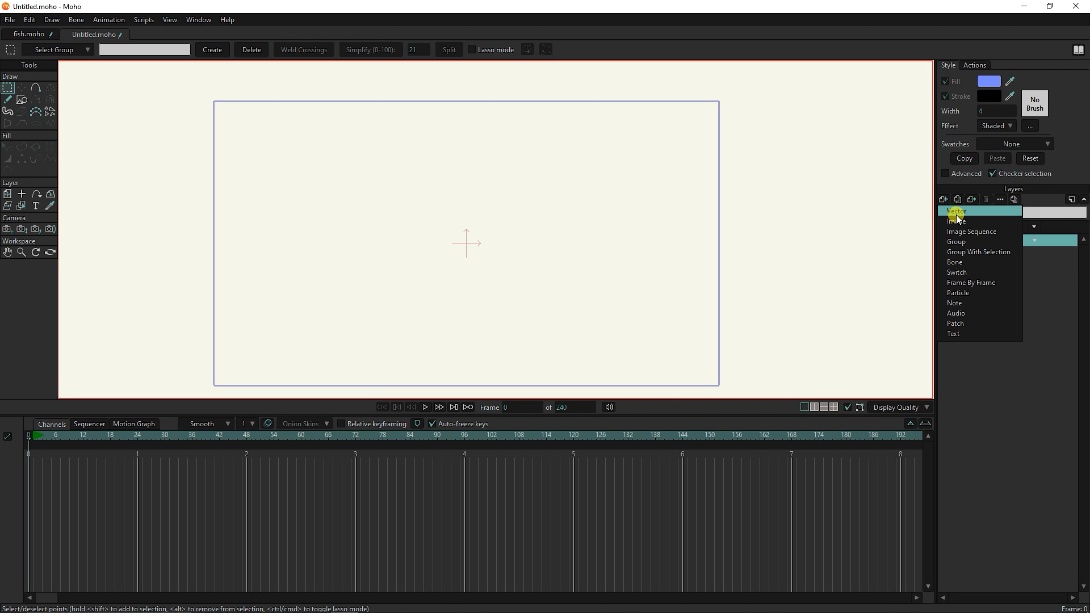
left_click(960, 212)
type("Fish")
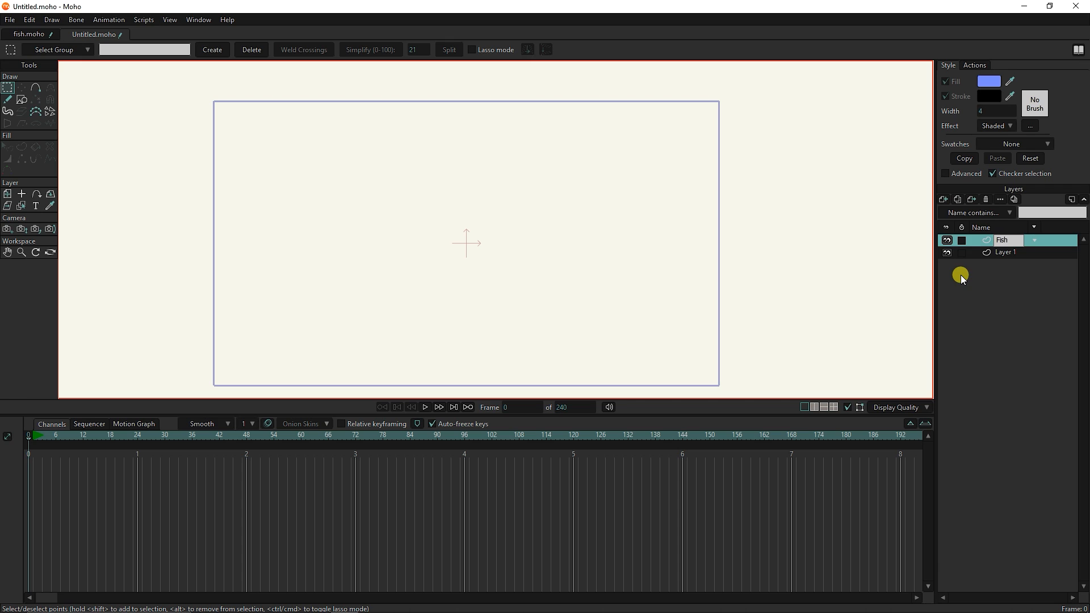
left_click(960, 275)
Draw a short diagonal line on the Fish layer with Add Point and insert a point at its middle.
left_click(36, 87)
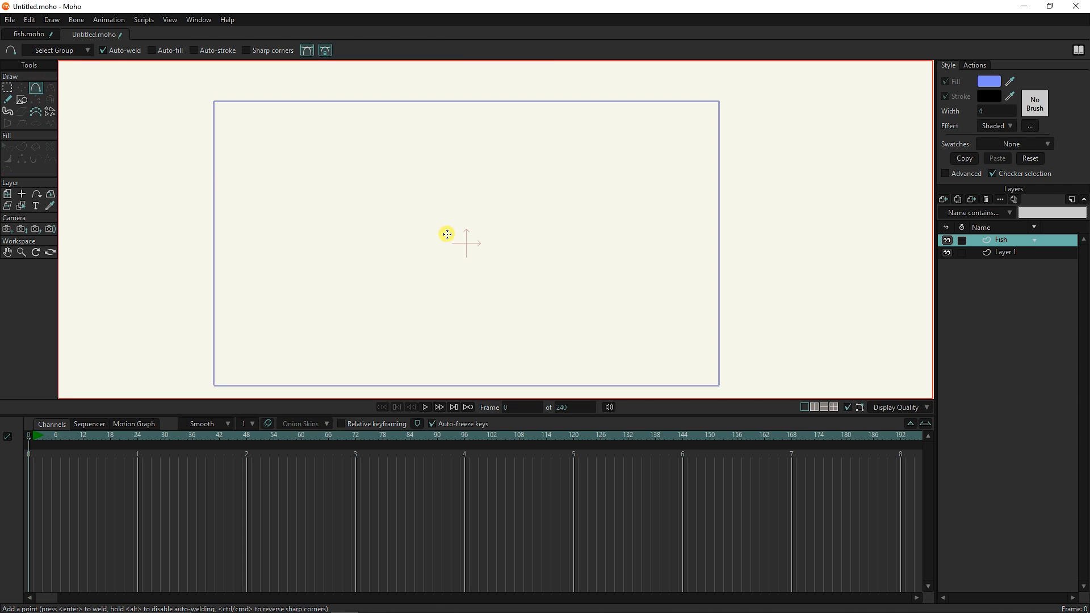
left_click_drag(570, 250, 513, 312)
scroll(540, 290, "up", 3)
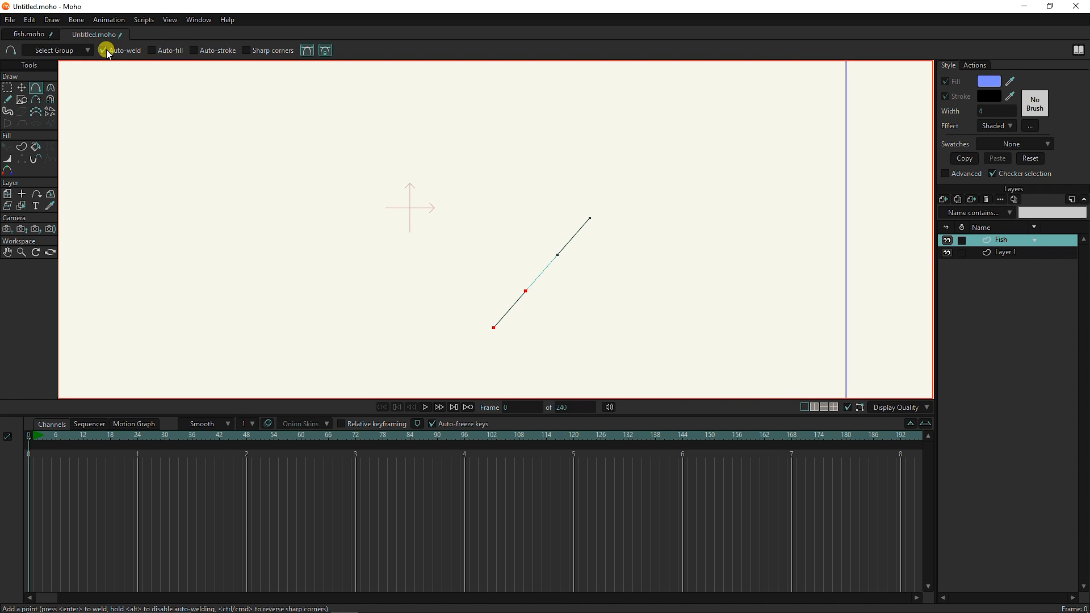
left_click(541, 274)
Bend the line into a rounded curve for the fish's head by moving its middle point outward and repositioning both end points.
left_click(22, 89)
left_click_drag(541, 274, 584, 304)
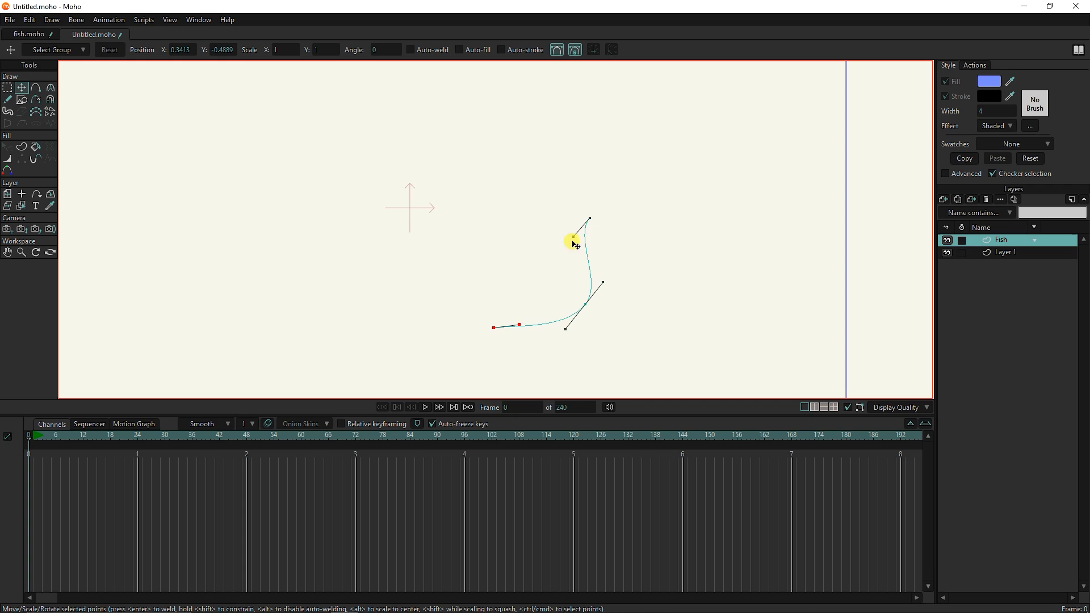
left_click_drag(572, 237, 564, 216)
scroll(518, 270, "down", 1)
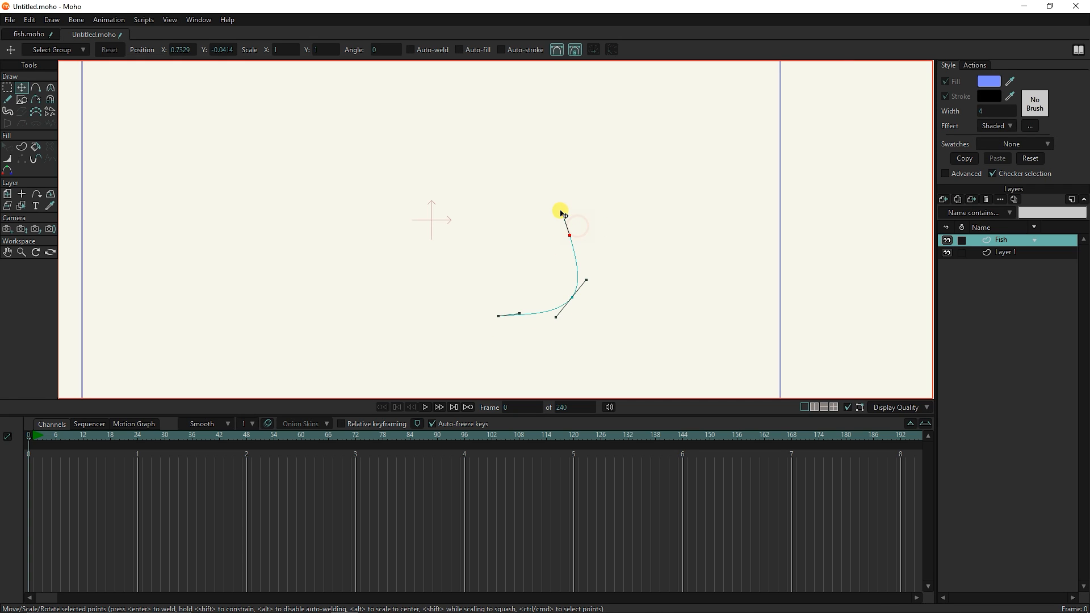
left_click_drag(499, 315, 469, 306)
left_click_drag(567, 232, 559, 221)
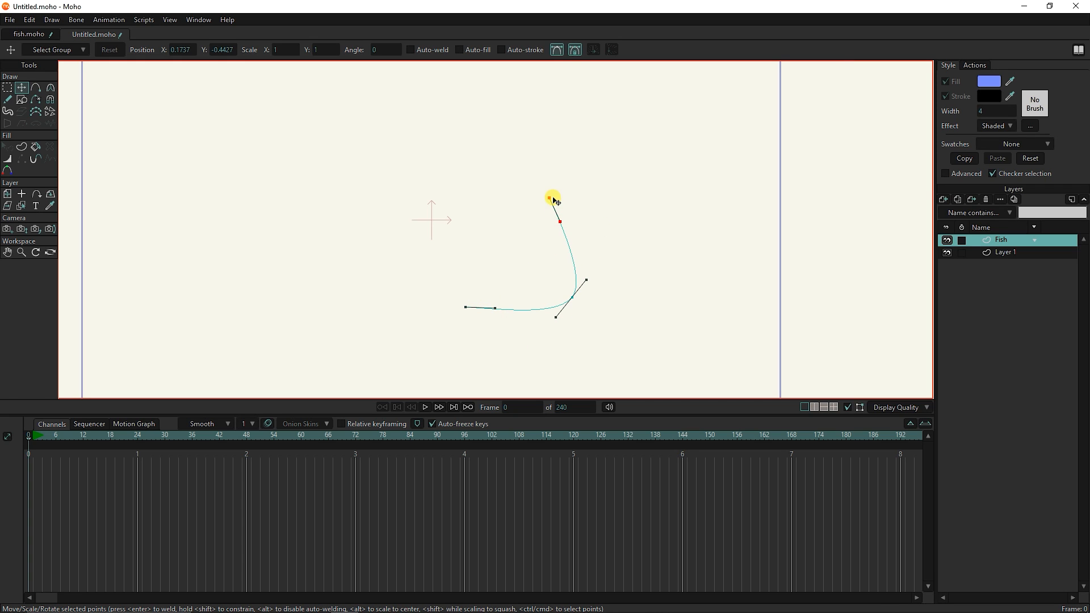
left_click_drag(489, 307, 471, 311)
scroll(478, 311, "down", 1)
scroll(478, 311, "down", 1)
Extend the curve from its upper end to the tail side and close the body outline with auto-weld enabled.
left_click(37, 88)
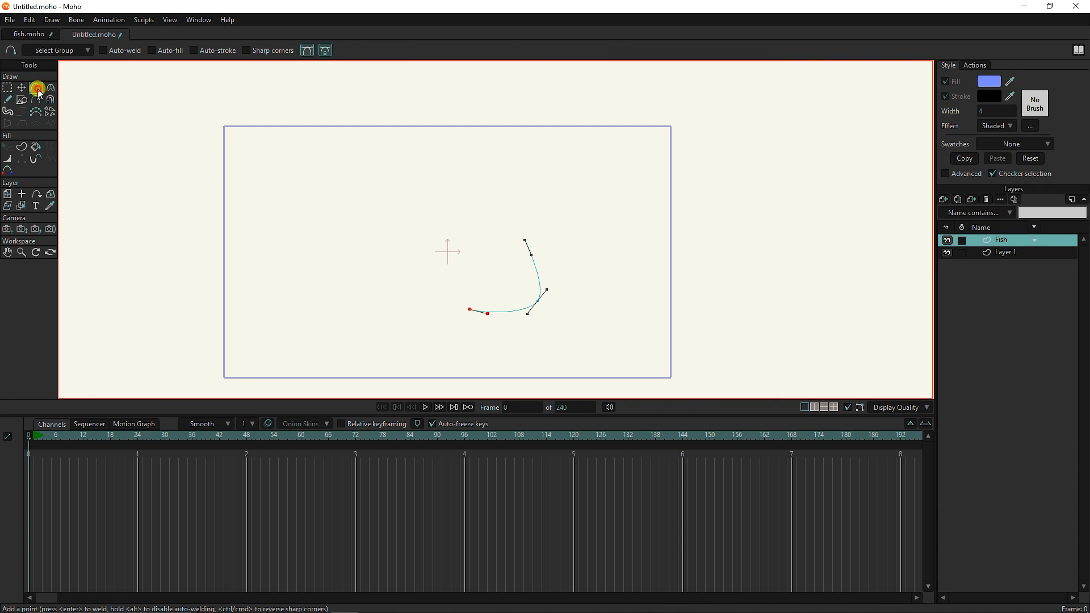
scroll(506, 237, "up", 1)
left_click_drag(528, 239, 381, 205)
left_click(103, 52)
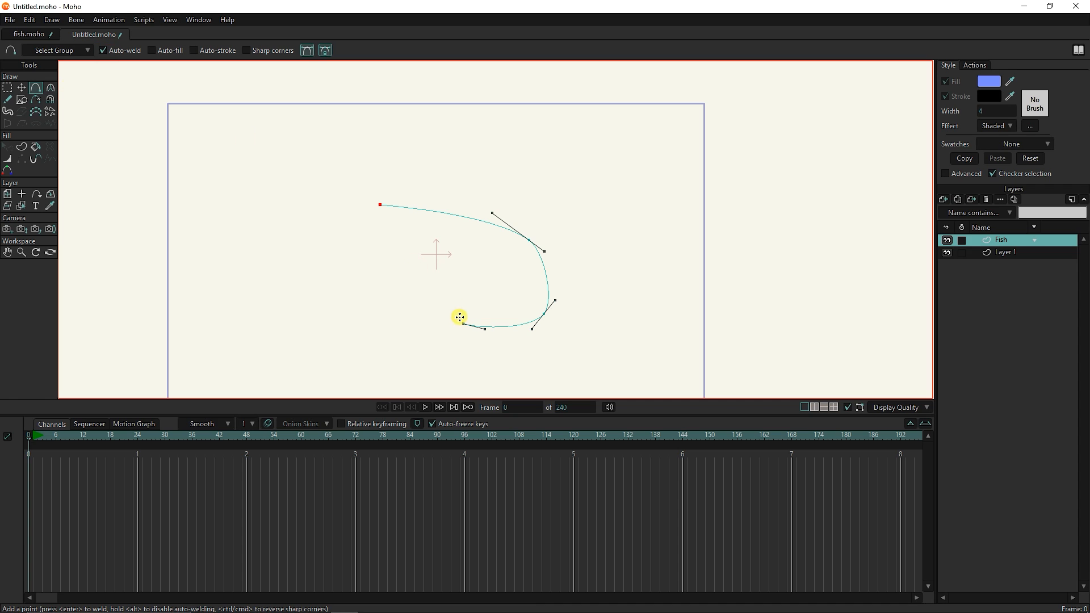
left_click_drag(460, 318, 380, 206)
Set the curvature of the body's narrow tail-end point to 0.13.
left_click(7, 87)
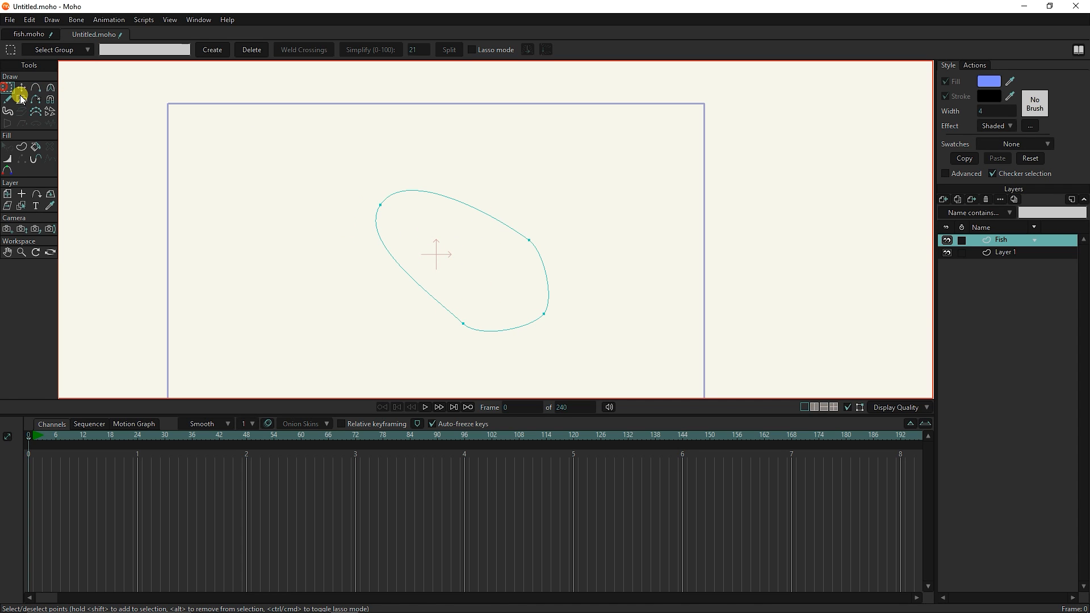
key("c")
left_click(178, 50)
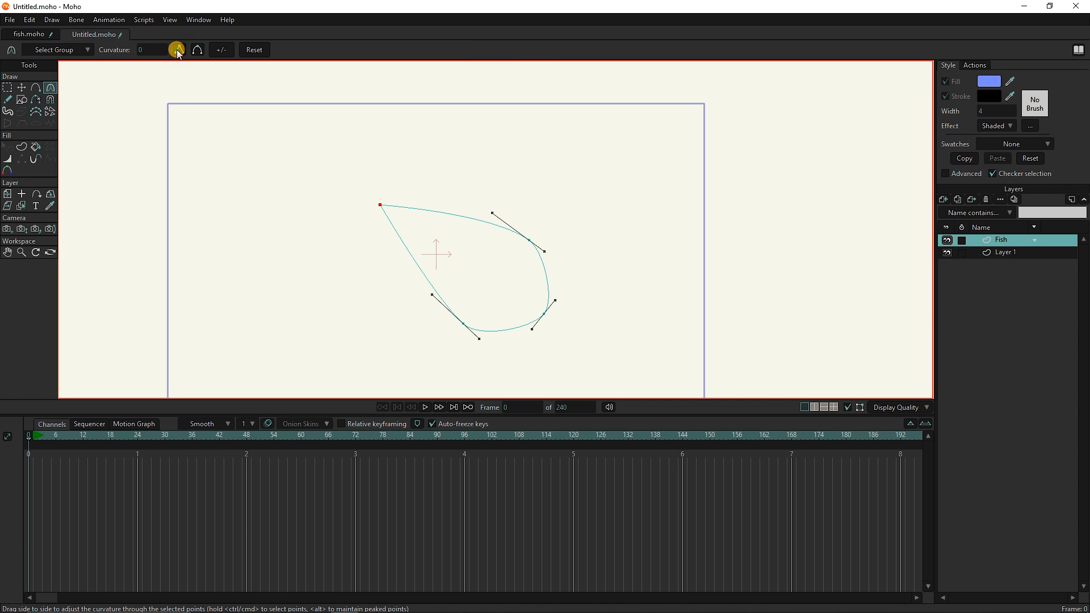
left_click_drag(137, 51, 214, 49)
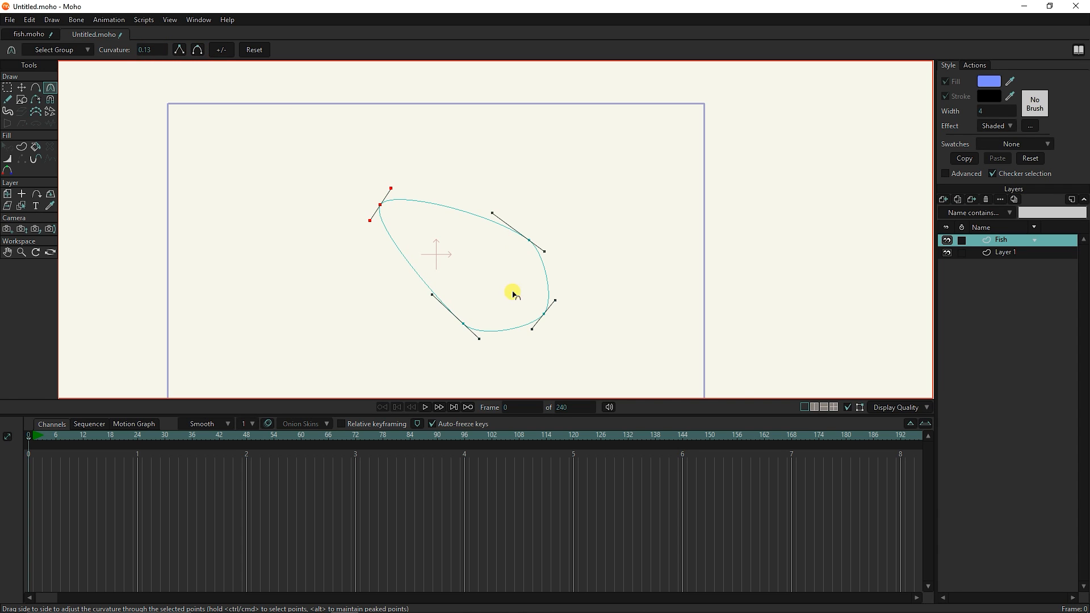
Refine the underside of the body outline by repositioning the belly point and adjusting the lower head point.
scroll(513, 291, "up", 1)
left_click(23, 87)
left_click_drag(473, 348, 460, 334)
left_click_drag(407, 303, 459, 319)
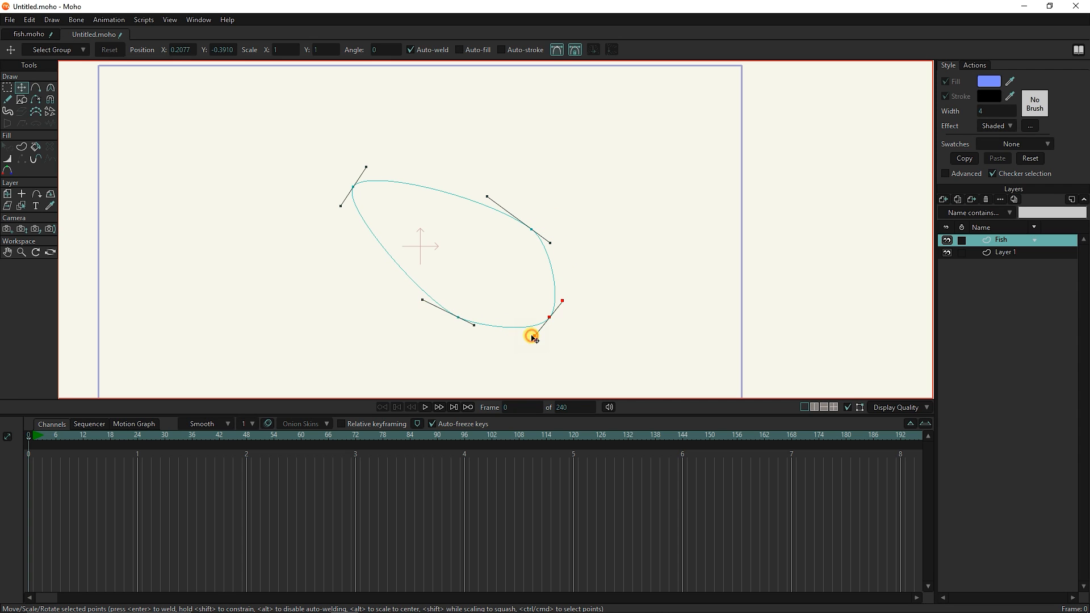
mouse_move(534, 339)
left_mouse_down()
mouse_move(540, 330)
mouse_move(528, 338)
left_mouse_up()
left_click_drag(448, 315, 478, 333)
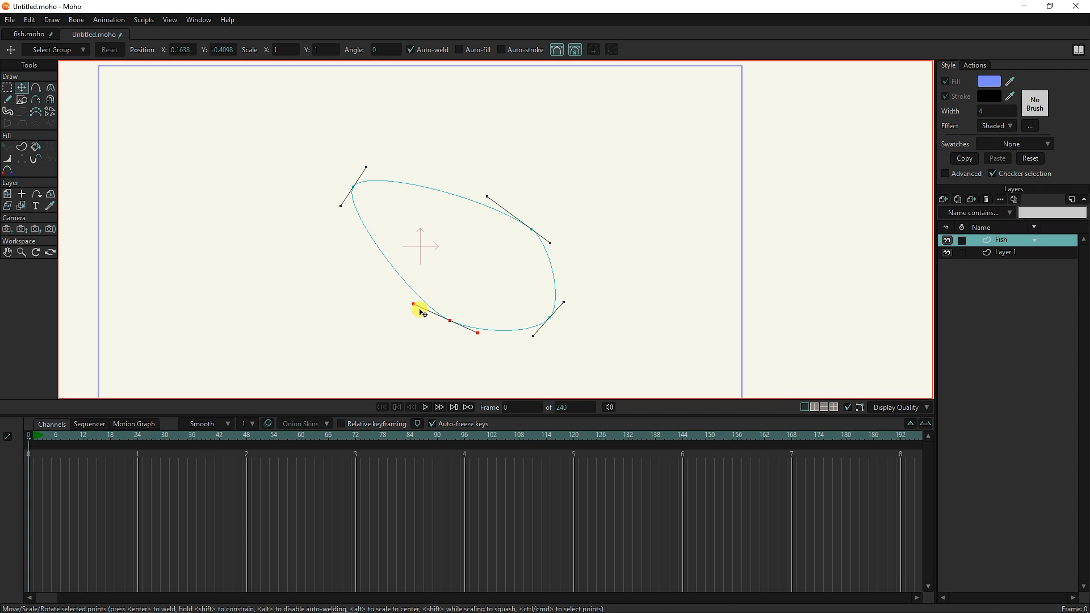
Draw a circle over the body's narrow end, then rotate and shift it into place for the tail.
left_click(21, 99)
left_click(130, 52)
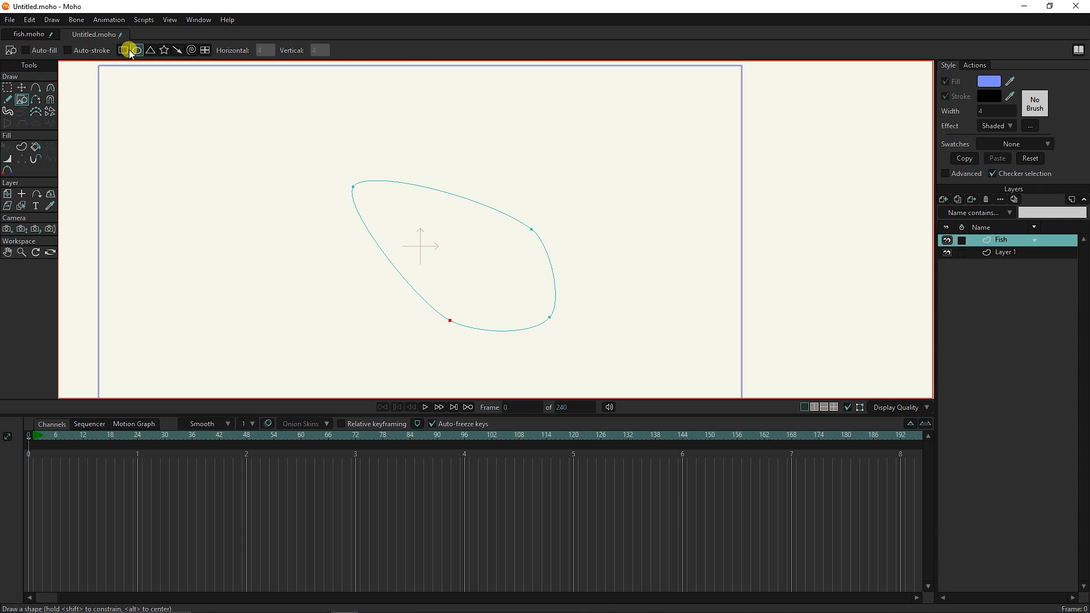
mouse_move(314, 158)
left_mouse_down()
mouse_move(403, 212)
mouse_move(383, 218)
left_mouse_up()
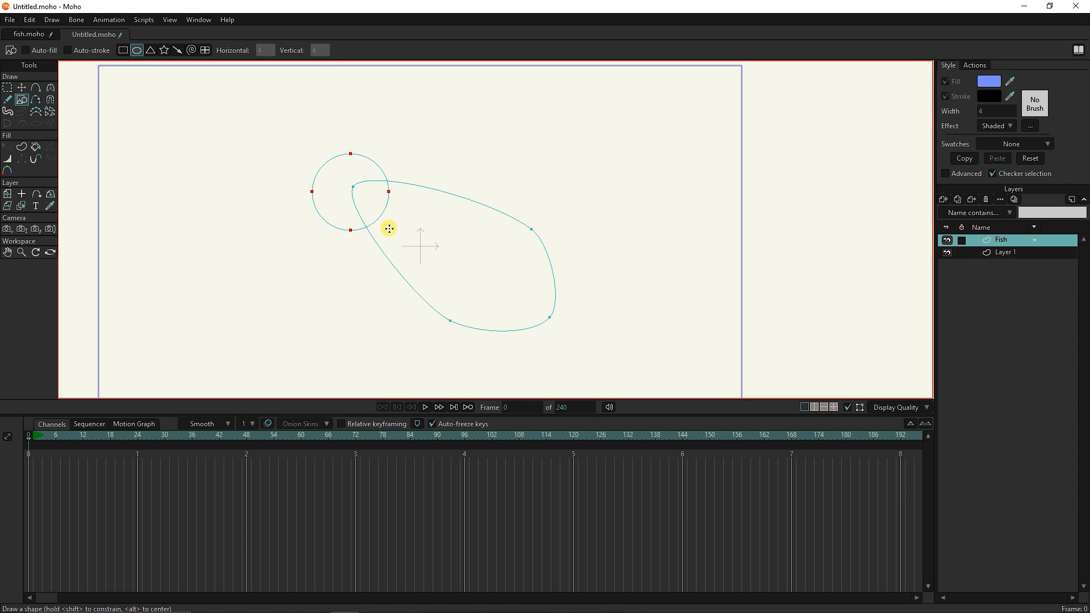
left_click(22, 87)
left_click_drag(396, 153, 364, 193)
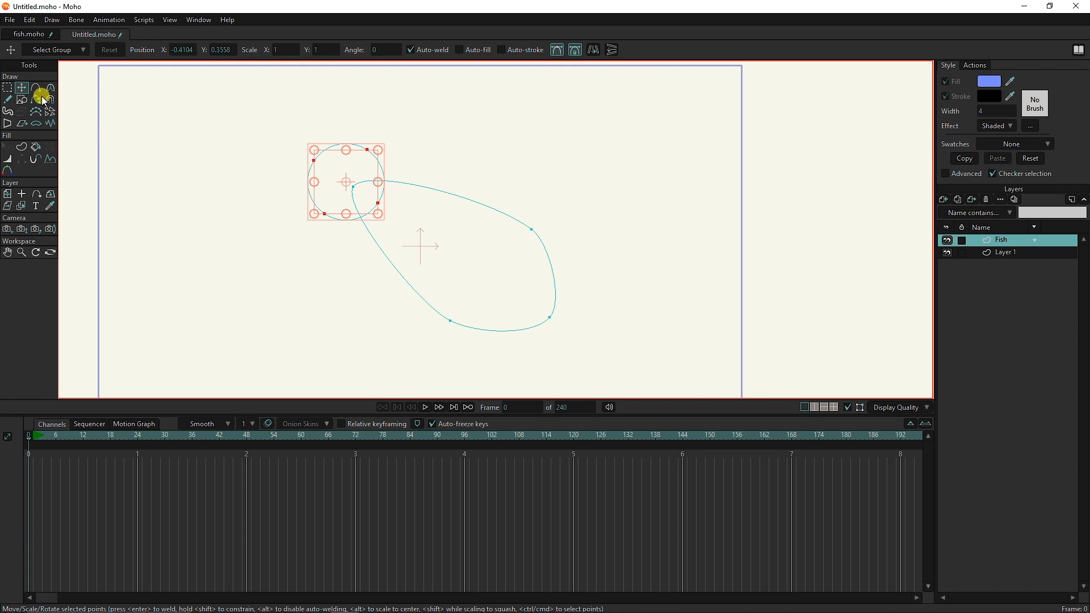
Move the circle's outer point inward next to the body's narrow end to form the tail's notch.
left_click(224, 141, "ctrl")
left_click_drag(314, 161, 347, 182)
scroll(346, 182, "up", 3)
scroll(347, 185, "up", 3)
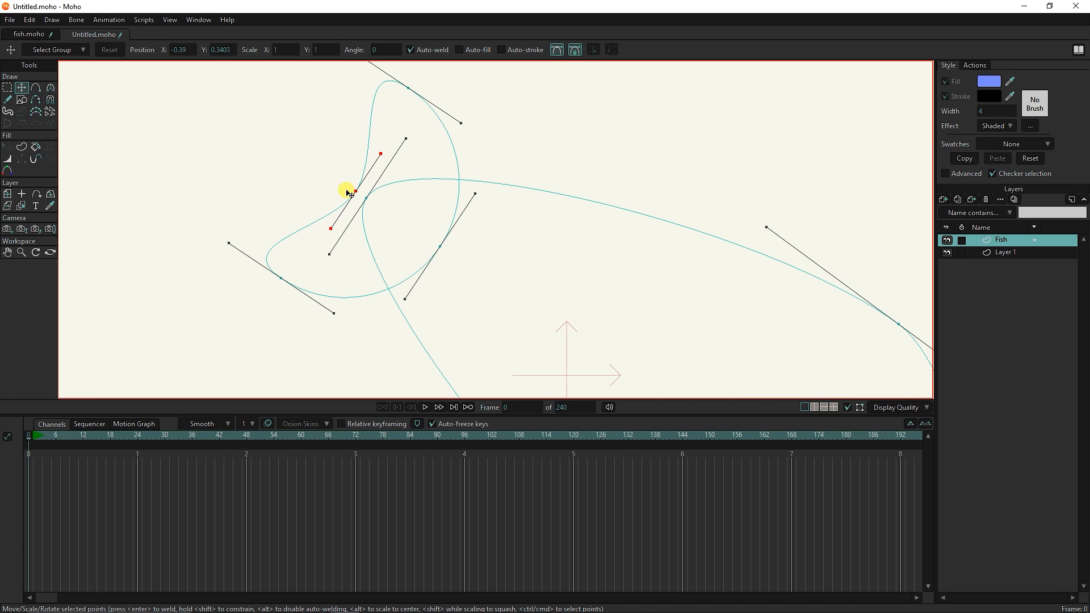
scroll(126, 146, "down", 2)
left_click_drag(124, 144, 126, 156)
Make the tail's notch point and its two tip points peaked with zero curvature.
left_click(8, 88)
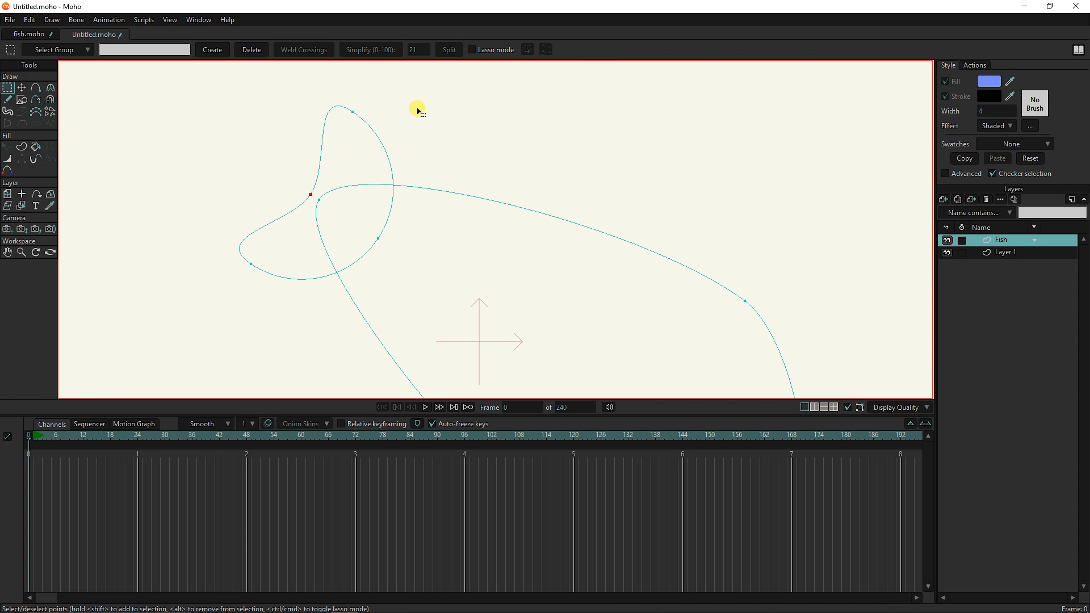
left_click_drag(413, 87, 322, 128)
left_click(250, 264, "shift")
left_click(50, 88)
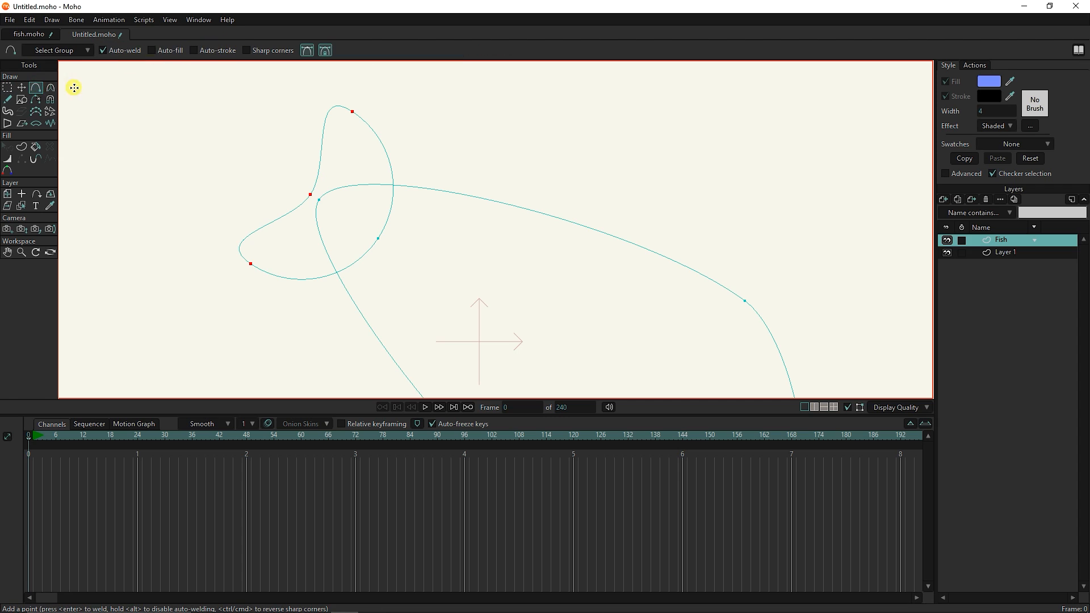
left_click(179, 50)
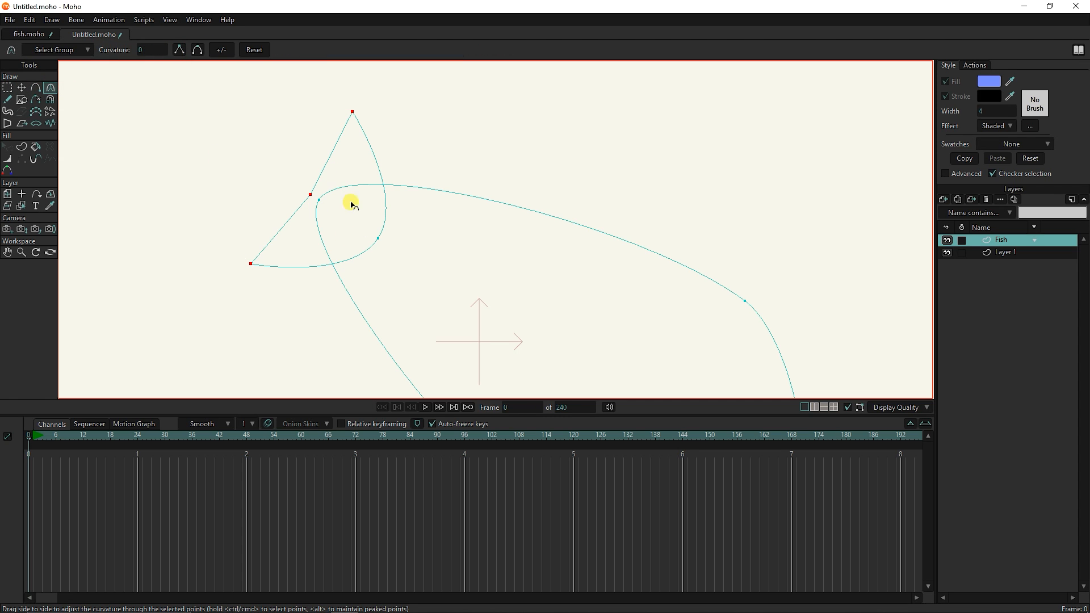
Move the whole tail up and away from the body, then pull its notch point back toward the body.
left_click(21, 88)
left_click(375, 243)
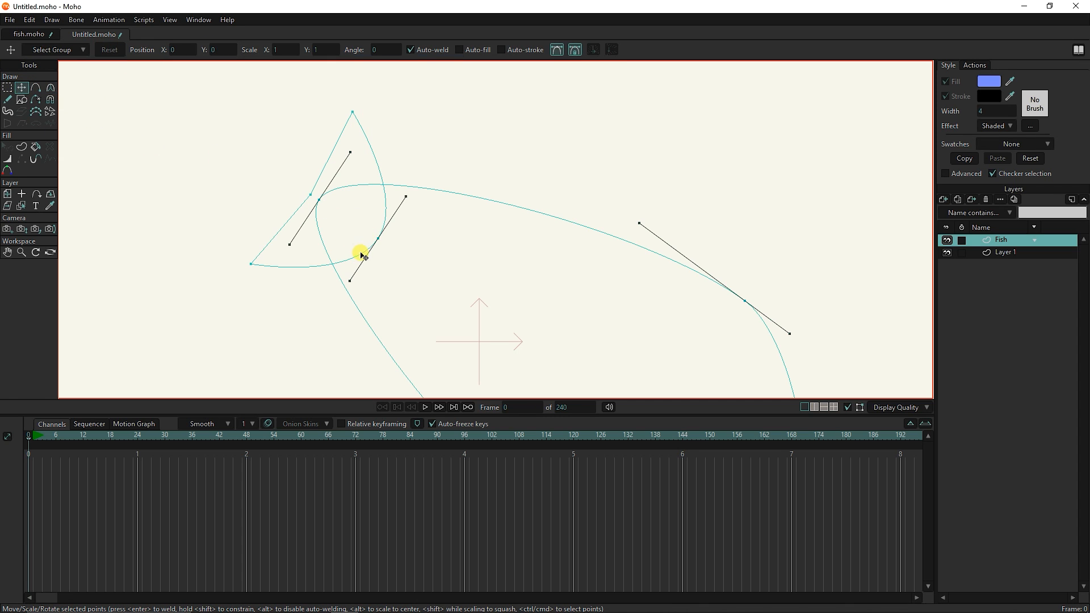
double_click(362, 255)
left_click_drag(360, 248, 342, 234)
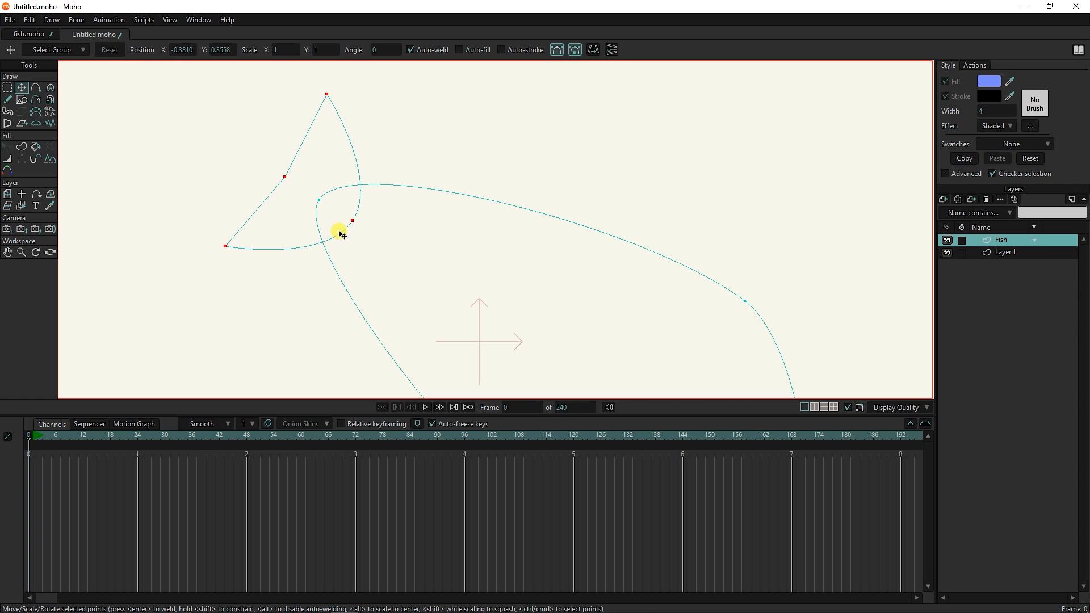
left_click_drag(285, 176, 304, 195)
Smooth the tail's notch and round its two tips, setting the selected points' curvature to 0.14.
left_click(50, 88)
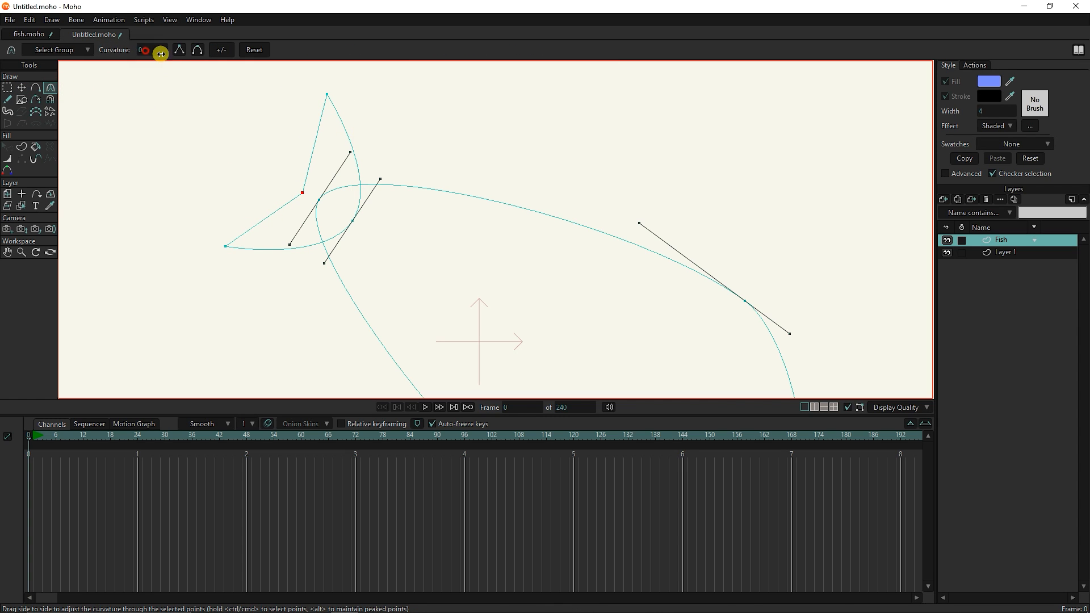
left_click_drag(160, 54, 232, 53)
left_click(8, 87)
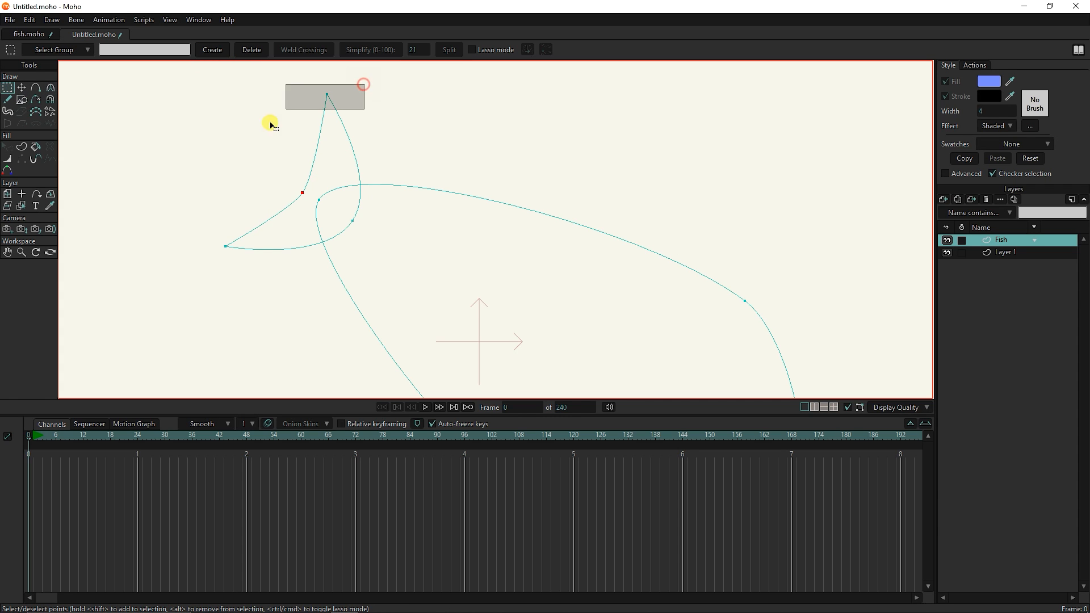
left_click_drag(271, 123, 267, 126)
left_click_drag(232, 227, 213, 259)
left_click(51, 87)
left_click(197, 50)
mouse_move(151, 49)
left_mouse_down()
mouse_move(30, 60)
mouse_move(72, 53)
left_mouse_up()
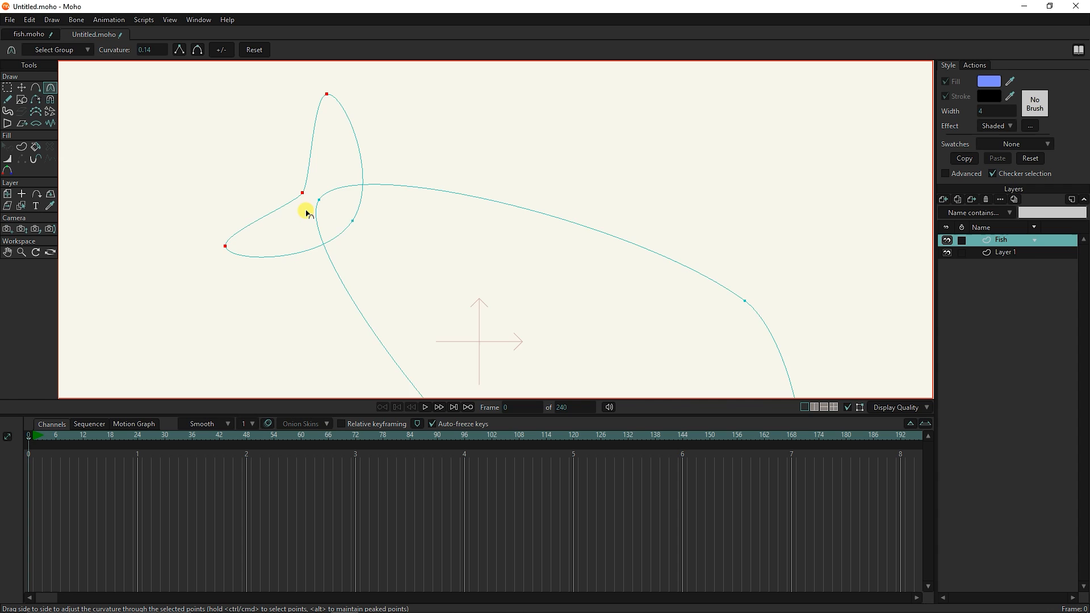
Pull the two tail tips outward to lengthen the fin and shift the notch point away from the body.
scroll(318, 218, "down", 3)
key("t")
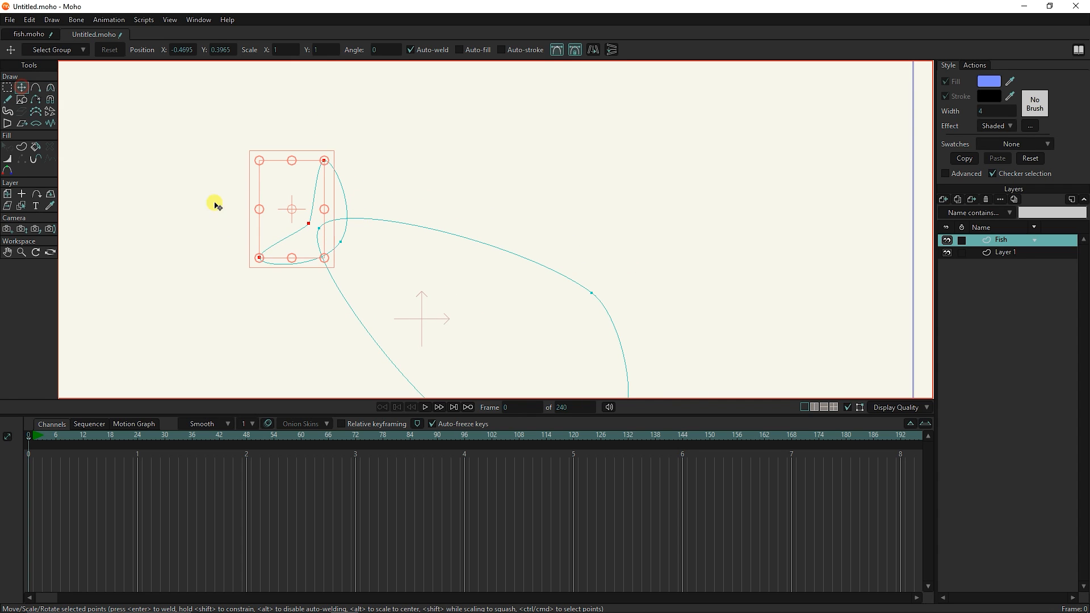
left_click_drag(259, 256, 248, 266)
left_click_drag(324, 160, 326, 151)
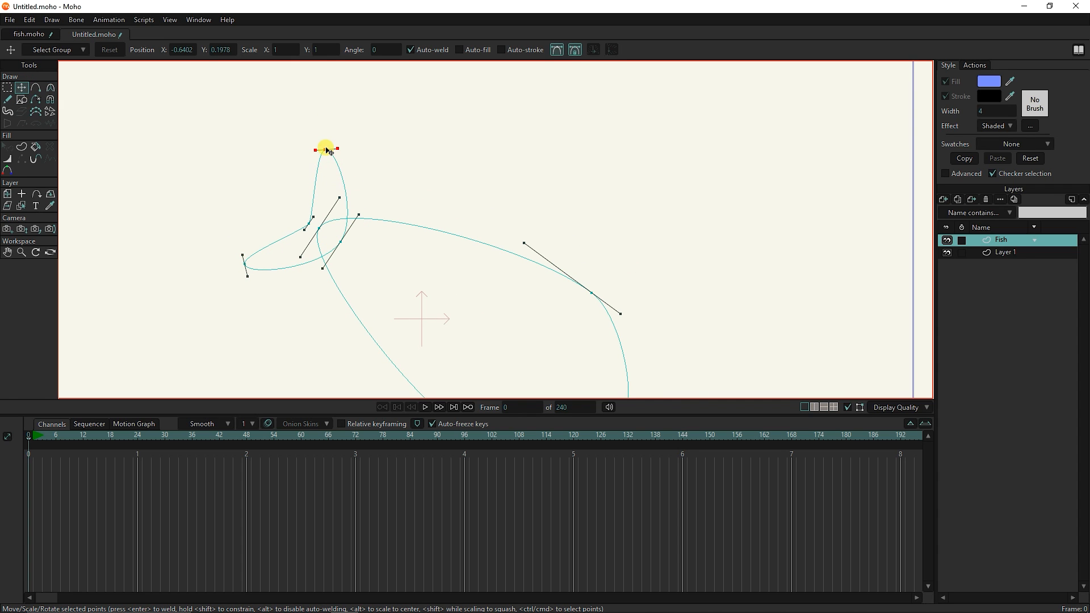
left_click_drag(248, 265, 245, 265)
scroll(276, 263, "down", 2)
left_click_drag(355, 299, 328, 291)
left_click_drag(296, 177, 296, 169)
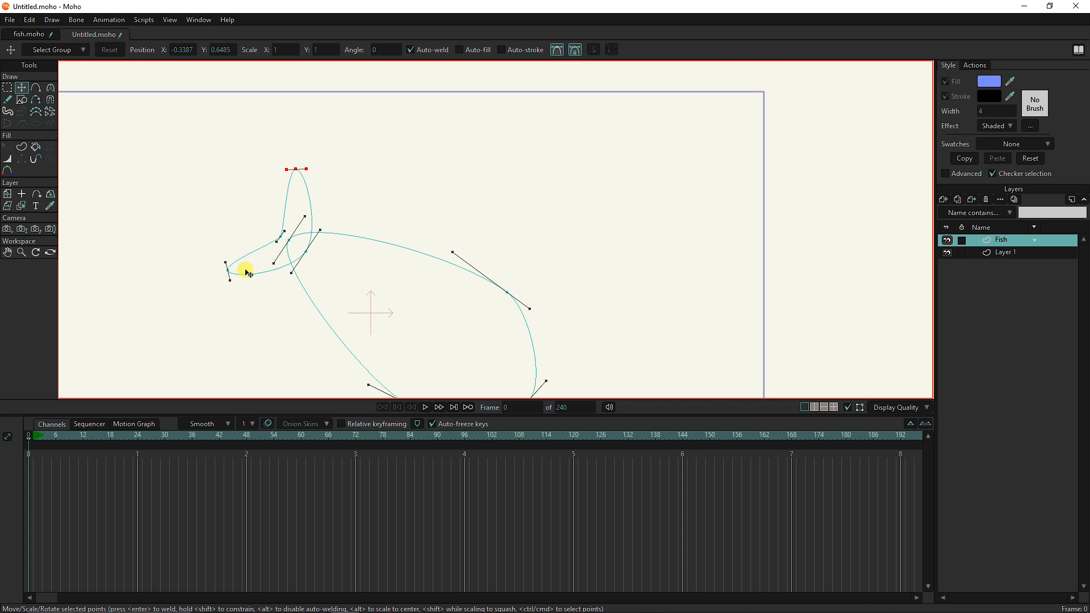
left_click_drag(228, 271, 217, 275)
mouse_move(282, 239)
left_mouse_down()
mouse_move(273, 234)
mouse_move(280, 267)
mouse_move(280, 231)
mouse_move(267, 246)
left_mouse_up()
scroll(379, 249, "down", 2)
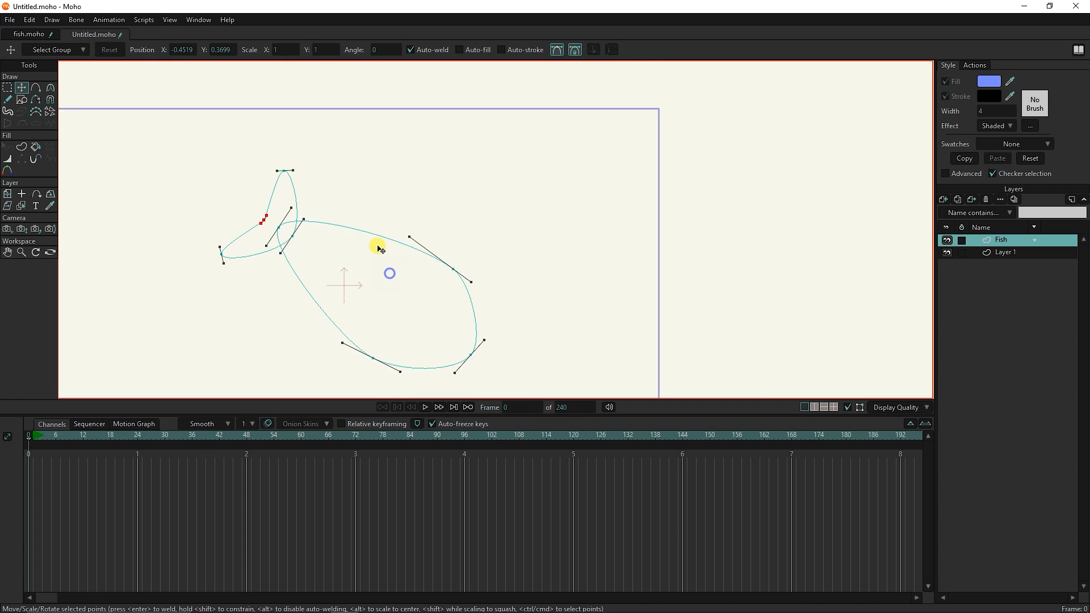
mouse_move(377, 247)
left_mouse_down()
mouse_move(374, 223)
mouse_move(376, 236)
left_mouse_up()
left_click(21, 99)
scroll(326, 219, "up", 2)
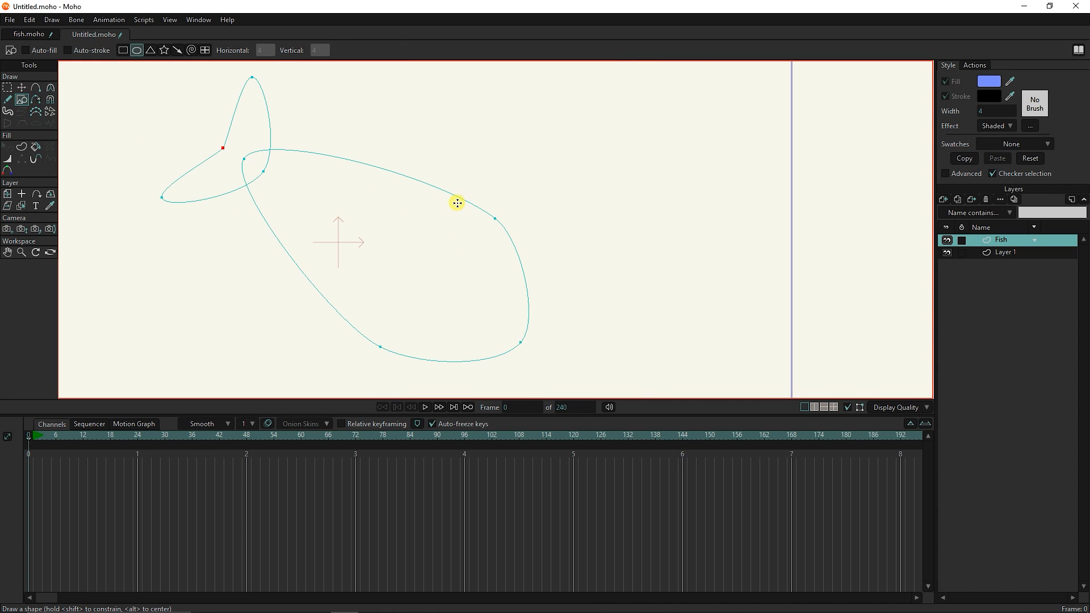
left_click(22, 87)
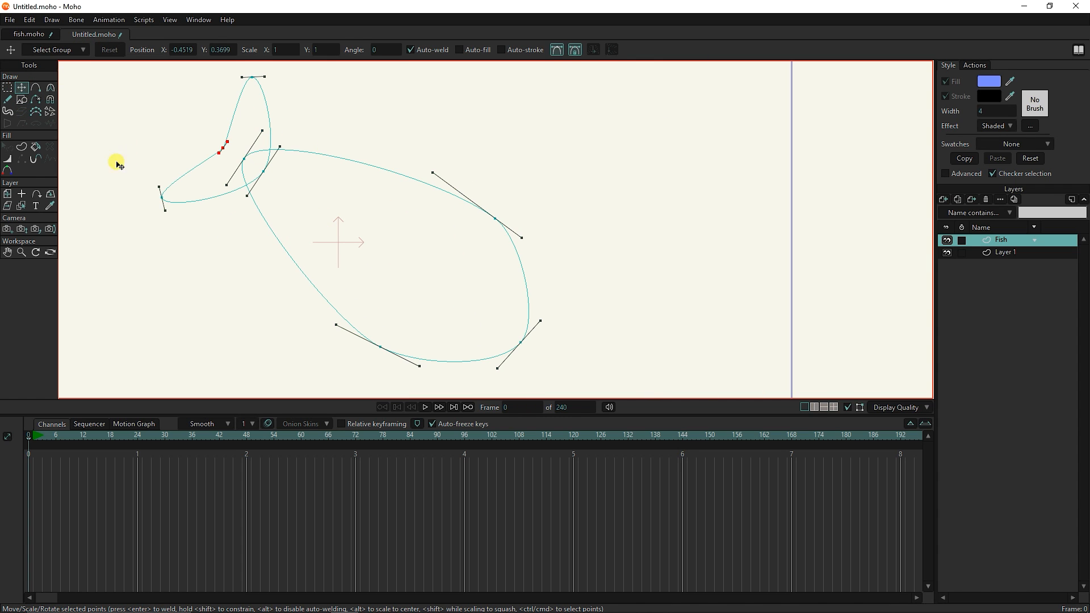
Activate Create Shape in Fill mode and set the style effect to plain.
left_click(21, 147)
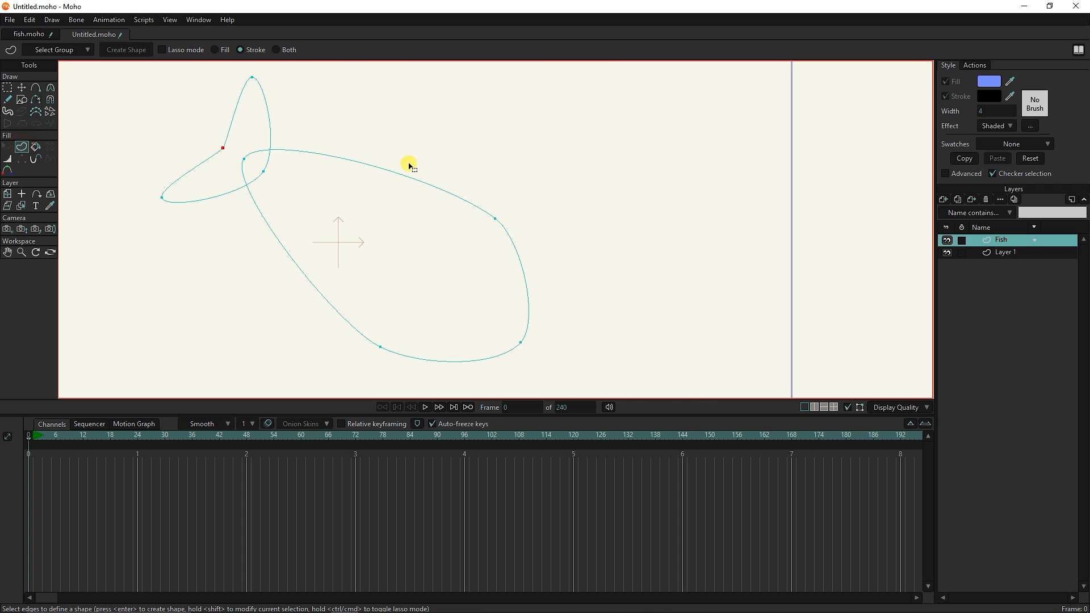
left_click(987, 126)
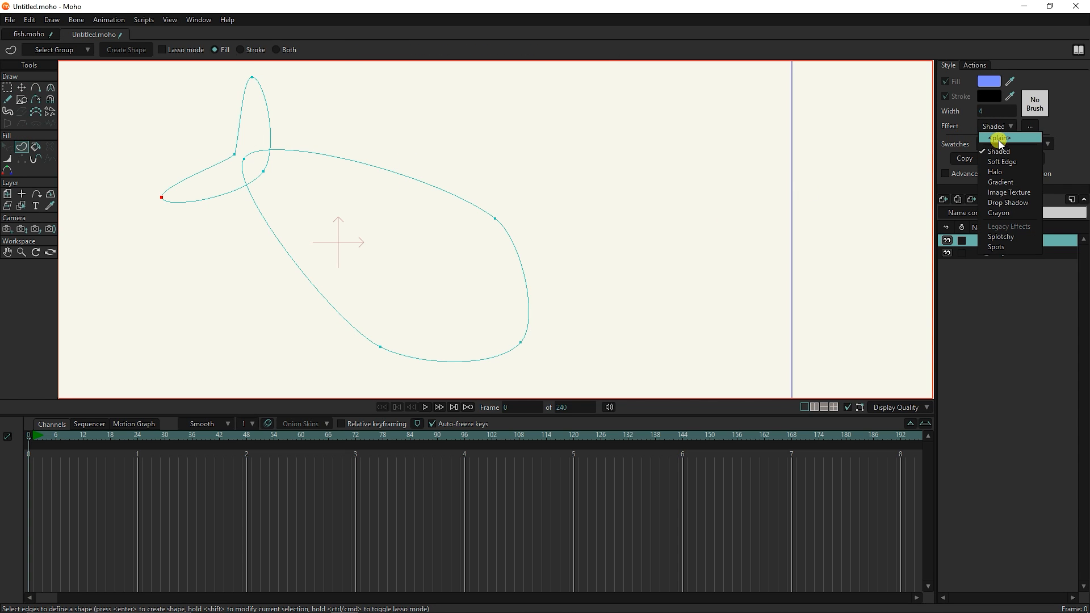
left_click(1000, 139)
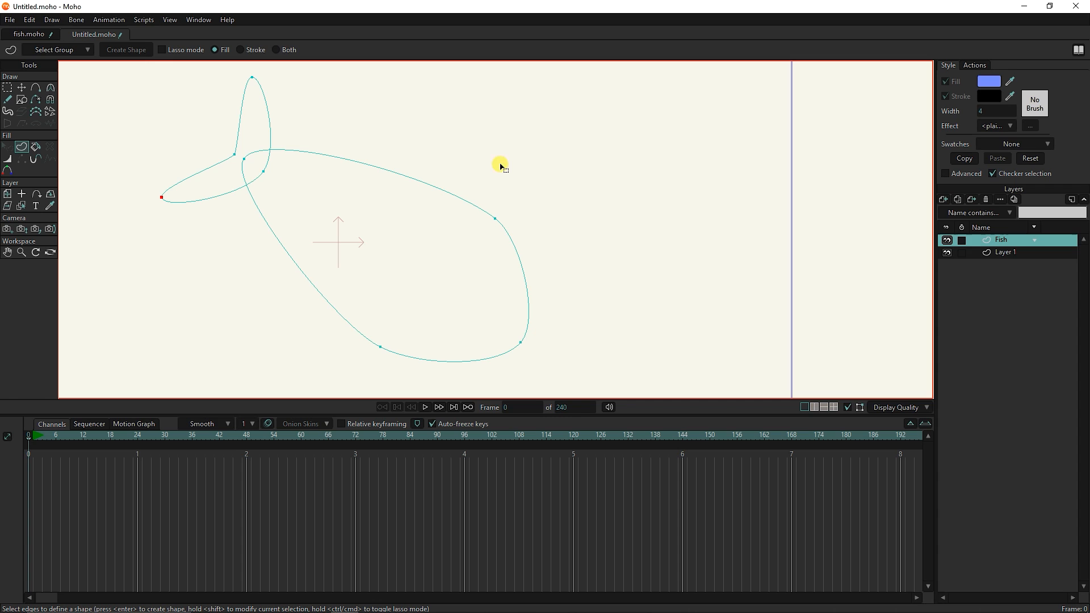
Create filled shapes from the body outline and the tail outline in plain blue.
left_click(463, 200)
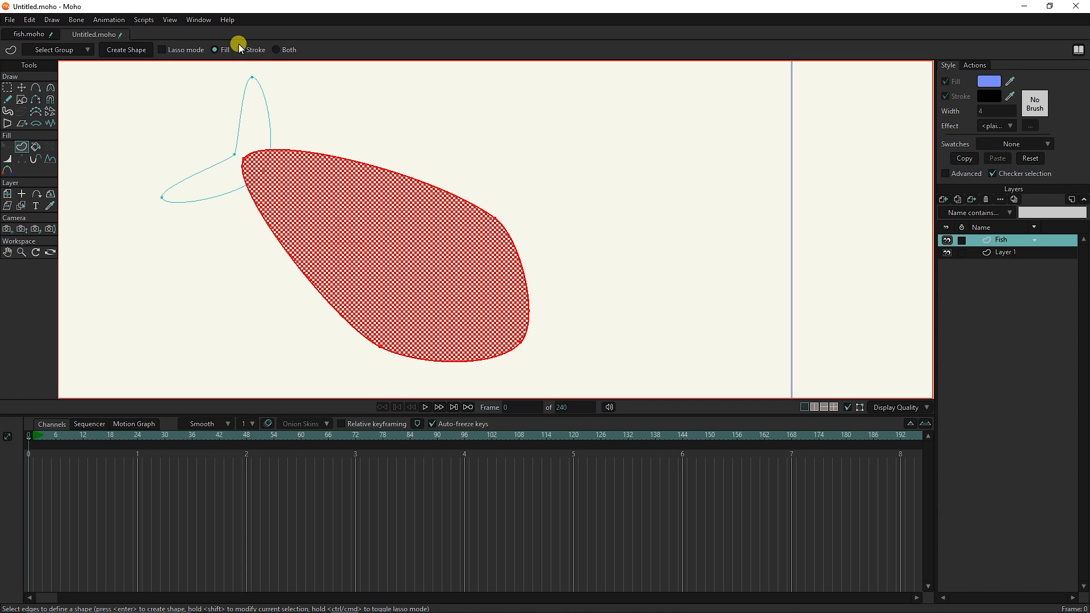
left_click(138, 51)
left_click(388, 130)
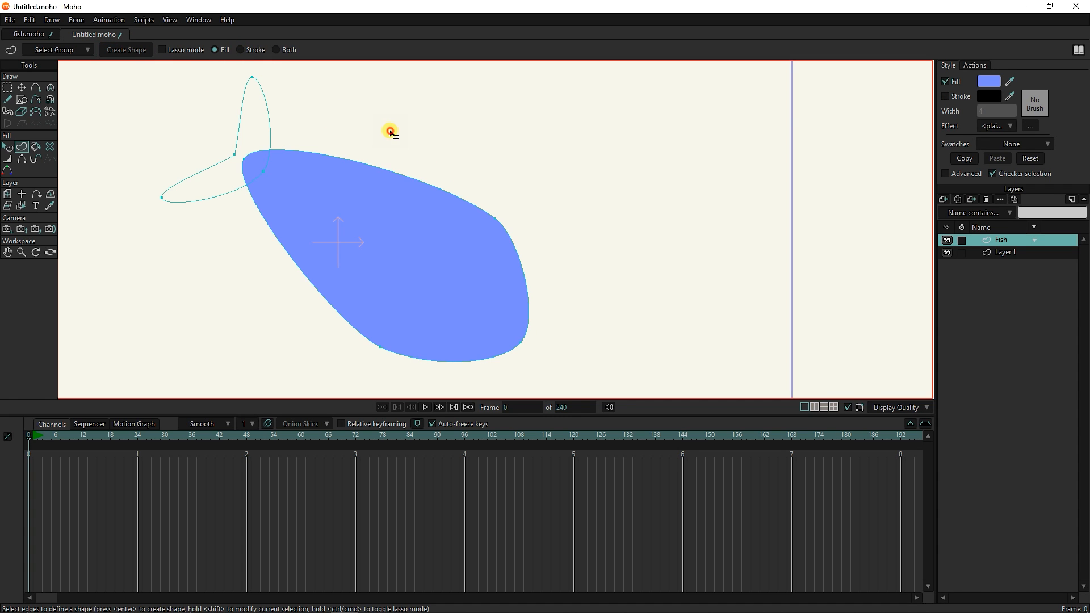
left_click(223, 194)
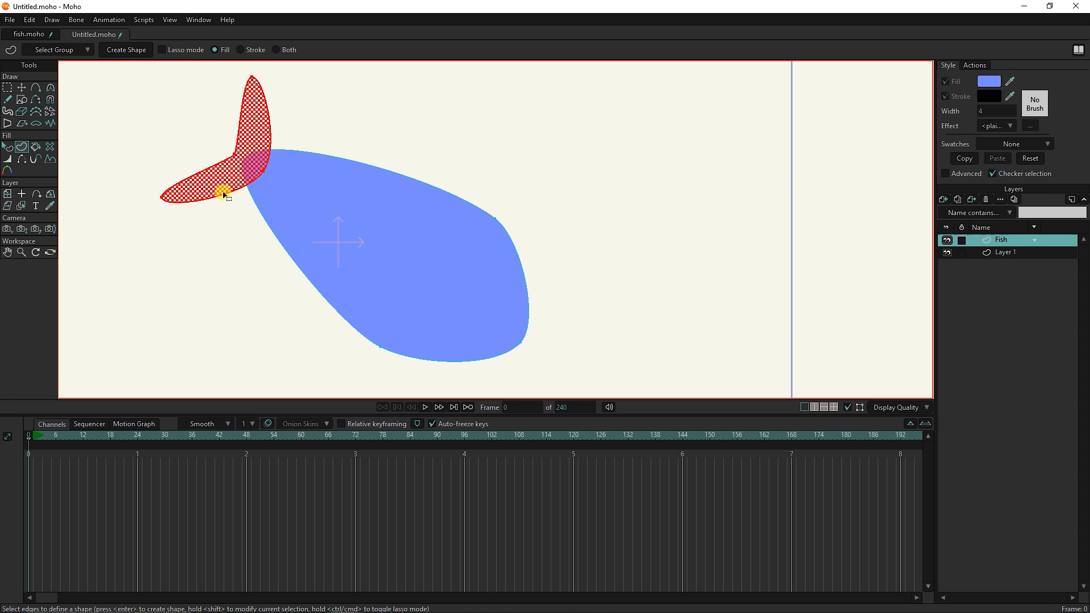
left_click(142, 51)
Move the tail's notch point slightly outward, away from the body, to make the fin thicker at its base.
left_click_drag(289, 179, 323, 212)
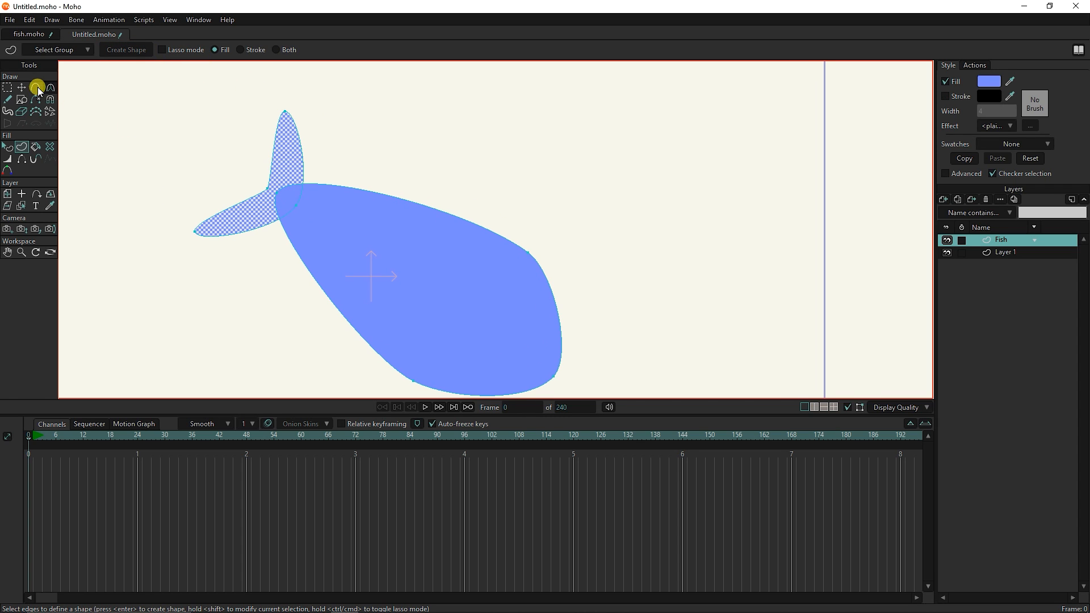
left_click(22, 88)
left_click(367, 180)
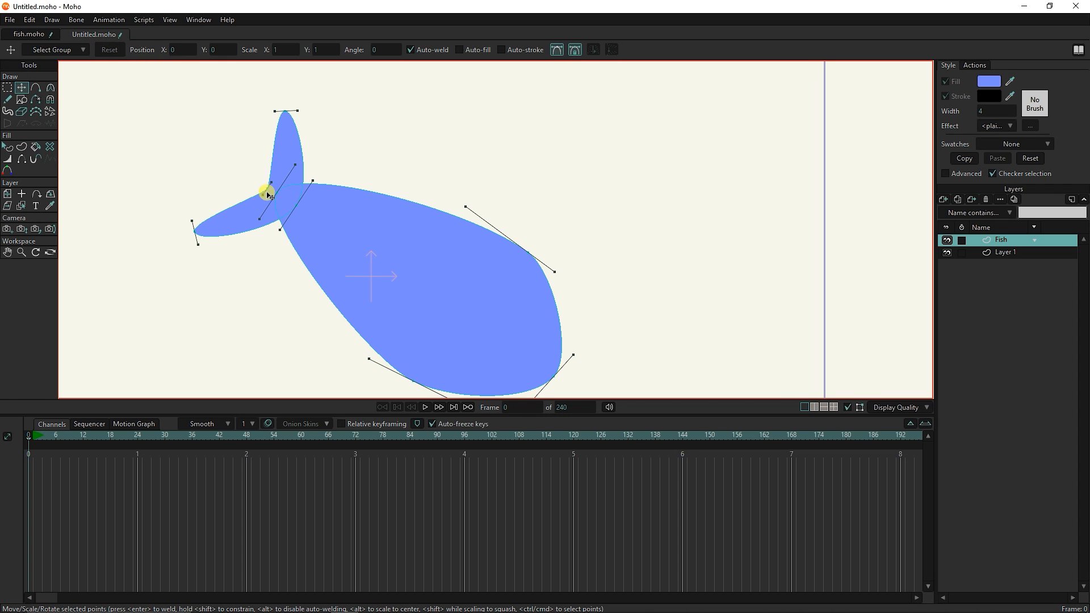
left_click_drag(264, 190, 252, 183)
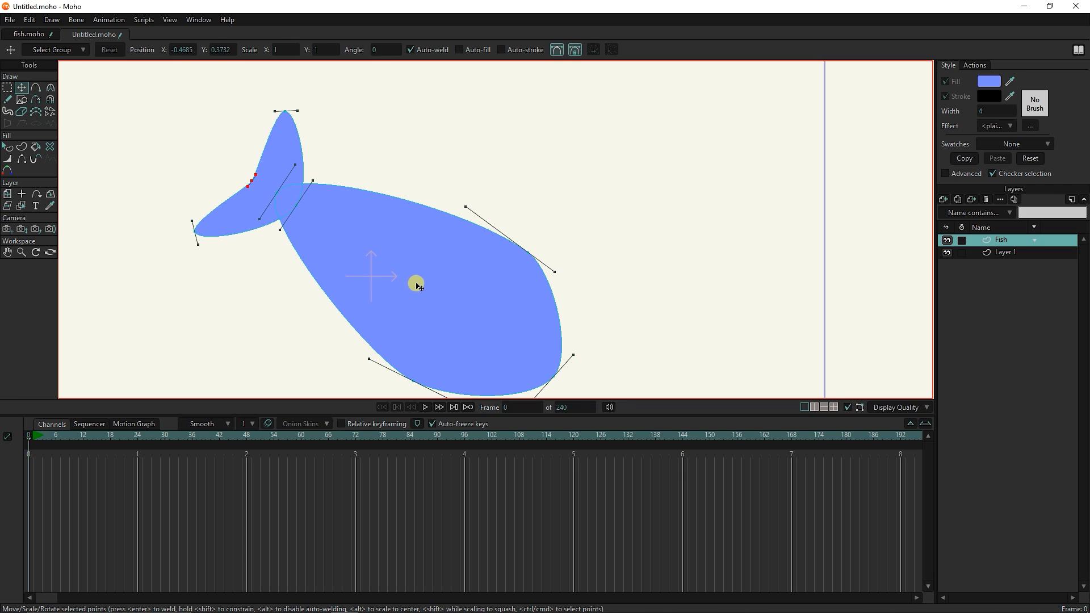
scroll(416, 282, "down", 2)
left_click(334, 170)
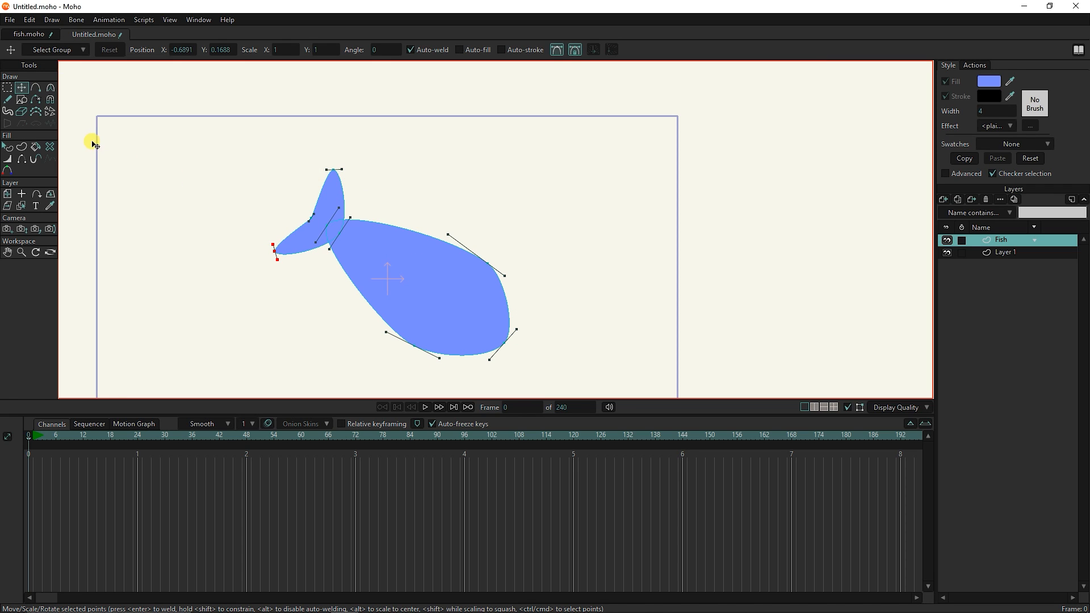
Draw a small circular eye outline on the front lower part of the fish's body.
left_click(22, 99)
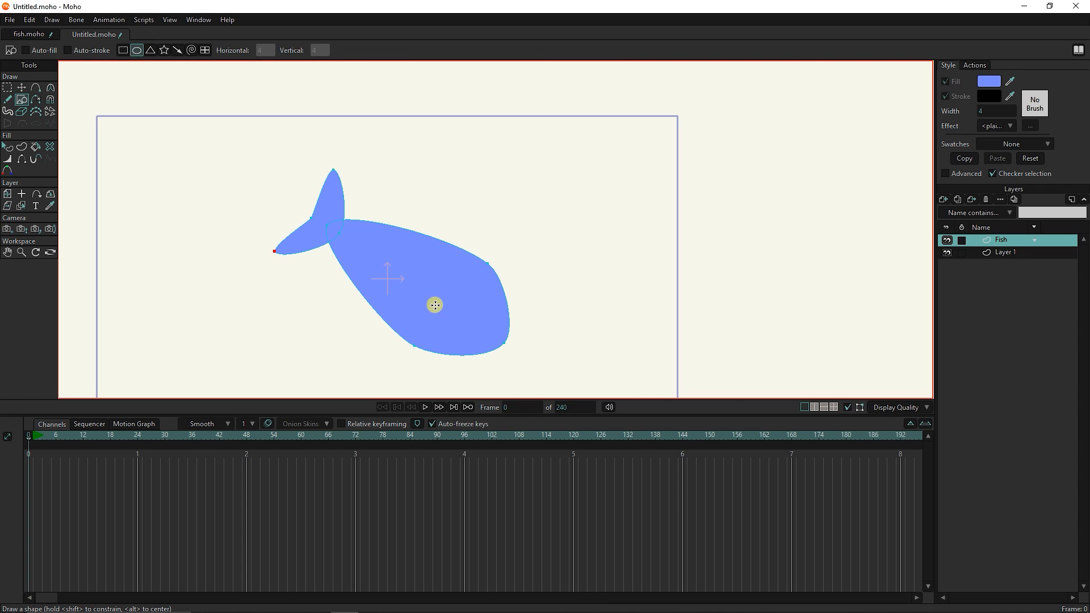
left_click_drag(441, 304, 465, 328)
scroll(459, 319, "up", 3)
left_click(20, 88)
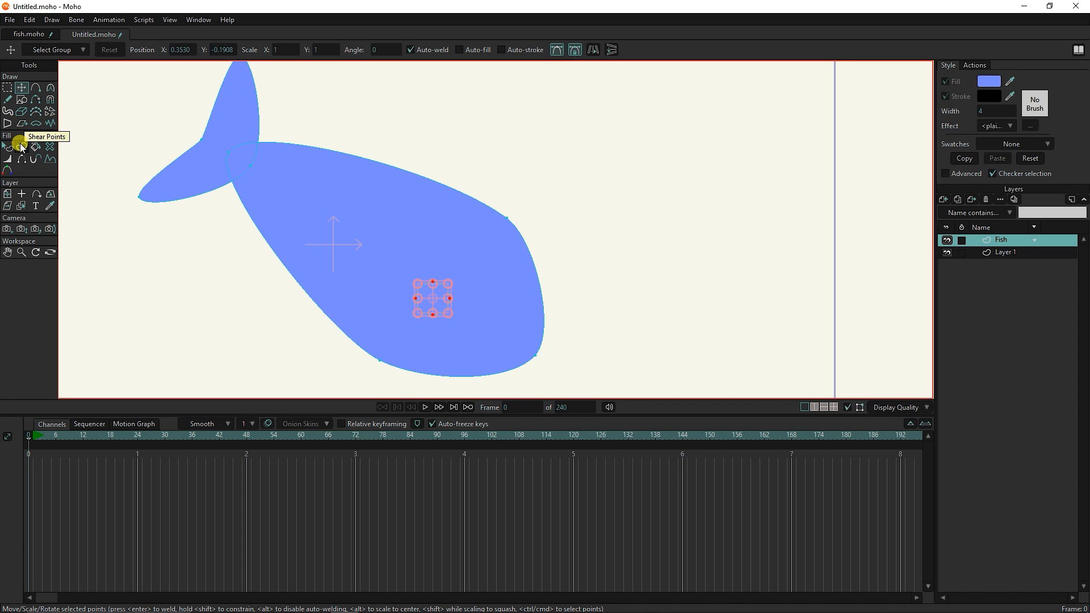
Create a filled shape from the eye circle with the fill color 000000.
left_click(22, 147)
left_click(989, 81)
left_click(676, 368)
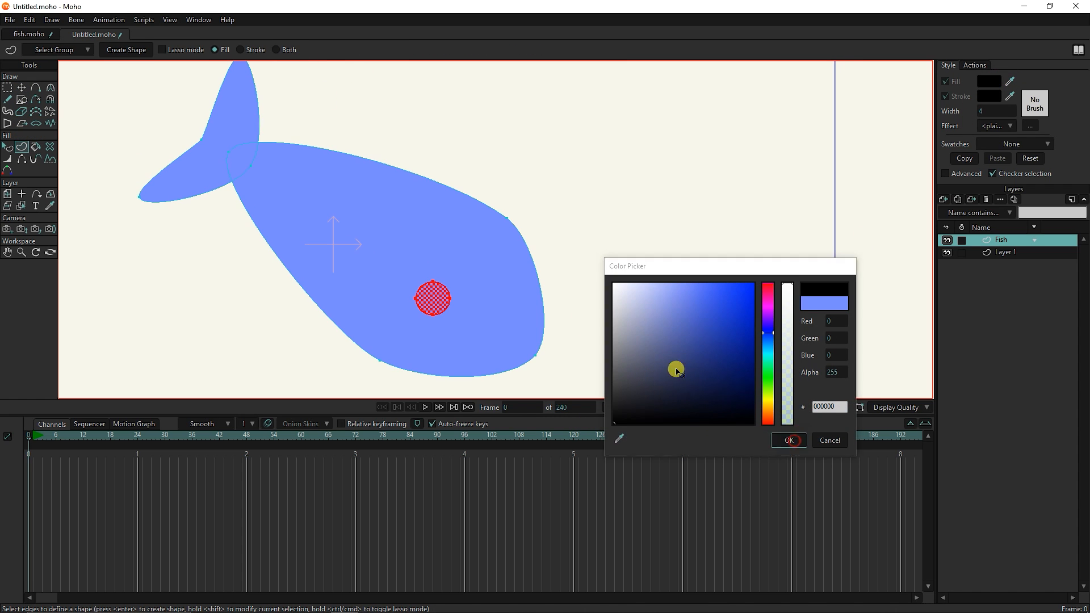
left_click(791, 441)
left_click(134, 48)
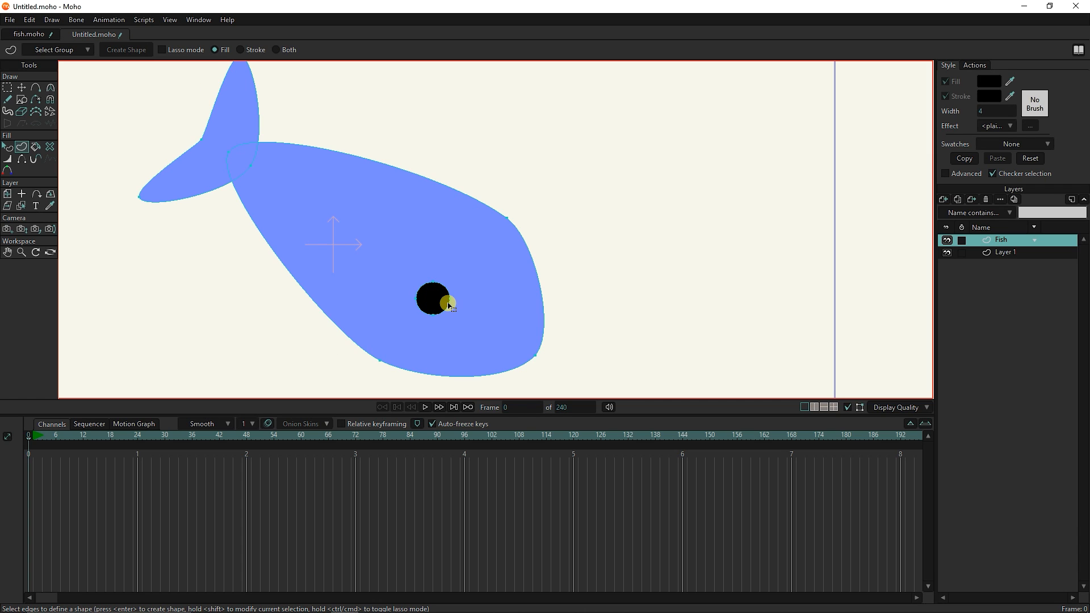
left_click(436, 290)
Move the eye's individual points to flatten the black circle into a slightly tilted oval.
left_click(22, 88)
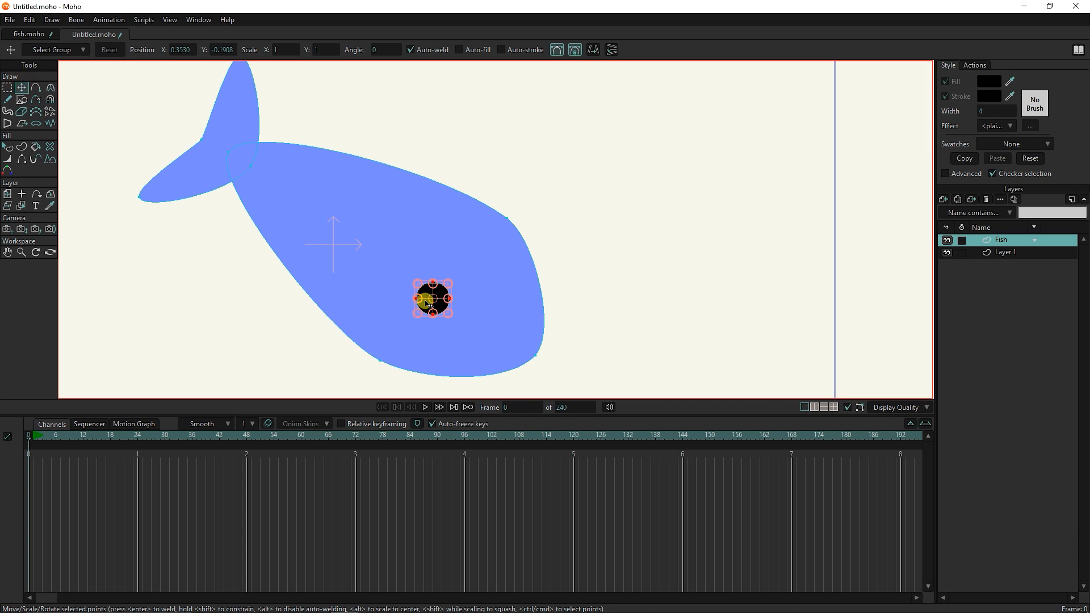
left_click(491, 291)
left_click(441, 289)
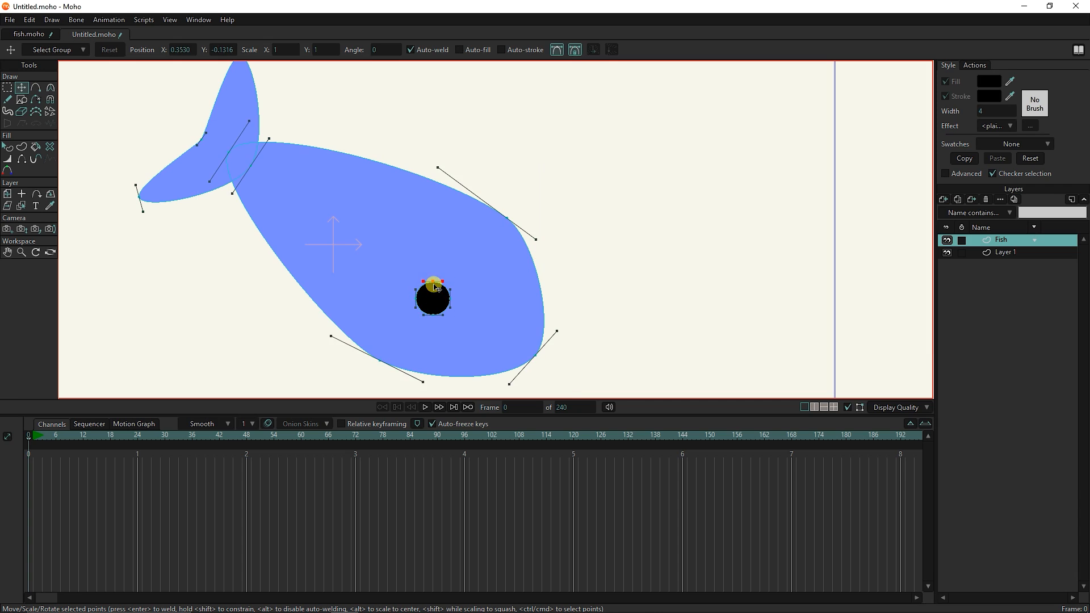
scroll(440, 290, "up", 3)
left_click_drag(434, 289, 433, 326)
left_click_drag(456, 311, 430, 326)
left_click_drag(434, 291, 453, 313)
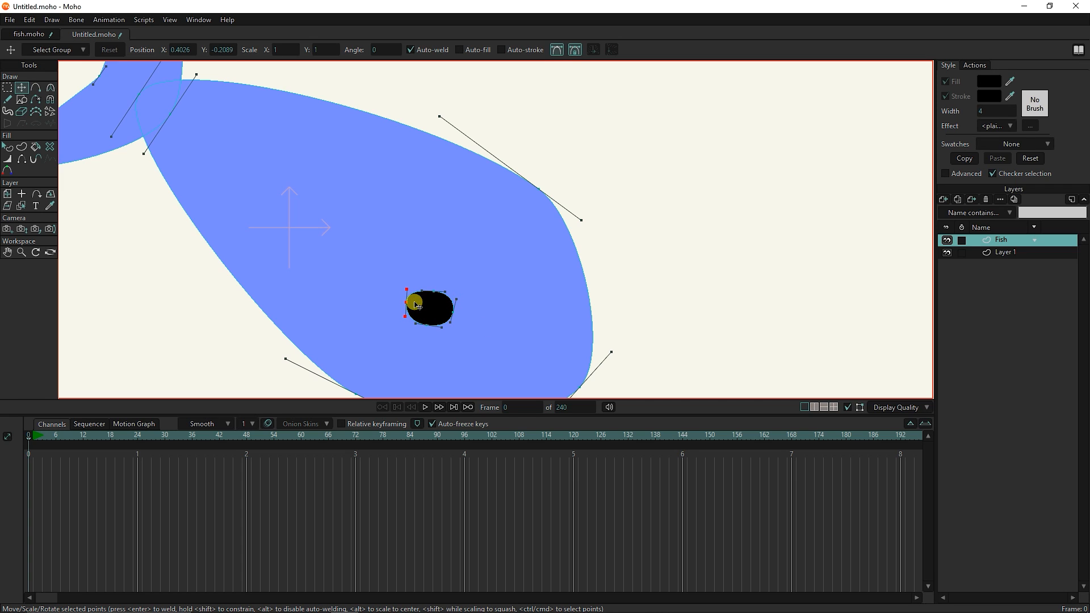
scroll(454, 335, "down", 1)
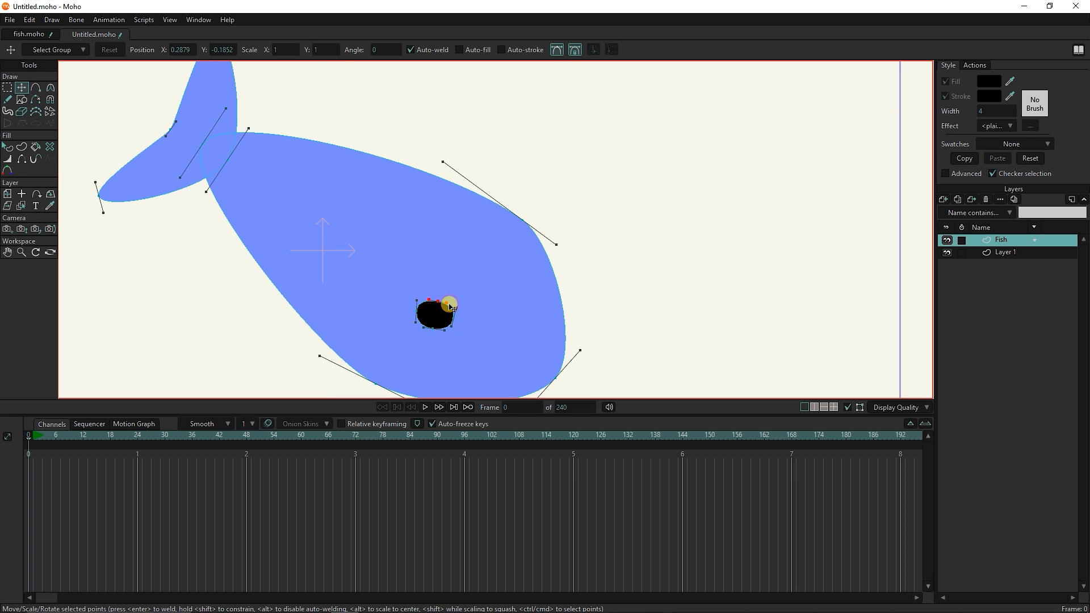
Adjust the curve handles of the eye's points to smooth it into an even oval.
scroll(440, 329, "up", 4)
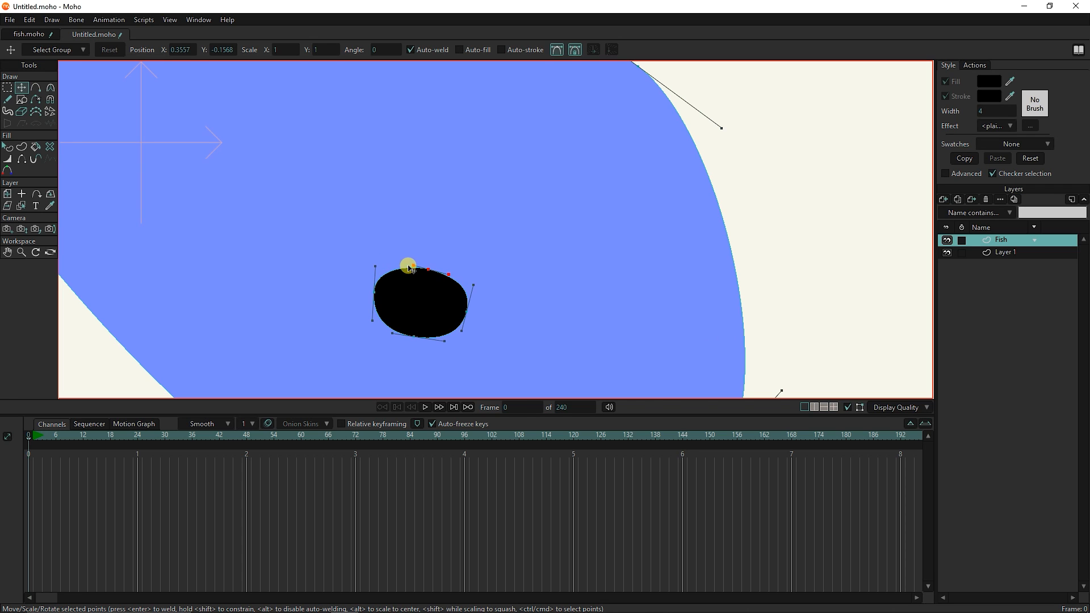
left_click_drag(446, 345, 436, 344)
left_click_drag(376, 265, 375, 270)
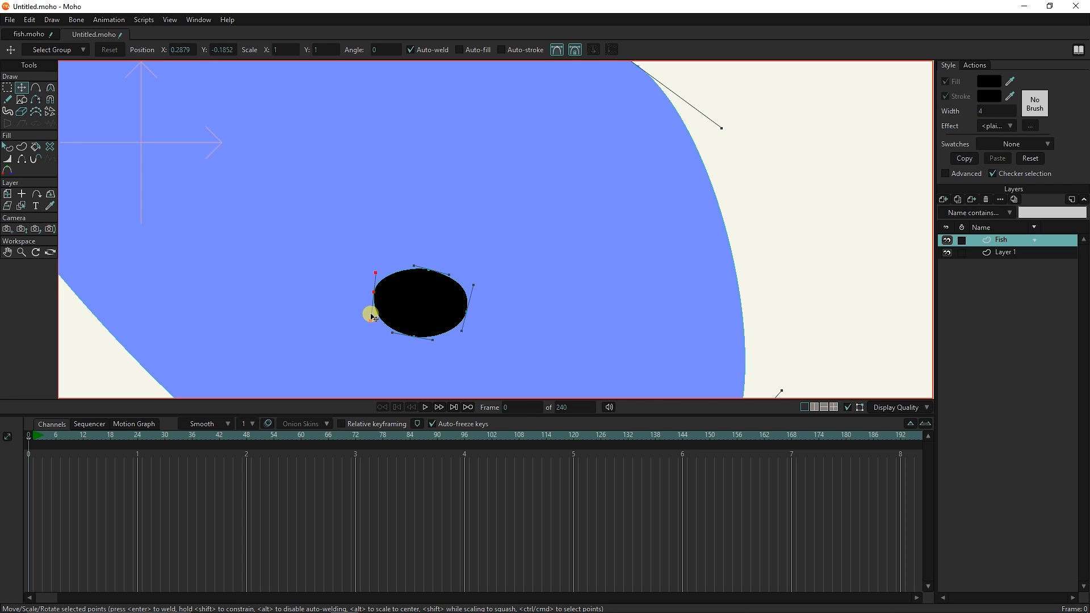
left_click_drag(372, 316, 370, 318)
left_click(399, 294)
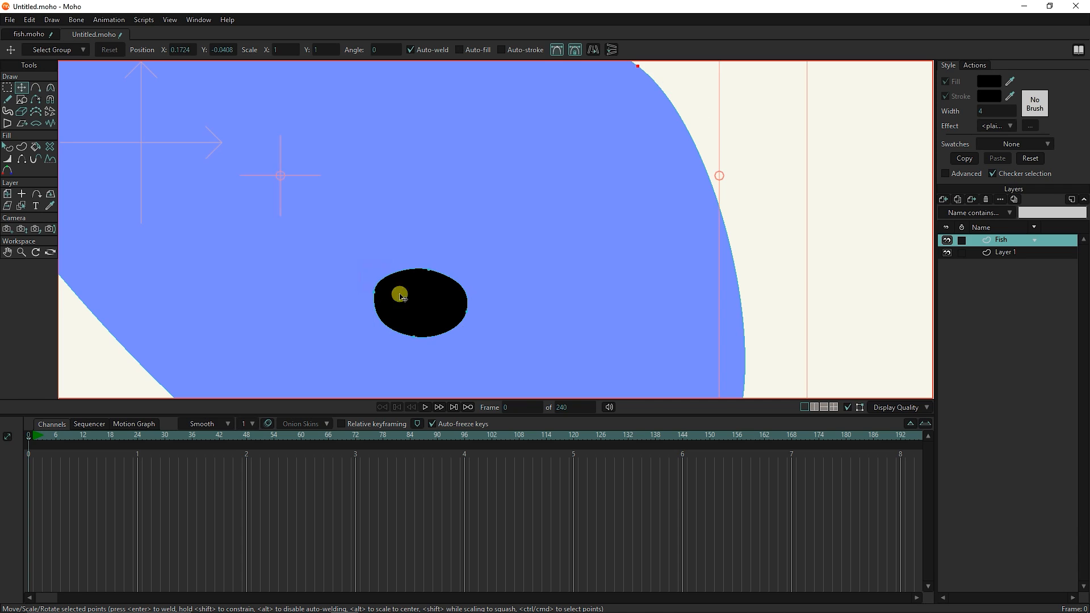
left_click(464, 312)
left_click_drag(462, 330, 466, 323)
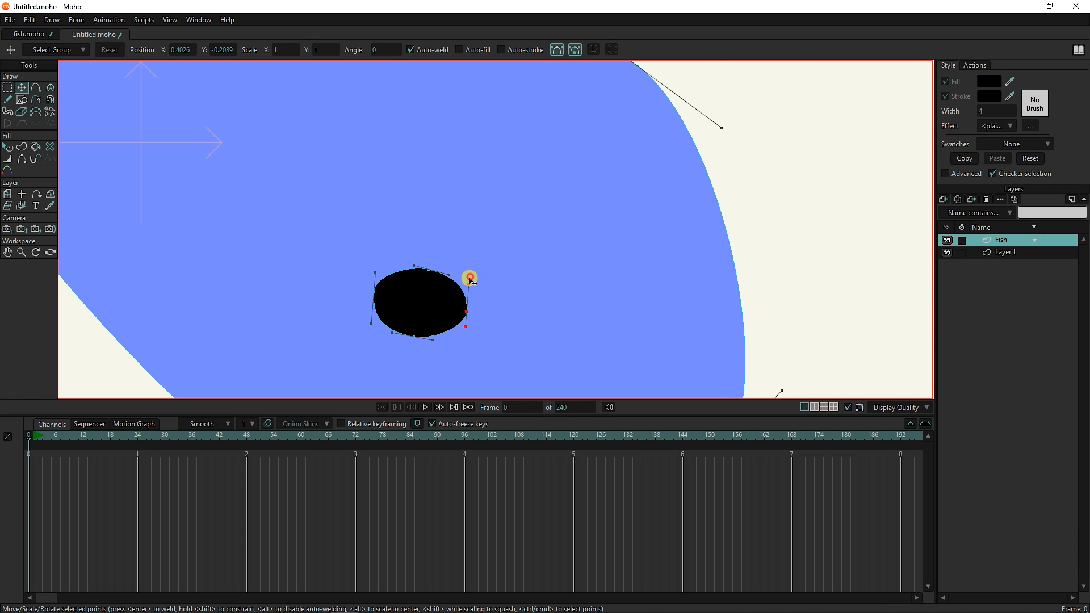
left_click_drag(470, 278, 469, 285)
scroll(401, 326, "down", 2)
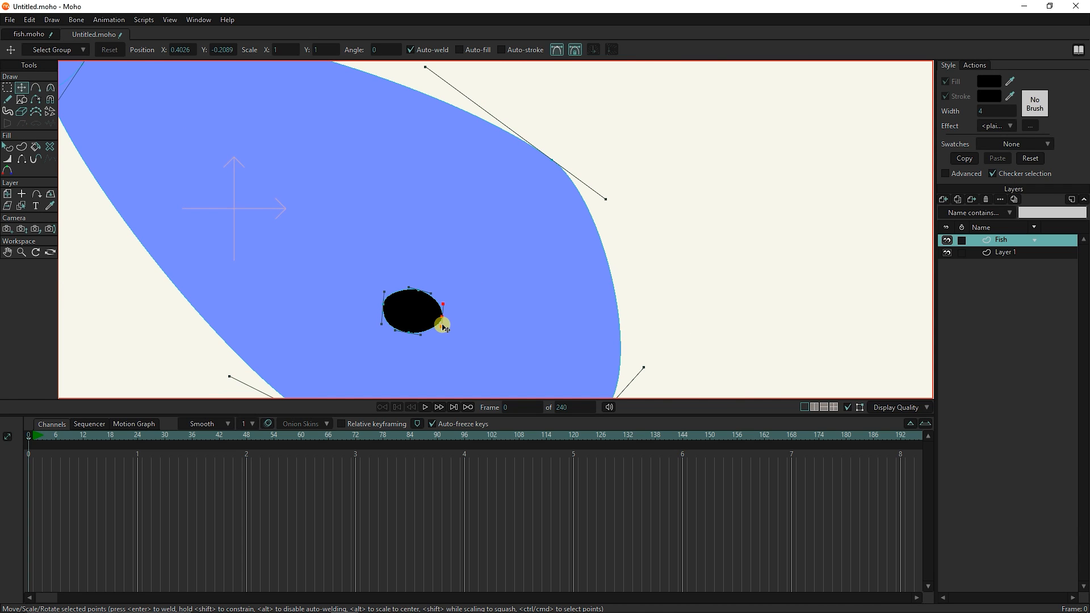
Select all of the eye's points and rotate the eye slightly clockwise.
left_click(416, 312)
scroll(440, 342, "up", 3)
left_click_drag(451, 327, 431, 347)
scroll(440, 343, "down", 5)
left_click_drag(499, 353, 487, 287)
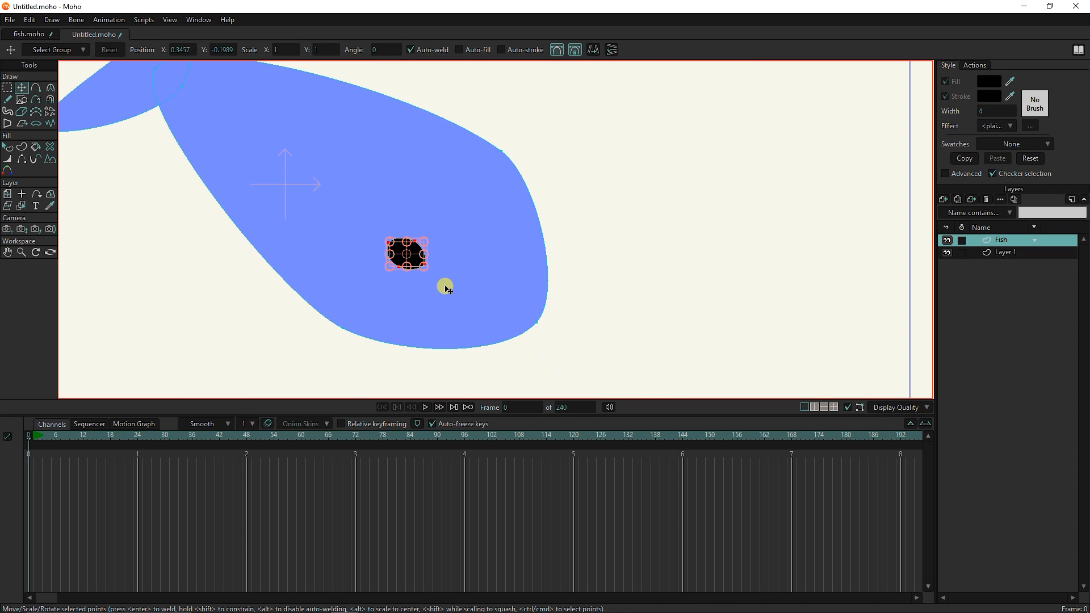
left_click(445, 287)
Select the body and tail shapes together and apply the Shaded effect to them.
key("q")
left_click(312, 189)
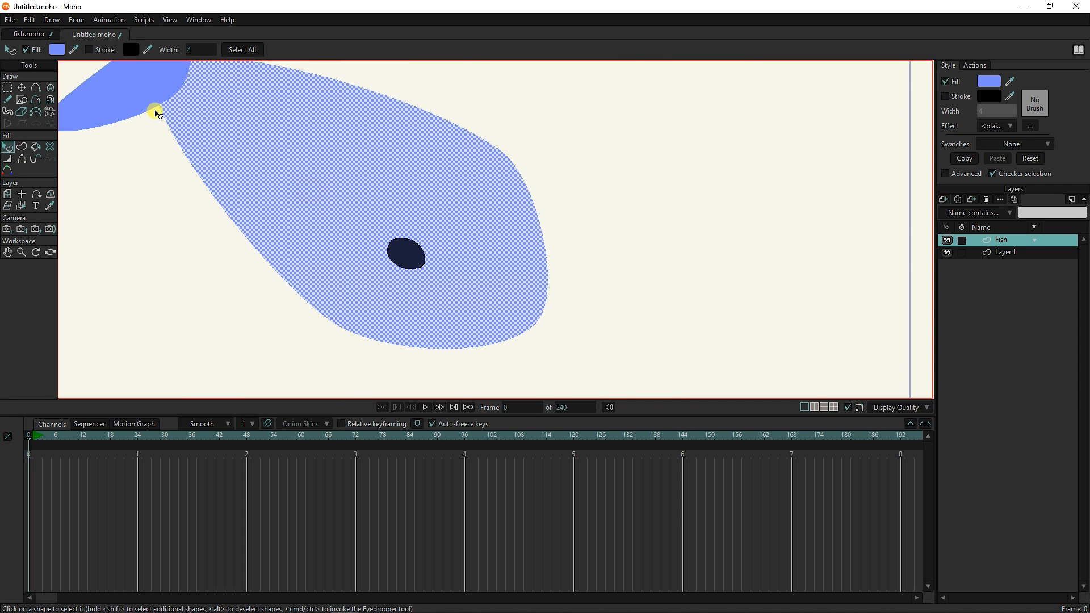
left_click(131, 99, "shift")
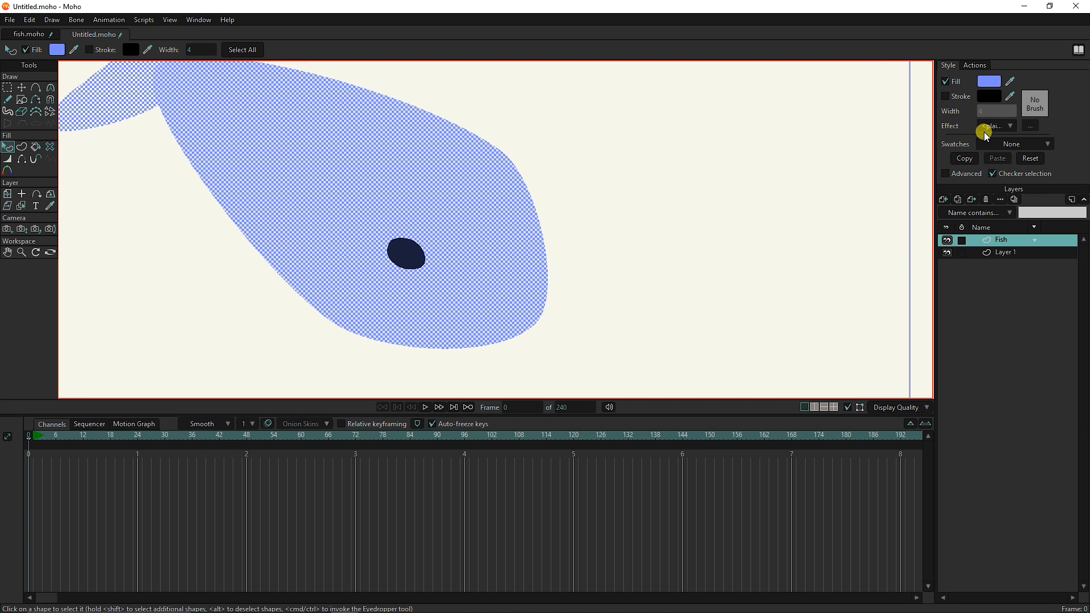
left_click(1003, 126)
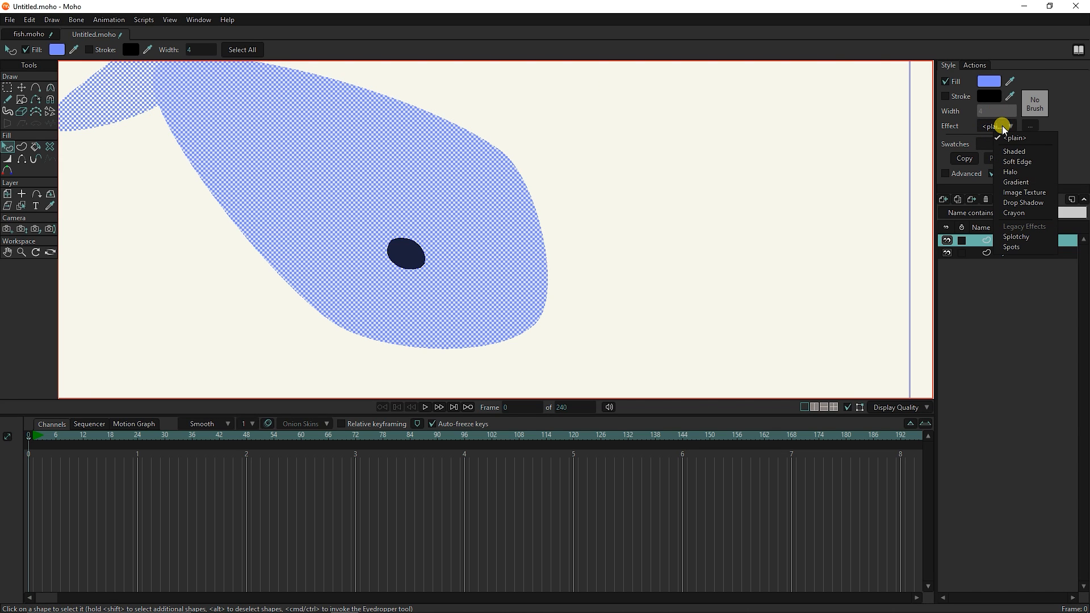
left_click(1020, 152)
mouse_move(557, 225)
left_mouse_down()
mouse_move(656, 222)
mouse_move(682, 199)
mouse_move(722, 243)
mouse_move(694, 236)
mouse_move(688, 219)
left_mouse_up()
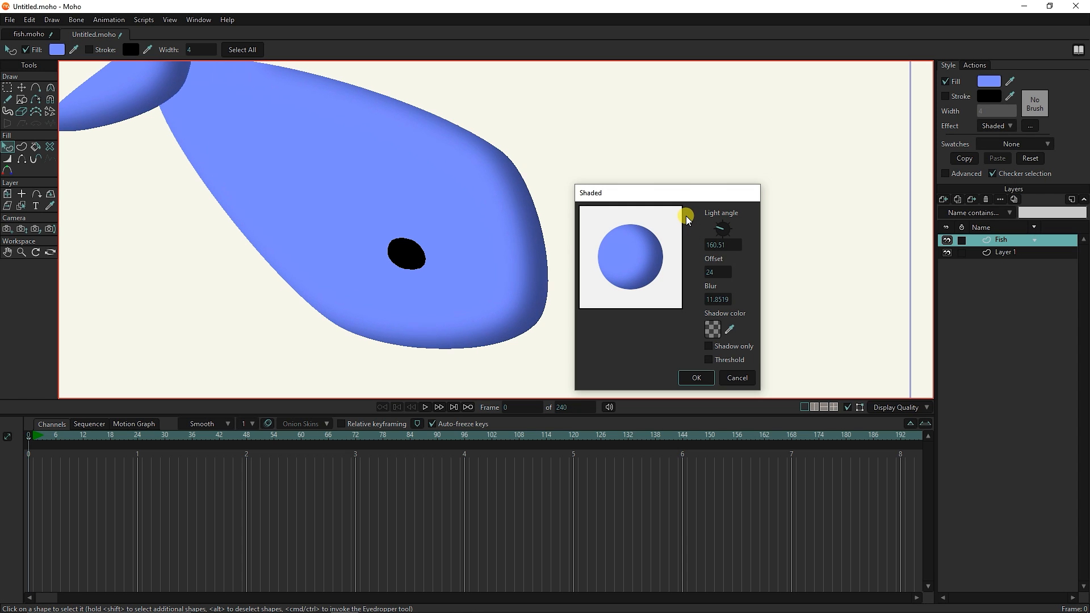
Set the shading's shadow color to dark blue 00148E with alpha 128, turn the light angle nearly horizontal, and apply the effect.
left_click(729, 330)
left_click(476, 277)
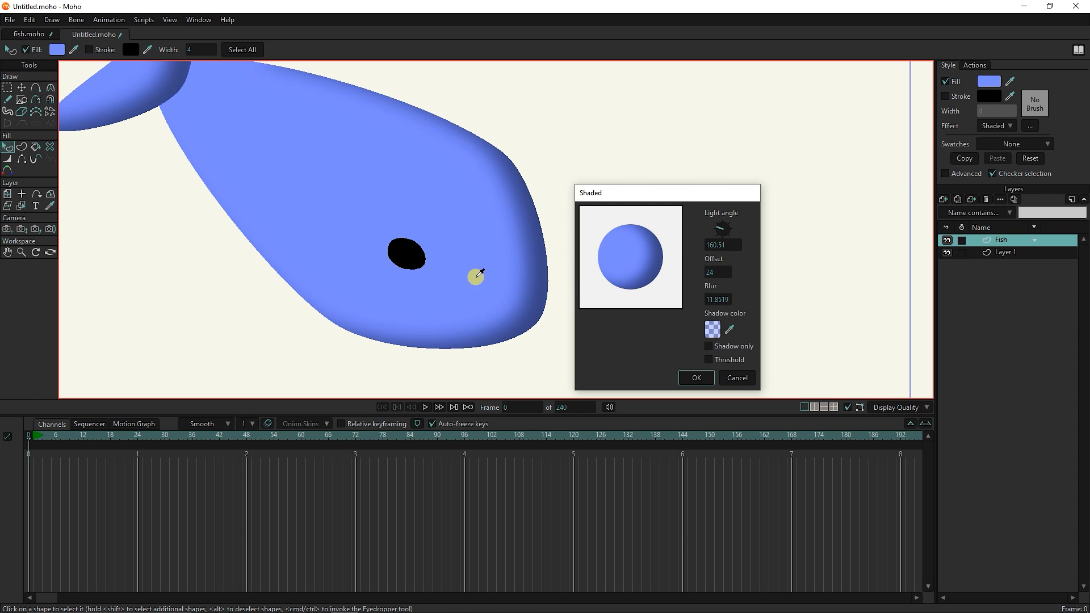
left_click(714, 330)
left_click(752, 331)
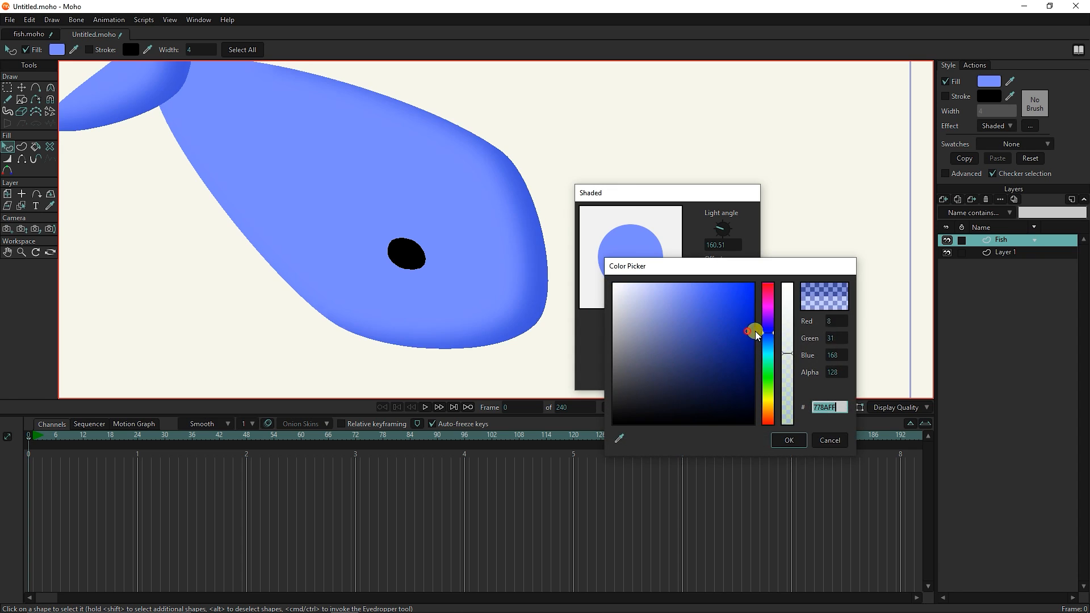
mouse_move(757, 335)
left_mouse_down()
mouse_move(774, 332)
mouse_move(774, 291)
mouse_move(773, 336)
mouse_move(774, 309)
mouse_move(778, 322)
mouse_move(762, 350)
left_mouse_up()
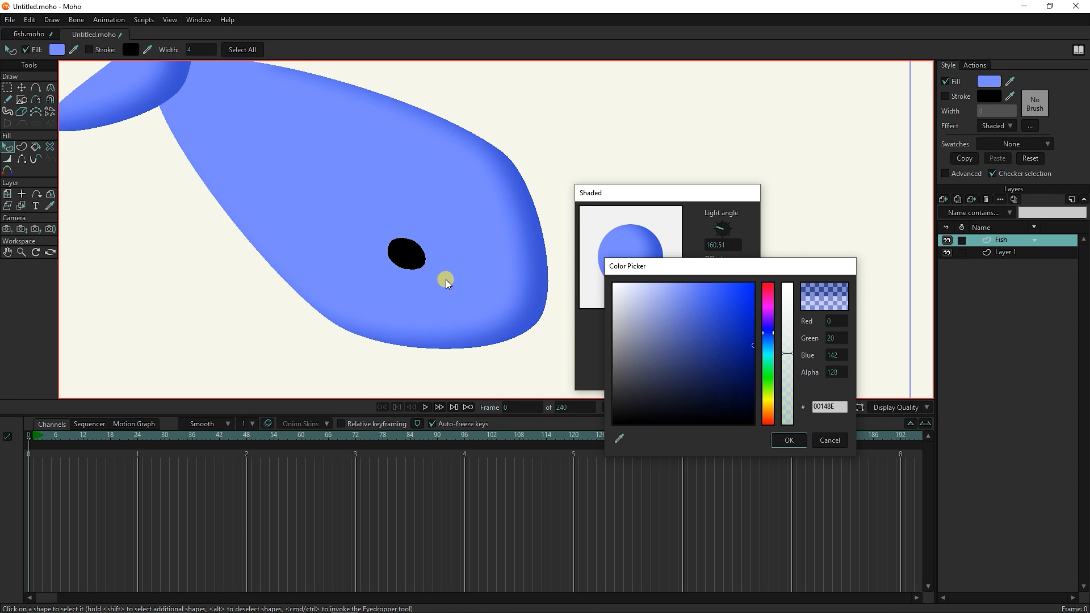
scroll(360, 272, "down", 2)
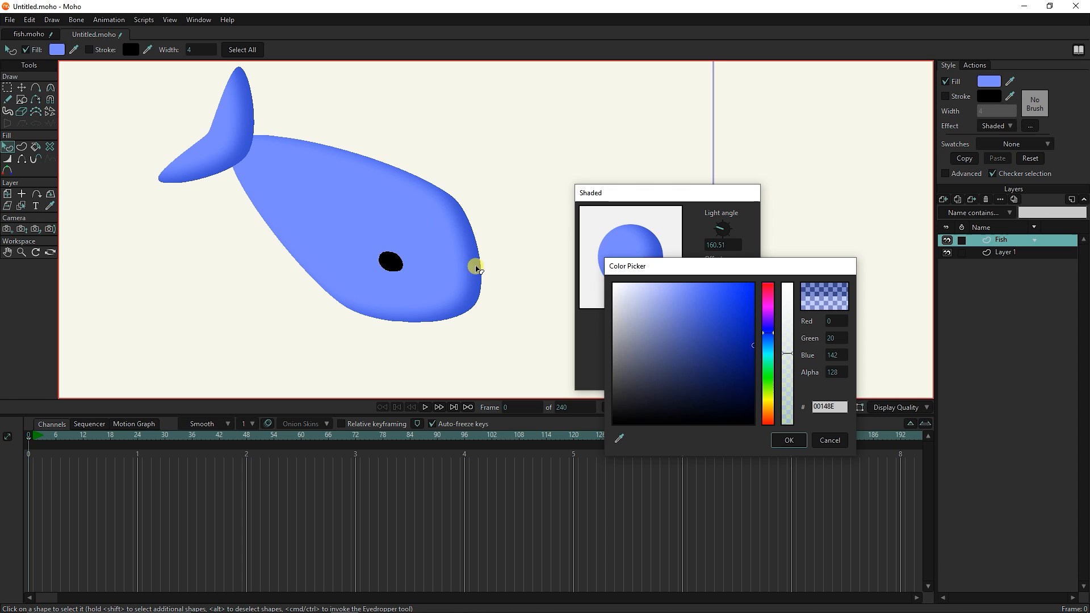
left_click(793, 436)
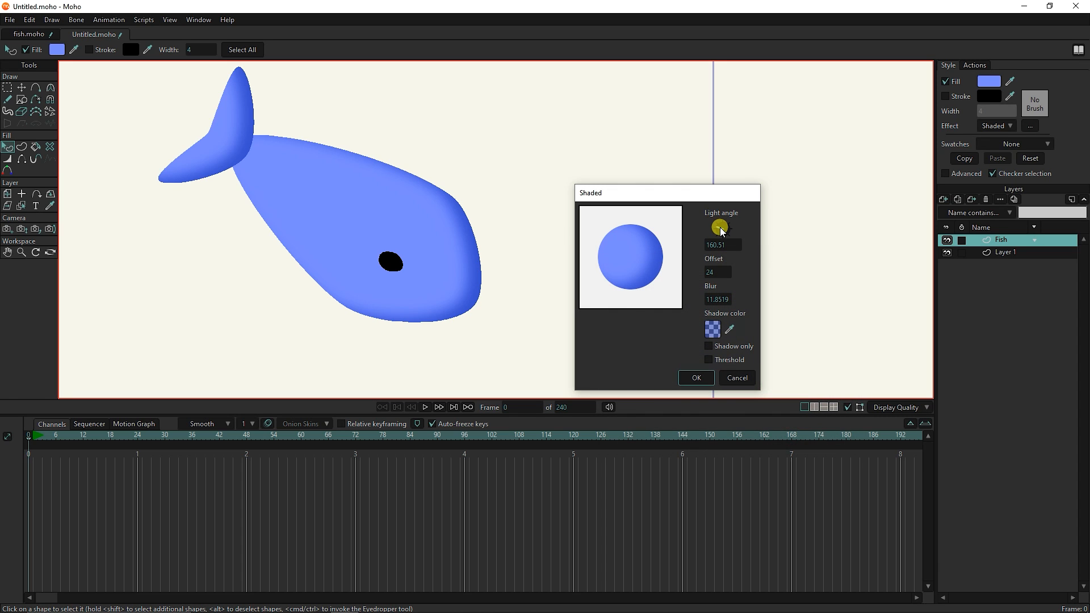
left_click_drag(718, 229, 698, 230)
left_click(697, 378)
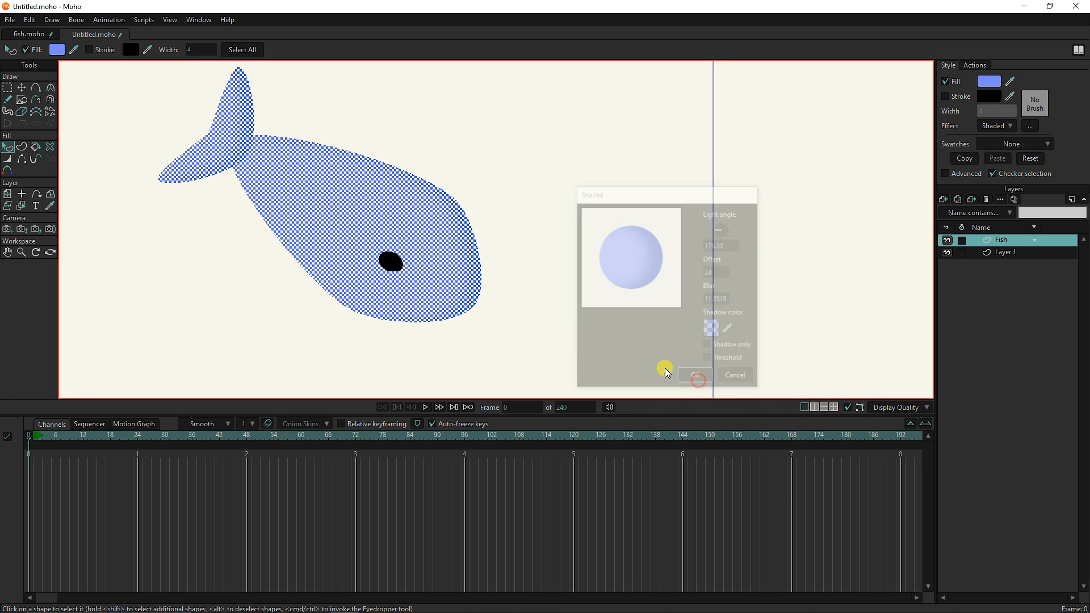
Raise the body shape in front of the tail shape where the two overlap.
left_click(260, 206)
scroll(308, 223, "up", 2)
left_click(380, 139)
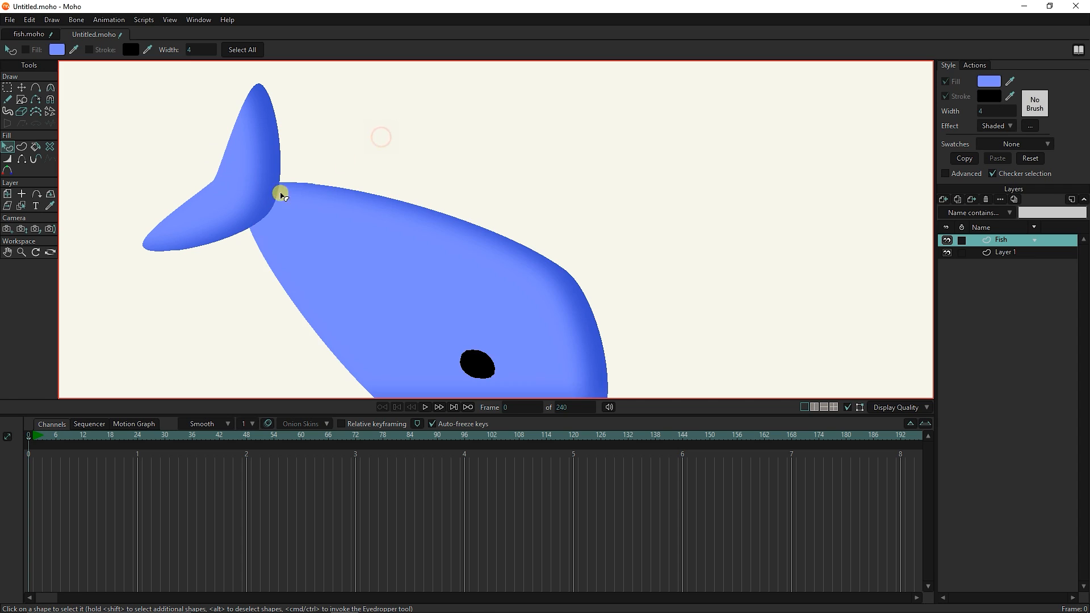
scroll(243, 193, "up", 5)
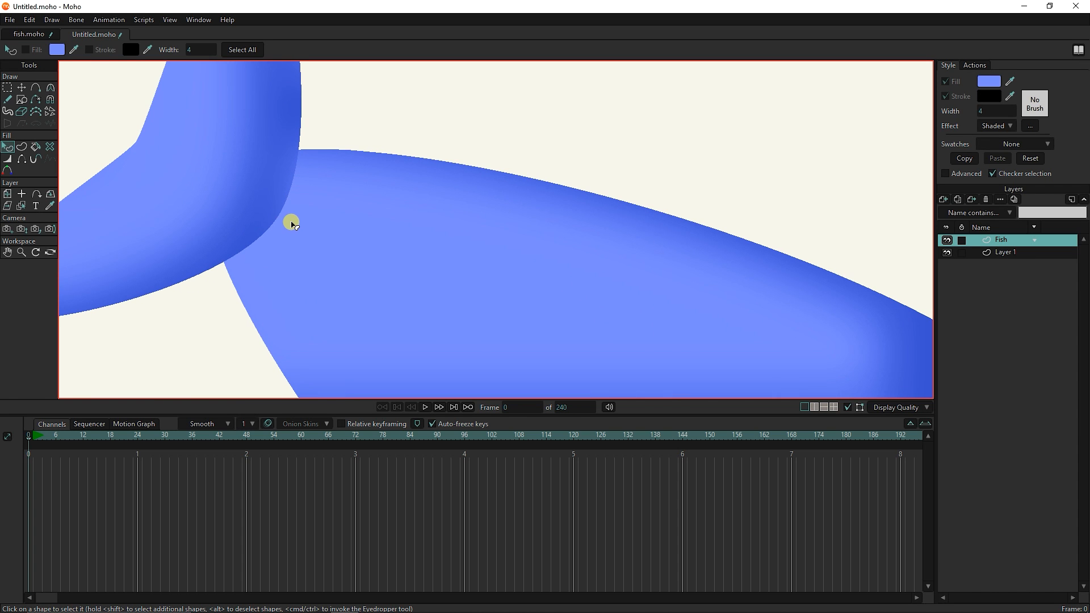
left_click(360, 253)
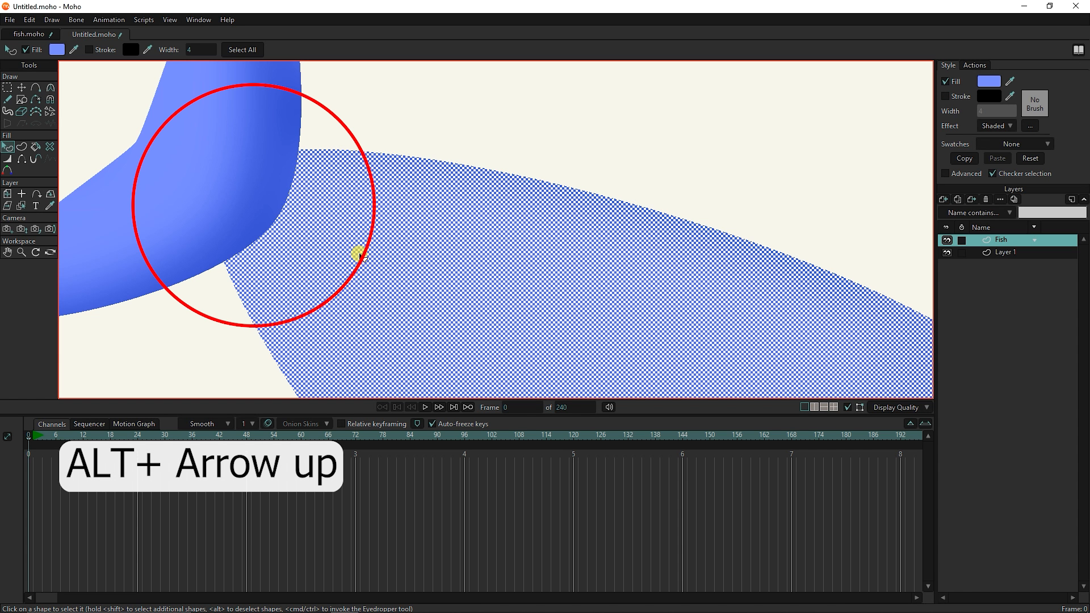
key("alt+Up")
left_click(409, 139)
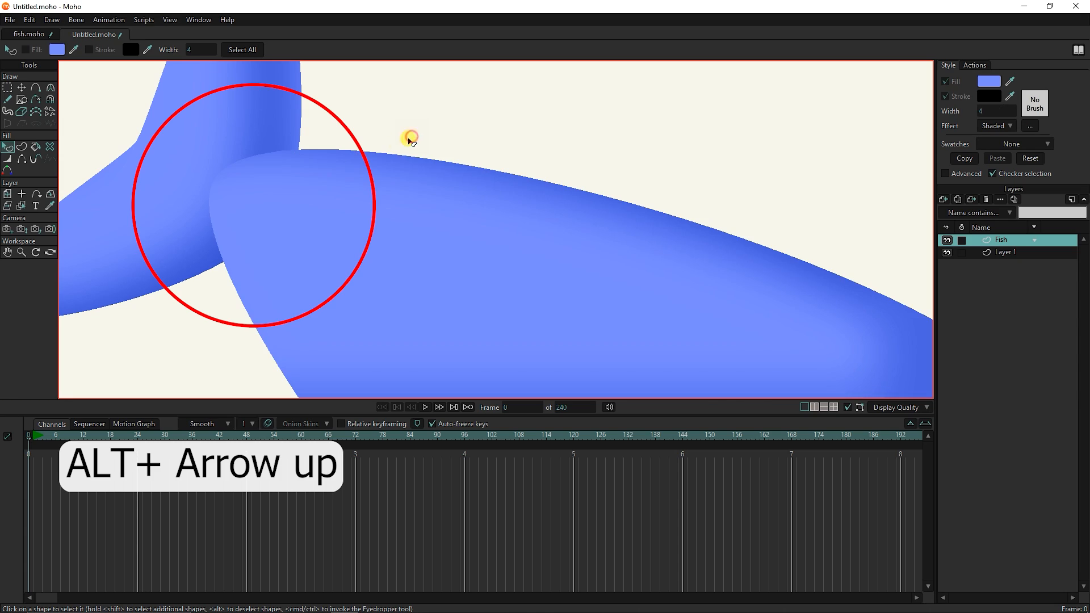
Lower the fish's body shape in the stacking order so that it sits behind the black eye, and deselect it.
scroll(358, 317, "down", 5)
scroll(346, 256, "down", 2)
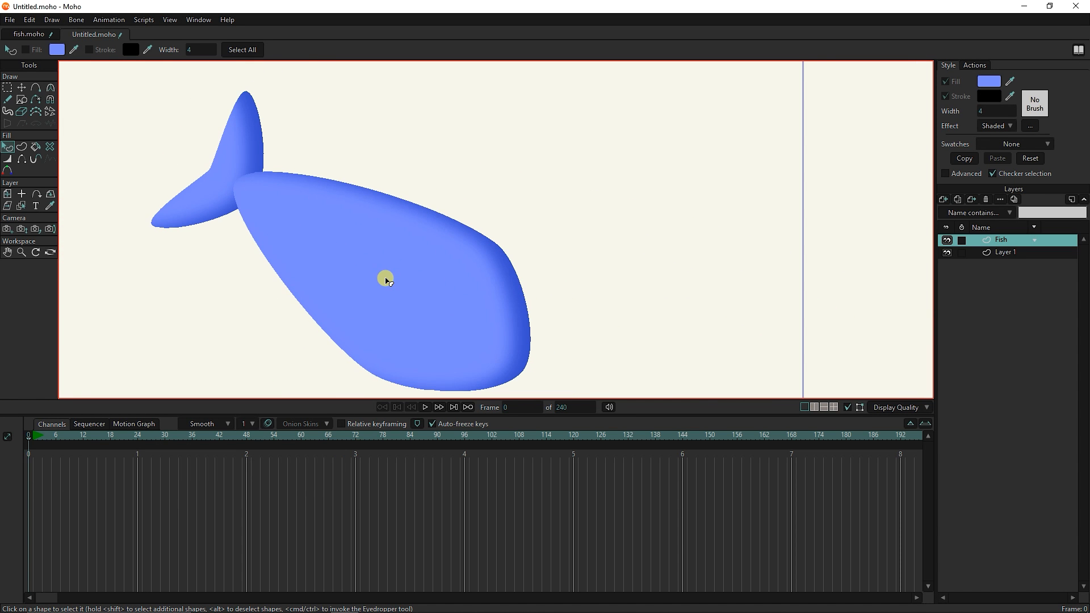
left_click(385, 278)
key("alt+Down")
key("Return")
With auto-weld off, draw a wavy mouth curve from the body's lower front edge back to just below the eye.
left_click(36, 88)
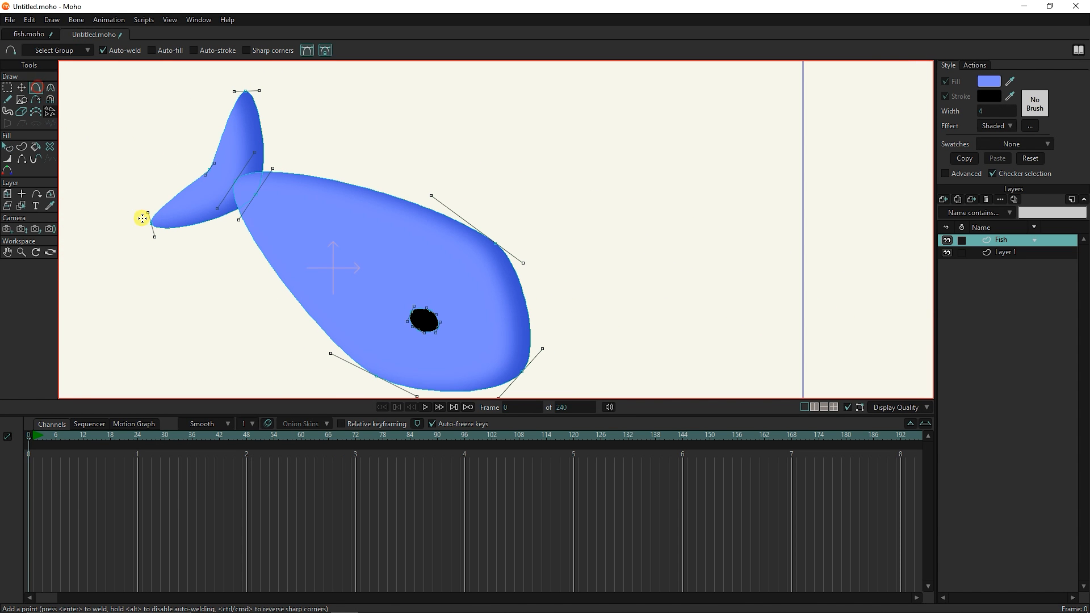
scroll(443, 352, "up", 1)
left_click_drag(444, 350, 534, 245)
scroll(516, 220, "up", 1)
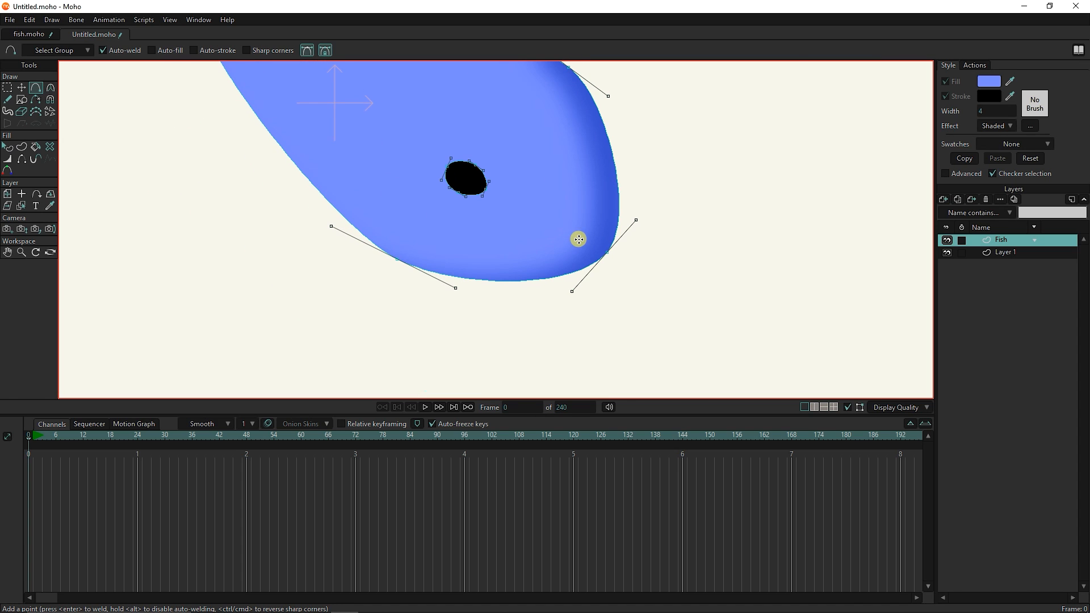
left_click(113, 55)
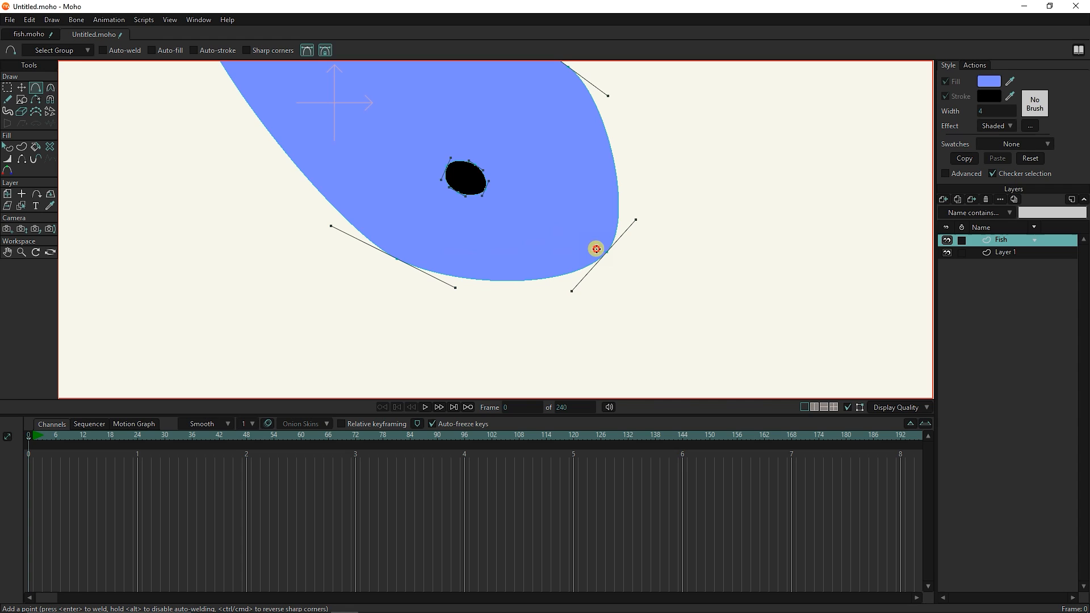
left_click(566, 232)
left_click(510, 248)
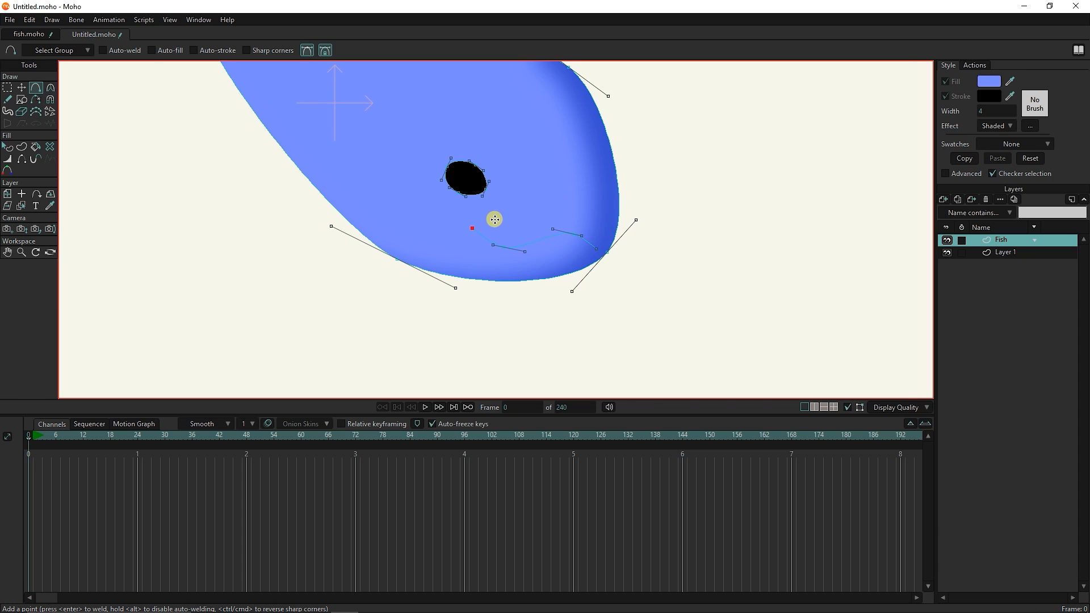
scroll(482, 234, "down", 2)
Select the mouth curve's edges for a new shape and set the fill color to black 000000.
left_click(22, 146)
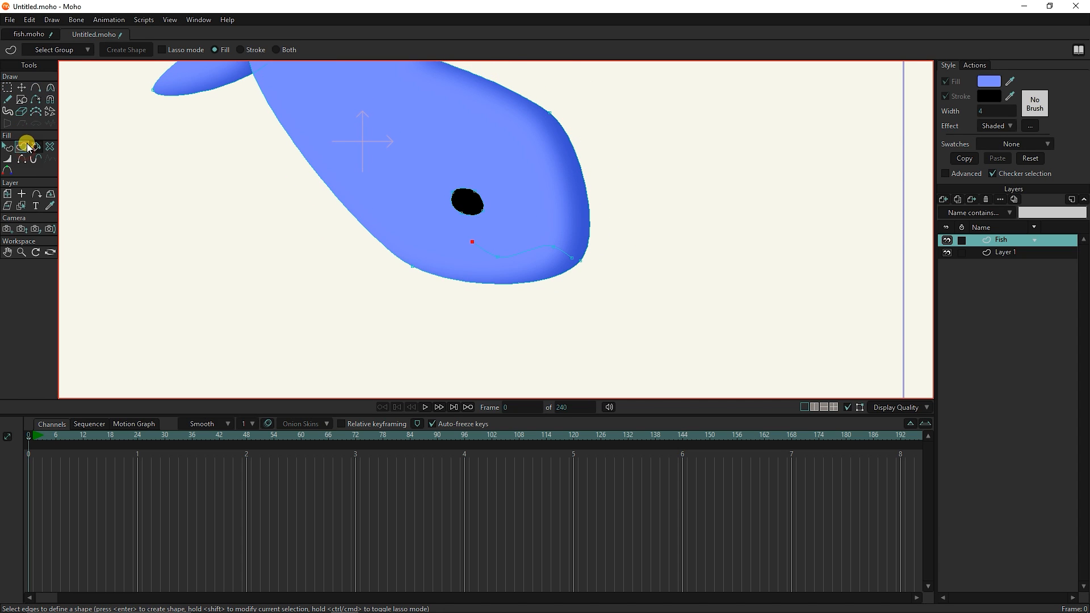
scroll(530, 275, "up", 2)
left_click(531, 272)
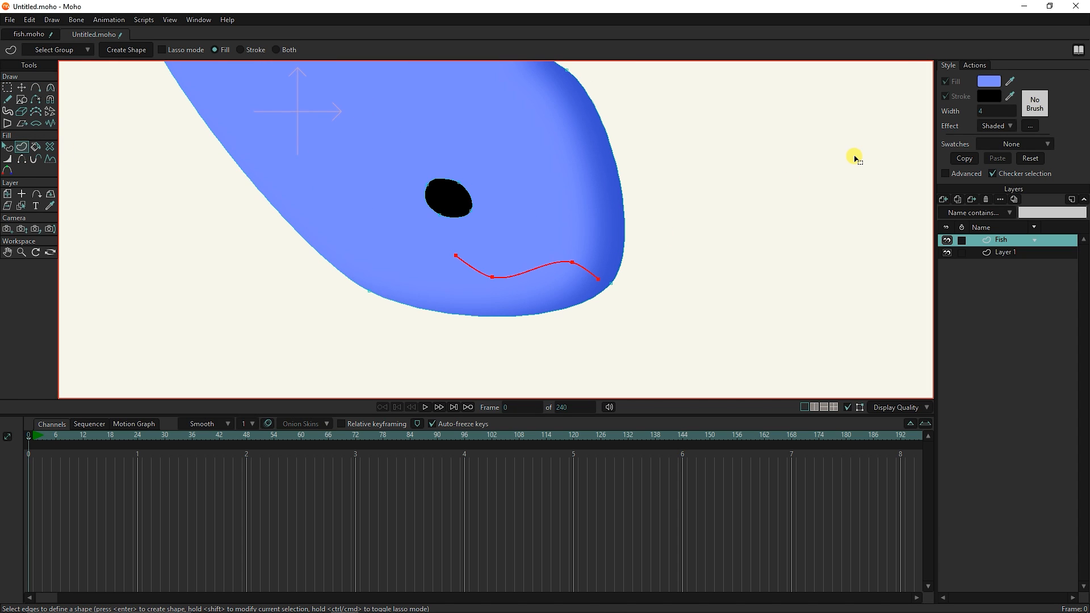
left_click(985, 88)
left_click(613, 424)
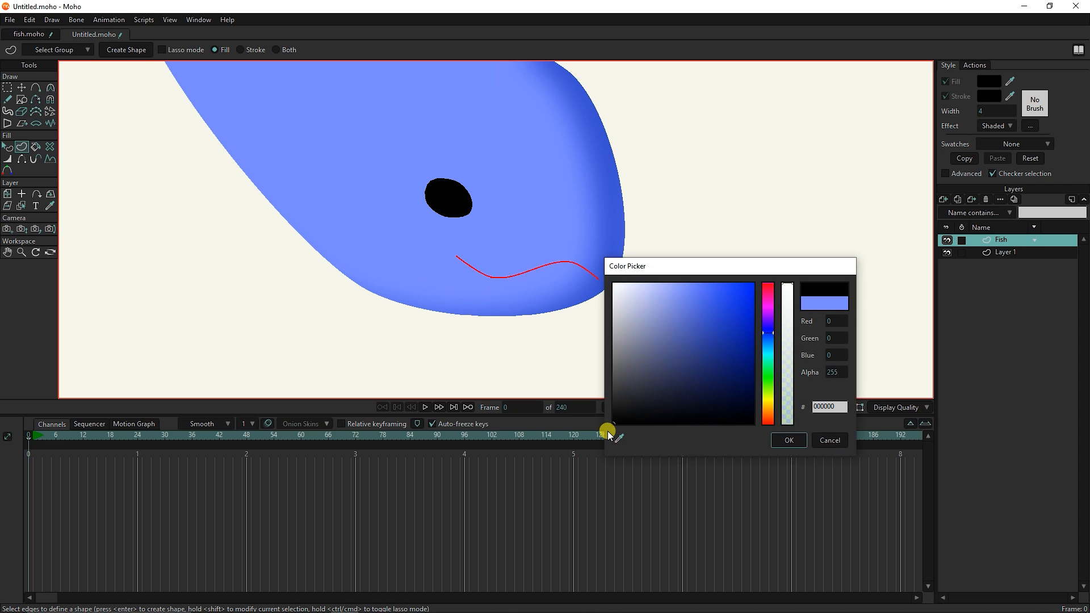
left_click(783, 439)
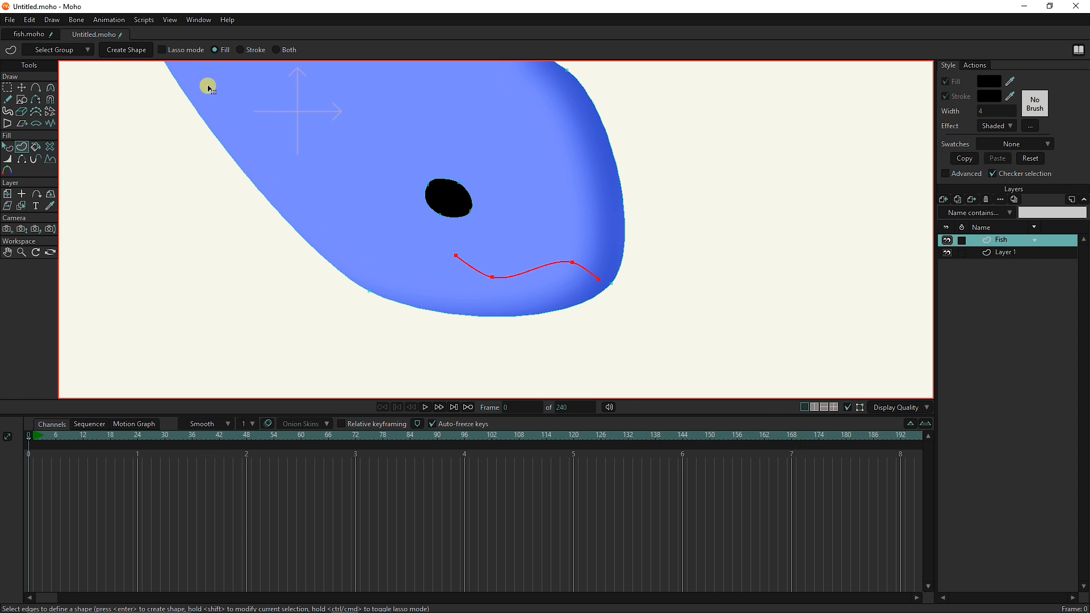
Create a stroke-only shape from the selected mouth curve and deselect it.
left_click(128, 52)
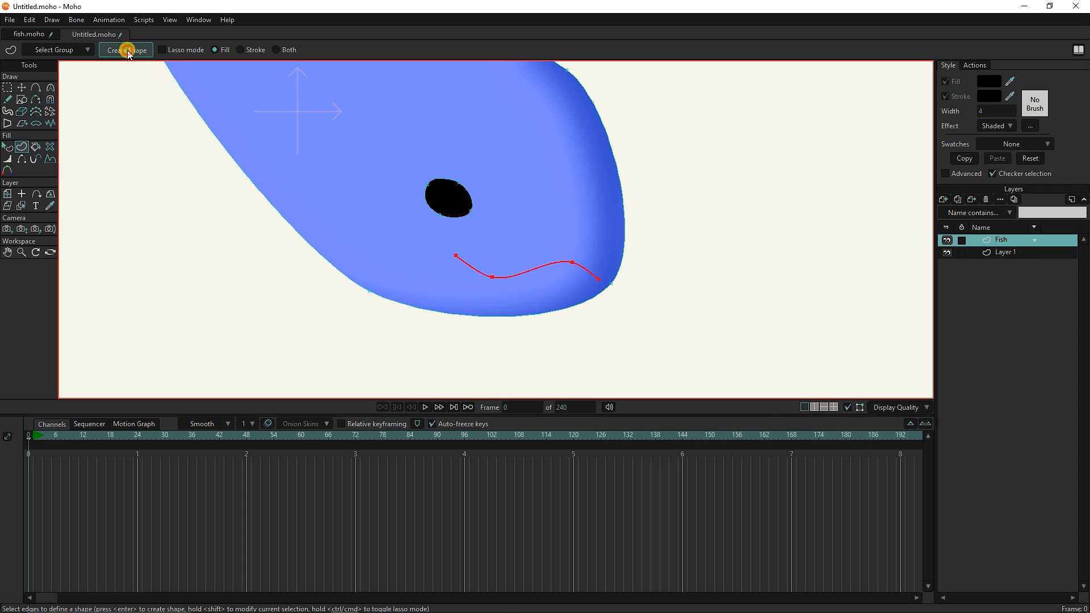
left_click(245, 50)
left_click(134, 50)
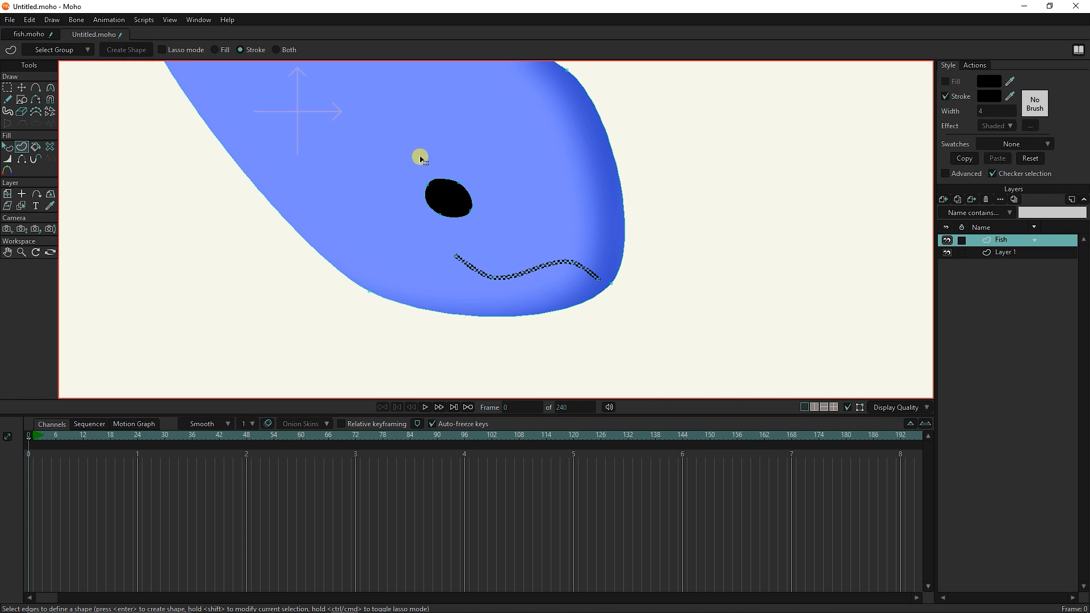
left_click(680, 269)
scroll(335, 221, "down", 3)
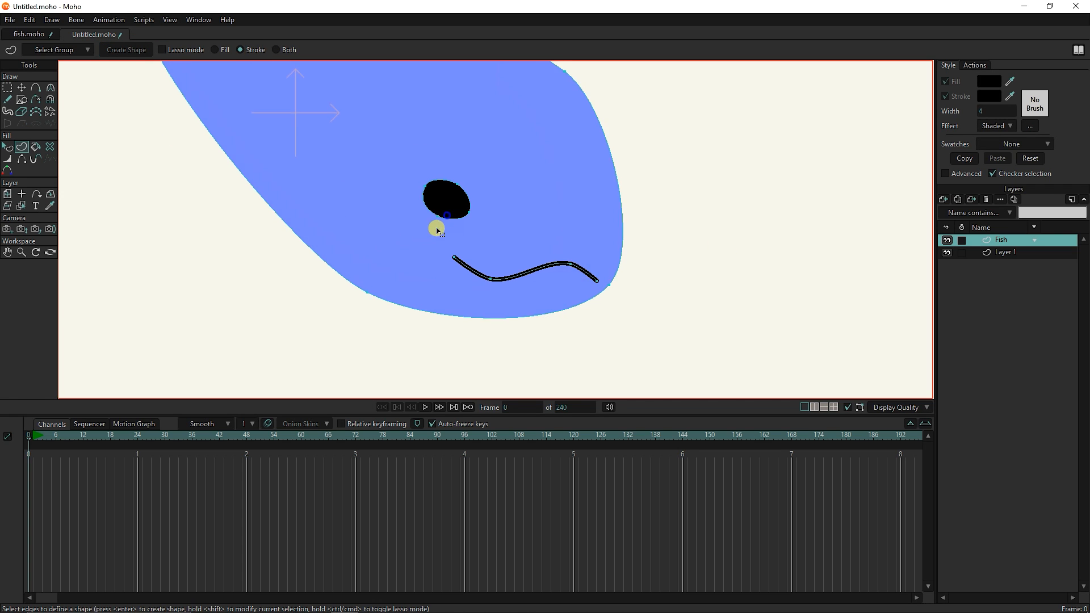
Reposition the mouth line's inner end point and its handle slightly below the eye to refine the end of the curve.
left_click(21, 88)
left_click_drag(416, 295, 416, 290)
left_click_drag(393, 281, 392, 276)
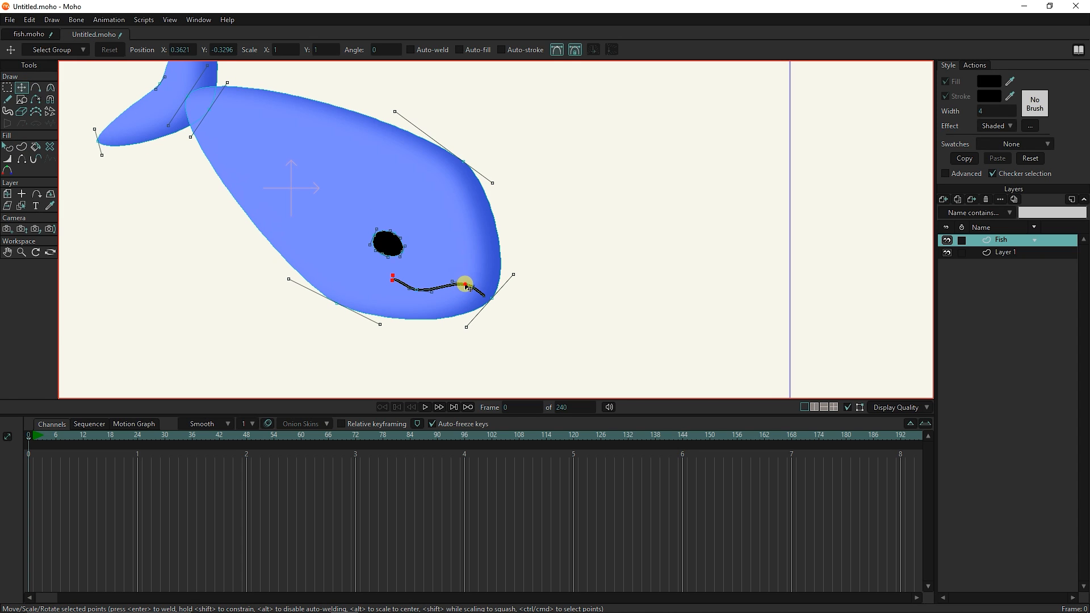
left_click_drag(467, 287, 398, 285)
scroll(389, 284, "up", 5)
scroll(382, 280, "down", 3)
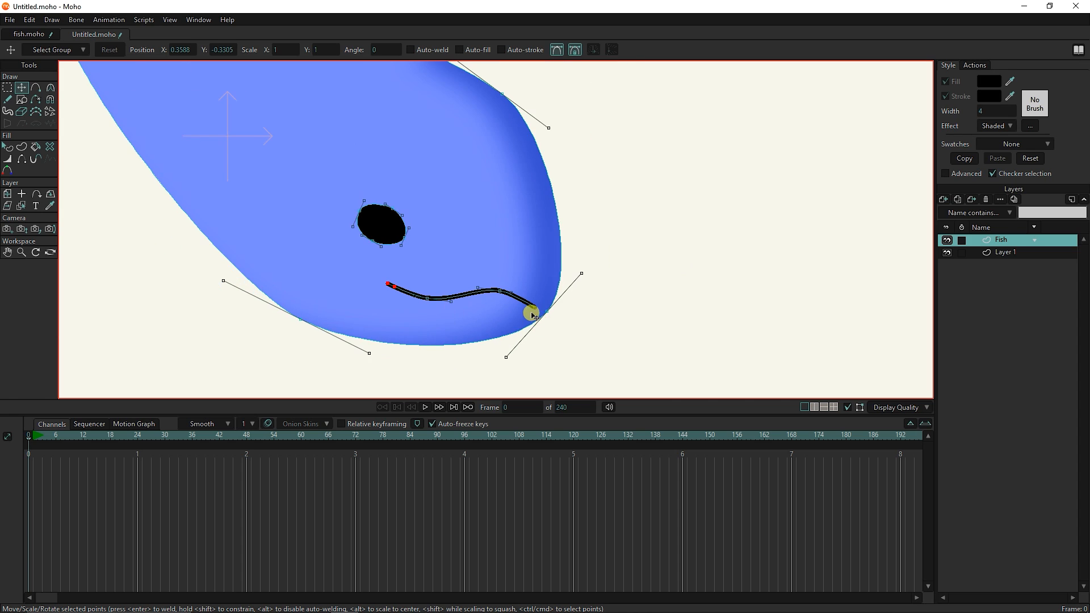
Move the mouth line's front end point out so that it reaches the body's outline.
scroll(531, 311, "up", 3)
left_click(542, 308)
scroll(543, 309, "up", 5)
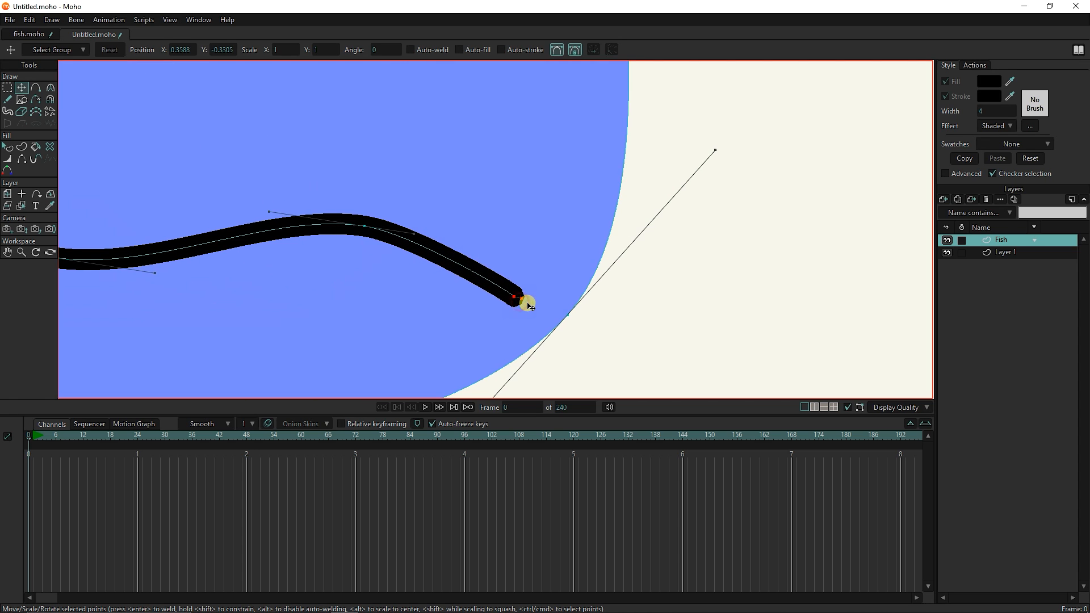
left_click_drag(545, 310, 546, 310)
left_click_drag(538, 317, 529, 303)
left_click_drag(546, 310, 556, 311)
scroll(539, 315, "down", 5)
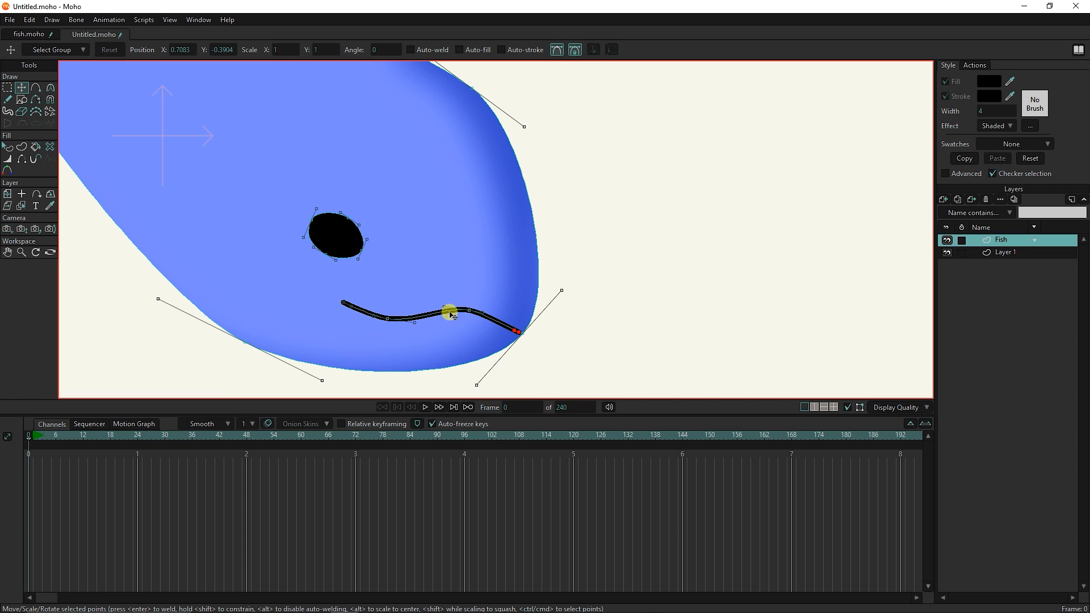
Adjust the mouth line's middle points to smooth its wave.
left_click_drag(467, 312, 465, 314)
scroll(292, 310, "down", 1)
left_click_drag(291, 309, 364, 345)
left_click_drag(501, 350, 512, 349)
scroll(428, 363, "down", 2)
scroll(470, 348, "down", 1)
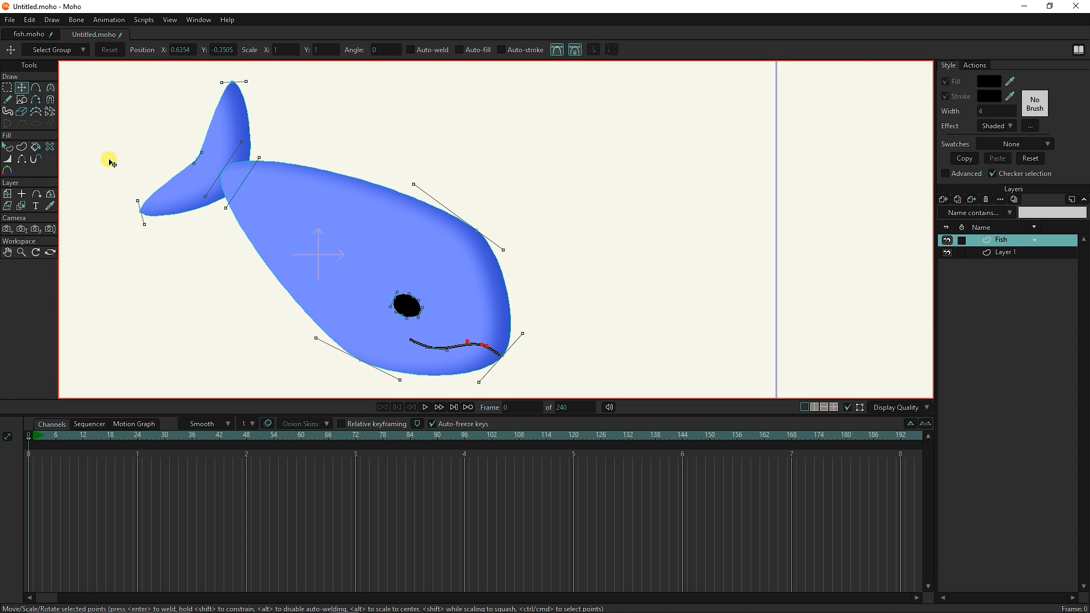
With auto-weld off, draw a second curve that traces the mouth line from its inner end towards the body's front edge.
left_click(36, 87)
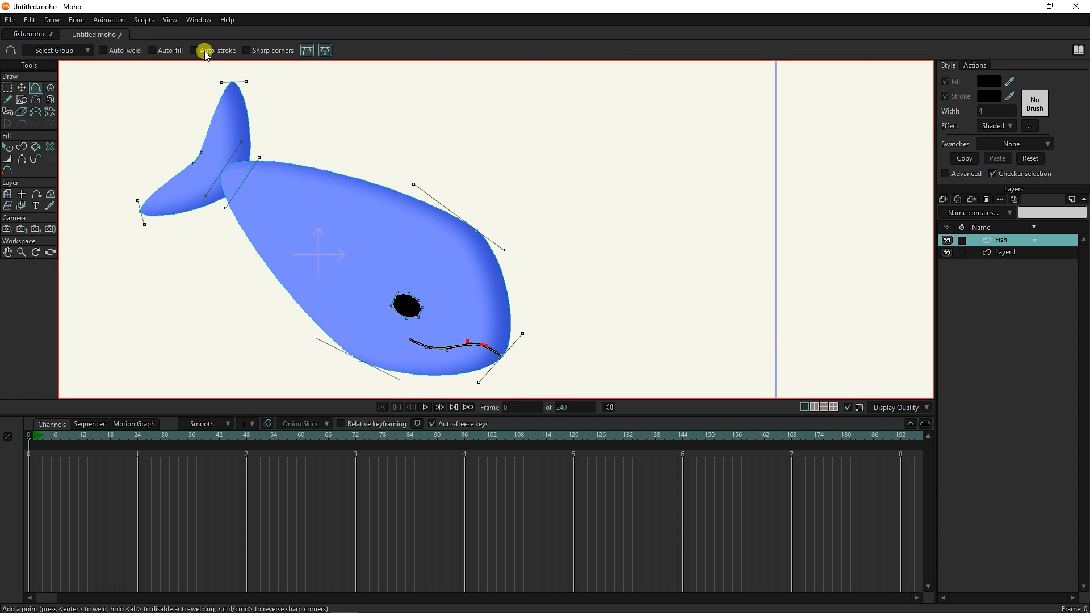
scroll(418, 328, "up", 3)
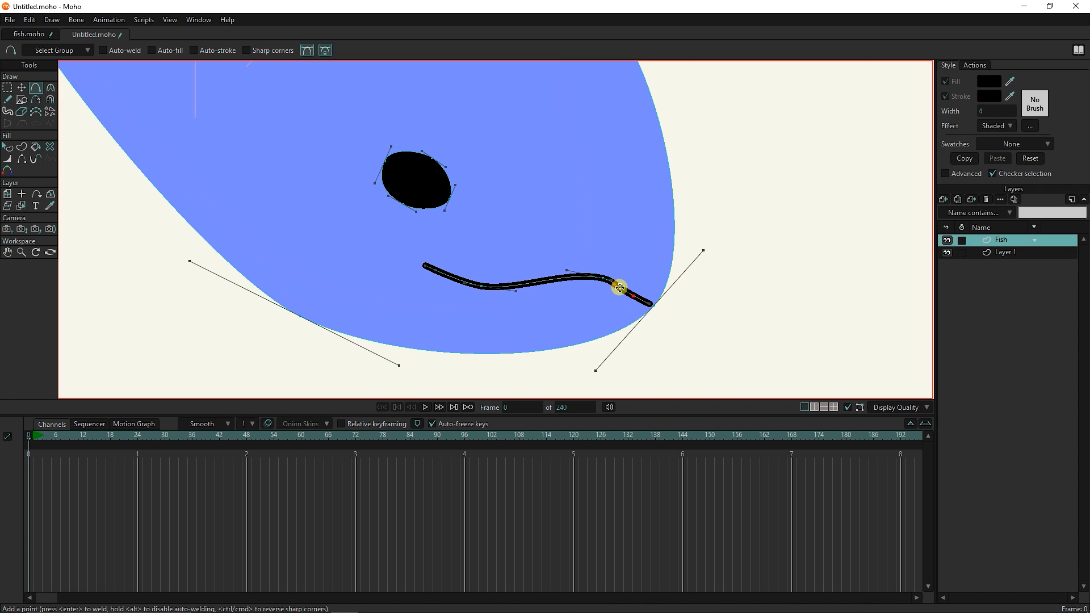
scroll(640, 295, "up", 2)
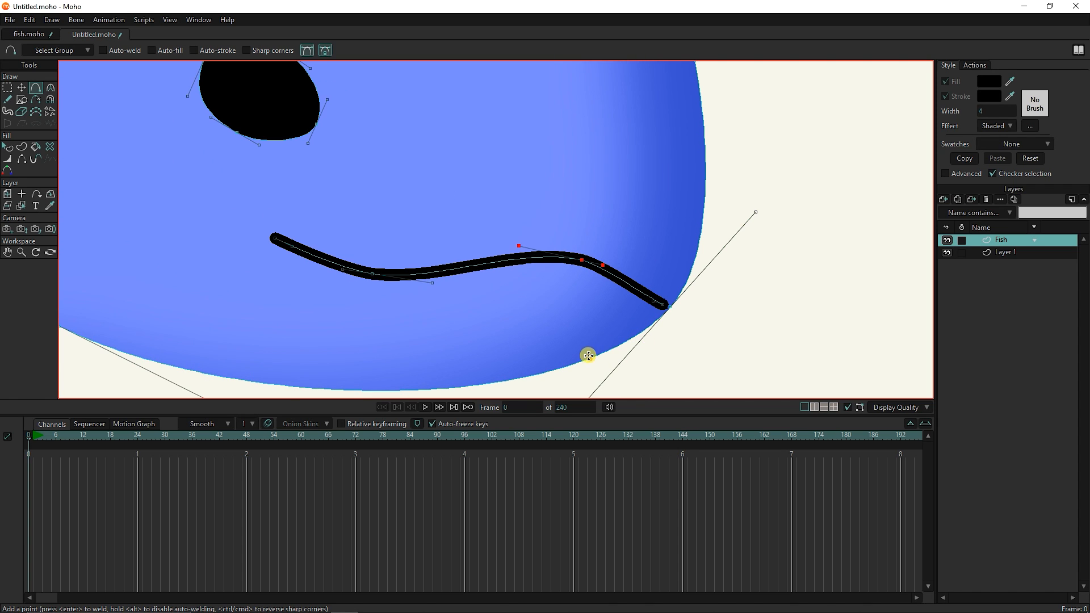
mouse_move(238, 224)
left_mouse_down()
mouse_move(399, 273)
mouse_move(571, 255)
mouse_move(655, 299)
left_mouse_up()
scroll(655, 299, "up", 3)
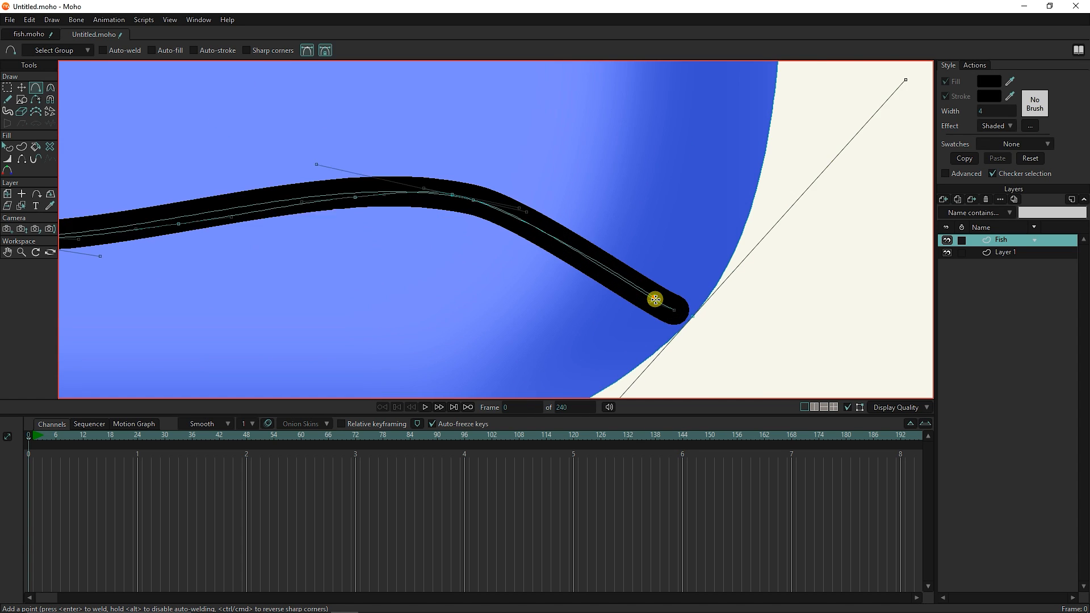
Turn on auto-weld and extend the traced curve's front end until it welds to the body's outline.
left_click(103, 50)
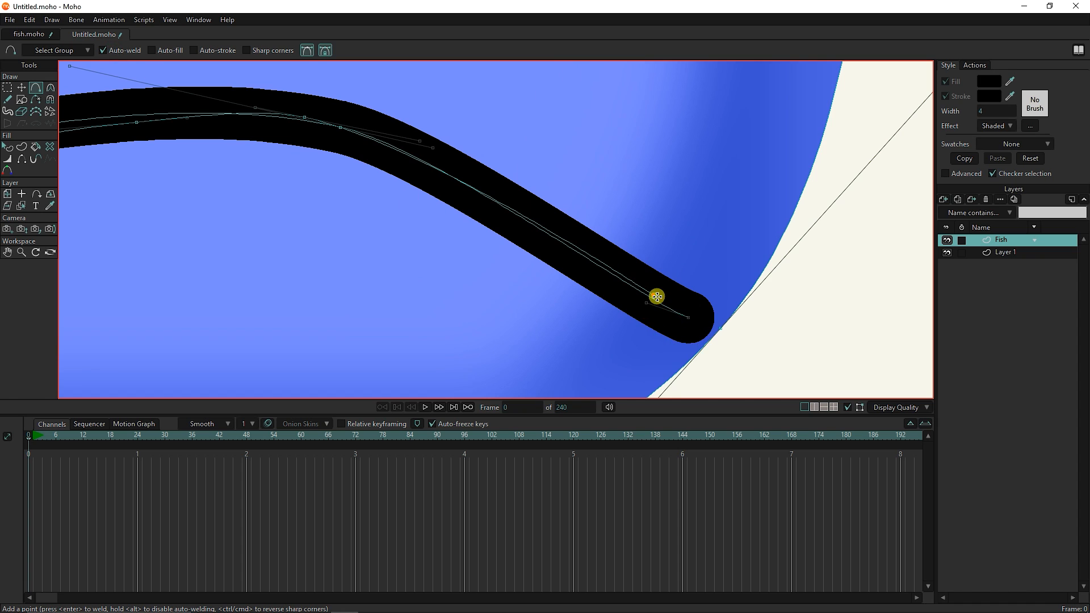
mouse_move(655, 295)
left_mouse_down()
mouse_move(721, 326)
mouse_move(717, 340)
left_mouse_up()
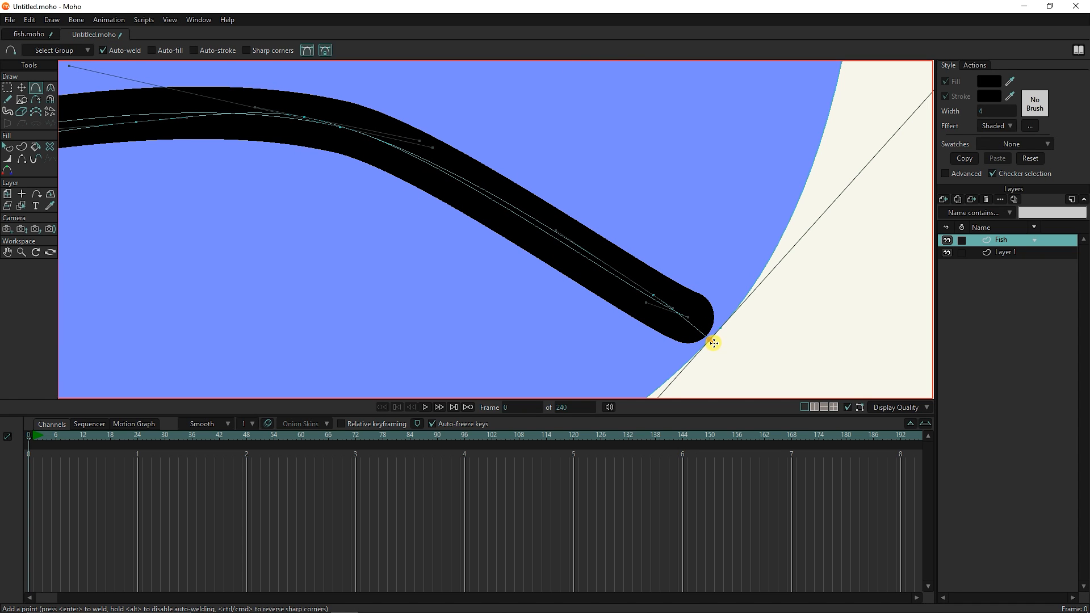
scroll(373, 283, "down", 5)
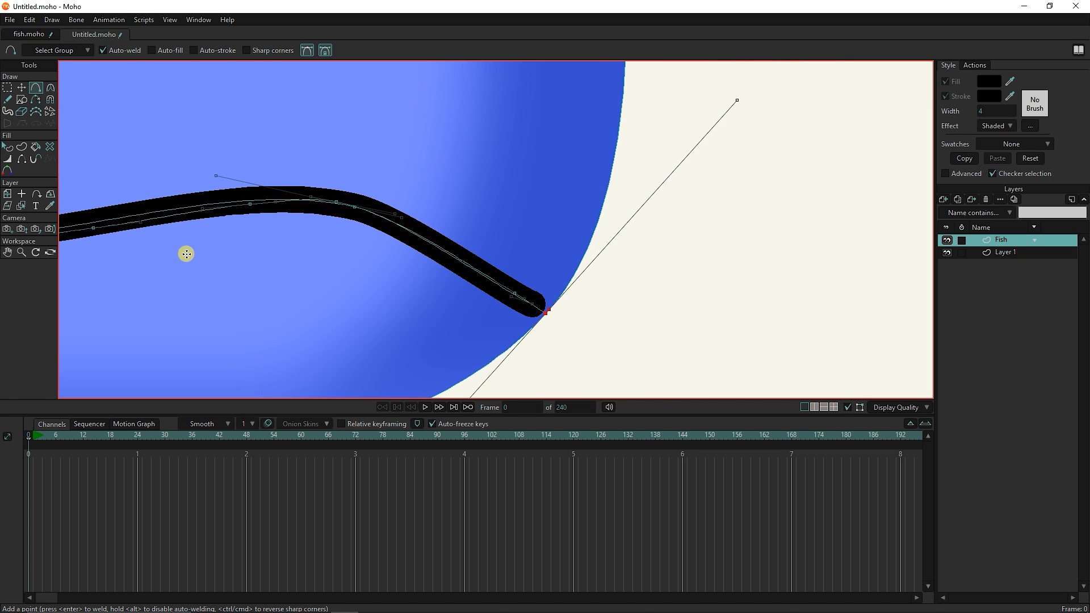
Draw the belly line from the mouth's inner end back across the body and weld it to the lower outline near the tail.
left_click_drag(108, 244, 587, 271)
scroll(207, 233, "down", 2)
left_click_drag(68, 211, 461, 298)
scroll(408, 282, "down", 3)
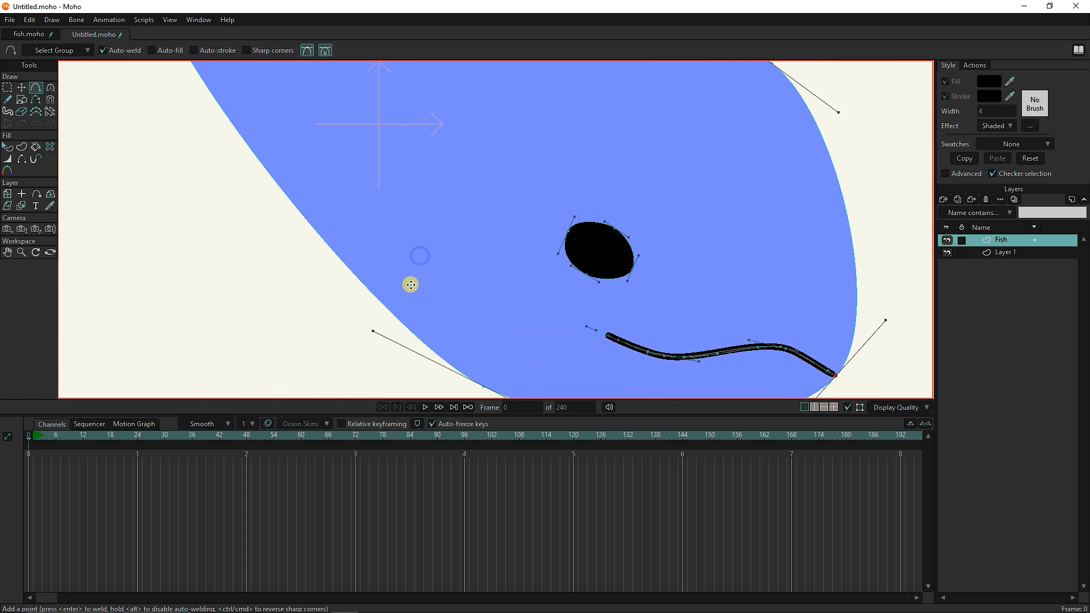
mouse_move(396, 250)
left_mouse_down()
mouse_move(550, 350)
mouse_move(463, 320)
mouse_move(327, 170)
mouse_move(304, 175)
left_mouse_up()
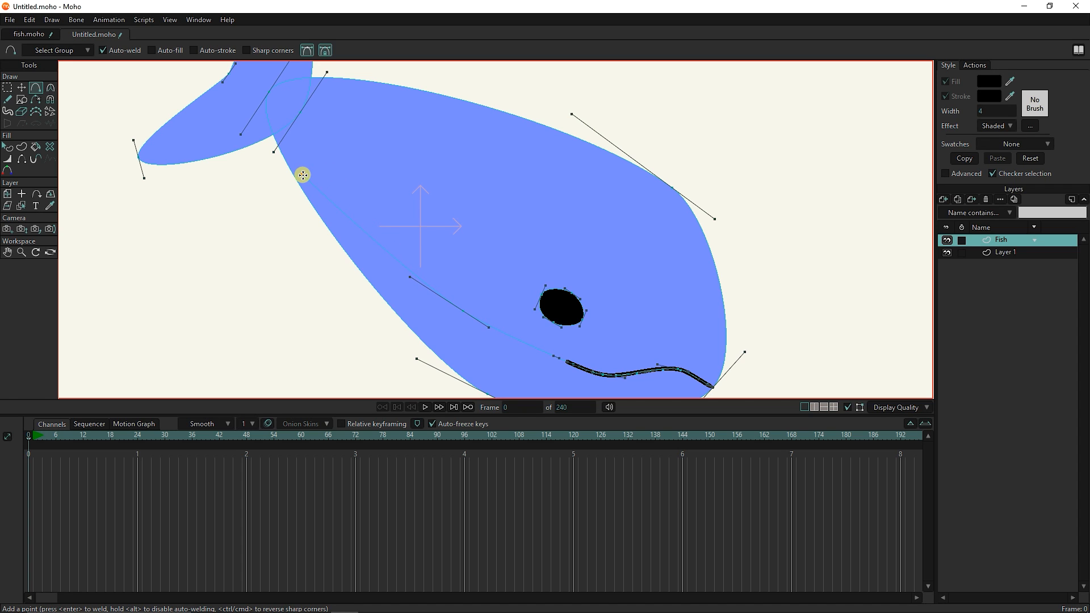
left_click_drag(310, 175, 303, 173)
scroll(314, 186, "up", 2)
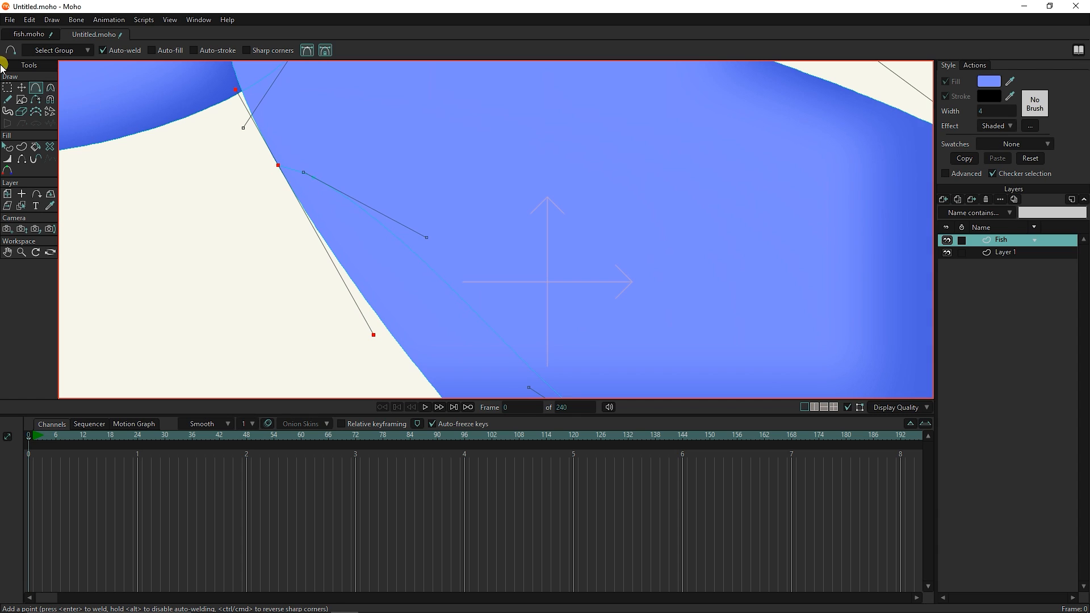
Move the belly line's rear point inward from the outline near the tail to reshape the curve.
left_click(21, 88)
left_click_drag(314, 178, 399, 197)
scroll(435, 278, "down", 2)
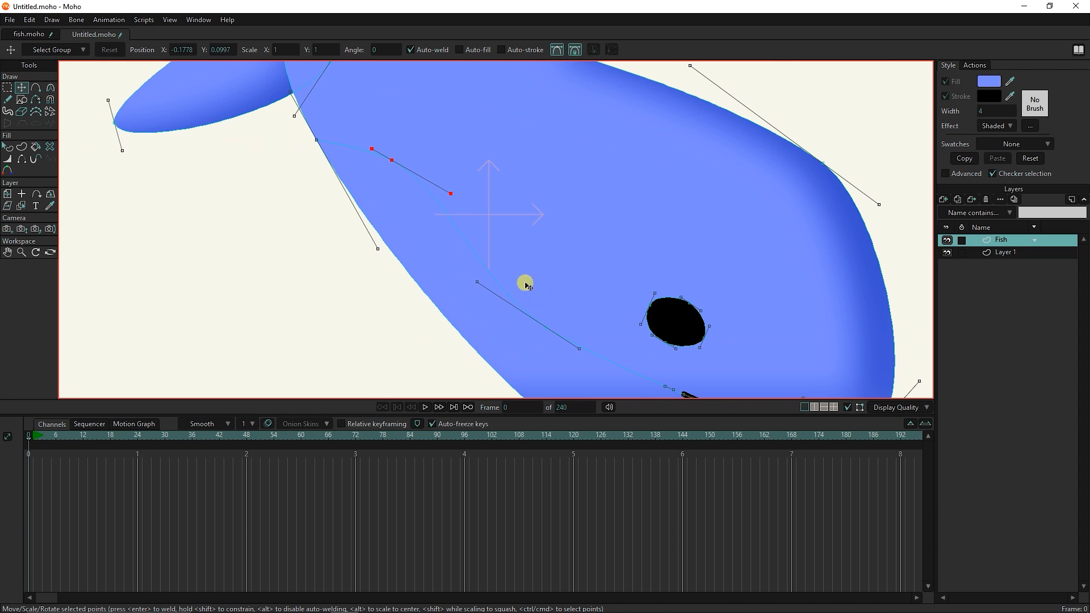
scroll(466, 283, "down", 2)
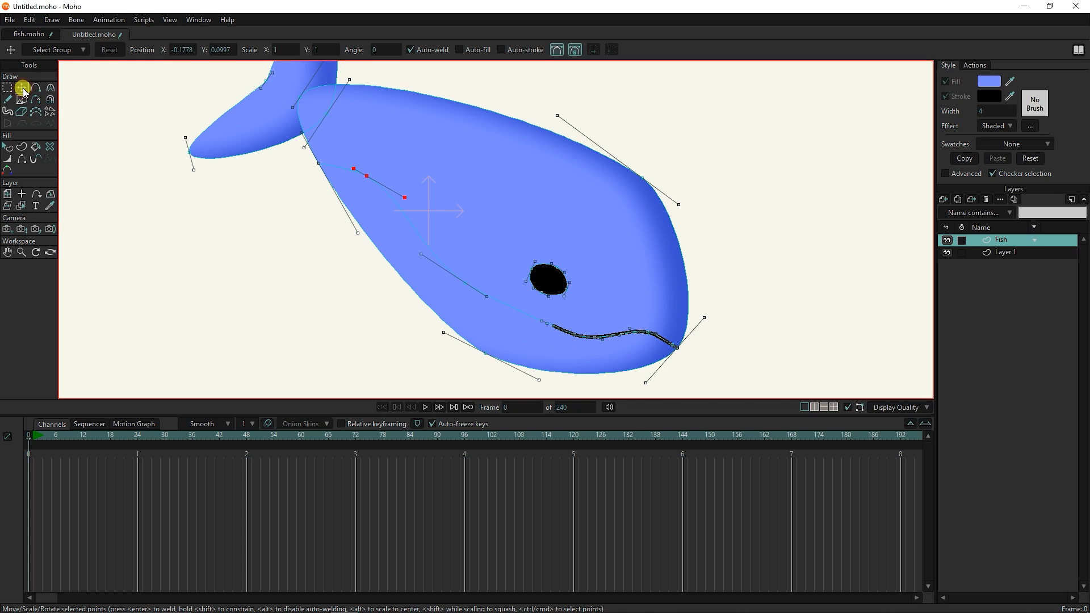
Select the belly line, the mouth trace and the body outline as edges for a belly shape.
left_click(22, 146)
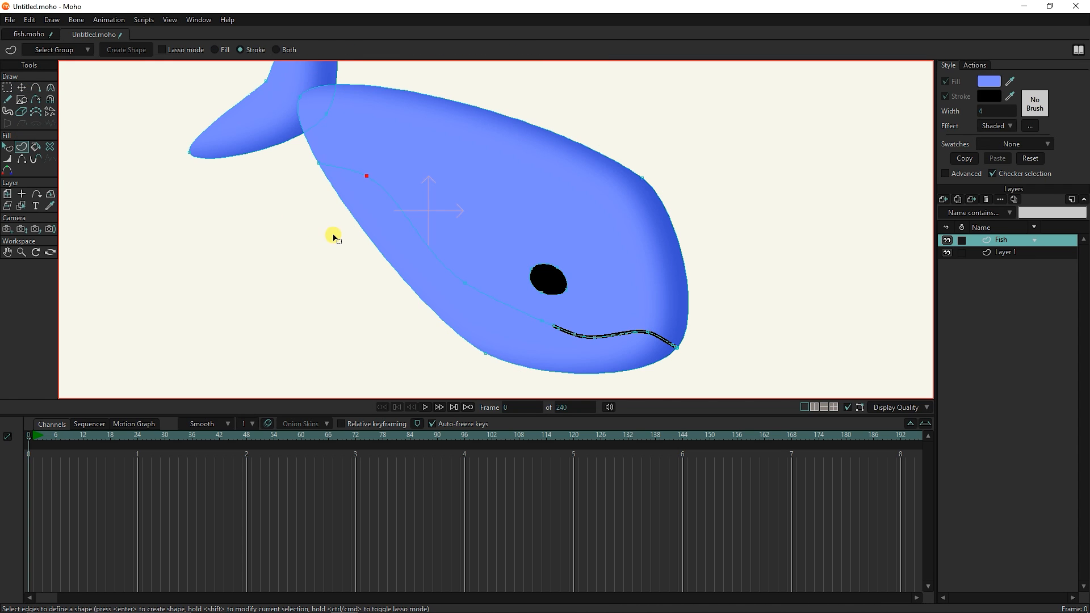
left_click(423, 243)
scroll(599, 346, "up", 2)
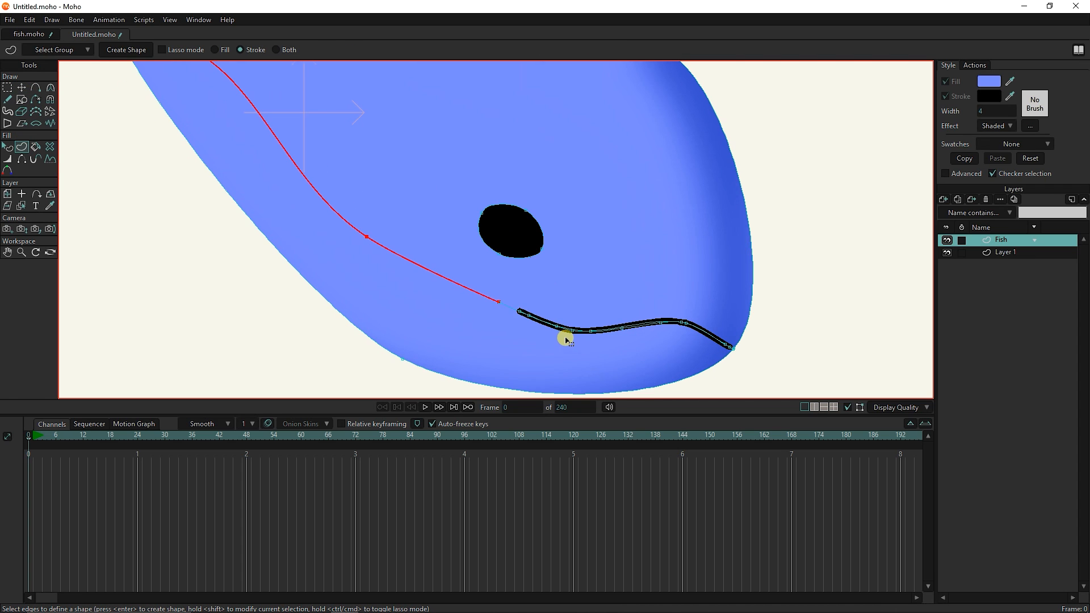
left_click(507, 309)
left_click(439, 374)
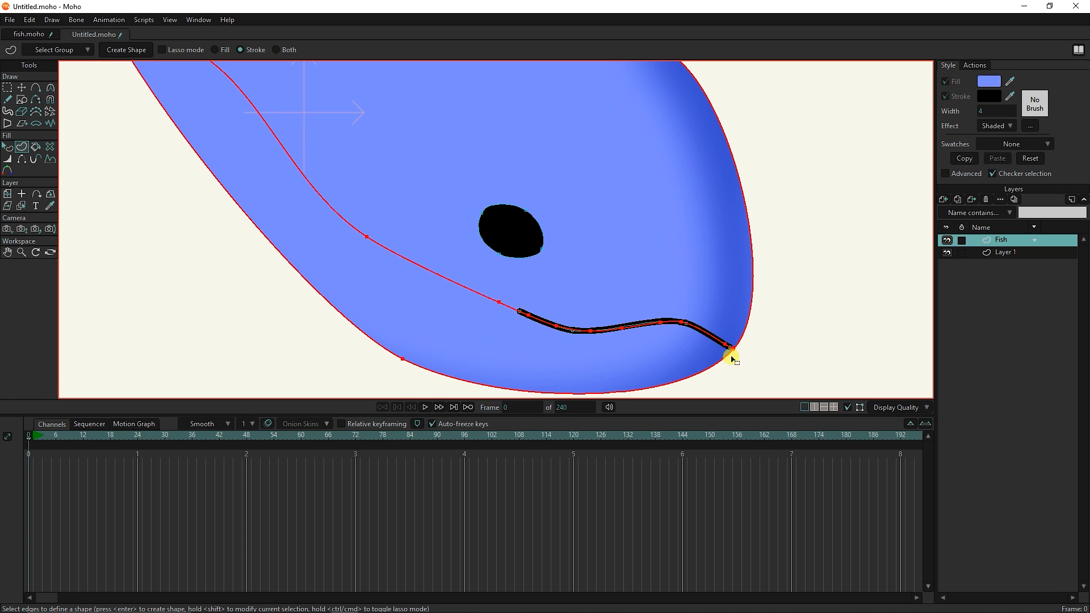
Select the belly line's connected points on their own and check whether they join the curve along the mouth.
left_click(7, 88)
scroll(420, 296, "down", 1)
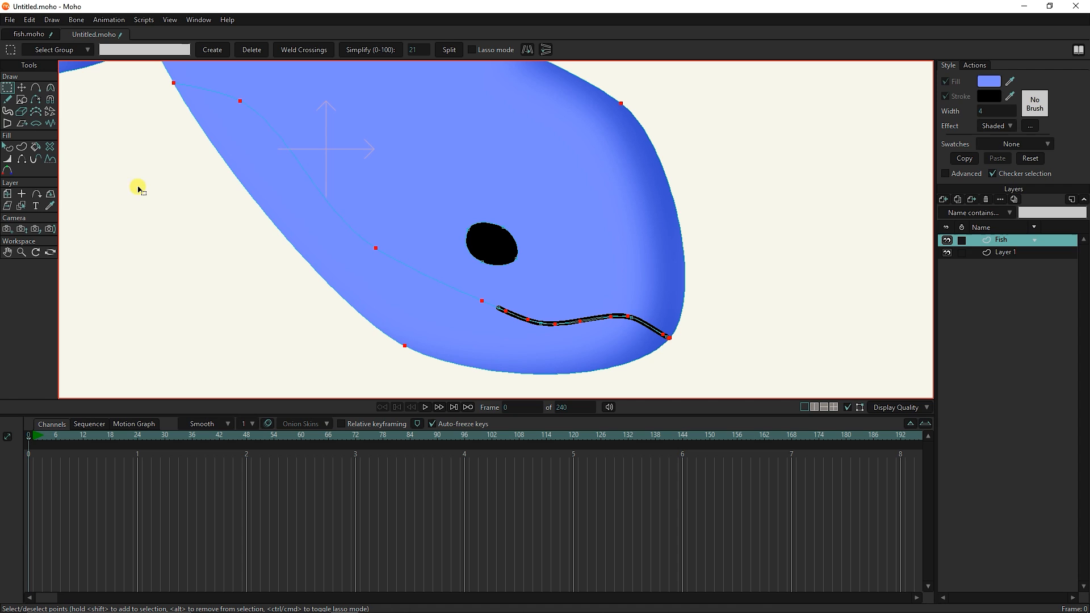
left_click(21, 88)
left_click(419, 273)
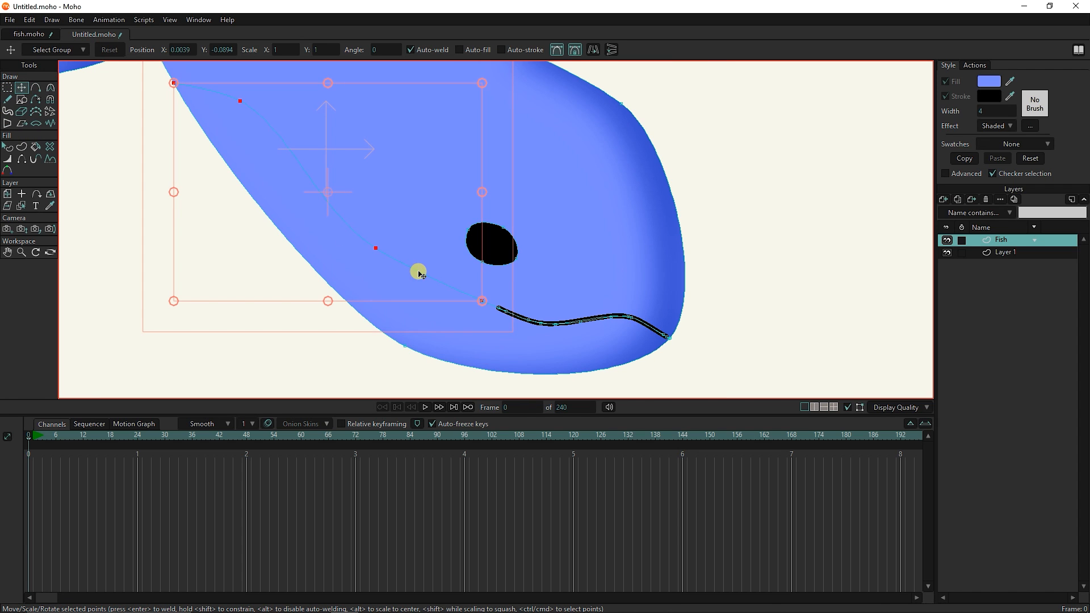
left_click(22, 146)
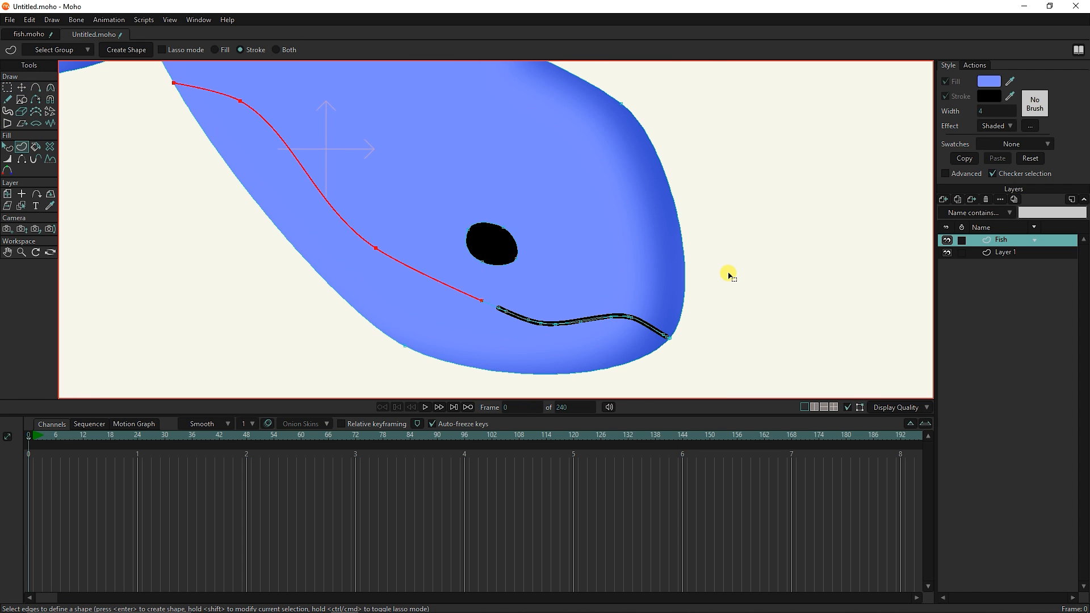
Select the mouth line and the lower body outline together with the belly line as the belly shape's edges.
left_click_drag(739, 275, 435, 374)
left_click_drag(738, 295, 448, 360)
scroll(324, 316, "down", 3)
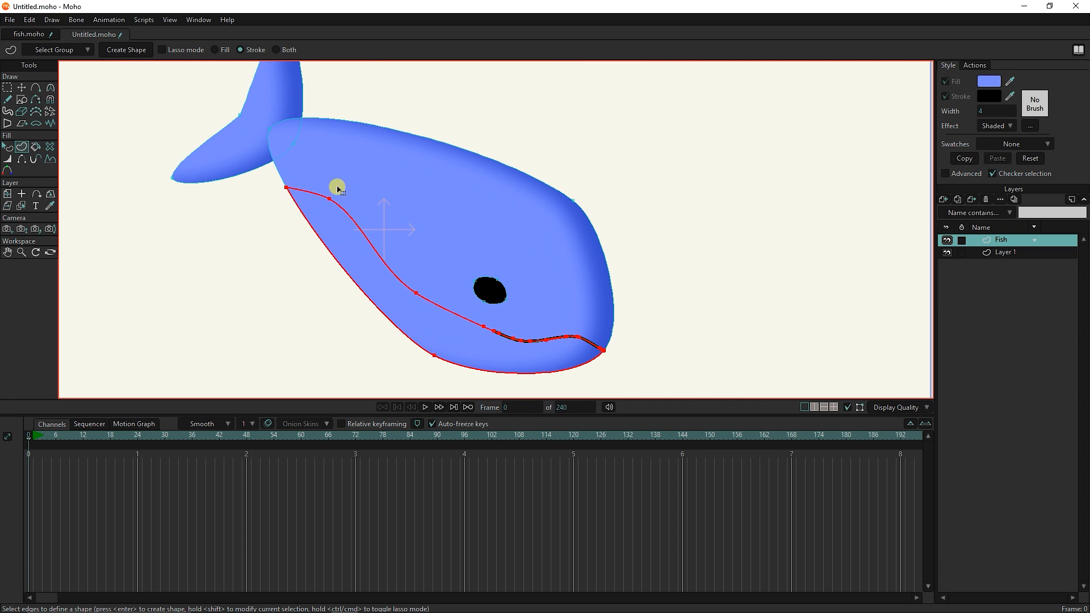
scroll(605, 356, "up", 10)
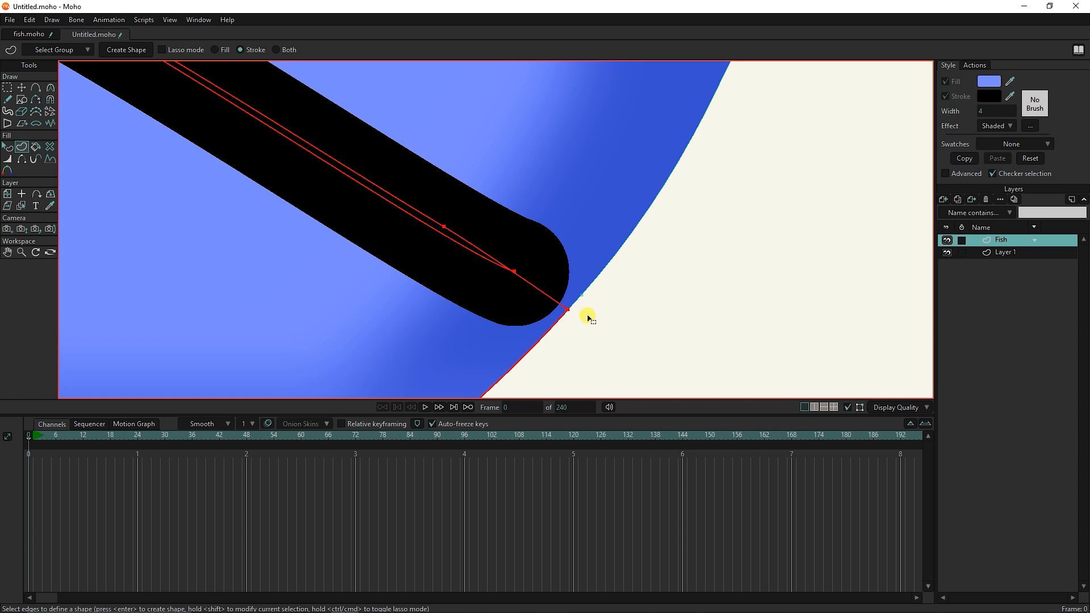
scroll(369, 317, "down", 5)
scroll(308, 328, "down", 6)
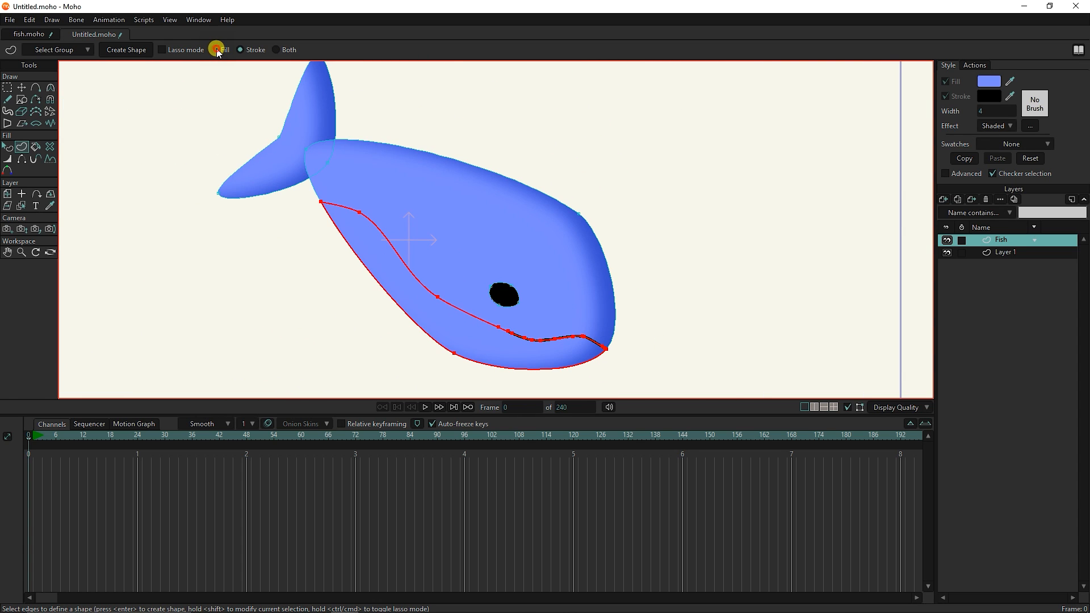
Create the belly from the selected edges as a fill-only shape in light blue ACB8FF.
left_click(217, 50)
left_click(989, 81)
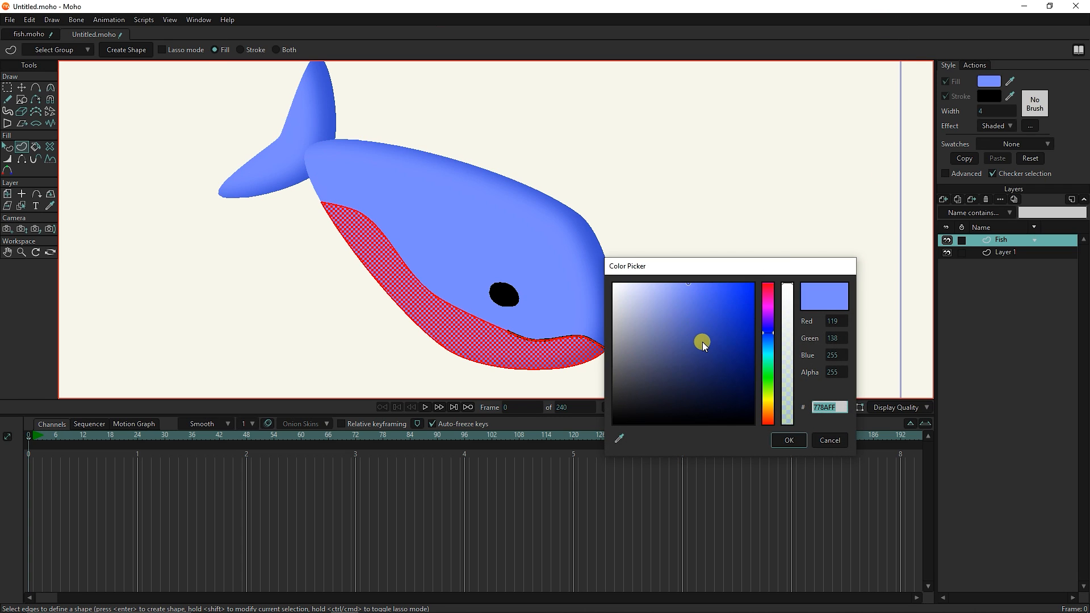
left_click_drag(686, 285, 661, 277)
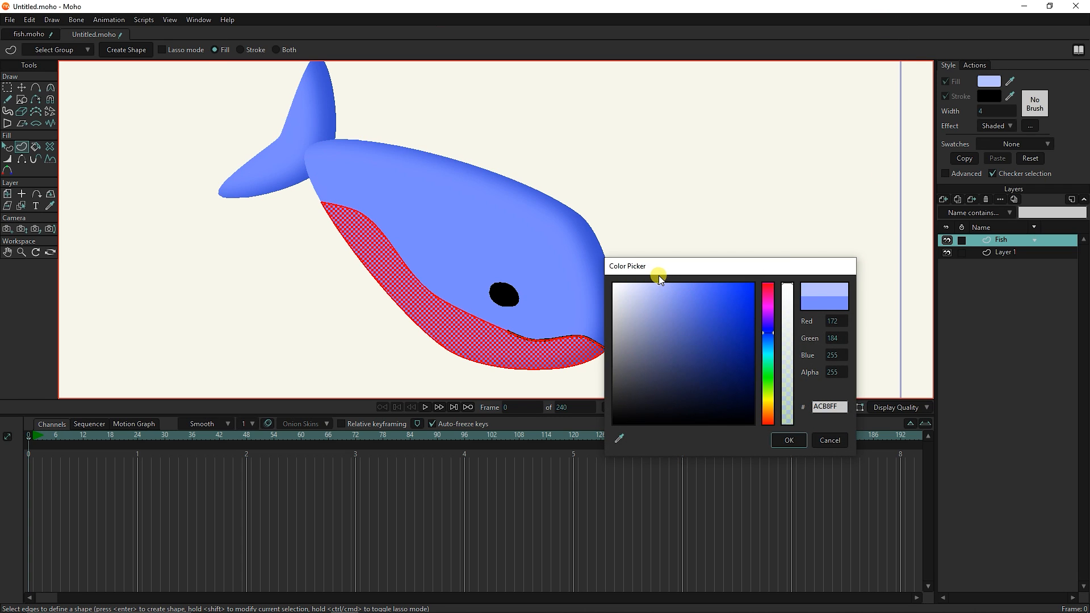
left_click(788, 441)
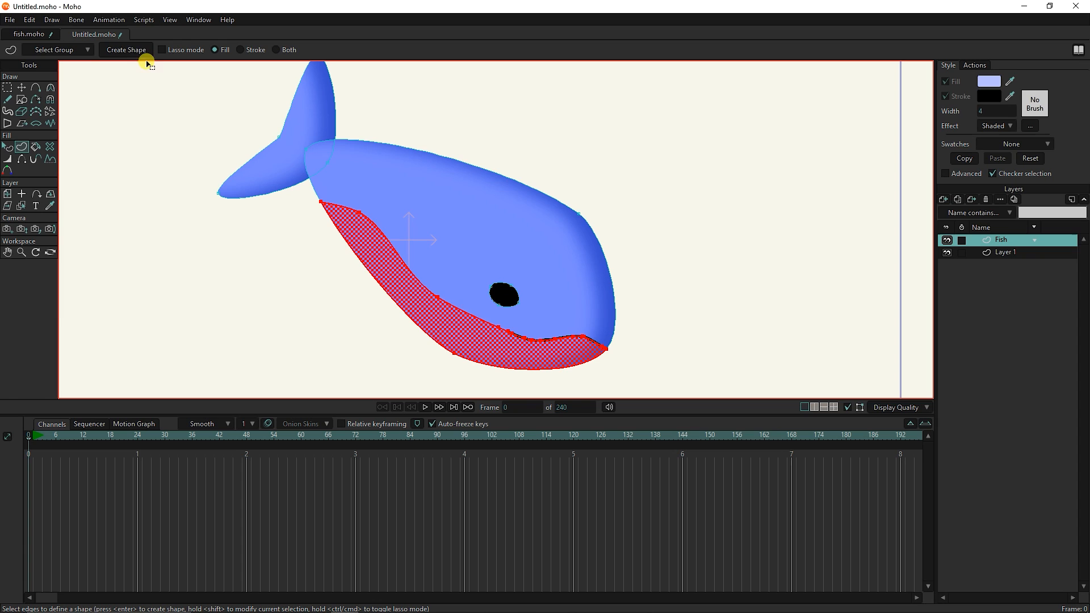
left_click(130, 50)
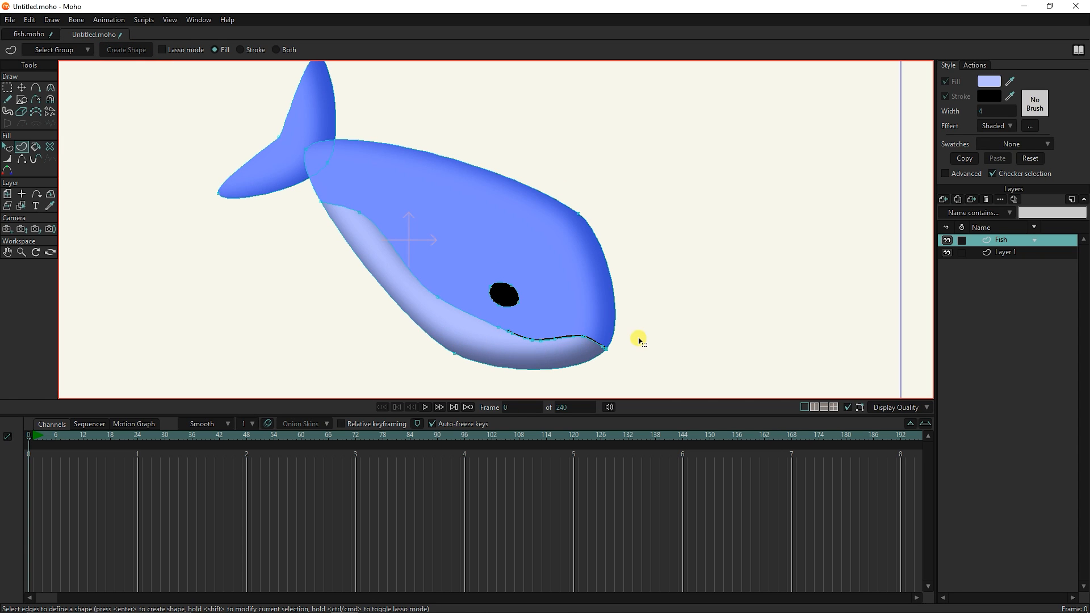
Render the current frame to examine the fish with its new belly, and close the preview.
scroll(639, 341, "up", 2)
key("ctrl+r")
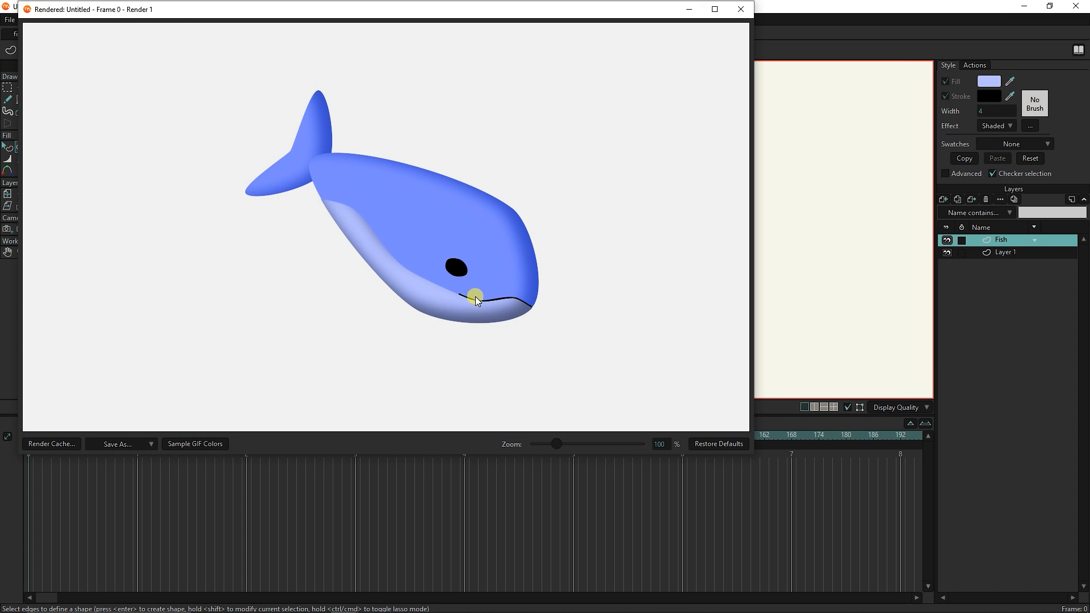
left_click(742, 9)
Sample the body's blue as the fill colour and draw a closed fin outline overlapping the belly's lower edge.
left_click_drag(1007, 82, 501, 219)
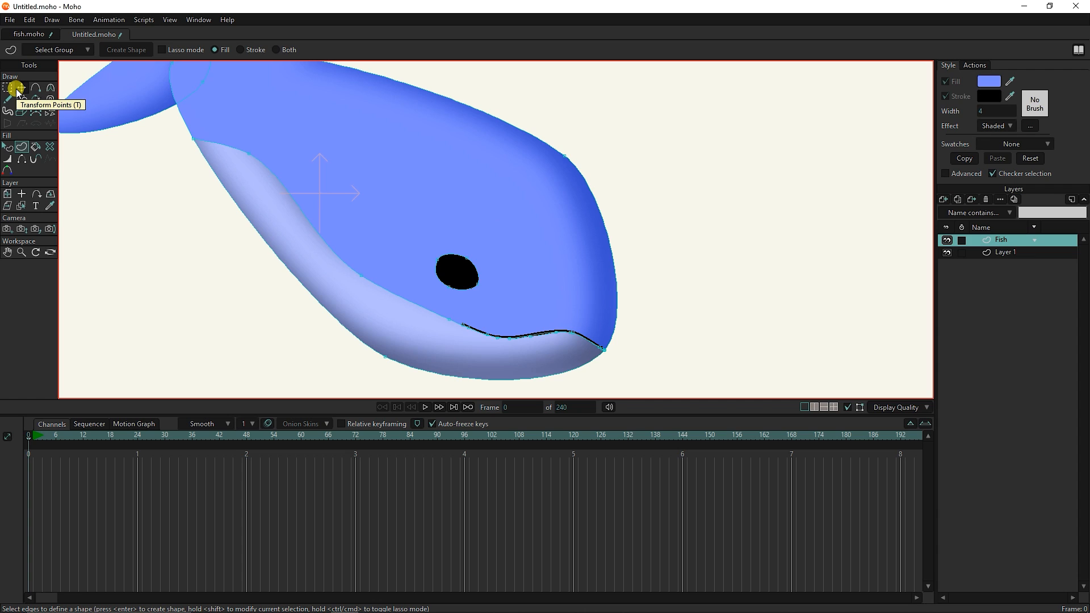
left_click(35, 88)
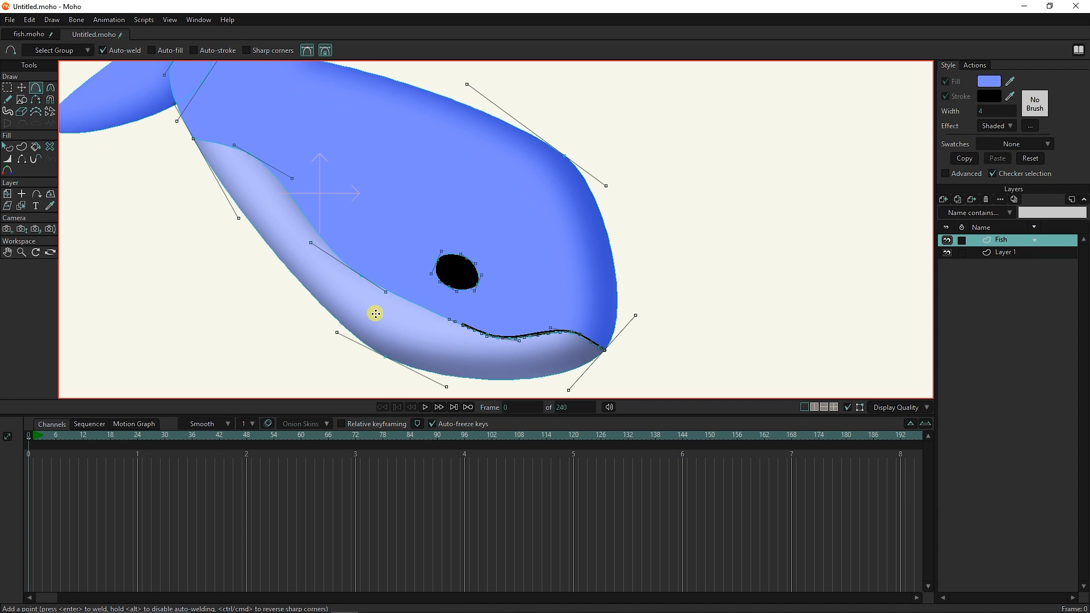
mouse_move(398, 319)
left_mouse_down()
mouse_move(277, 324)
mouse_move(297, 355)
mouse_move(346, 284)
mouse_move(316, 321)
mouse_move(394, 367)
mouse_move(463, 261)
mouse_move(448, 246)
left_mouse_up()
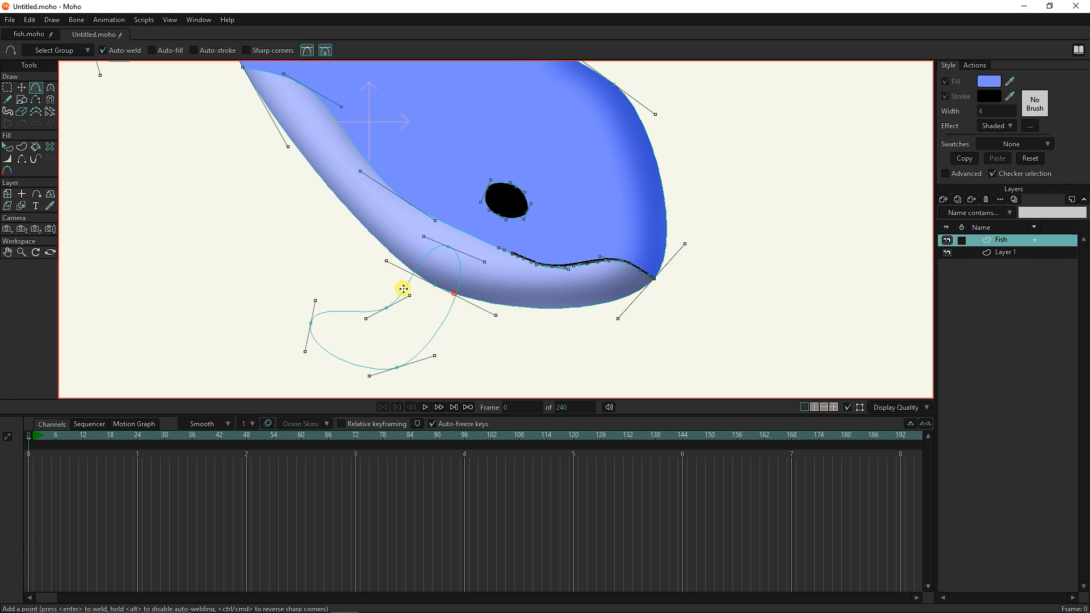
Move the fin outline's lower point upward to make the fin slimmer.
left_click(22, 88)
left_click_drag(285, 246, 259, 205)
left_click_drag(370, 326, 393, 313)
left_click(420, 204)
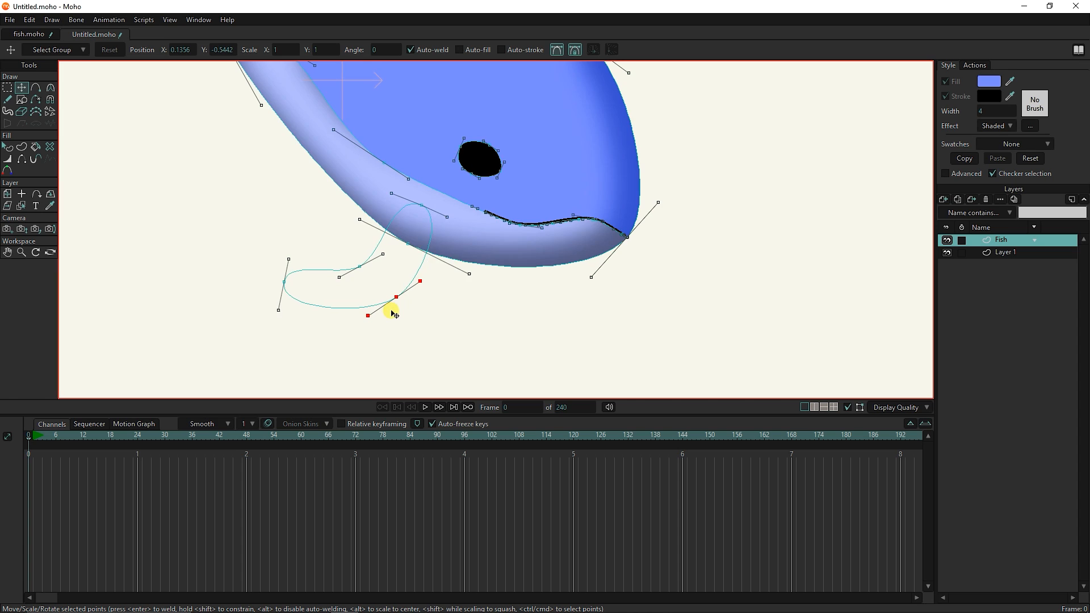
Select all points of the fin outline and move it toward the tail so its upper point meets the belly line.
left_click(7, 88)
left_click_drag(426, 185, 261, 338)
key("t")
left_click(458, 289)
left_click(417, 276)
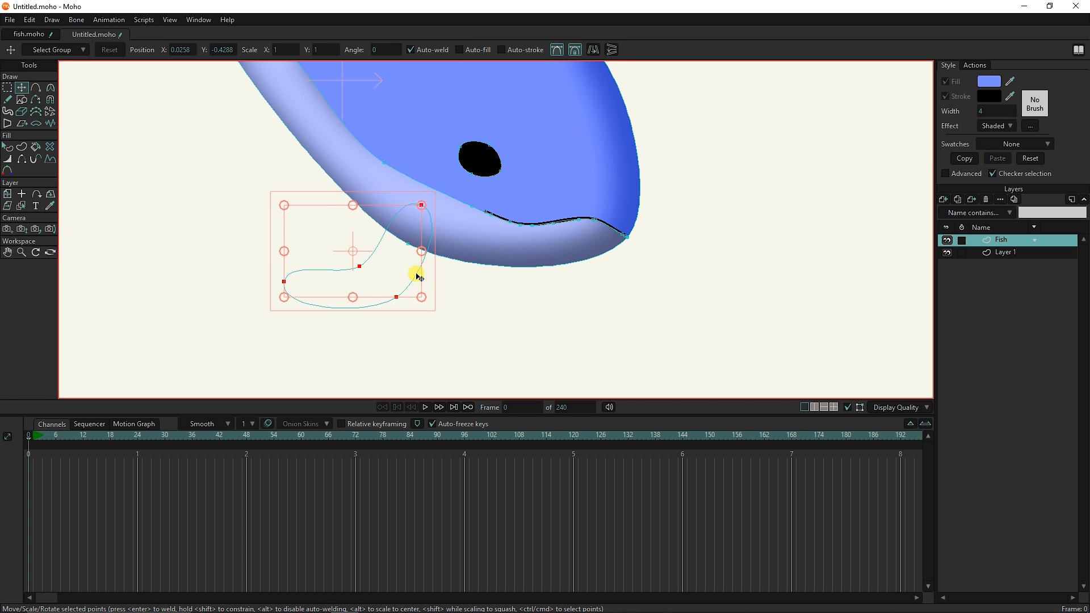
left_click_drag(408, 276, 364, 230)
scroll(364, 230, "down", 3)
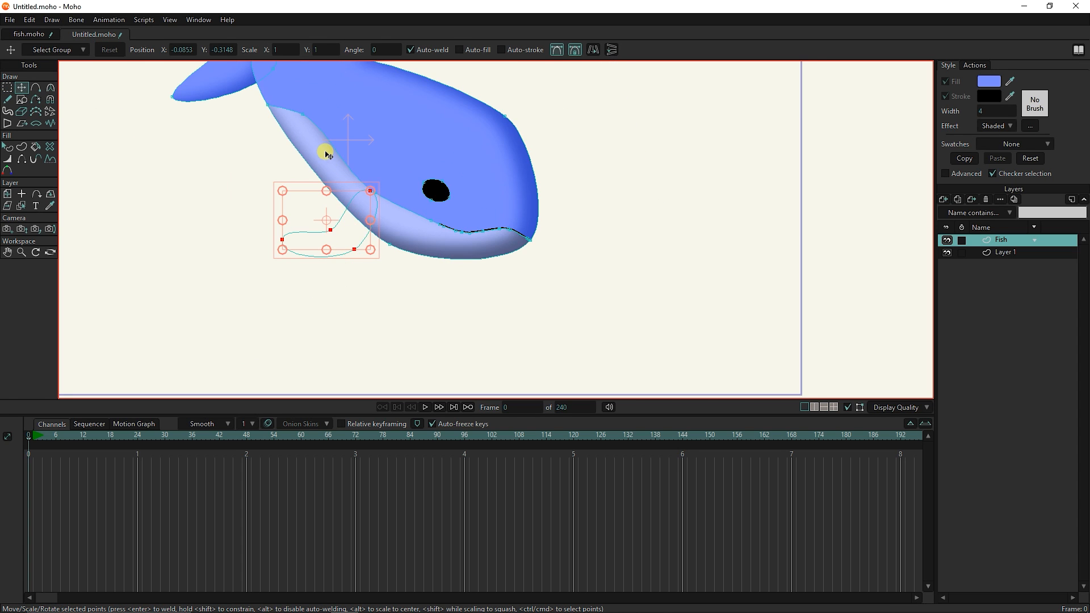
left_click_drag(326, 151, 341, 170)
scroll(379, 201, "up", 1)
left_click_drag(370, 242, 378, 246)
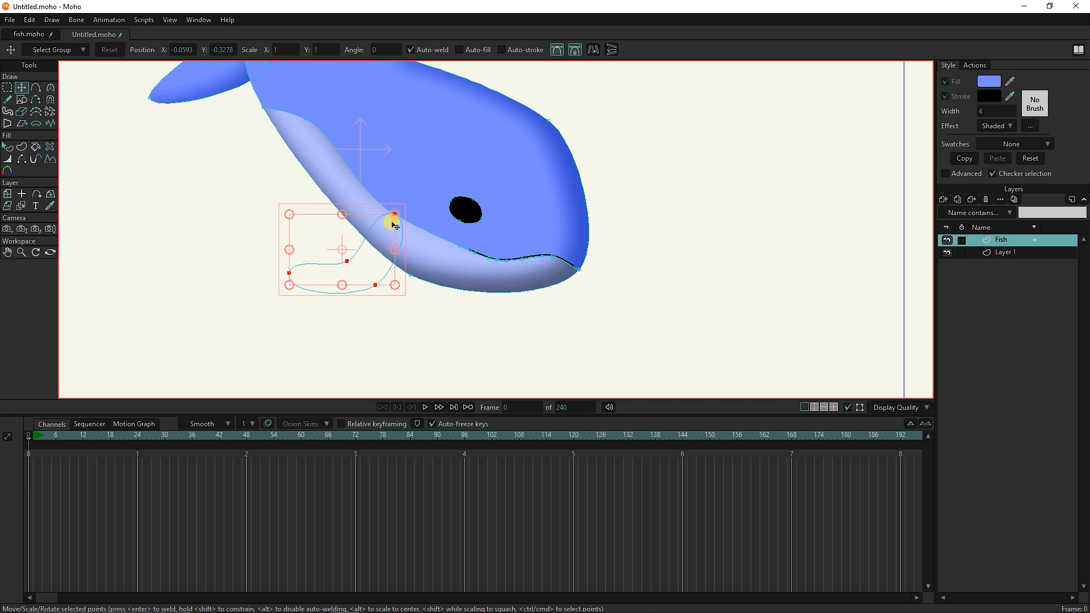
Fine-tune the fin's upper point on the belly line and extend its curve handles along the line.
scroll(391, 224, "up", 4)
left_click(478, 173)
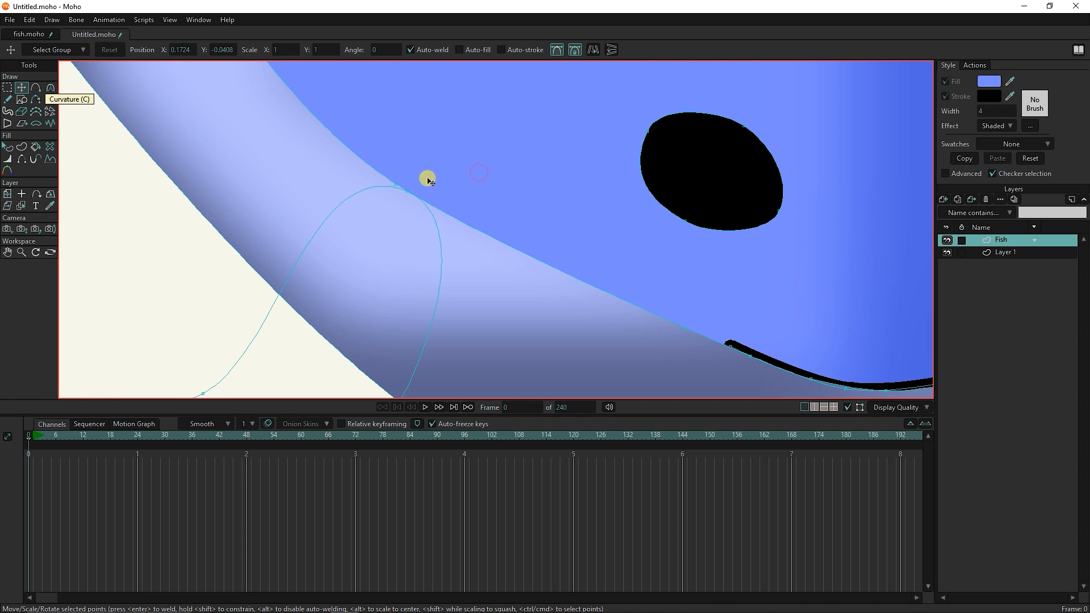
left_click(408, 193)
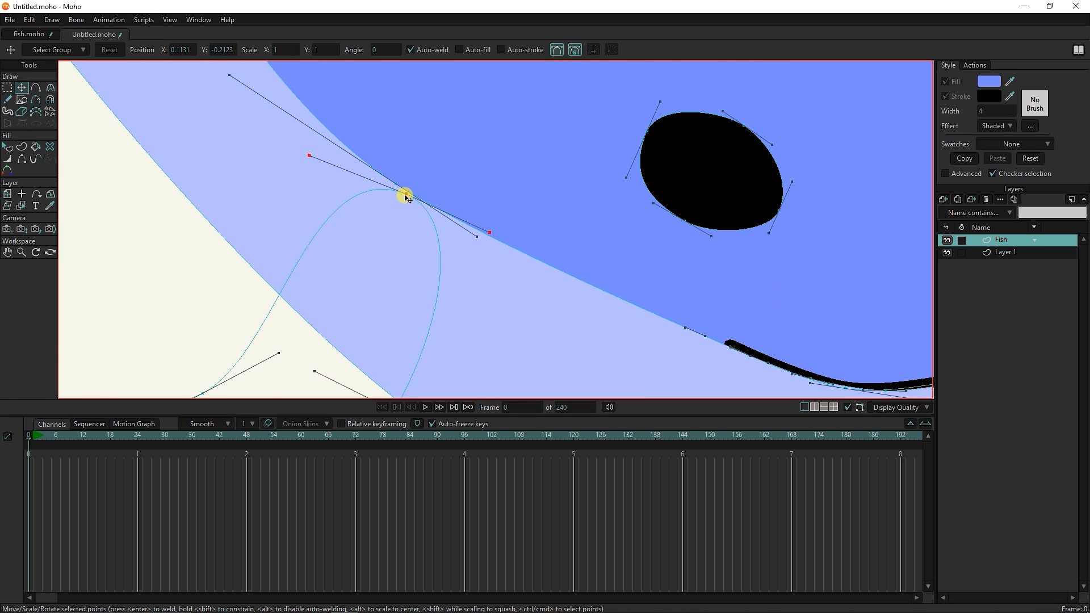
mouse_move(409, 193)
left_mouse_down()
mouse_move(352, 176)
mouse_move(407, 196)
left_mouse_up()
left_click_drag(330, 165, 220, 124)
left_click_drag(477, 238, 490, 246)
mouse_move(489, 246)
left_mouse_down()
mouse_move(502, 254)
mouse_move(486, 247)
left_mouse_up()
left_click_drag(200, 115, 171, 107)
Reshape the fin into a rounded paddle by moving its inner and lower points and lengthening the handles near the tip.
scroll(276, 276, "down", 5)
left_click_drag(316, 298, 366, 214)
left_click_drag(285, 260, 277, 242)
left_click_drag(357, 323, 343, 309)
left_click_drag(288, 348, 238, 383)
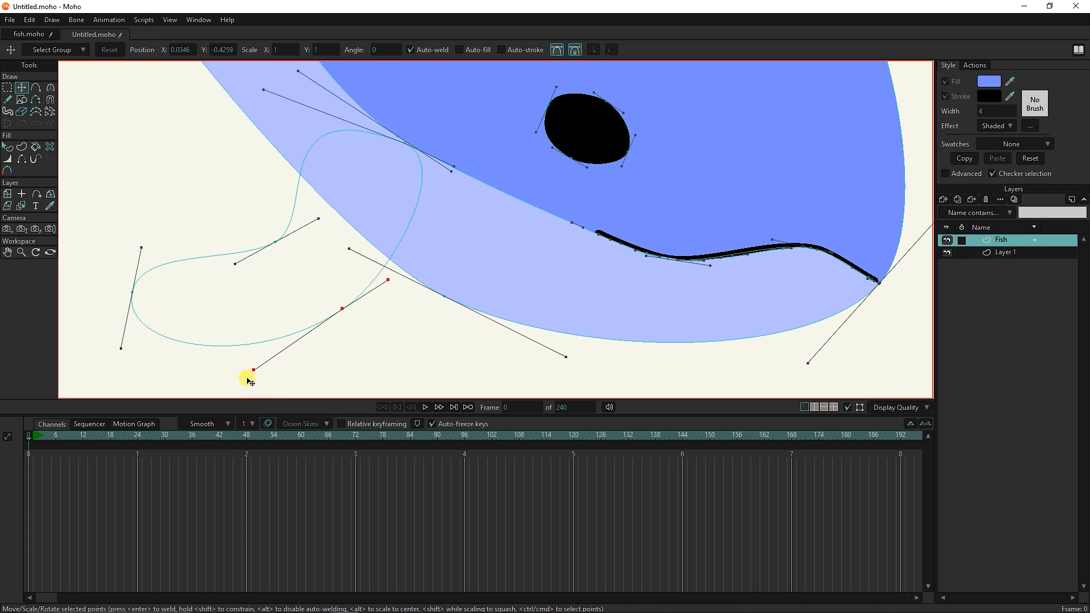
left_click_drag(121, 352, 112, 377)
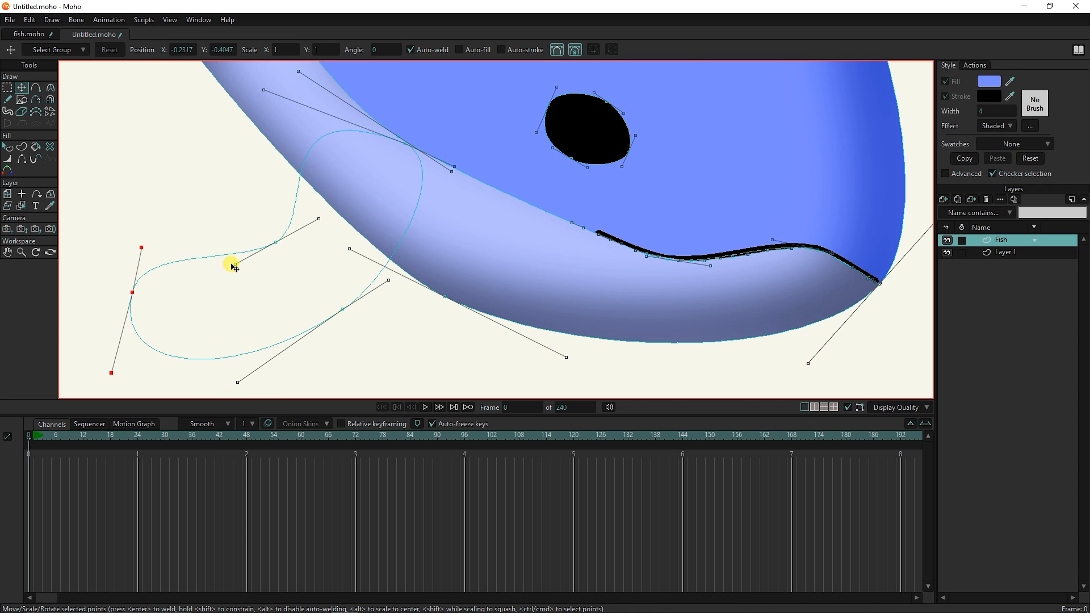
left_click_drag(278, 244, 314, 216)
mouse_move(144, 241)
left_mouse_down()
mouse_move(160, 188)
mouse_move(157, 198)
left_mouse_up()
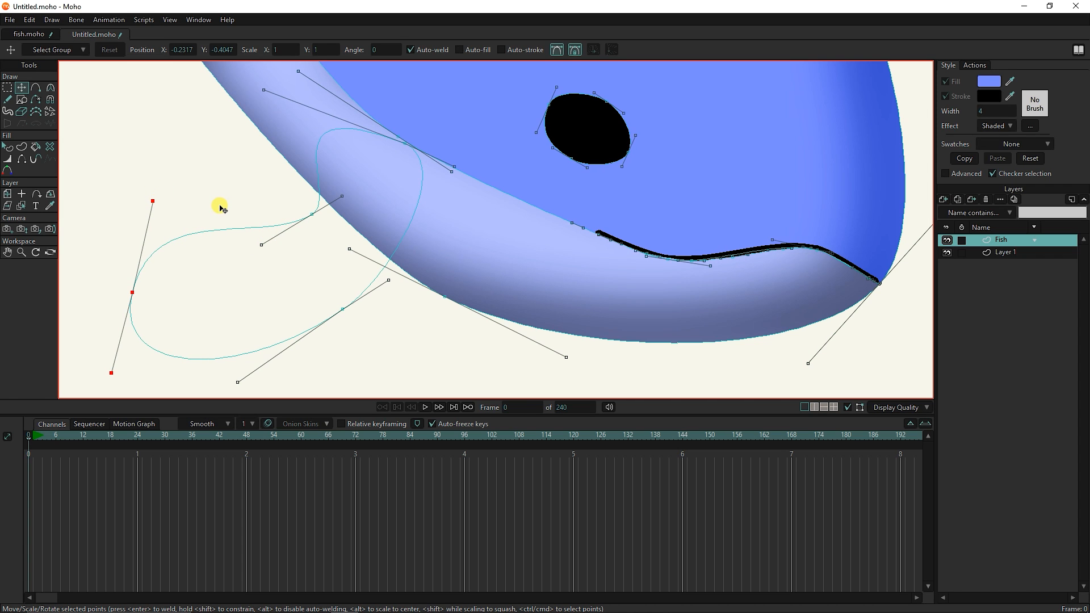
left_click_drag(314, 221, 338, 172)
Create a shaded fill shape in the body's blue from the fin outline.
key("u")
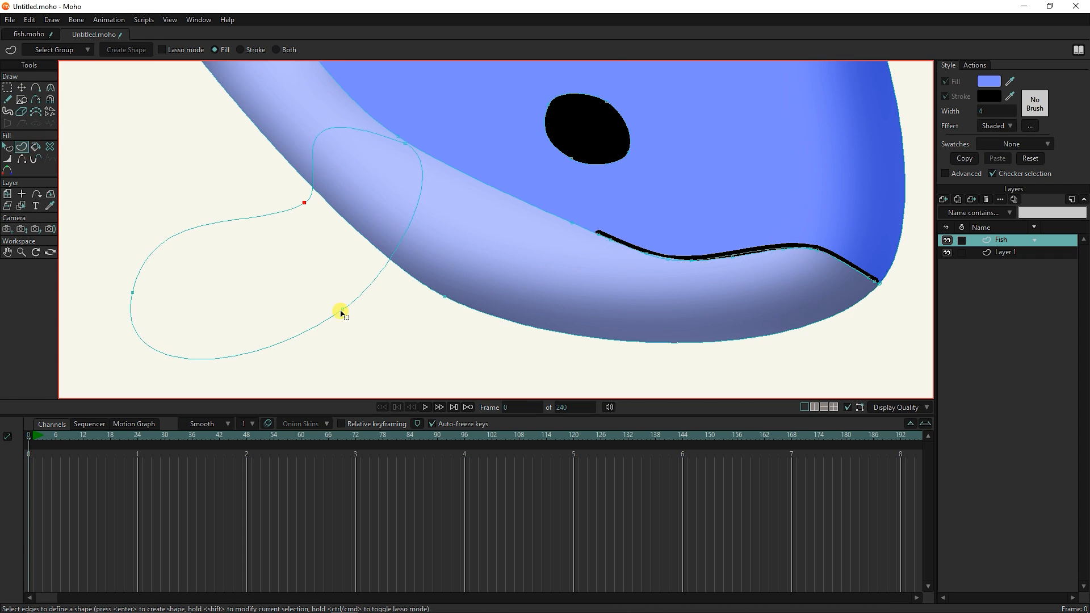
left_click(343, 310)
left_click(117, 51)
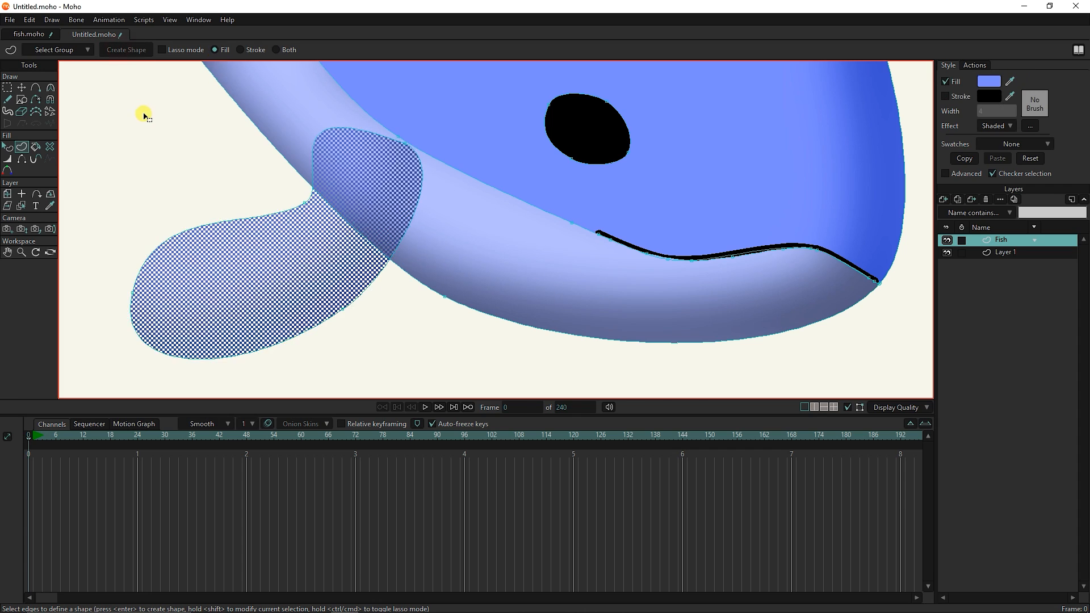
left_click(143, 113)
Move the whole fin forward and up toward the eye, and render the frame to check its placement.
scroll(272, 291, "down", 2)
key("t")
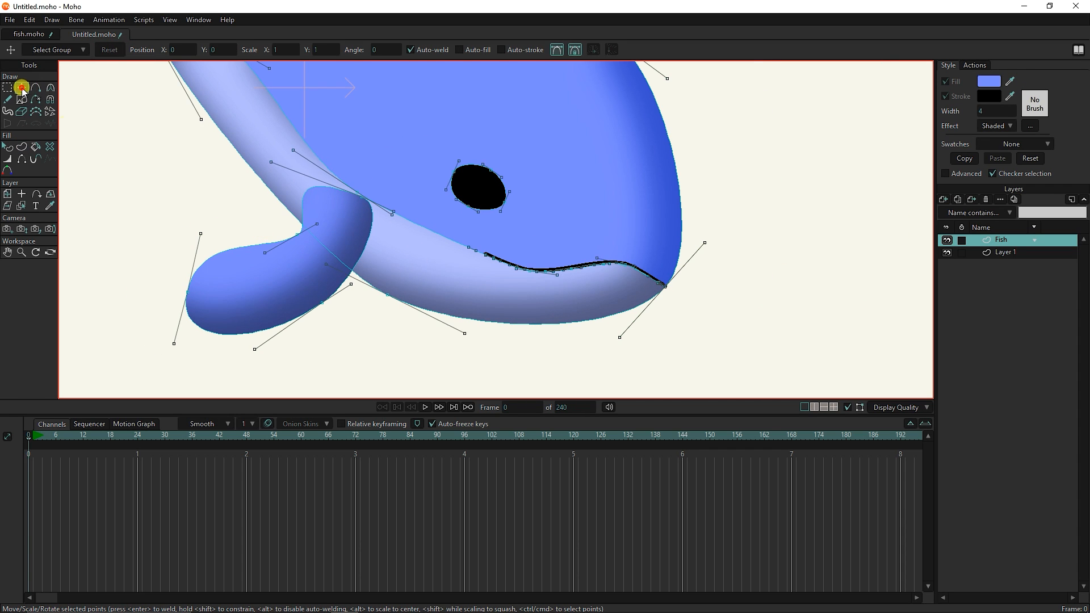
double_click(302, 261)
mouse_move(301, 277)
left_mouse_down()
mouse_move(334, 239)
mouse_move(372, 250)
left_mouse_up()
key("ctrl+r")
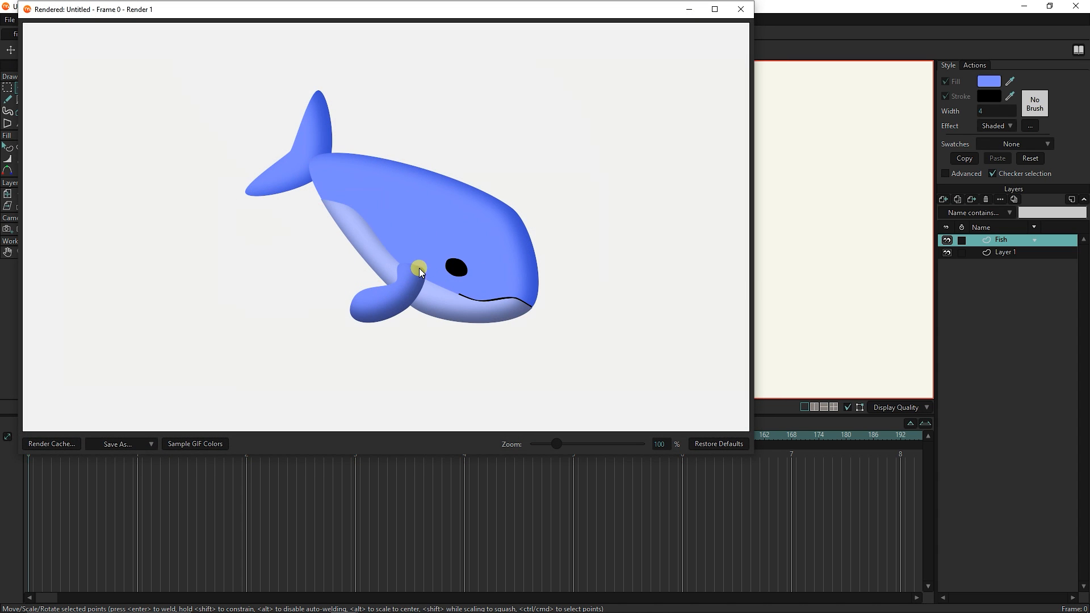
left_click(743, 8)
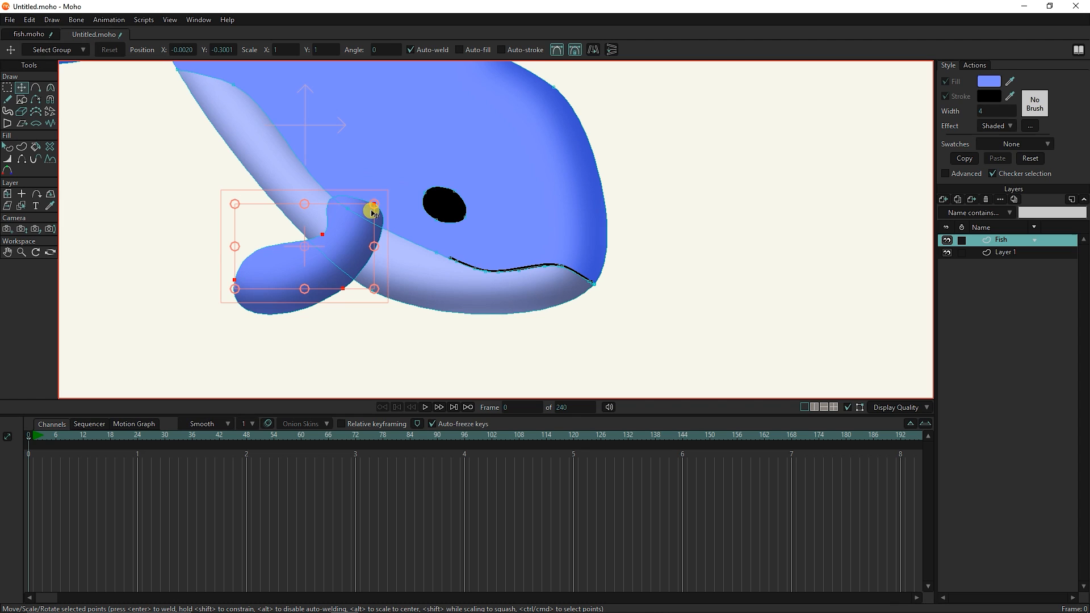
Add a point to the fin's upper edge and adjust its position and handles where the fin meets the belly line.
left_click(34, 89)
scroll(235, 188, "up", 1)
left_click(362, 196)
left_click(22, 88)
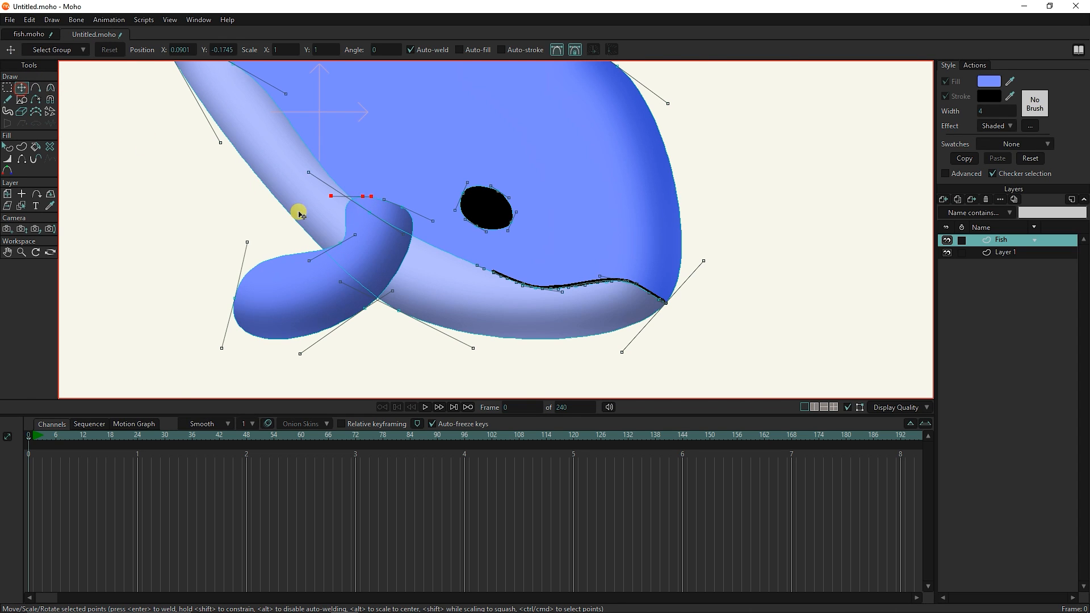
scroll(315, 227, "up", 2)
mouse_move(440, 197)
left_mouse_down()
mouse_move(447, 231)
mouse_move(349, 169)
mouse_move(386, 193)
left_mouse_up()
left_click_drag(349, 162, 374, 175)
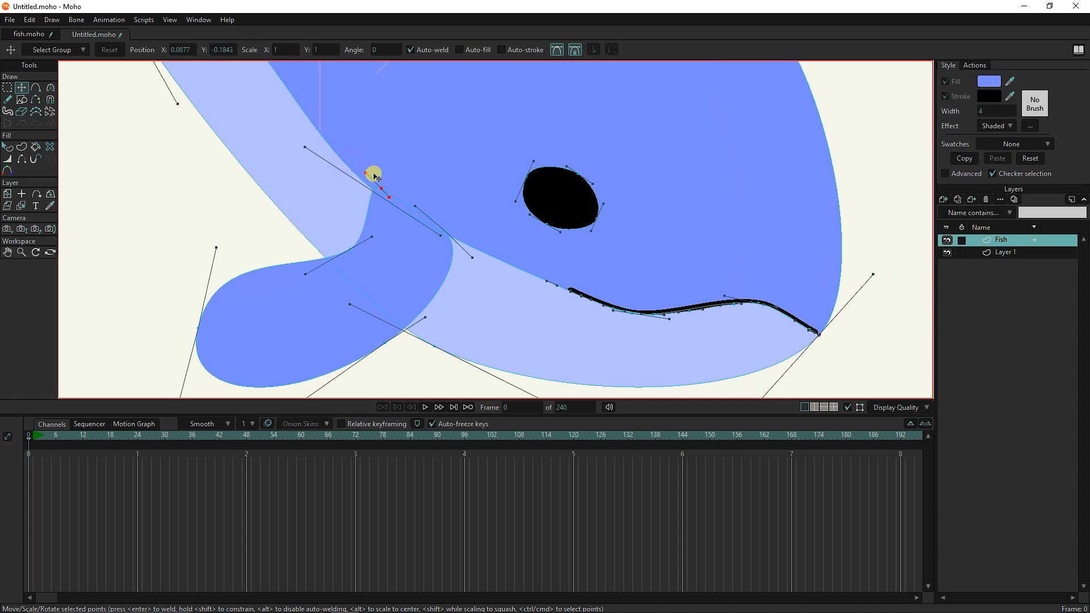
Adjust the handles of the points along the fin's upper edge to round its attachment to the body.
scroll(374, 185, "up", 5)
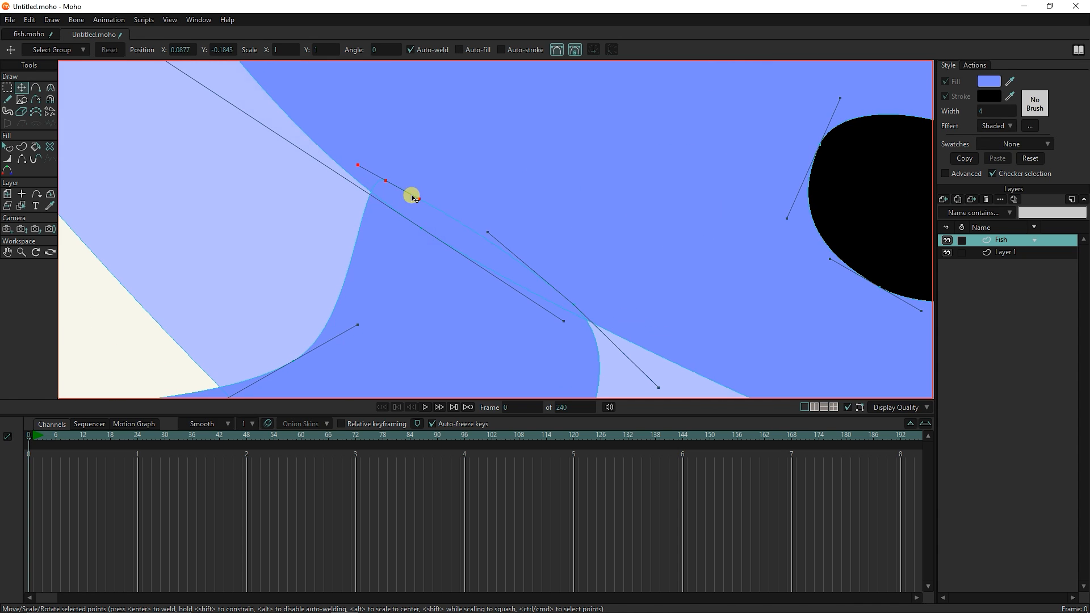
left_click_drag(358, 165, 343, 186)
mouse_move(419, 199)
left_mouse_down()
mouse_move(426, 180)
mouse_move(434, 184)
left_mouse_up()
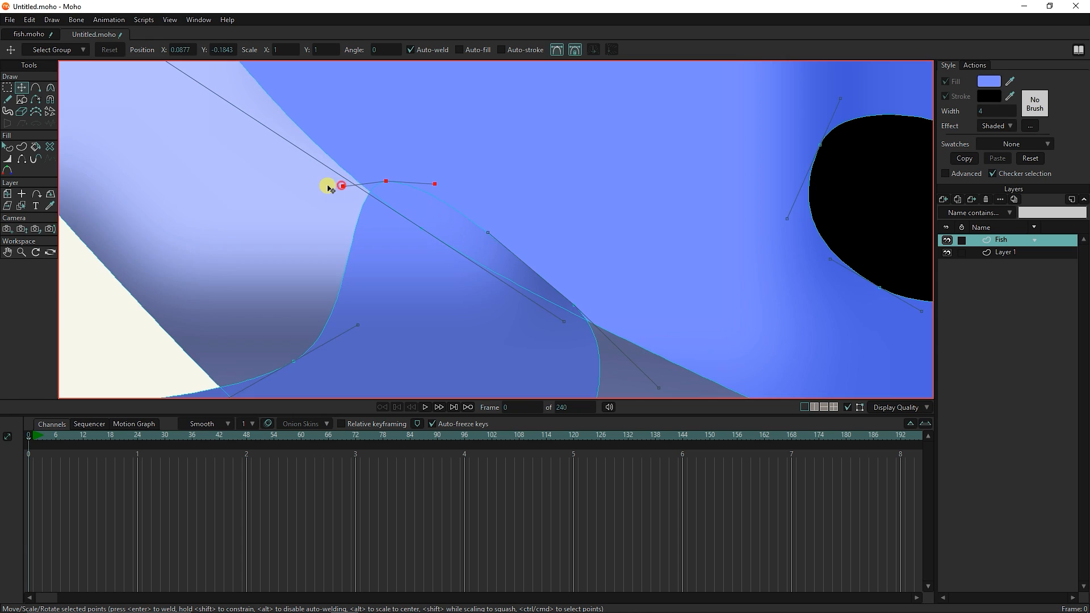
left_click_drag(342, 186, 329, 187)
left_click_drag(434, 184, 440, 176)
scroll(471, 244, "down", 1)
left_click_drag(556, 297, 564, 294)
Move the fin's tip point inward to shorten the fin.
scroll(562, 296, "down", 2)
left_click_drag(470, 374, 459, 193)
scroll(377, 246, "down", 1)
left_click_drag(217, 272, 253, 263)
scroll(255, 269, "down", 2)
left_click_drag(438, 221, 409, 260)
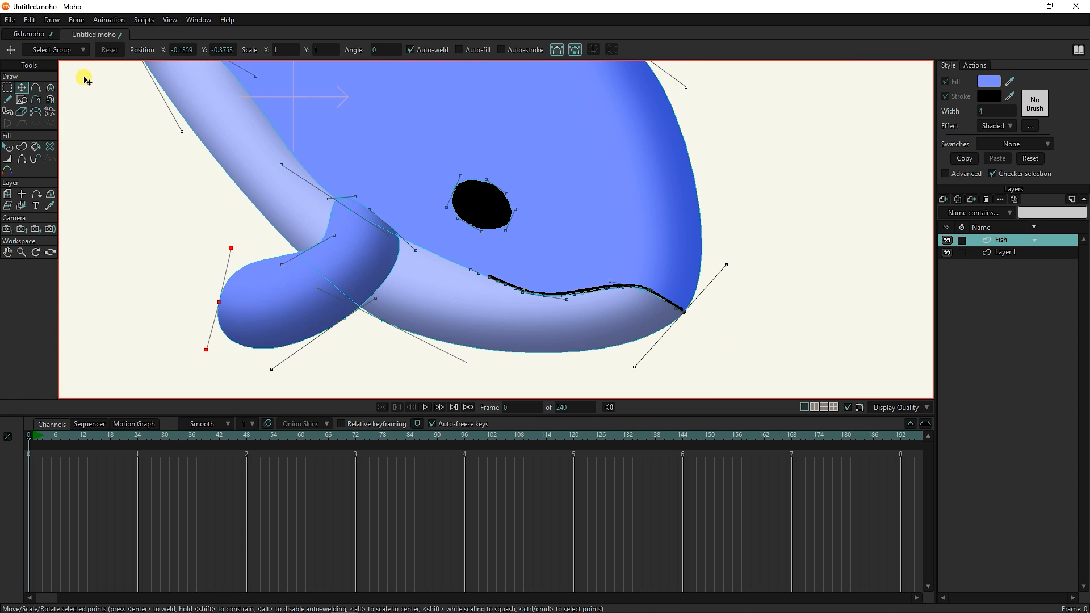
Turn off auto-welding and draw a curved line lengthwise through the fin from its upper edge to near its tip.
left_click(37, 88)
scroll(390, 275, "up", 1)
left_click(120, 51)
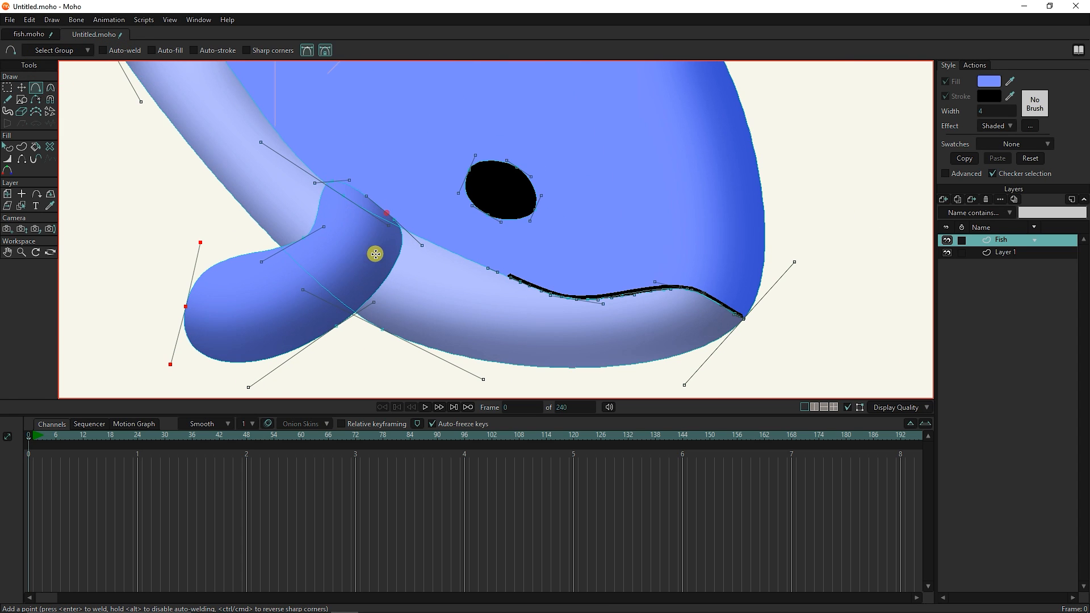
scroll(375, 254, "up", 3)
left_click_drag(308, 233, 398, 182)
left_click(457, 143)
left_click(457, 142)
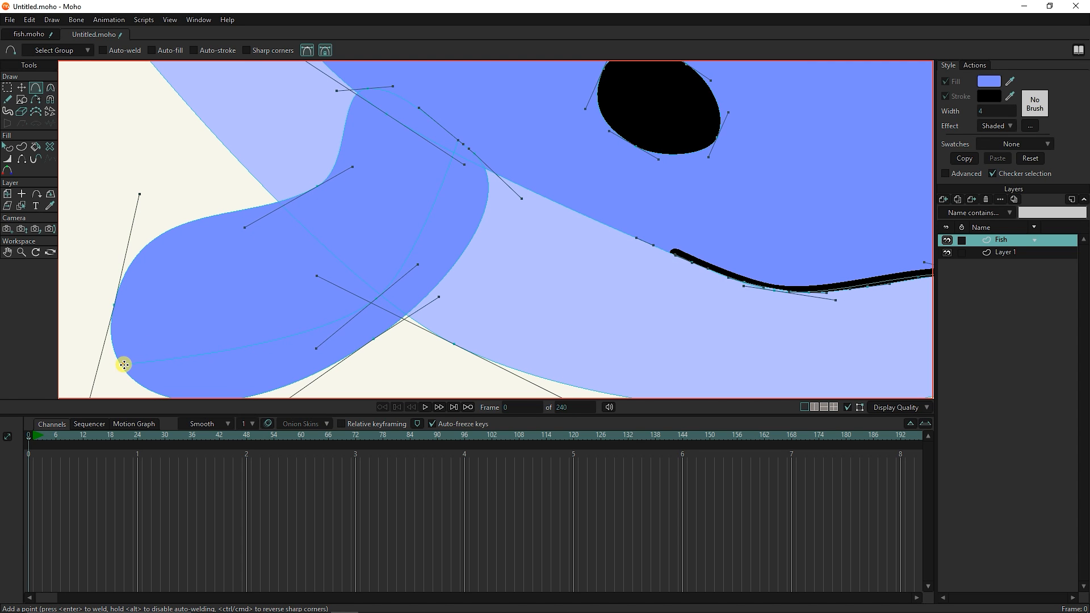
scroll(222, 324, "down", 1)
left_click_drag(222, 312, 225, 290)
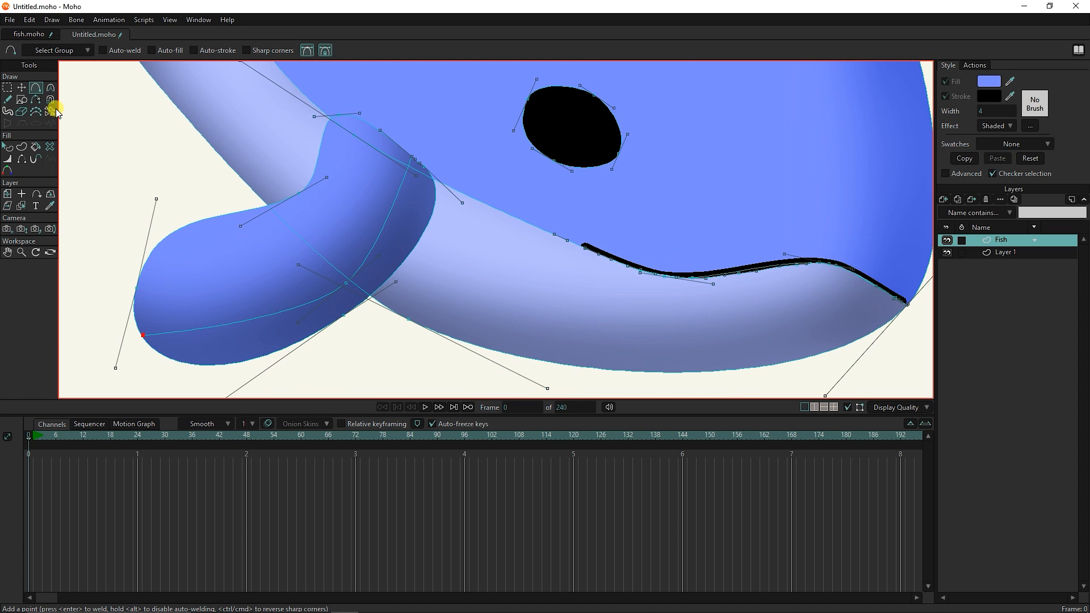
Turn auto-welding back on and weld the fin line's outer end to the outline at the tip.
left_click(110, 51)
scroll(118, 319, "up", 2)
left_click_drag(161, 342, 178, 313)
Adjust the handles of the middle point on the fin's inner line to smooth its curve toward the tip.
left_click(22, 85)
scroll(476, 214, "up", 5)
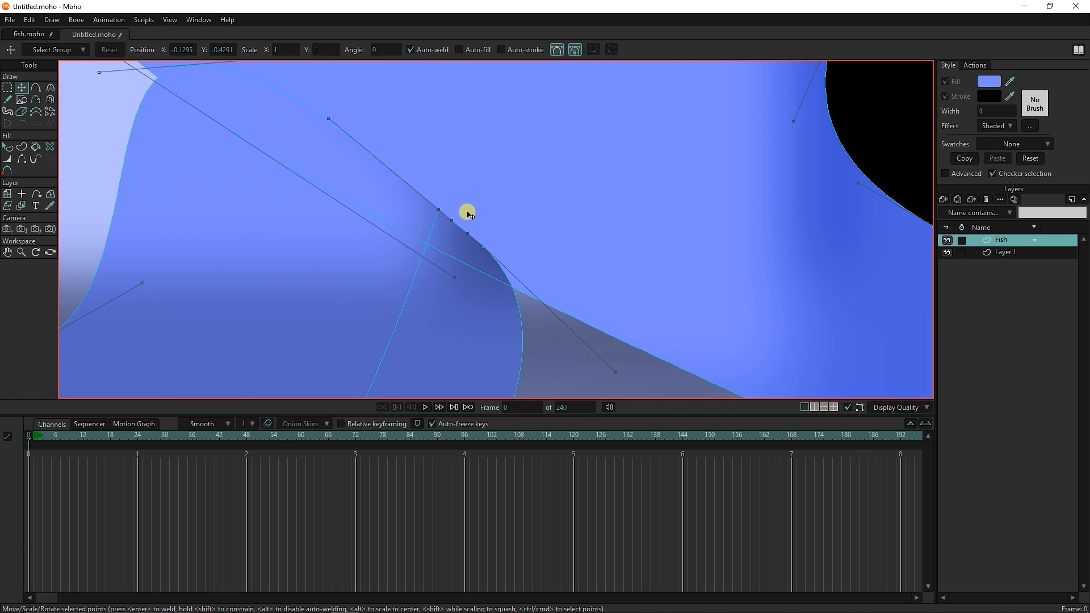
scroll(382, 309, "down", 4)
left_click_drag(358, 312, 396, 272)
left_click_drag(420, 250, 417, 240)
left_click_drag(337, 336, 314, 358)
left_click(383, 280)
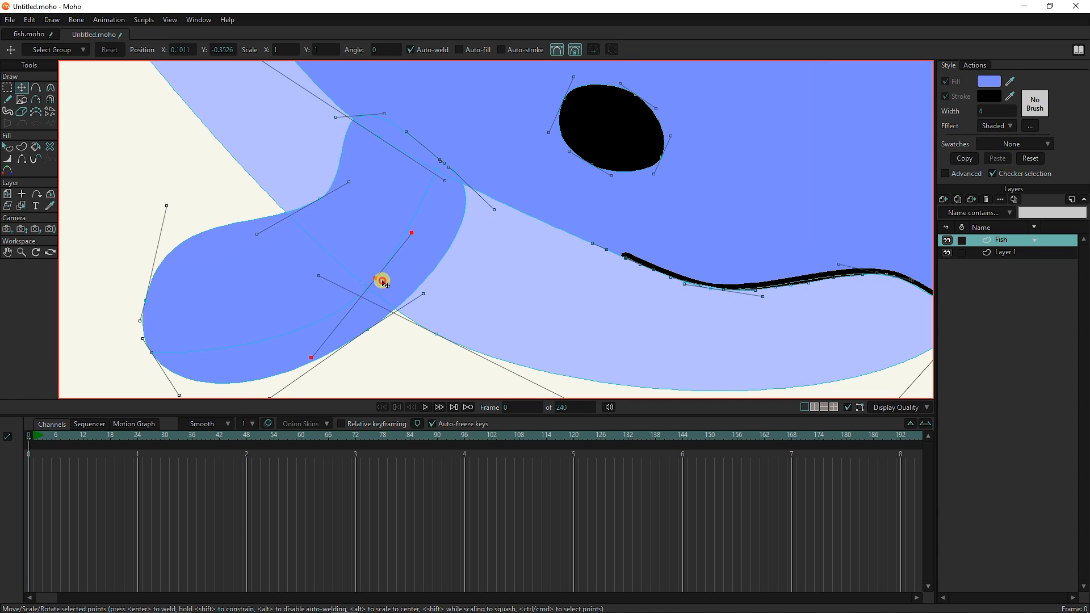
key("ctrl+z")
Shorten the upper curve handle at the fin's tip to slim the upper edge of the fin.
mouse_move(154, 353)
left_mouse_down()
mouse_move(148, 332)
mouse_move(220, 310)
mouse_move(231, 268)
mouse_move(255, 306)
mouse_move(214, 199)
mouse_move(214, 250)
left_mouse_up()
key("ctrl+z")
left_click(374, 278)
scroll(220, 310, "up", 5)
left_click(234, 307)
scroll(283, 274, "down", 5)
scroll(338, 289, "down", 2)
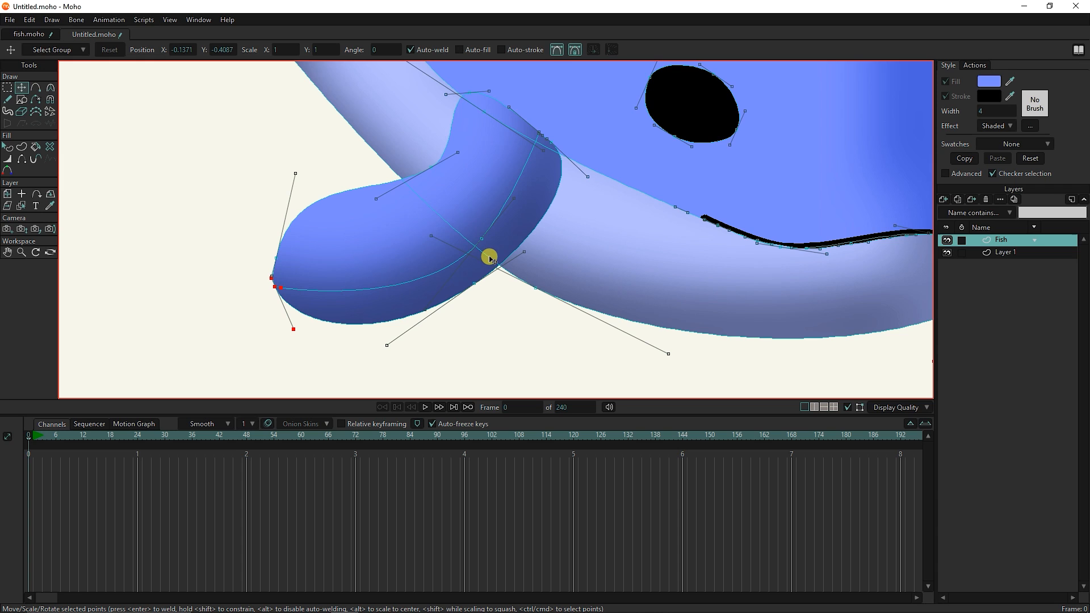
left_click_drag(288, 179, 305, 204)
Select the points around the fin's lower strip, between the inner line and outer edge, as the outline of a fill shape.
left_click(22, 146)
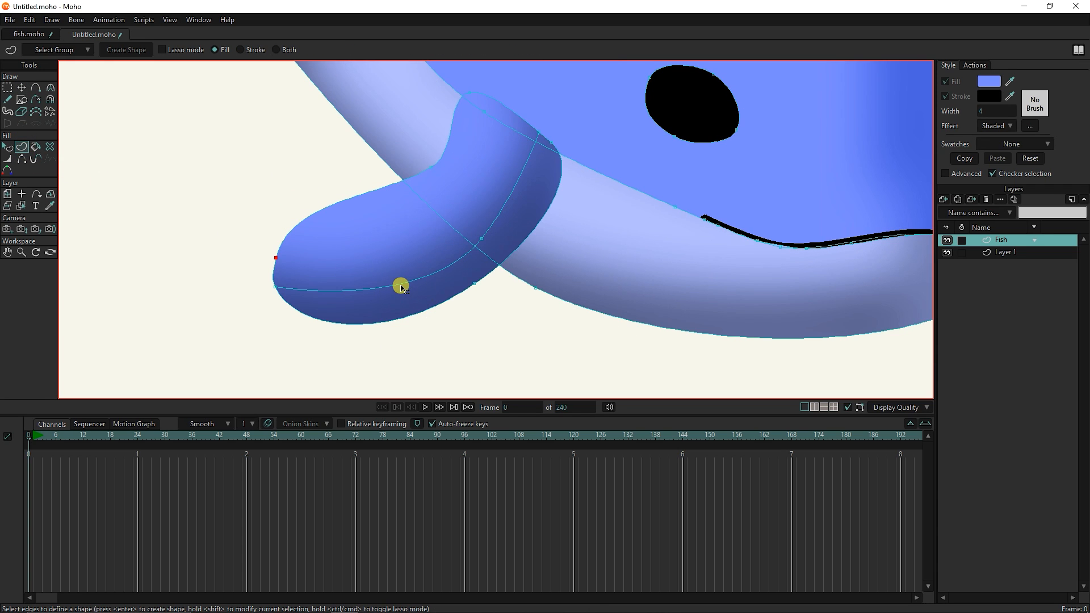
left_click(401, 287)
left_click(445, 307, "shift")
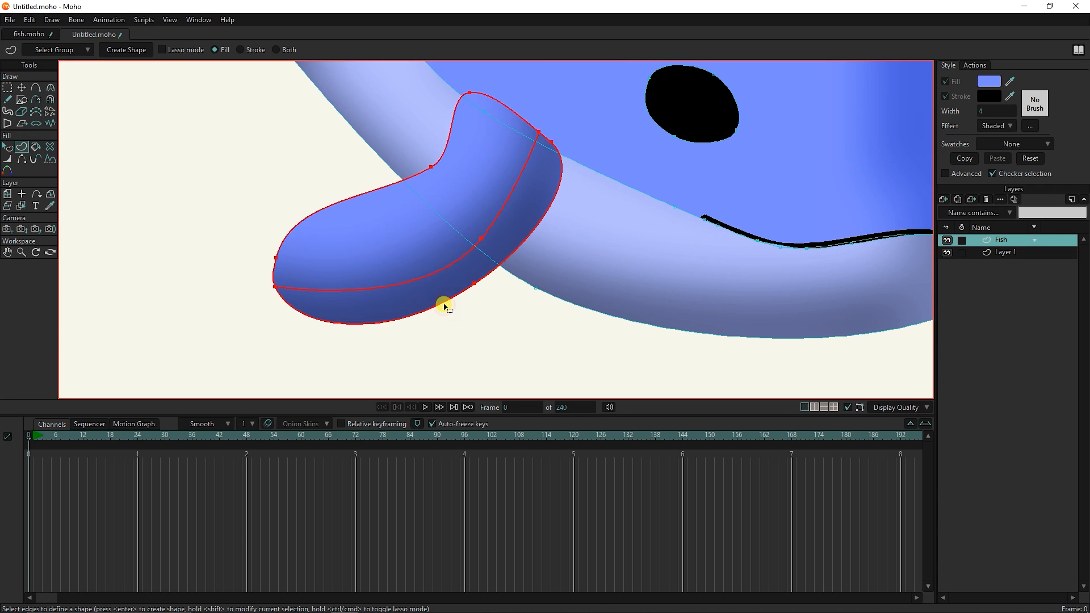
left_click(8, 88)
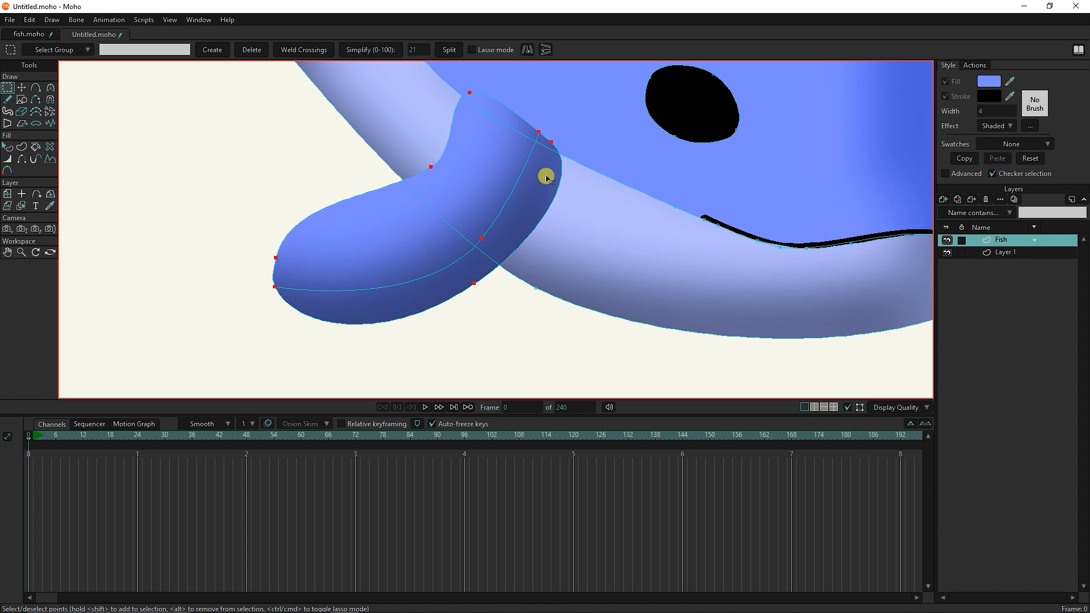
left_click_drag(599, 112, 520, 165)
left_click_drag(542, 213, 462, 285)
left_click_drag(588, 113, 525, 153)
left_click(20, 147)
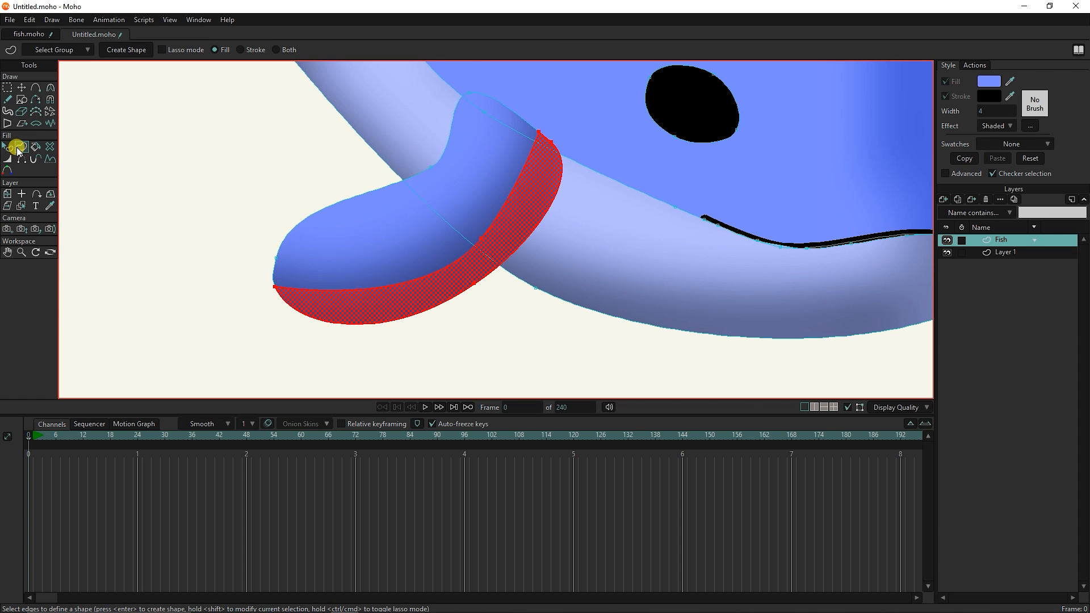
Set the fill color for the fin's lower strip to light pink, EA8AFF.
left_click(988, 84)
left_click(676, 315)
mouse_move(768, 327)
left_mouse_down()
mouse_move(770, 306)
mouse_move(770, 319)
left_mouse_up()
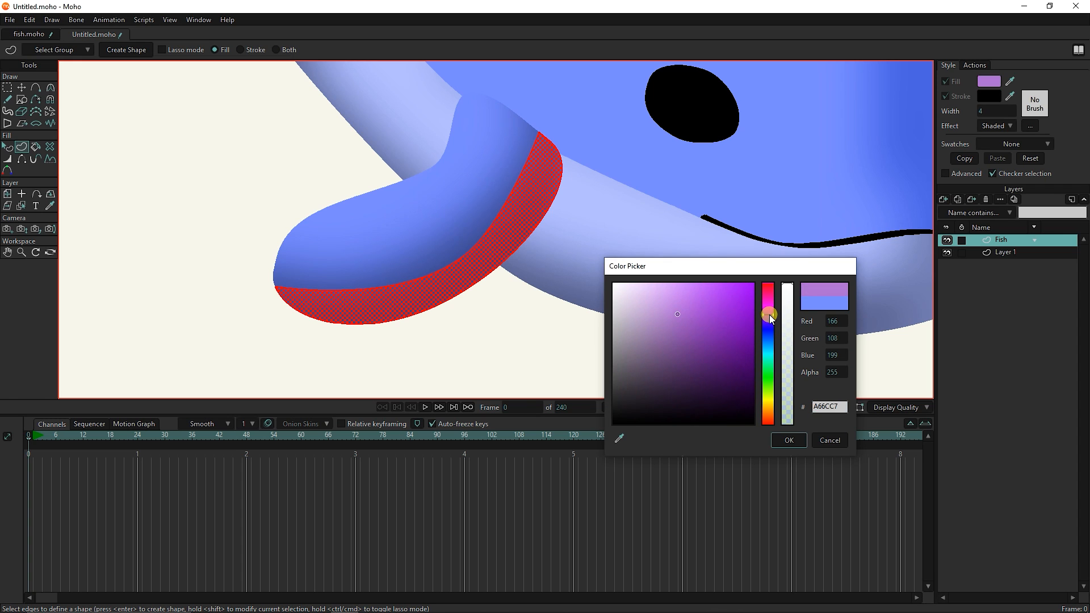
left_click(693, 312)
left_click_drag(681, 298, 673, 274)
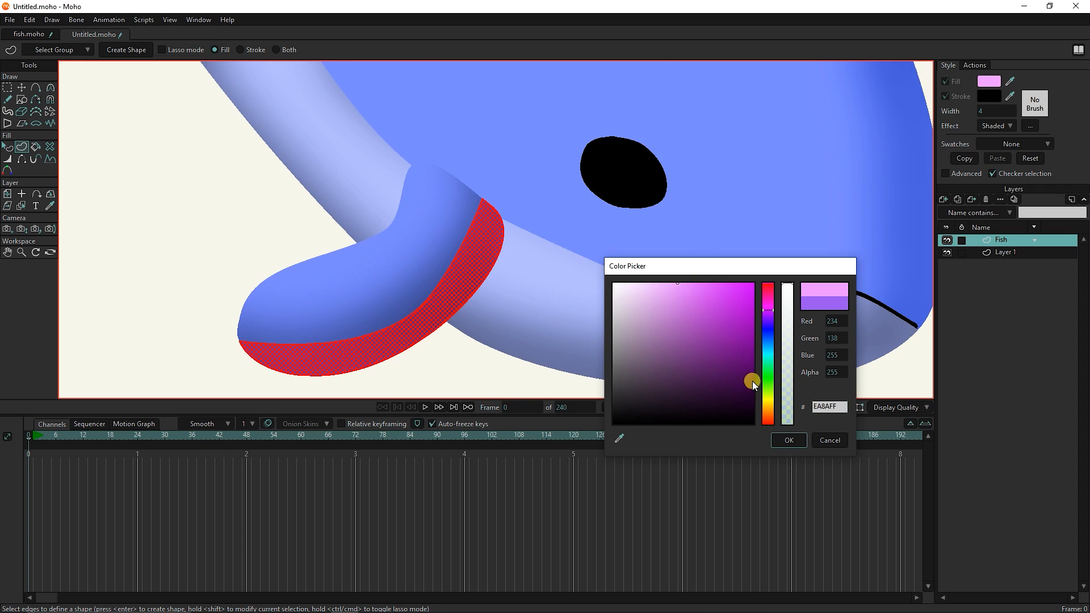
left_click(785, 443)
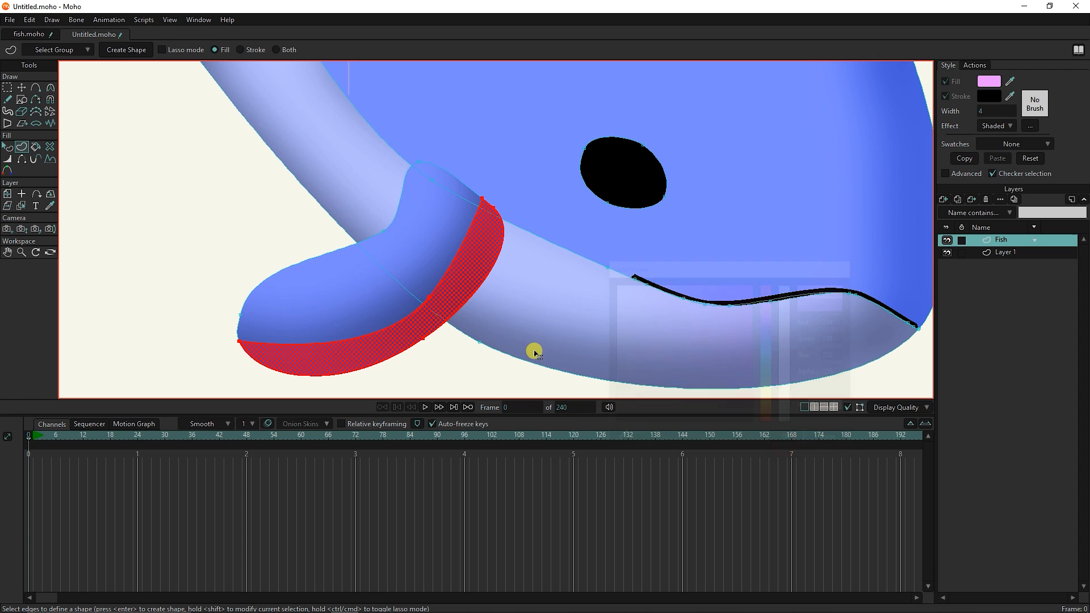
Preview-render the frame, close the render, and create the filled shape on the fin's lower strip.
key("ctrl+r")
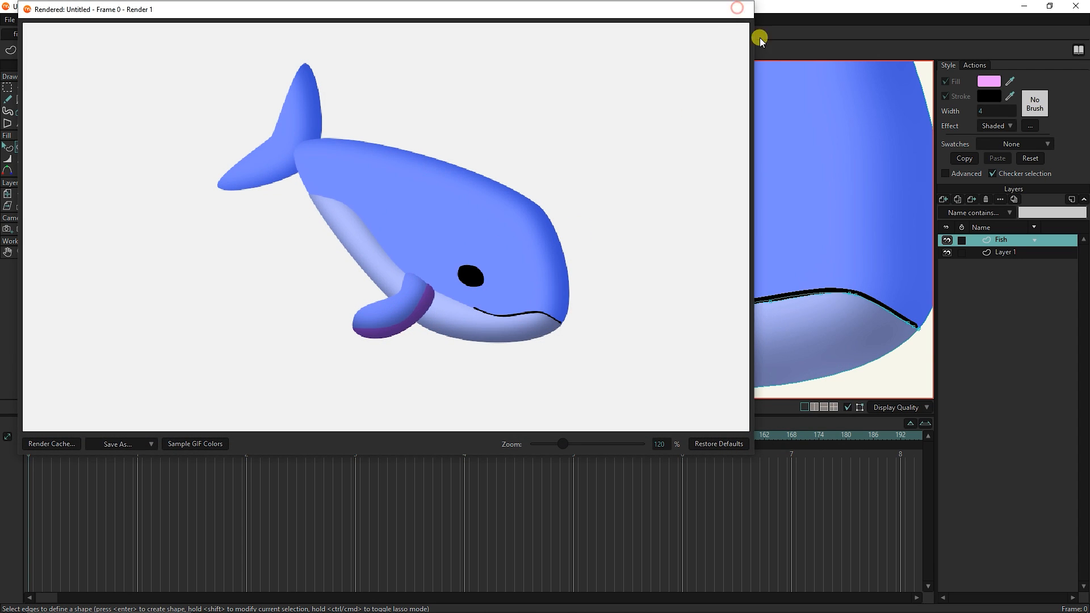
left_click(760, 41)
key("Return")
scroll(500, 190, "down", 5)
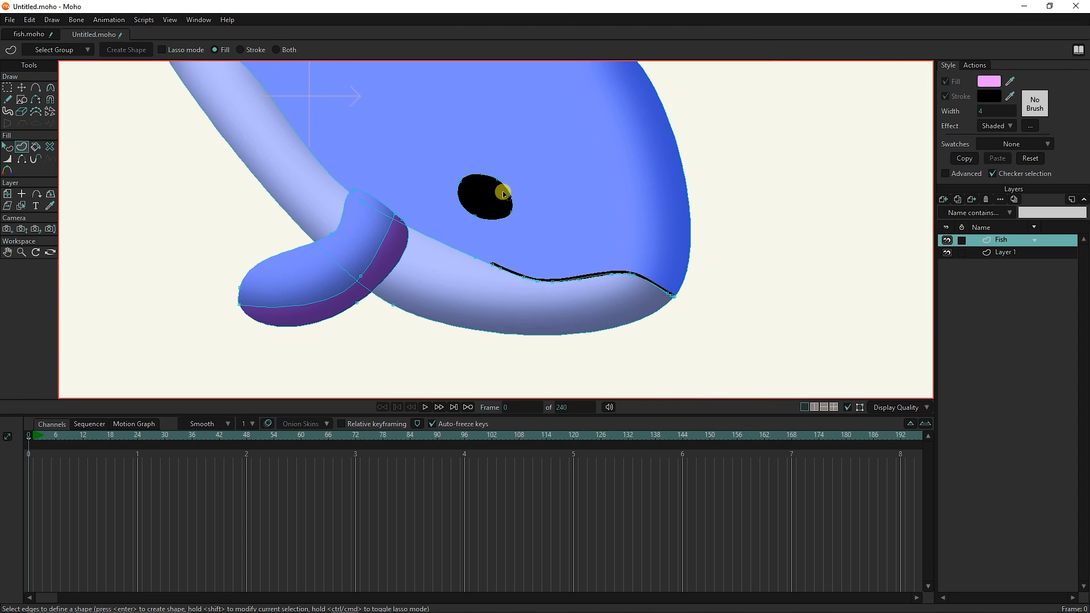
scroll(450, 238, "down", 2)
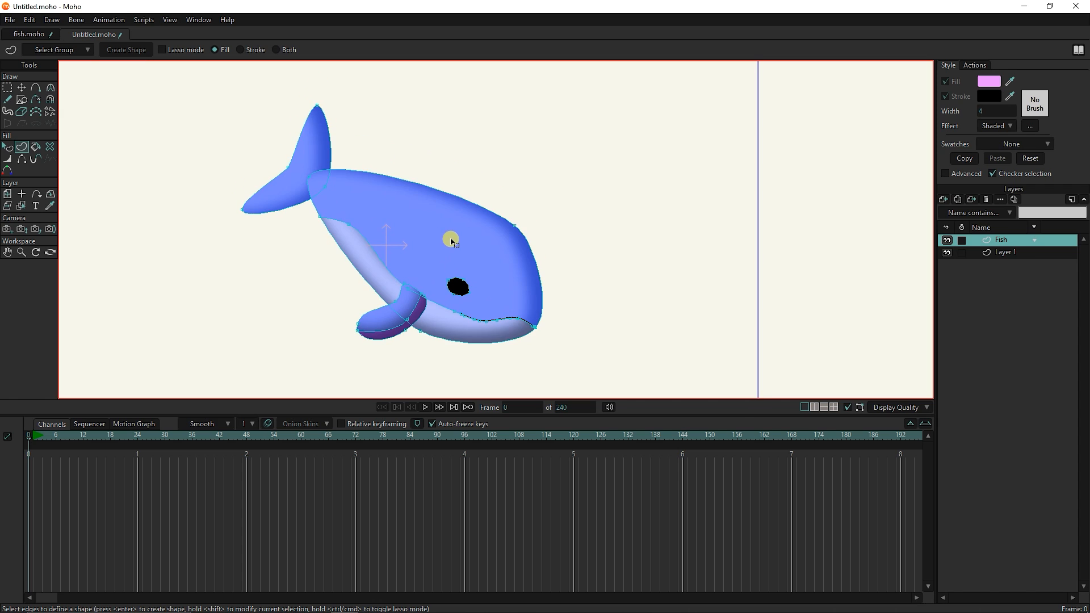
Add a new bone layer and place the Fish layer inside it.
left_click(942, 200)
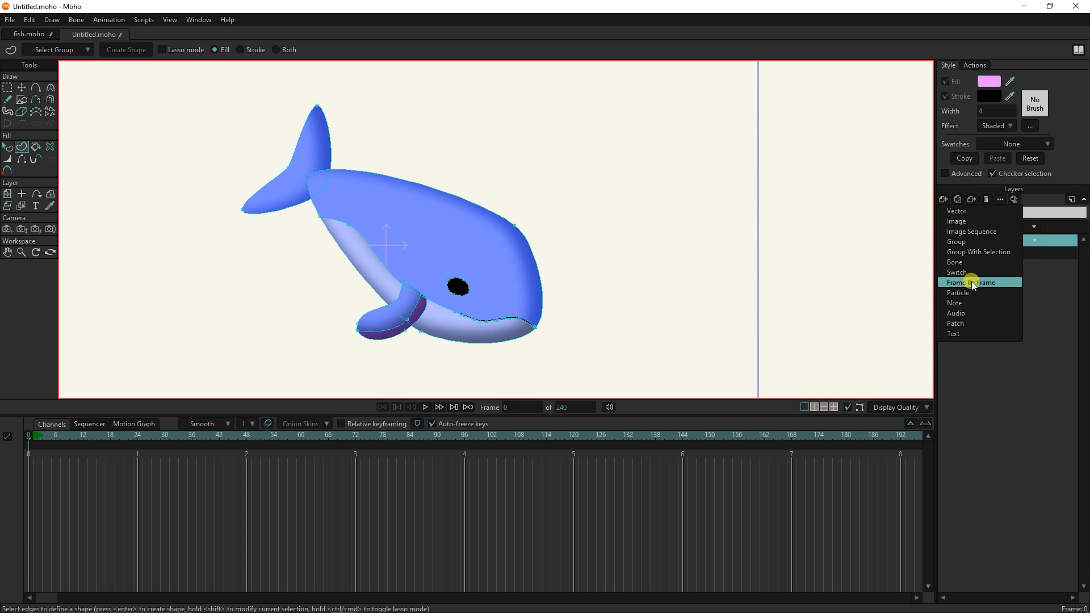
left_click(976, 262)
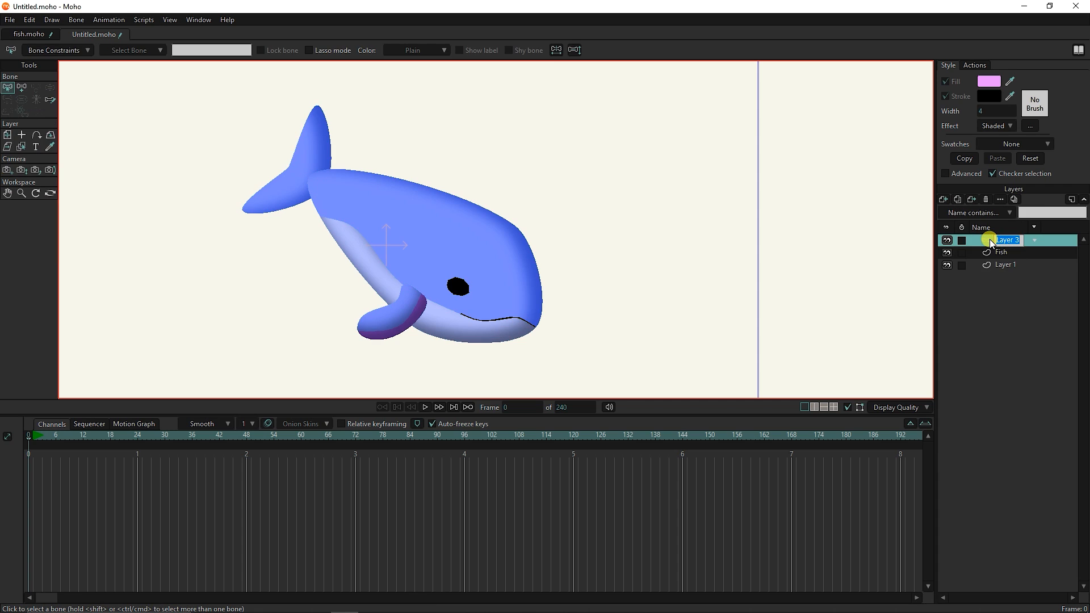
left_click(1000, 255)
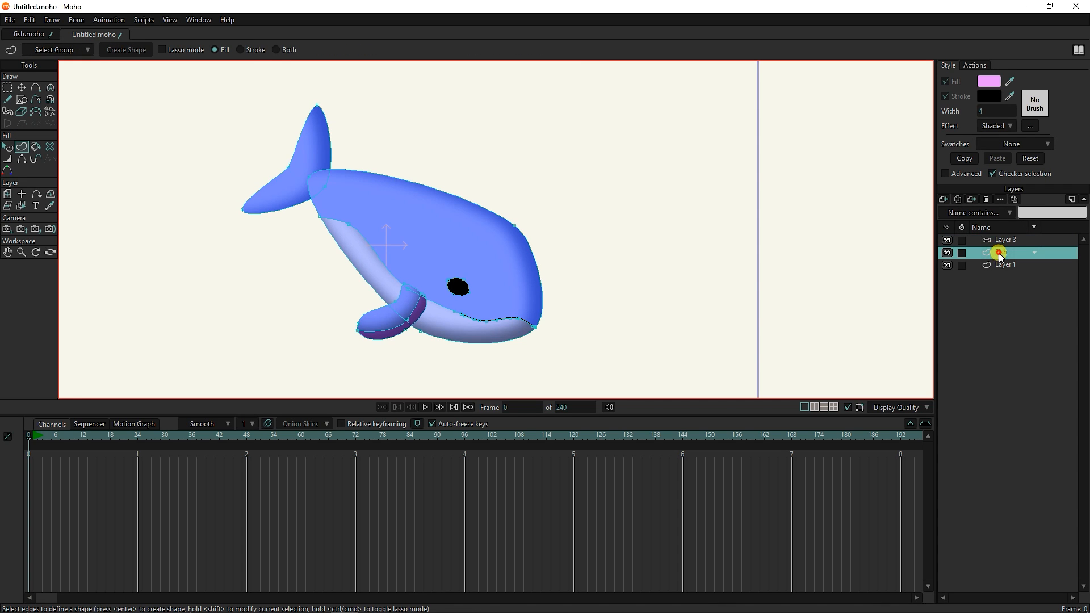
left_click_drag(1001, 259, 998, 243)
left_click(988, 241)
Draw a chain of four bones from the mouth through the body to the tip of the upper tail lobe.
left_click(21, 87)
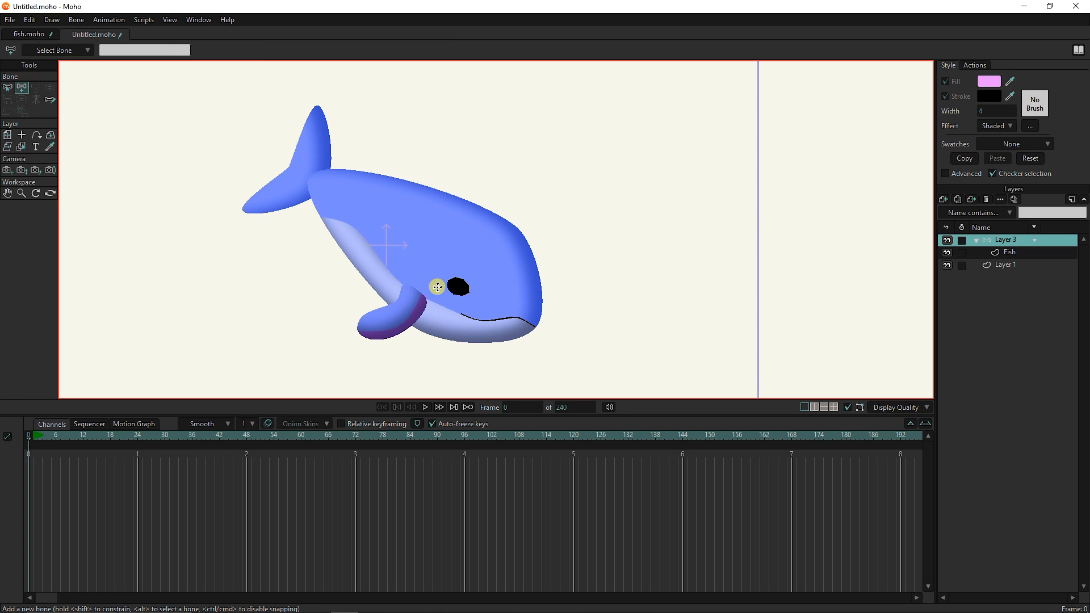
mouse_move(534, 327)
left_mouse_down()
mouse_move(308, 175)
mouse_move(316, 111)
left_mouse_up()
scroll(292, 175, "up", 8)
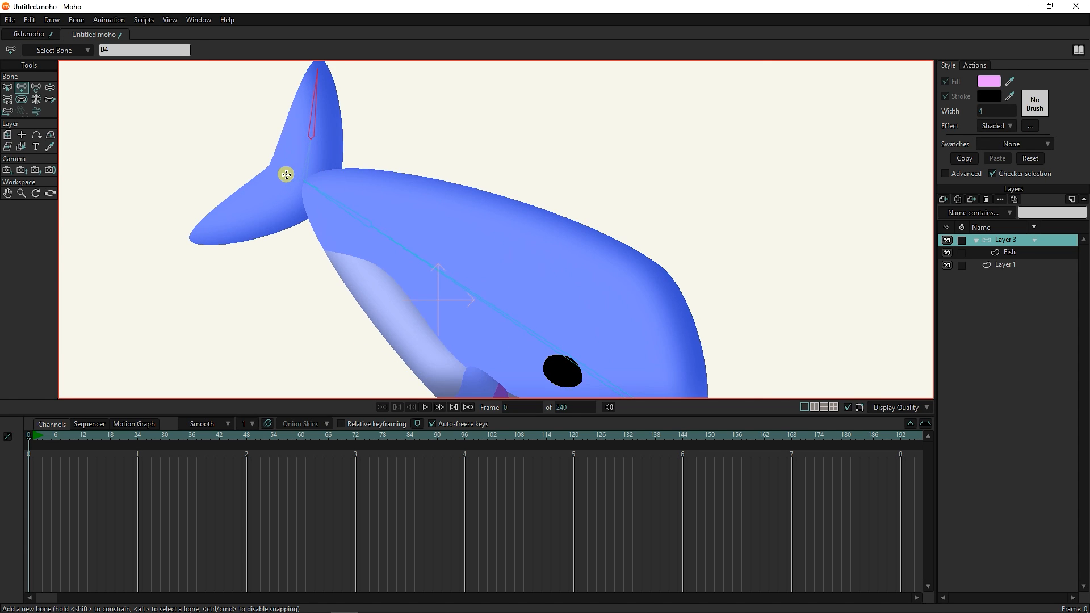
Add two bones from the tail base along the lower tail lobe and one bone lengthwise through the side fin.
mouse_move(338, 184)
left_mouse_down()
mouse_move(273, 212)
mouse_move(253, 233)
left_mouse_up()
left_click_drag(253, 233, 105, 300)
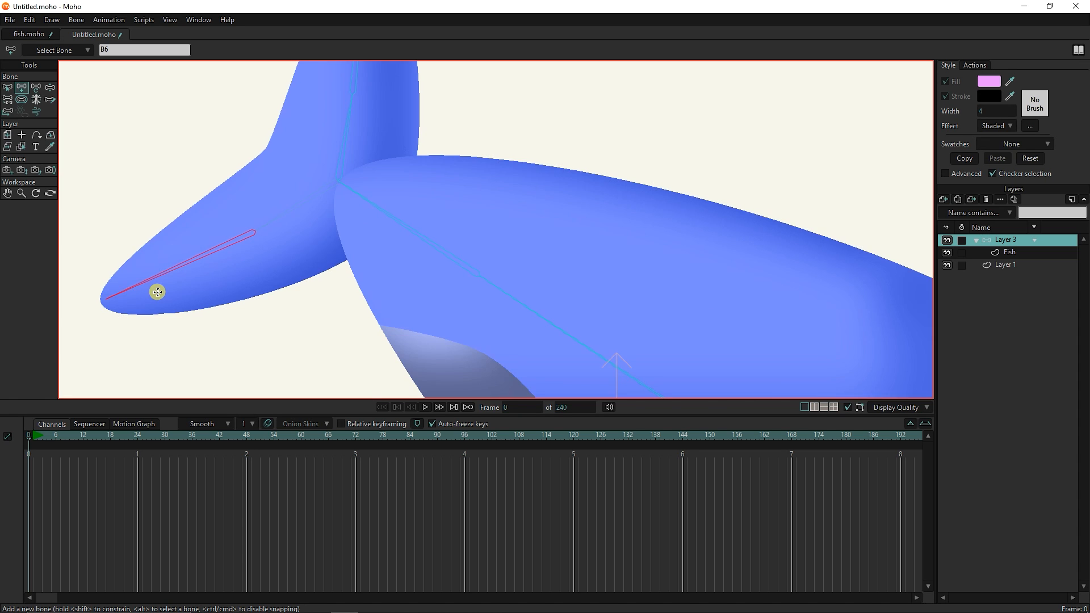
scroll(157, 290, "down", 5)
scroll(299, 224, "down", 3)
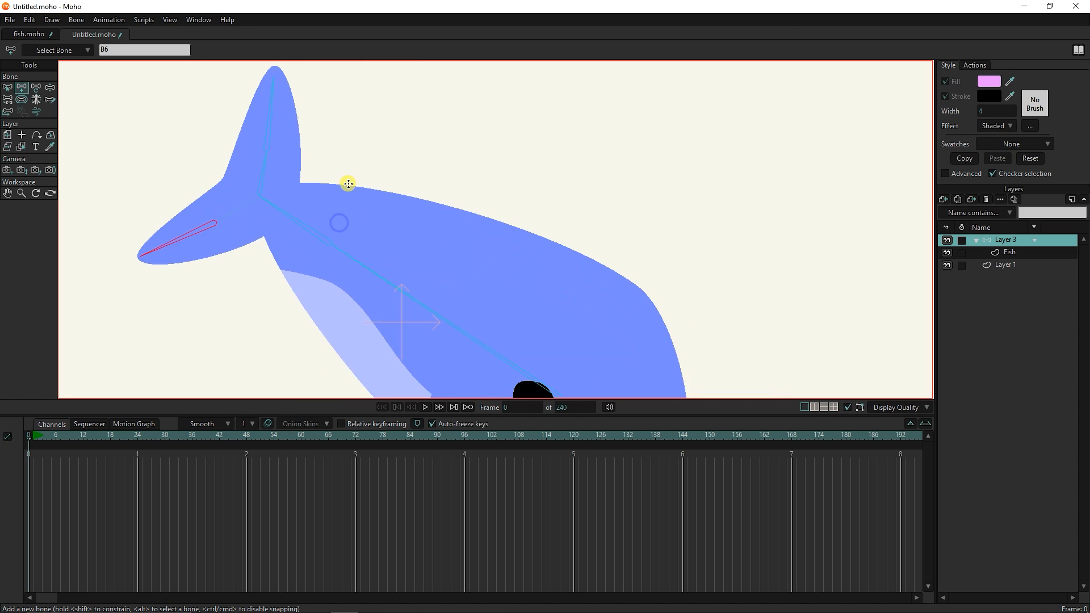
left_click_drag(442, 330, 472, 223)
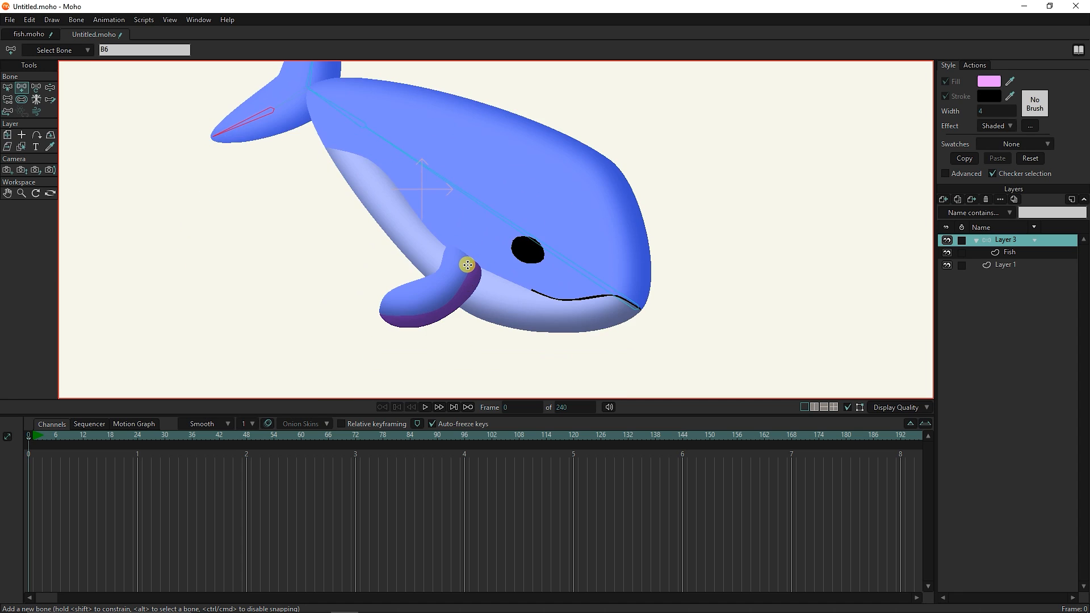
left_click_drag(472, 263, 390, 319)
Select all the bones and set their bone strength to 0.
left_click(22, 100)
key("ctrl+a")
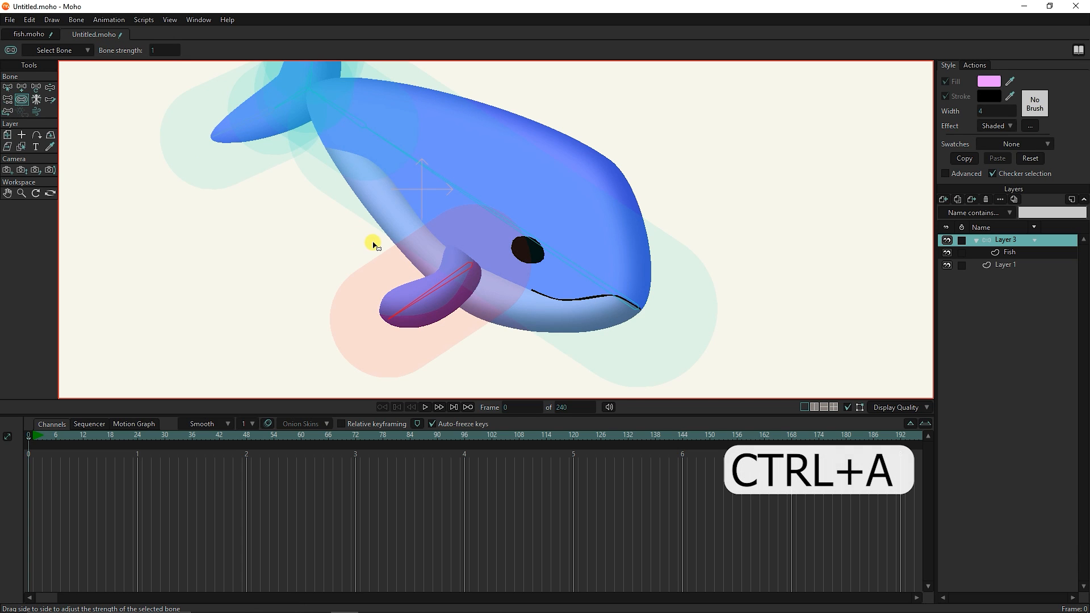
mouse_move(374, 268)
left_mouse_down()
mouse_move(441, 282)
mouse_move(414, 287)
mouse_move(440, 297)
mouse_move(262, 317)
left_mouse_up()
left_click(430, 258)
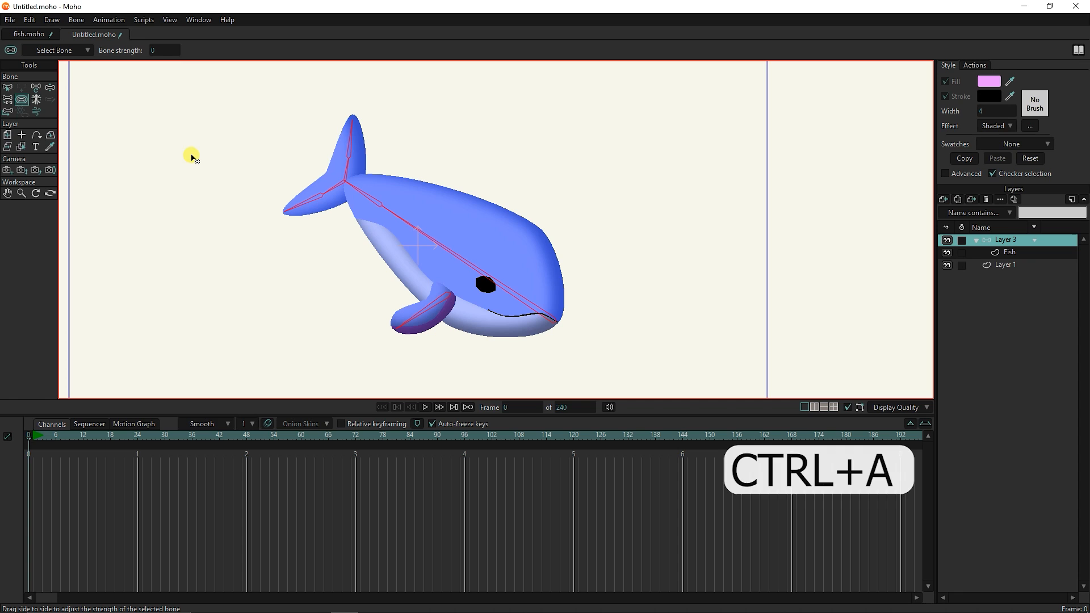
Reparent the side fin's bone to the long body bone.
left_click(8, 99)
scroll(382, 244, "up", 3)
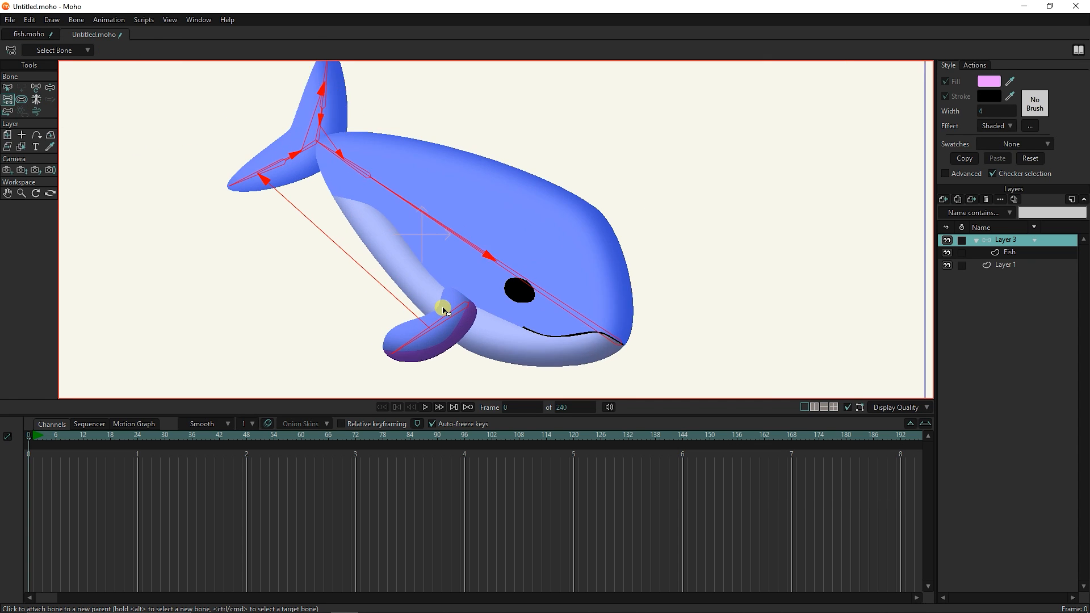
scroll(444, 309, "up", 2)
left_click(8, 88)
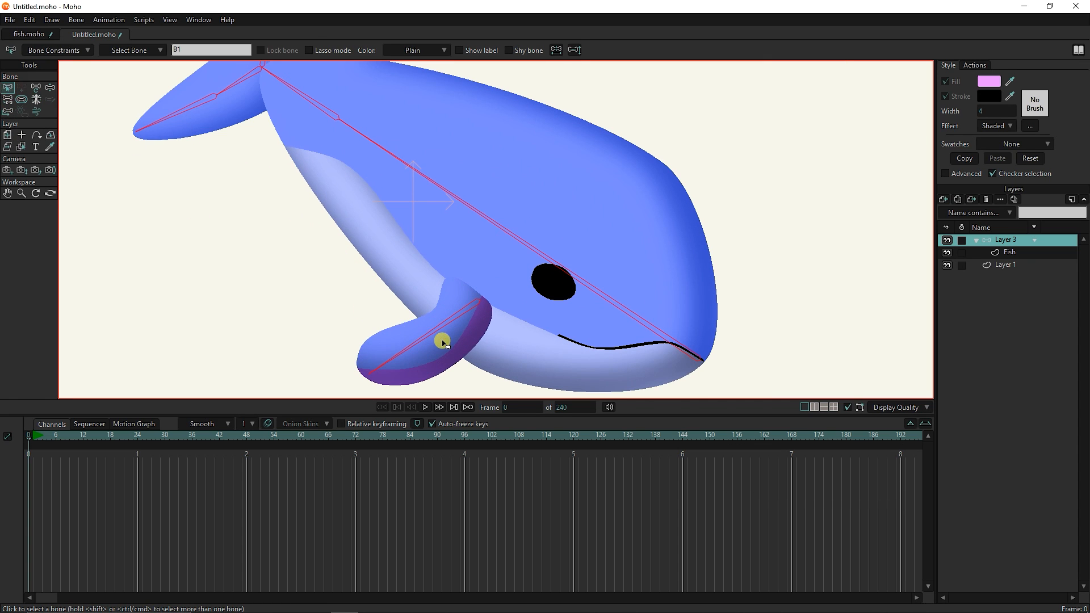
left_click(439, 333)
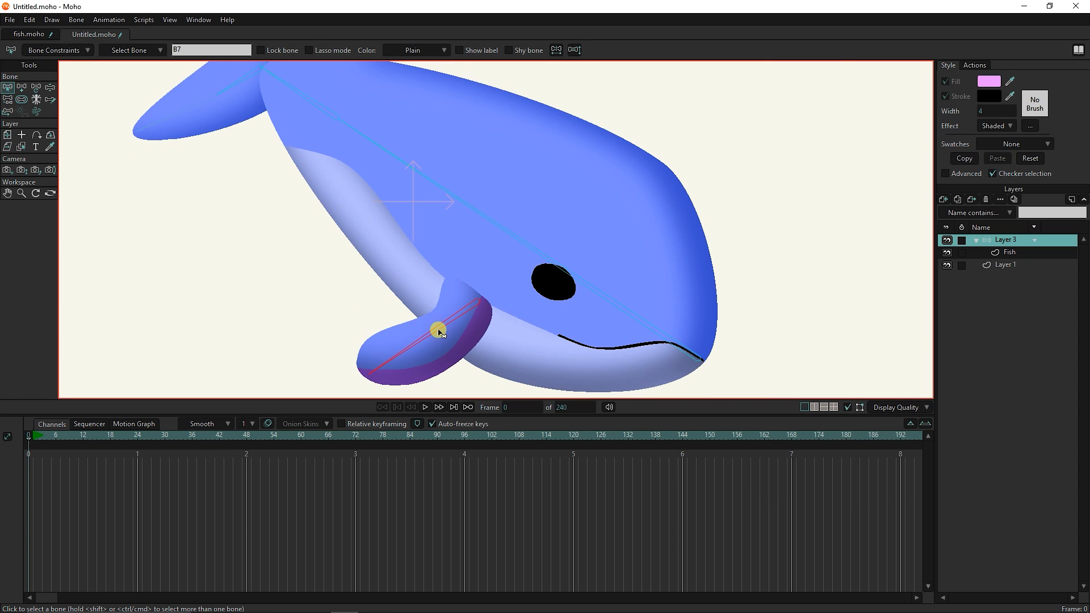
left_click(23, 100)
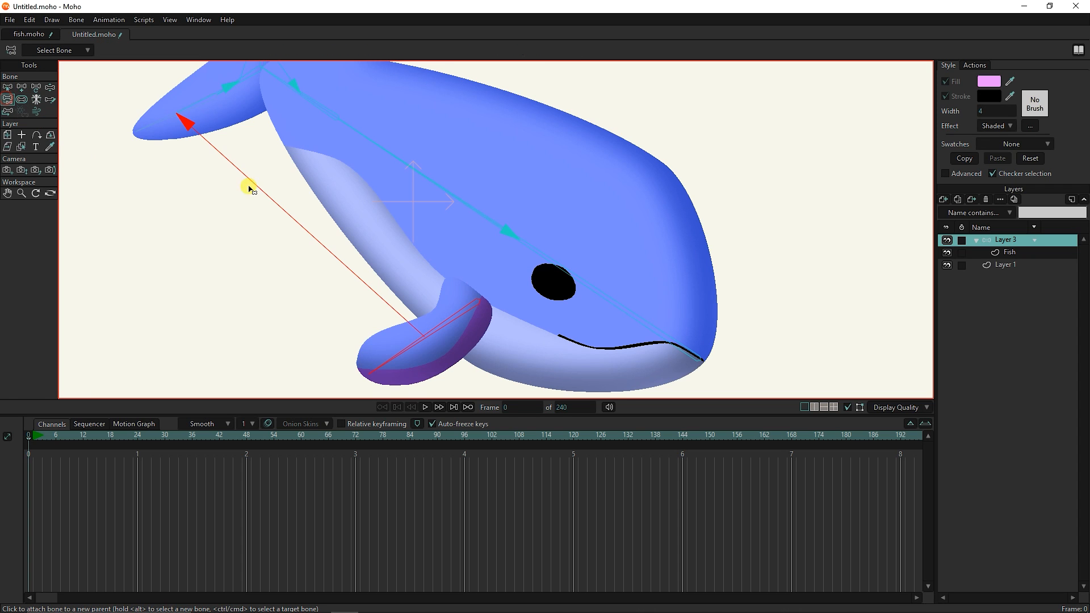
left_click(530, 248)
Reparent the first bone of the lower tail lobe to the short bone at the rear of the body.
left_click_drag(294, 199, 312, 288)
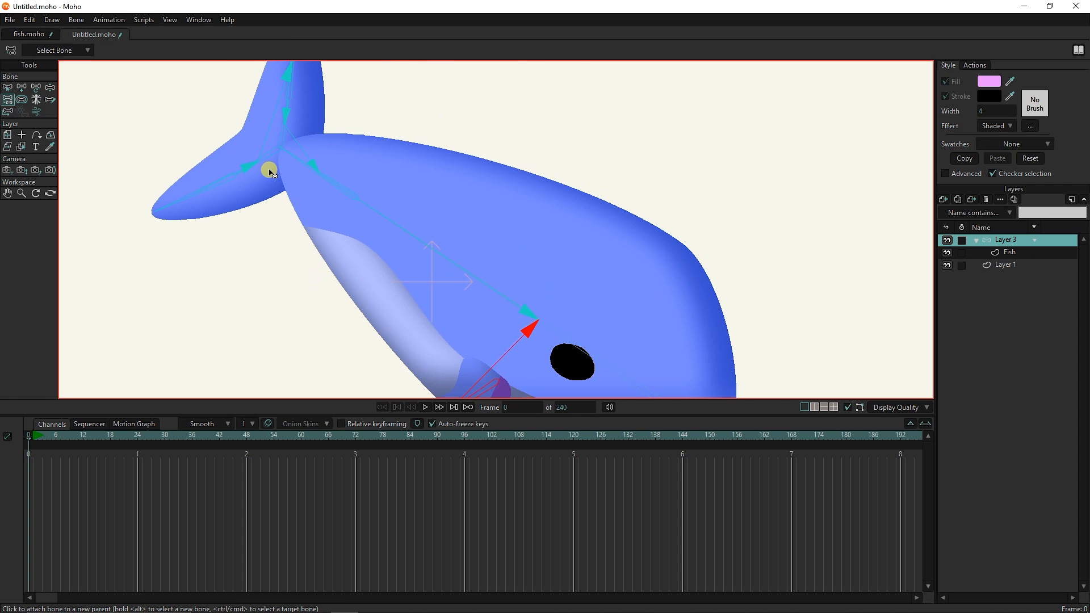
mouse_move(278, 156)
left_mouse_down()
mouse_move(300, 214)
mouse_move(382, 233)
left_mouse_up()
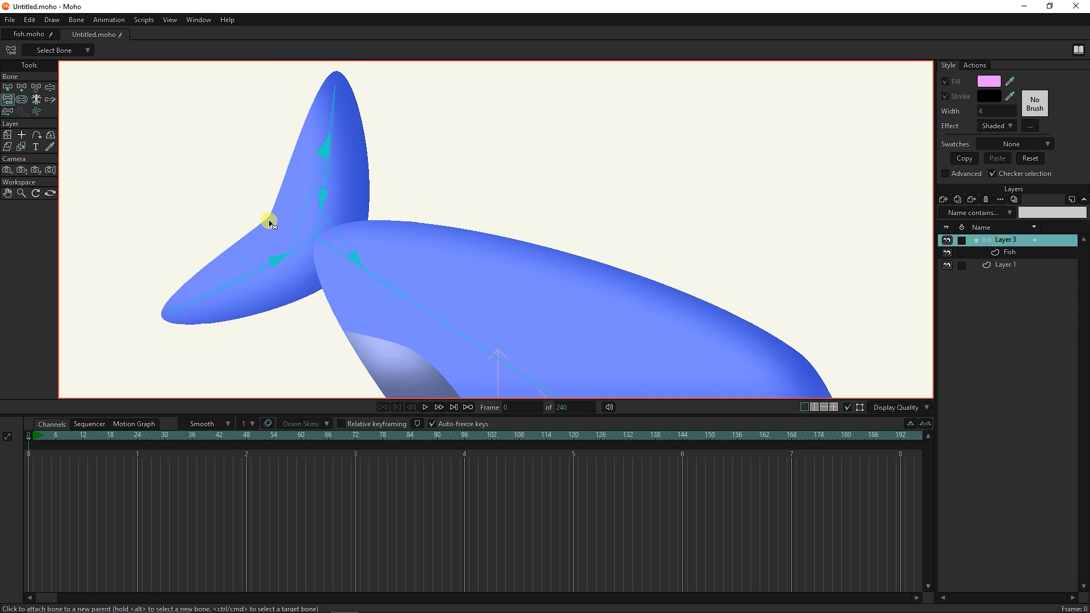
left_click(8, 87)
left_click(285, 259)
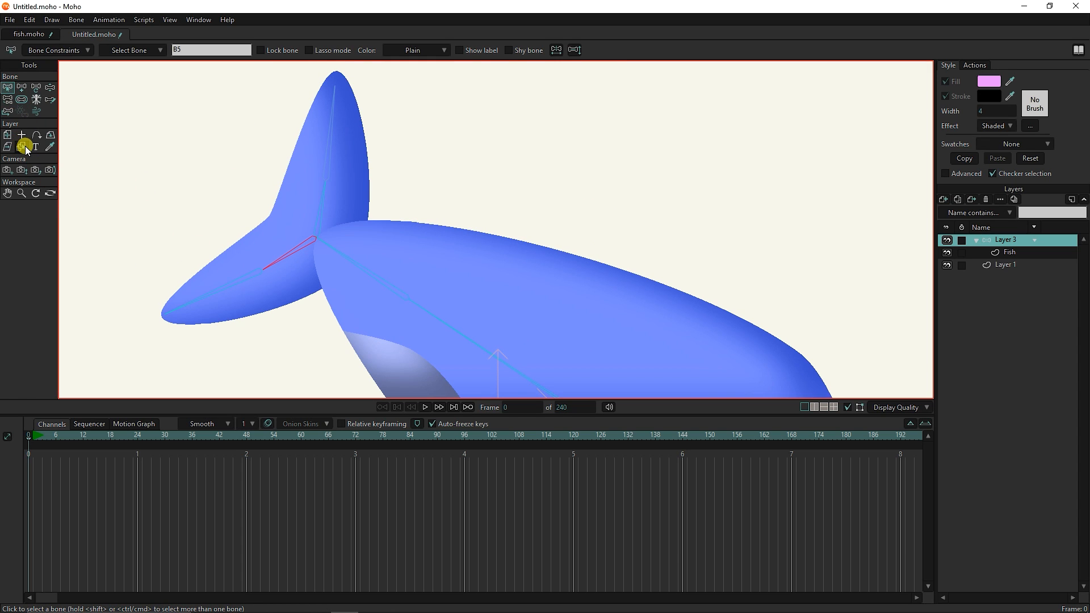
left_click(7, 99)
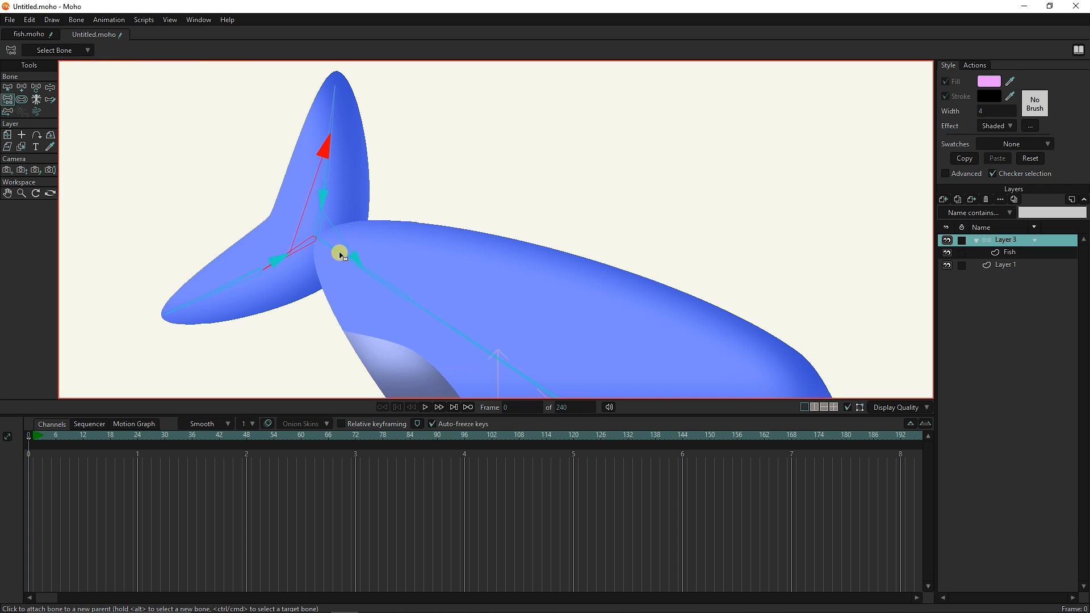
left_click(339, 254)
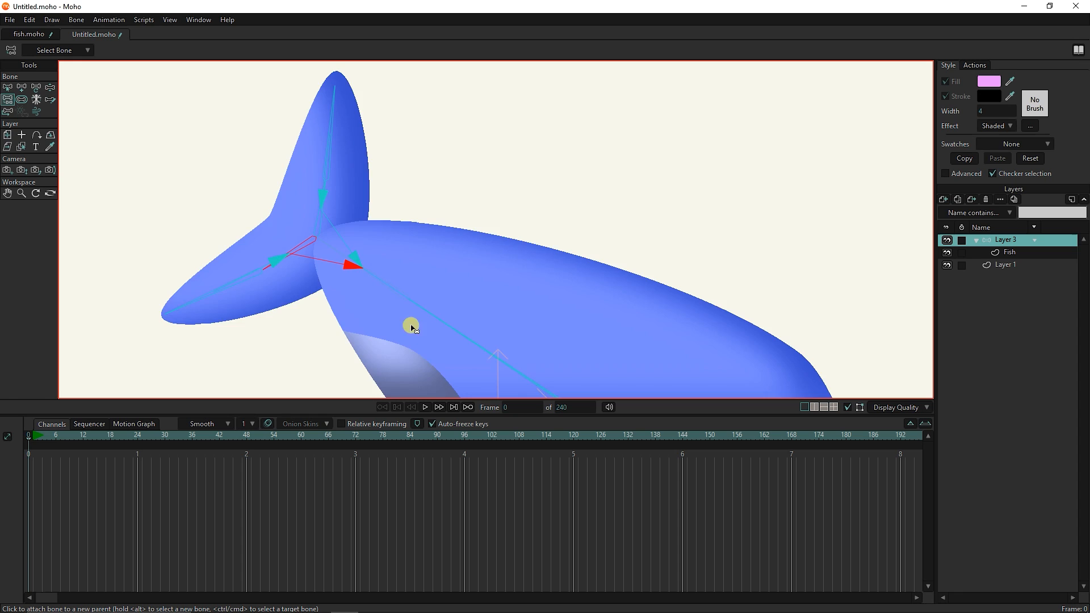
scroll(555, 262, "down", 5)
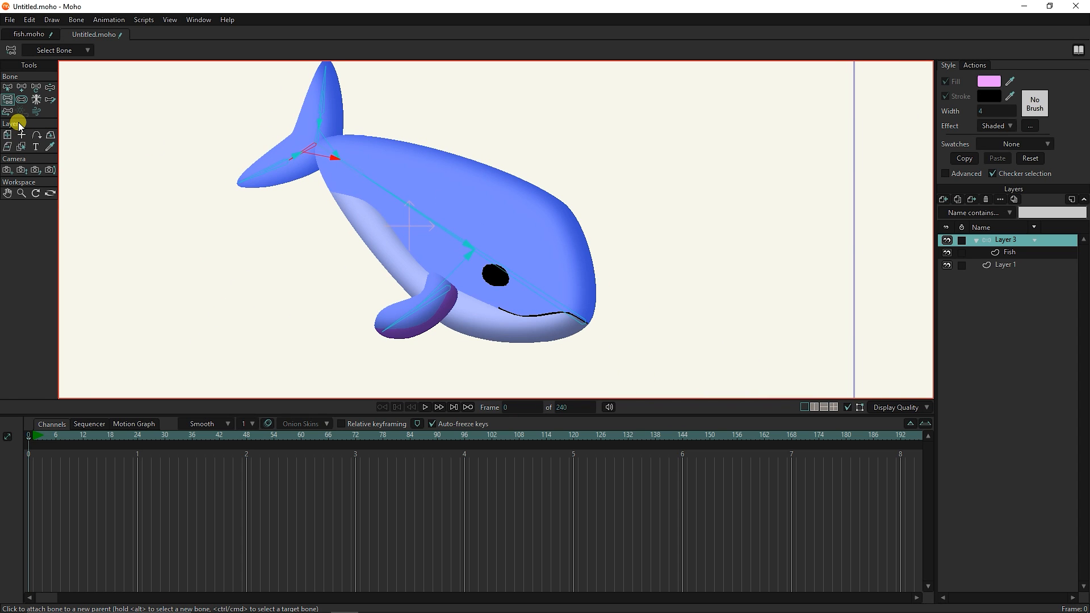
Select the side fin's bone and bind all the points of both side fin shapes on the Fish layer to it.
left_click(7, 88)
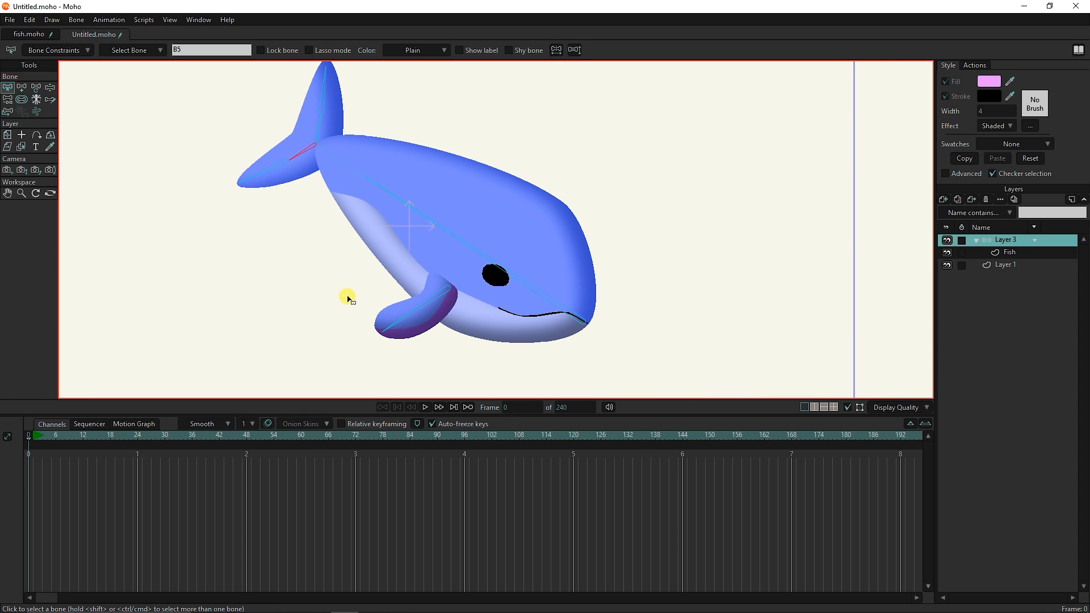
scroll(348, 295, "up", 2)
left_click(457, 308)
left_click(490, 299)
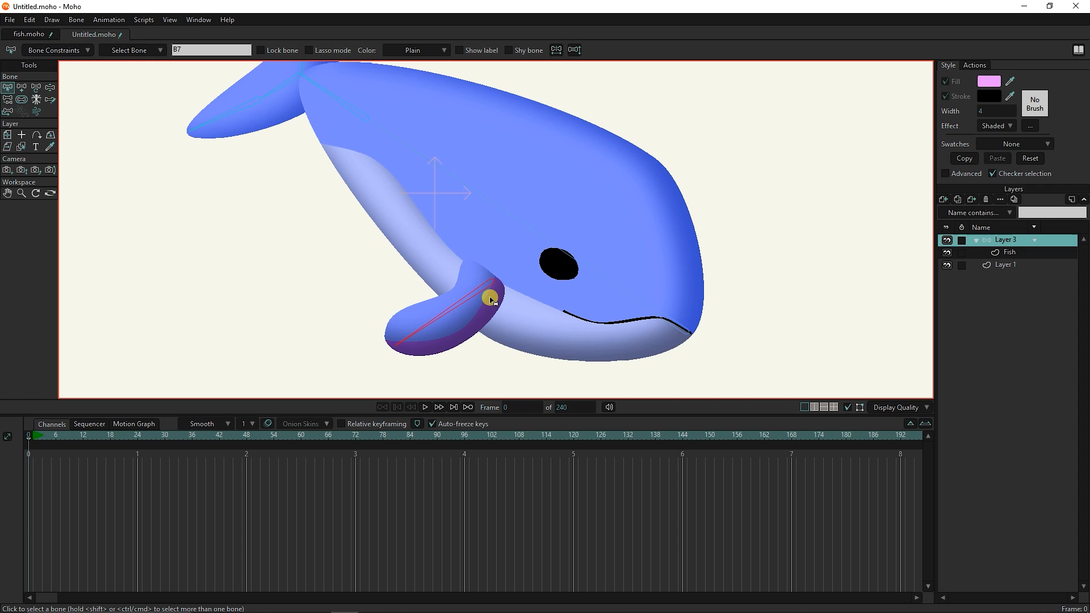
left_click(979, 254)
left_click(22, 87)
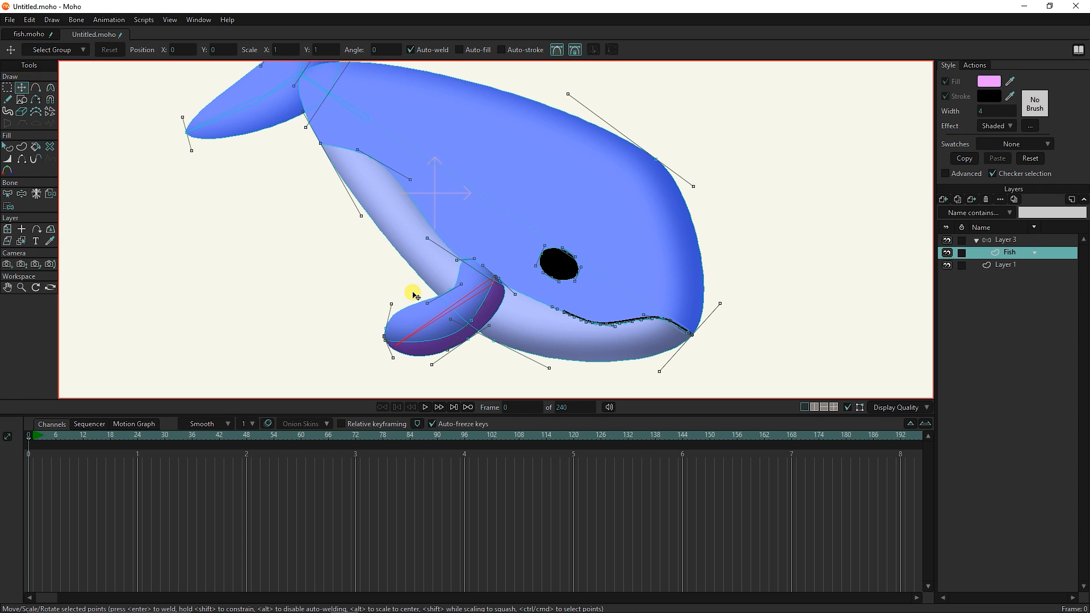
scroll(426, 317, "up", 2)
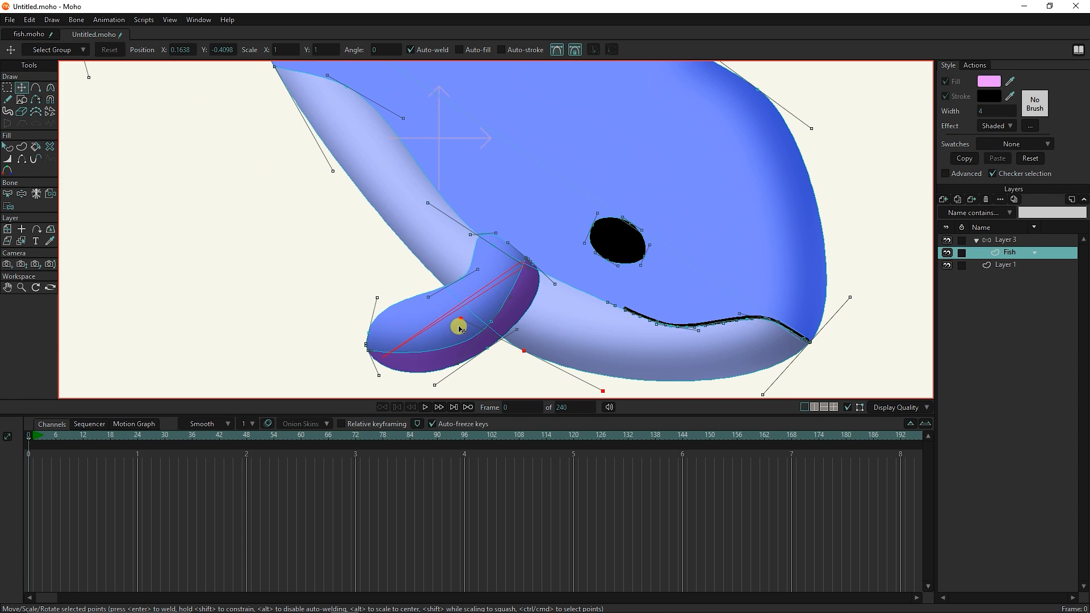
double_click(459, 348)
scroll(452, 344, "up", 3)
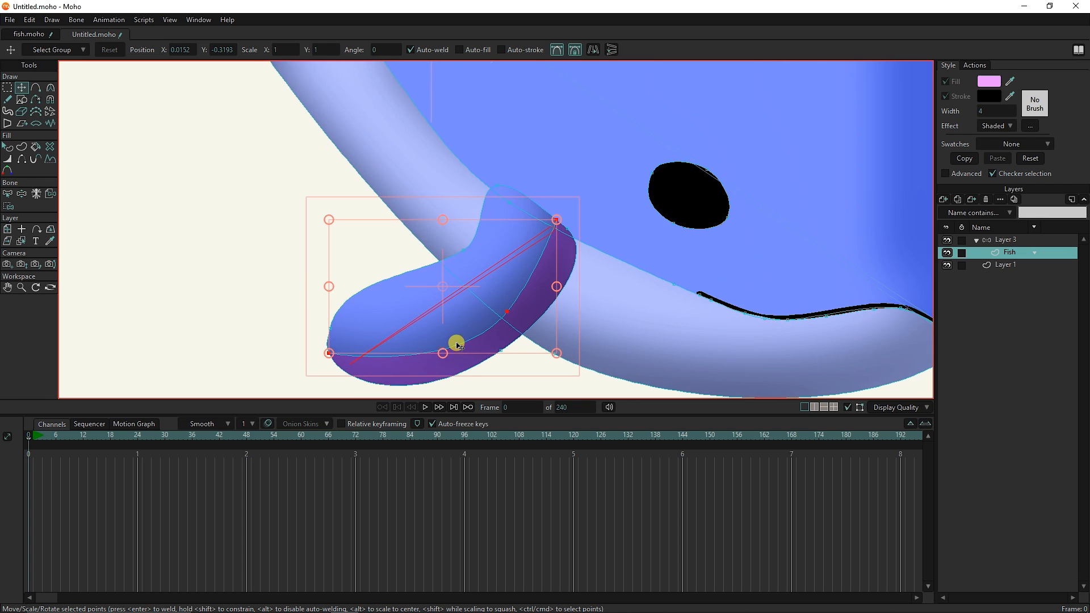
double_click(414, 255)
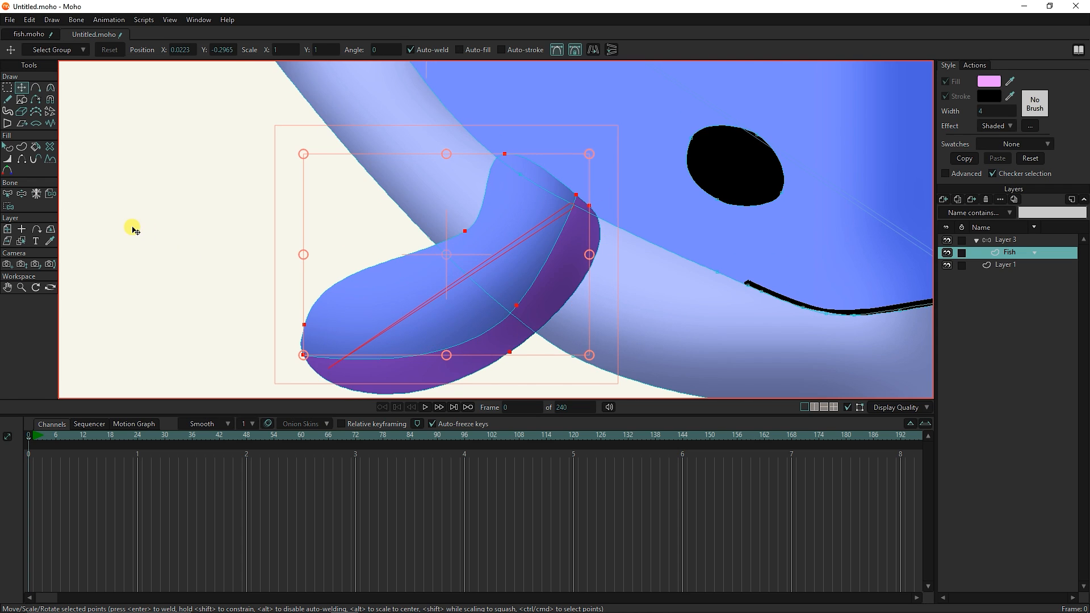
left_click(10, 208)
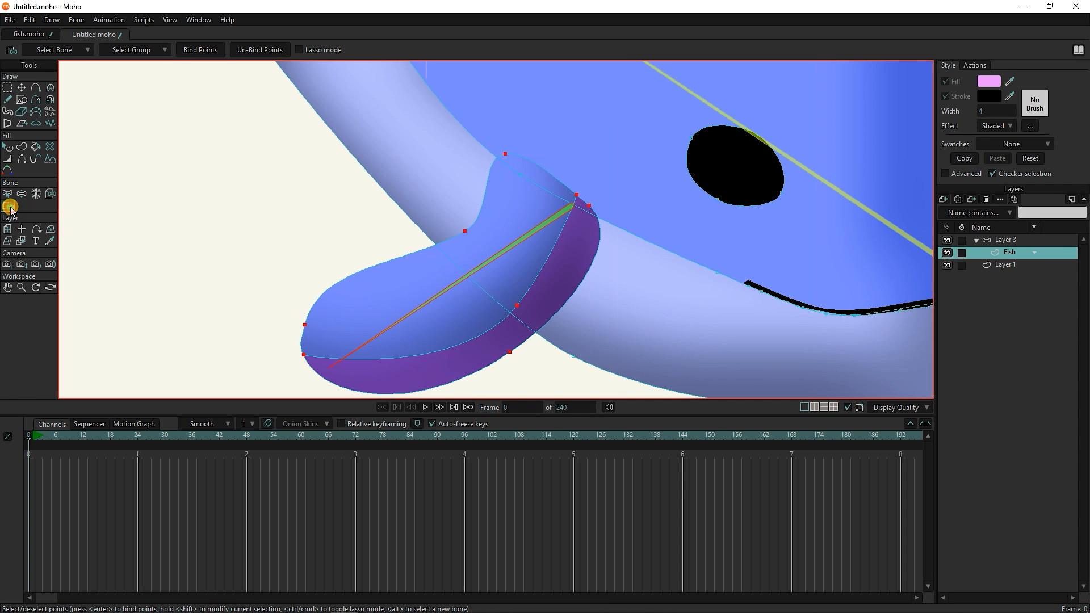
left_click(199, 50)
scroll(502, 252, "down", 5)
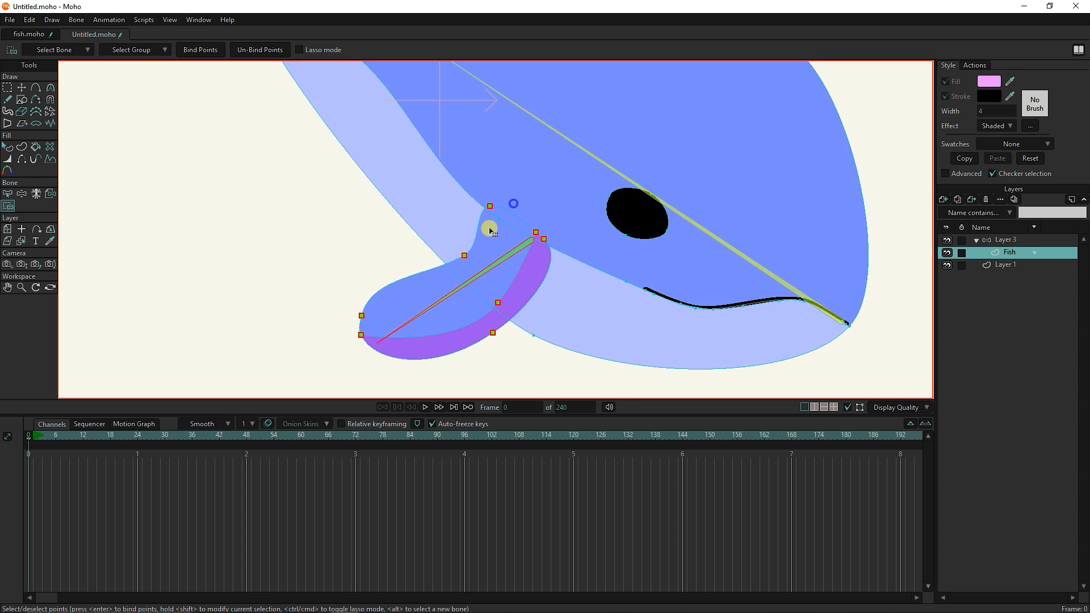
scroll(477, 250, "down", 2)
left_click(7, 88)
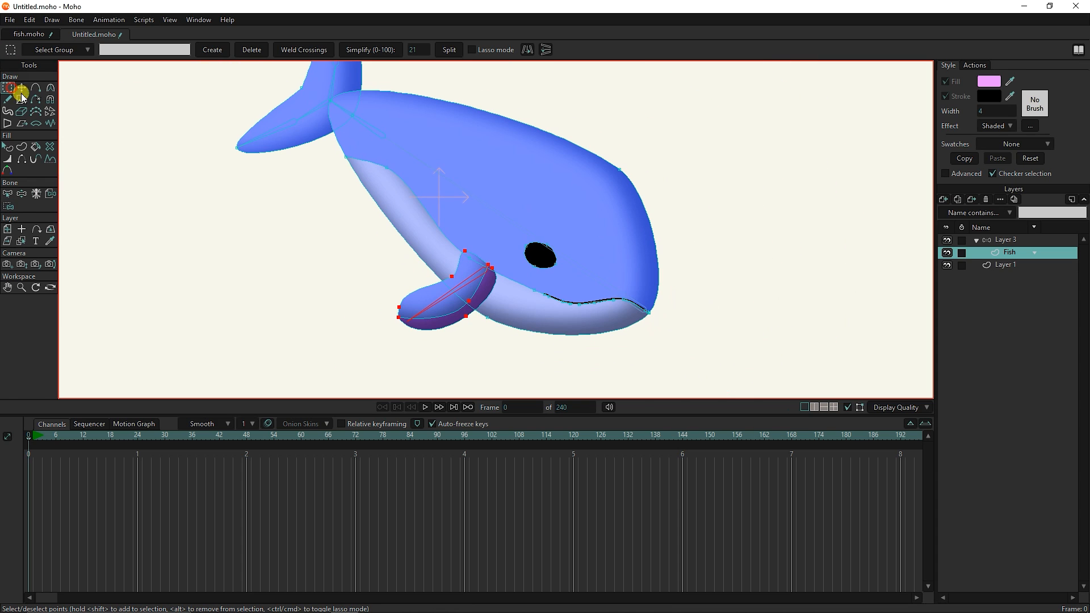
left_click_drag(715, 124, 504, 366)
scroll(486, 313, "up", 4)
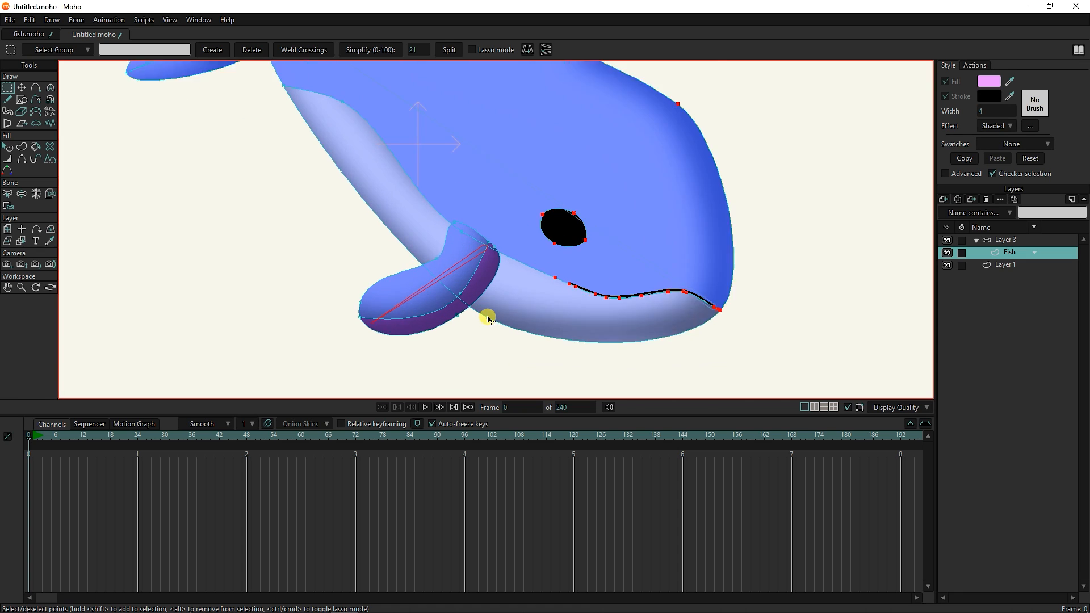
left_click_drag(533, 303, 465, 341)
scroll(454, 293, "up", 1)
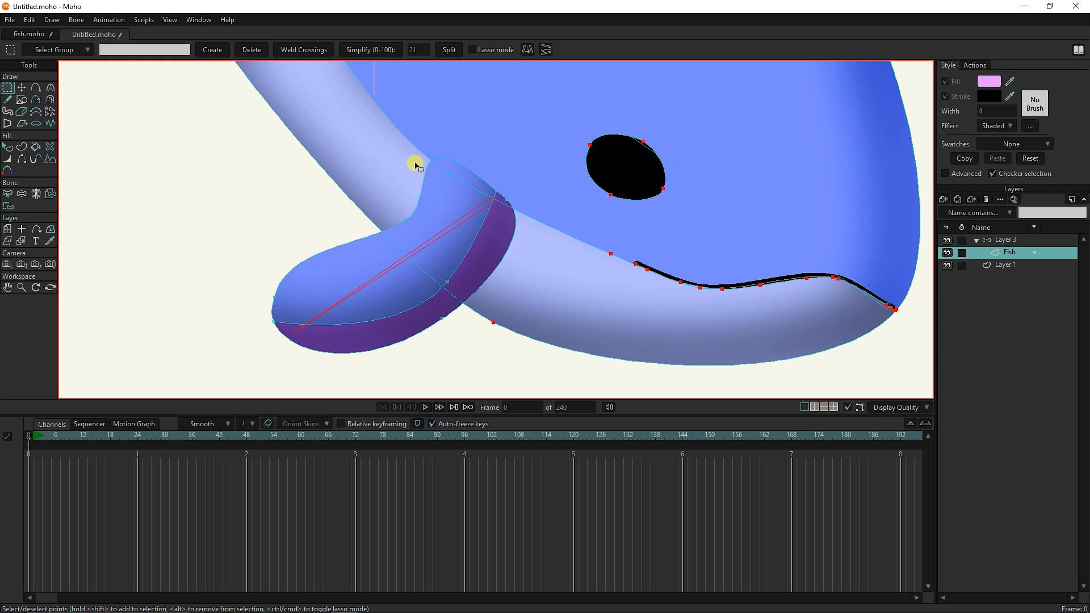
left_click_drag(464, 178, 438, 189)
scroll(316, 214, "down", 1)
left_click_drag(316, 219, 361, 372)
scroll(279, 211, "down", 1)
scroll(280, 211, "down", 1)
left_click_drag(351, 143, 336, 179)
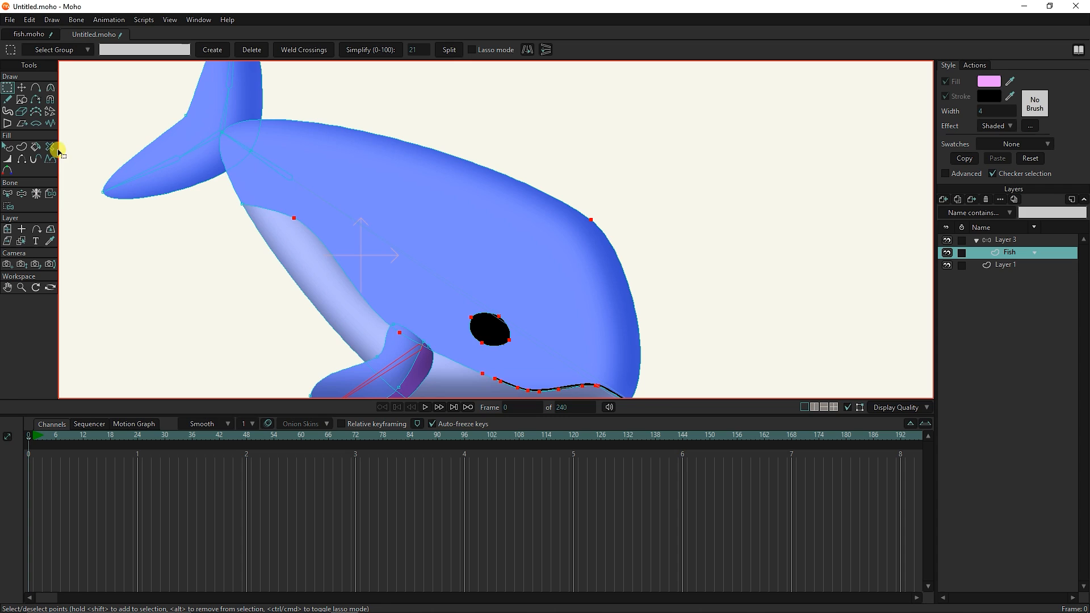
Add two points close together on the upper body outline, just ahead of the tail.
left_click(36, 88)
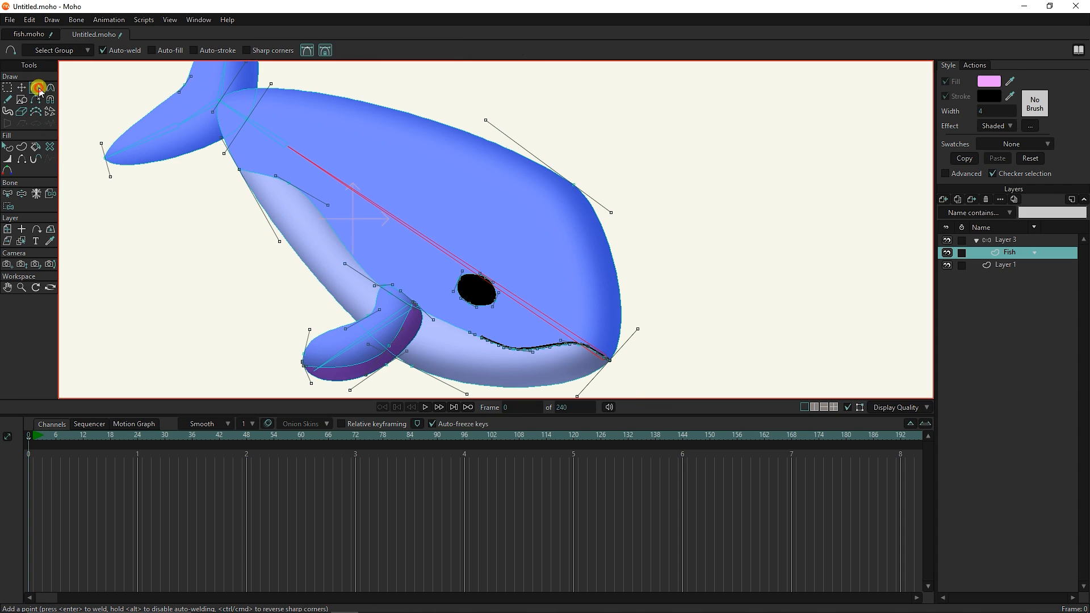
left_click(303, 94)
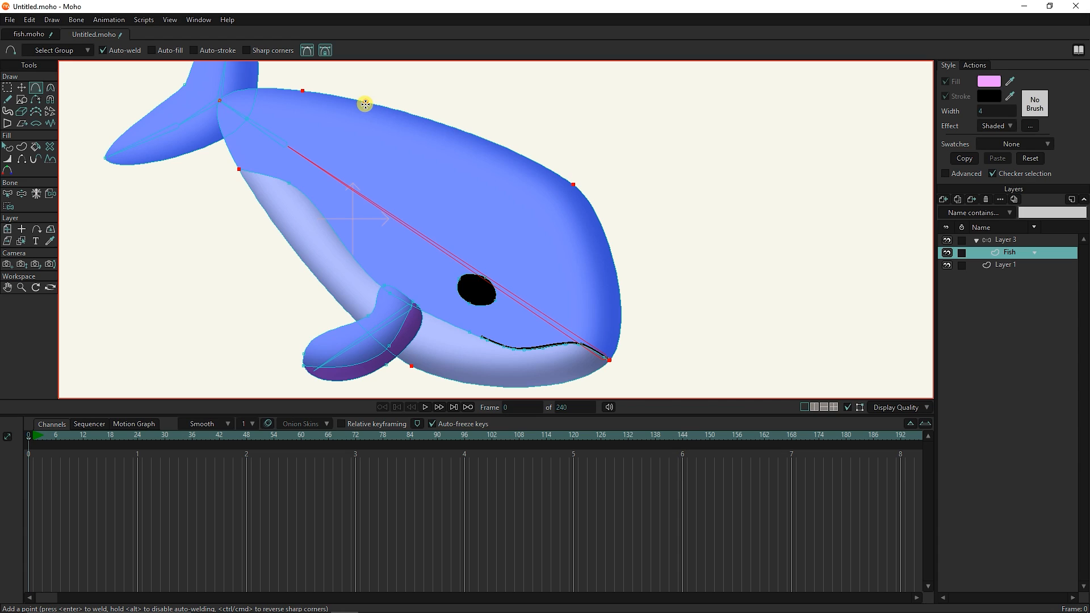
left_click(335, 95)
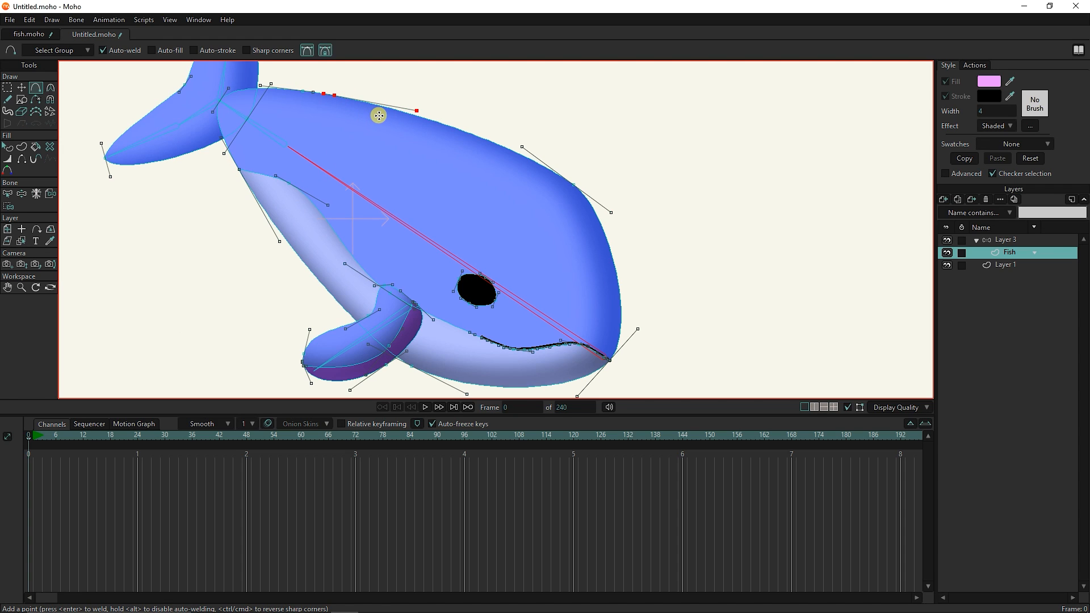
Bind the front body points, including the eye, mouth, head, belly and forward back point, to the long body bone.
left_click(7, 87)
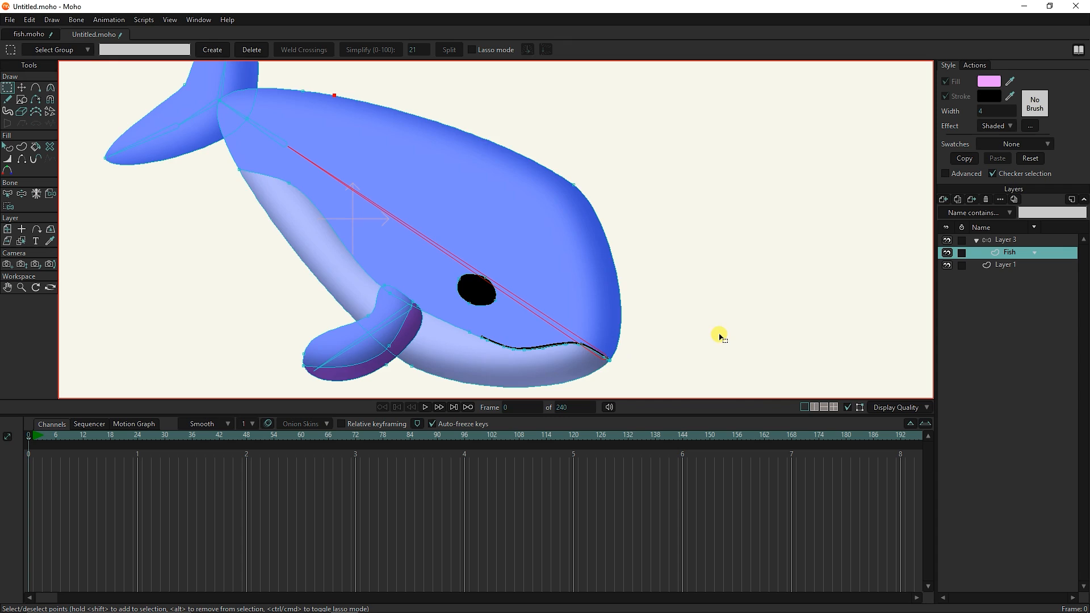
left_click_drag(701, 330, 423, 405)
left_click(573, 185, "shift")
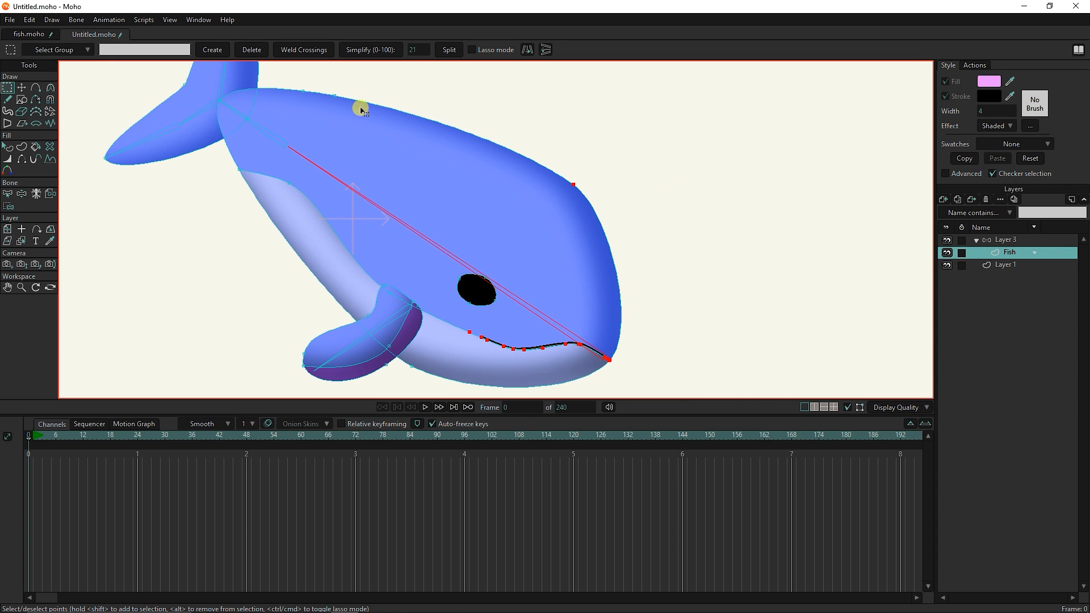
left_click(335, 95, "shift")
left_click(289, 183, "shift")
scroll(383, 308, "up", 3)
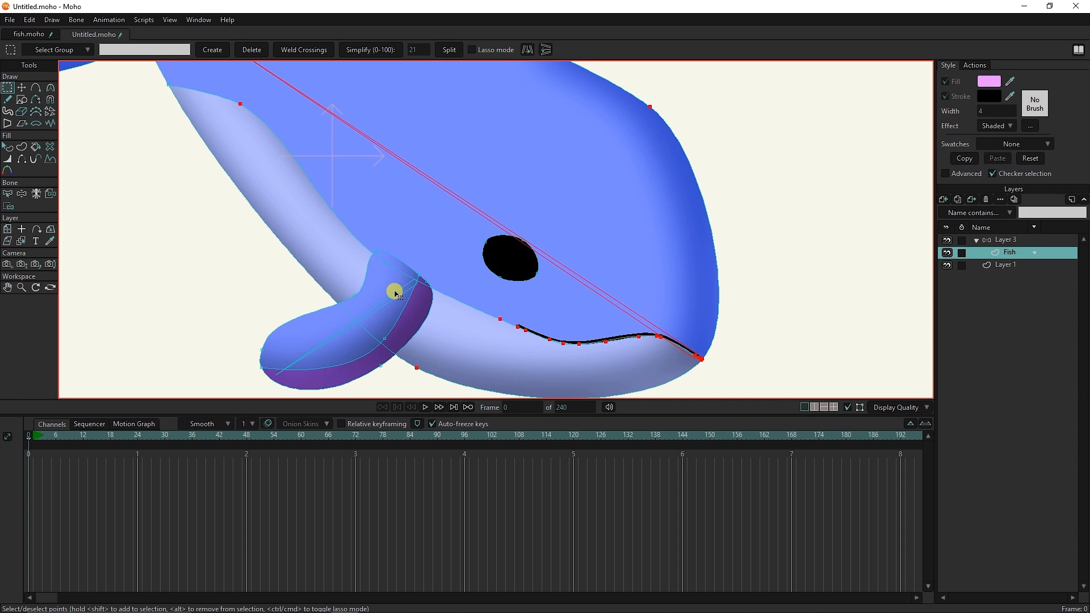
left_click(393, 262, "shift")
left_click(387, 261, "shift")
scroll(315, 271, "down", 3)
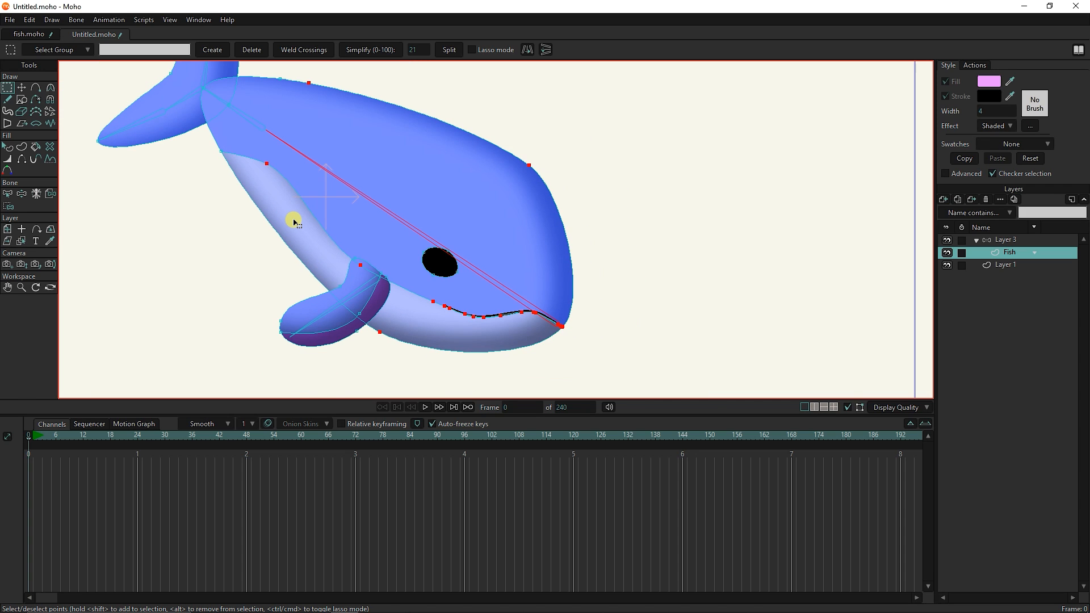
scroll(444, 278, "up", 2)
left_click_drag(442, 277, 395, 297)
left_click(7, 206)
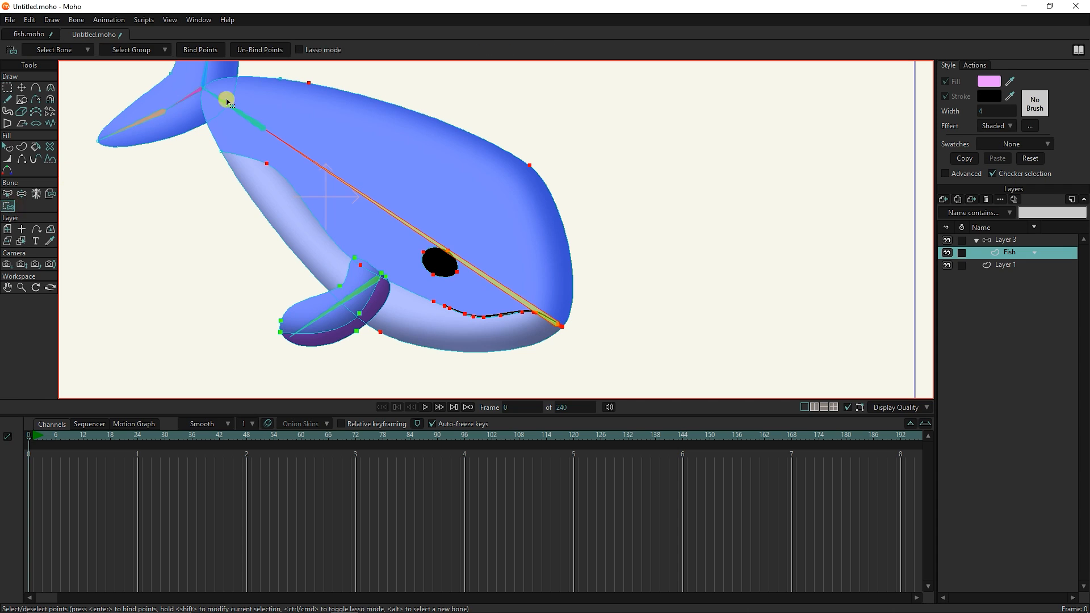
left_click(201, 50)
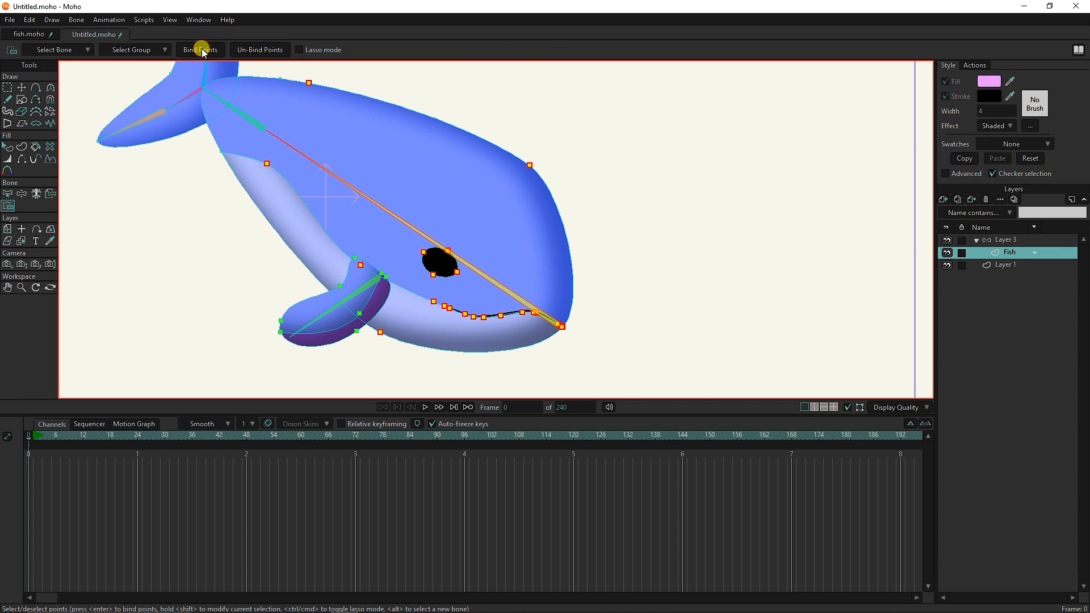
Bind the tail-base point and the rear points on the back and belly outlines to the short rear body bone.
left_click_drag(285, 144, 425, 277)
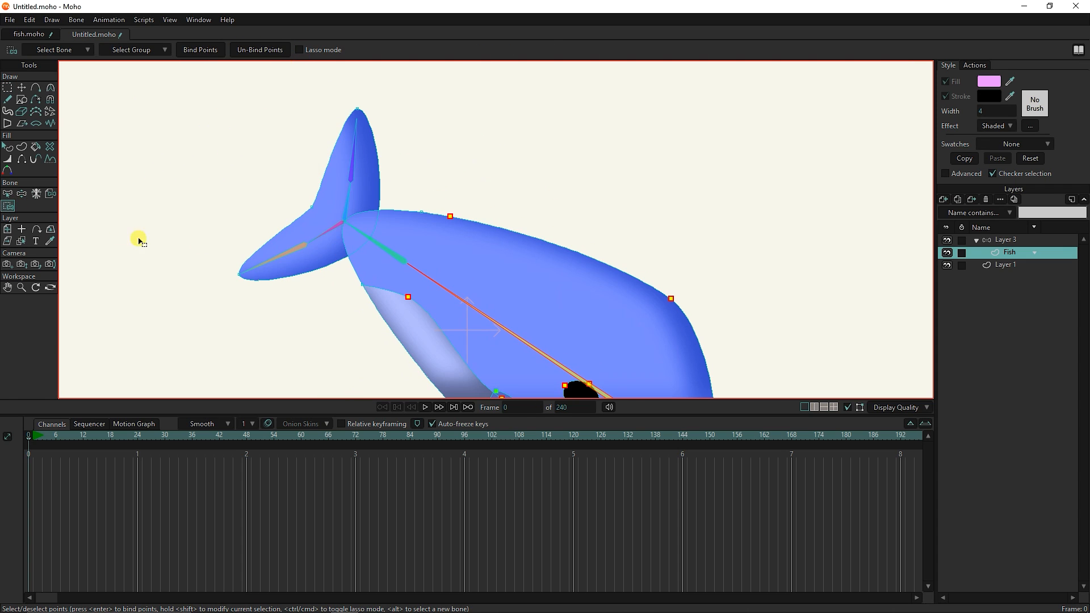
left_click(8, 194)
left_click(390, 250)
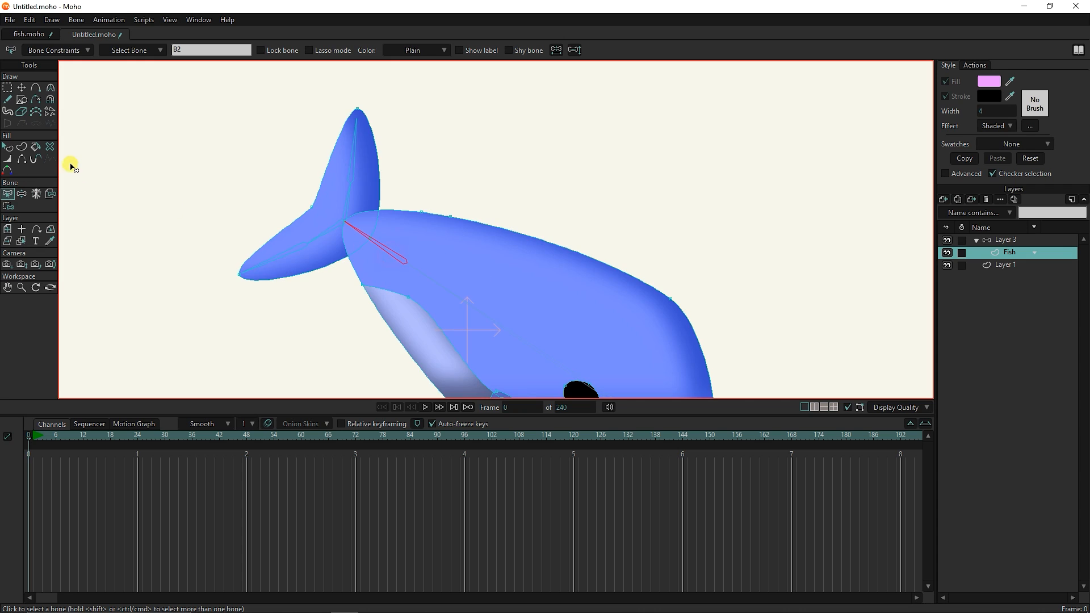
left_click(7, 90)
left_click_drag(428, 208, 413, 220)
left_click_drag(375, 274, 351, 293)
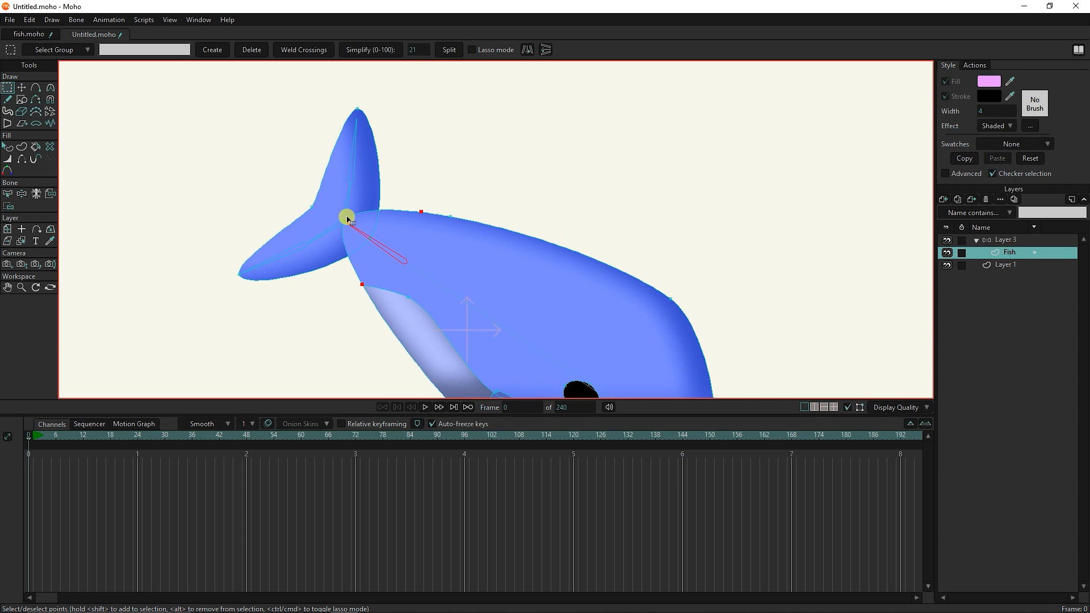
left_click_drag(356, 210, 336, 230)
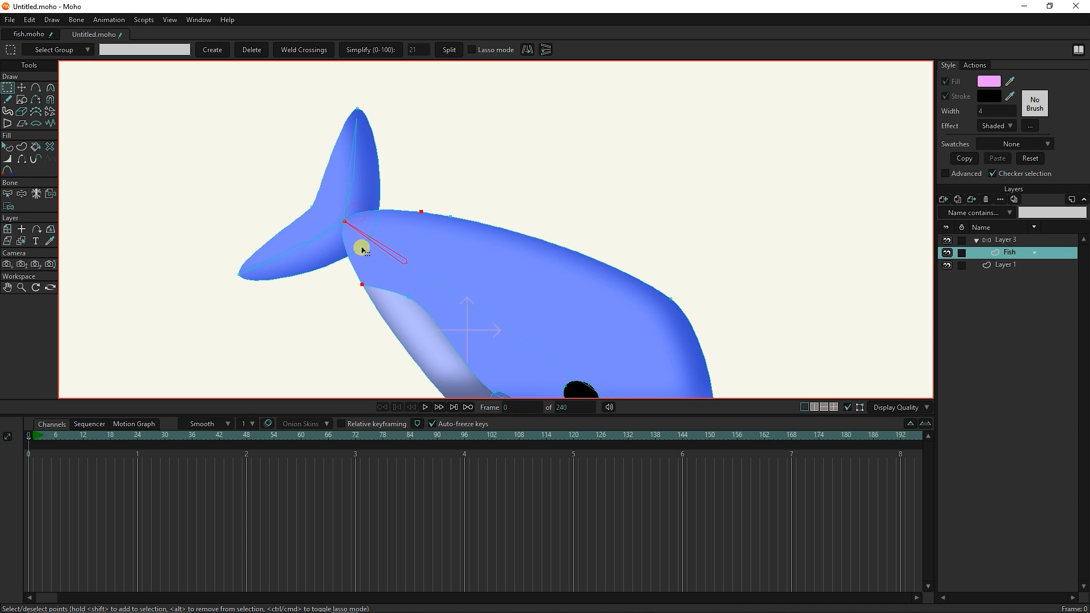
left_click(8, 205)
Bind the tail's notch point and its inner point behind the body to the first bones of the two tail lobes.
scroll(323, 227, "up", 4)
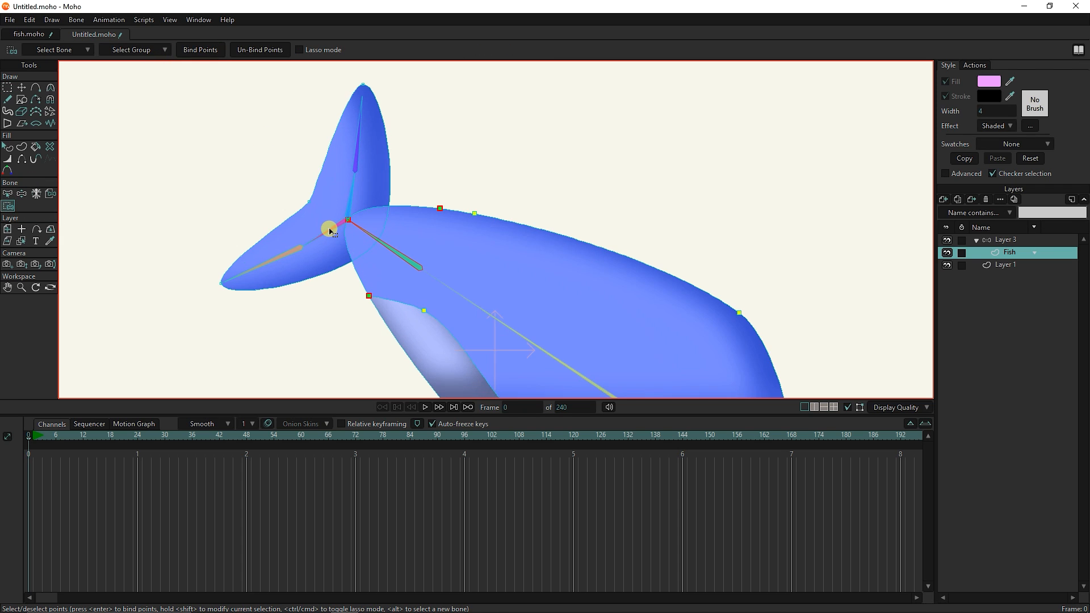
left_click(8, 89)
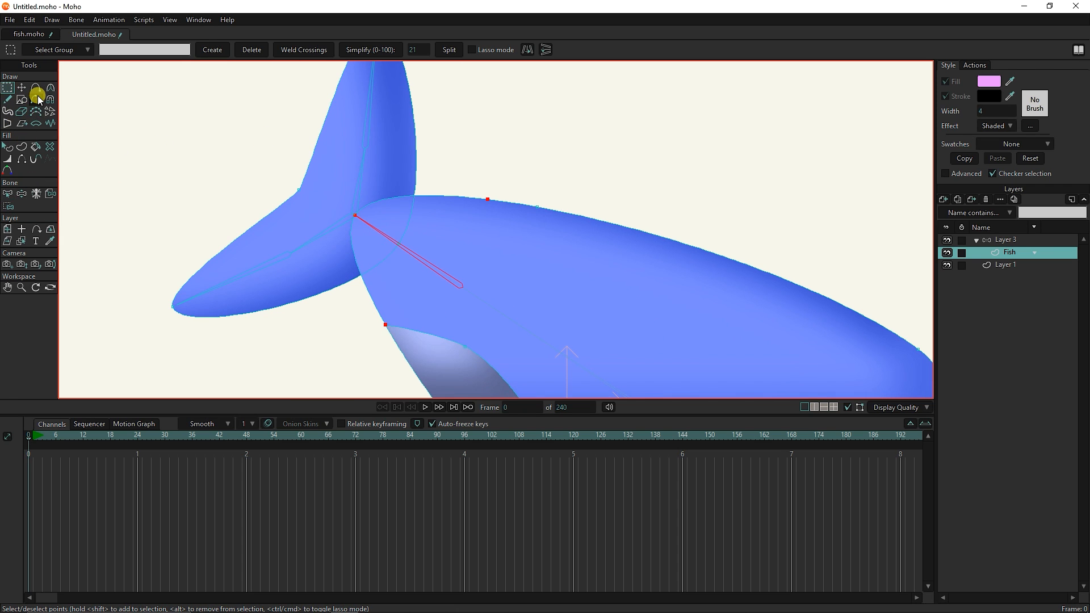
left_click(8, 193)
left_click(357, 196)
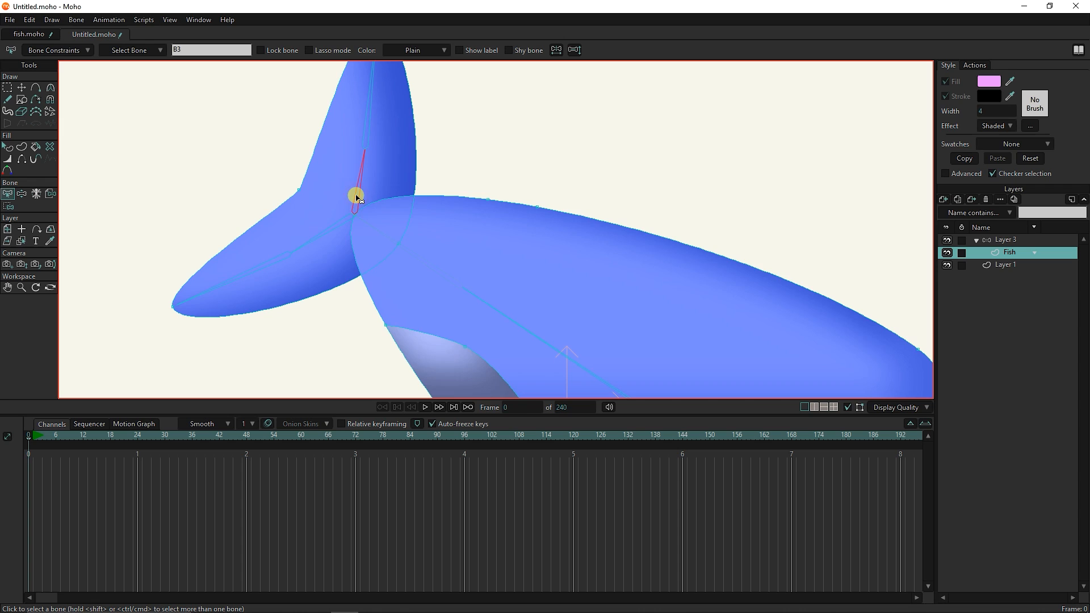
left_click(329, 231, "shift")
left_click(8, 88)
left_click_drag(305, 197, 407, 265)
left_click_drag(377, 198, 344, 232)
left_click(8, 205)
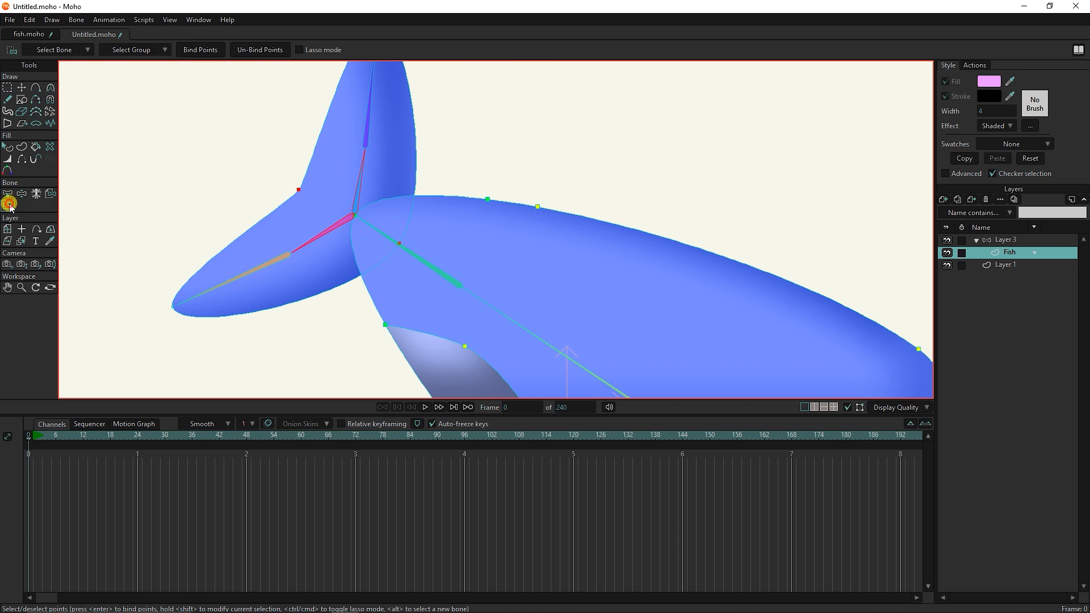
left_click(196, 50)
Bind the tip point of the lower tail lobe to that lobe's outer bone.
left_click(9, 194)
left_click(235, 281)
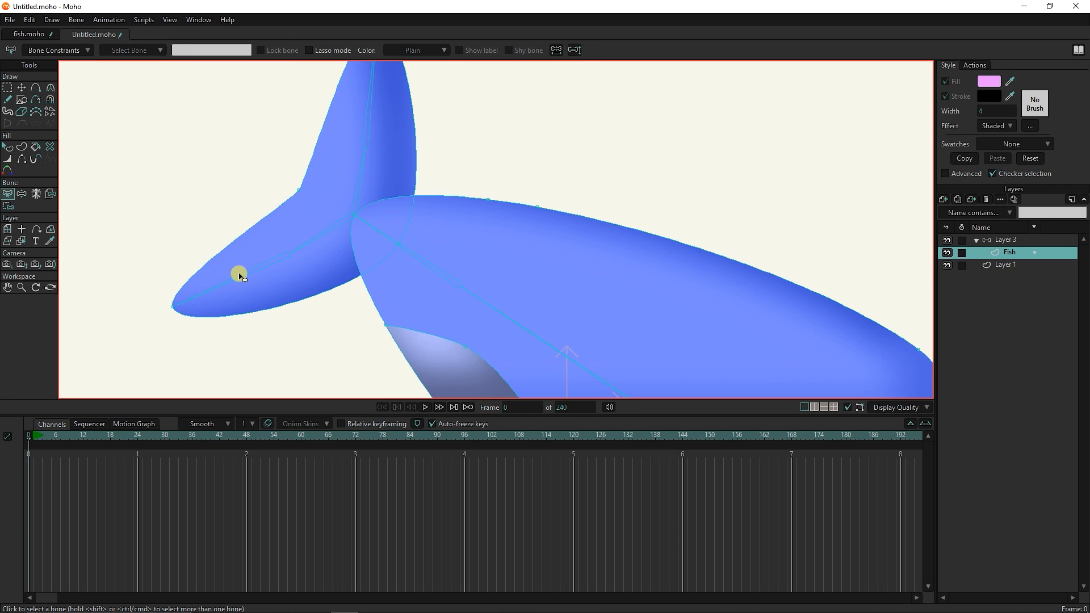
left_click(238, 273)
left_click(8, 88)
left_click_drag(239, 238, 172, 327)
left_click(8, 206)
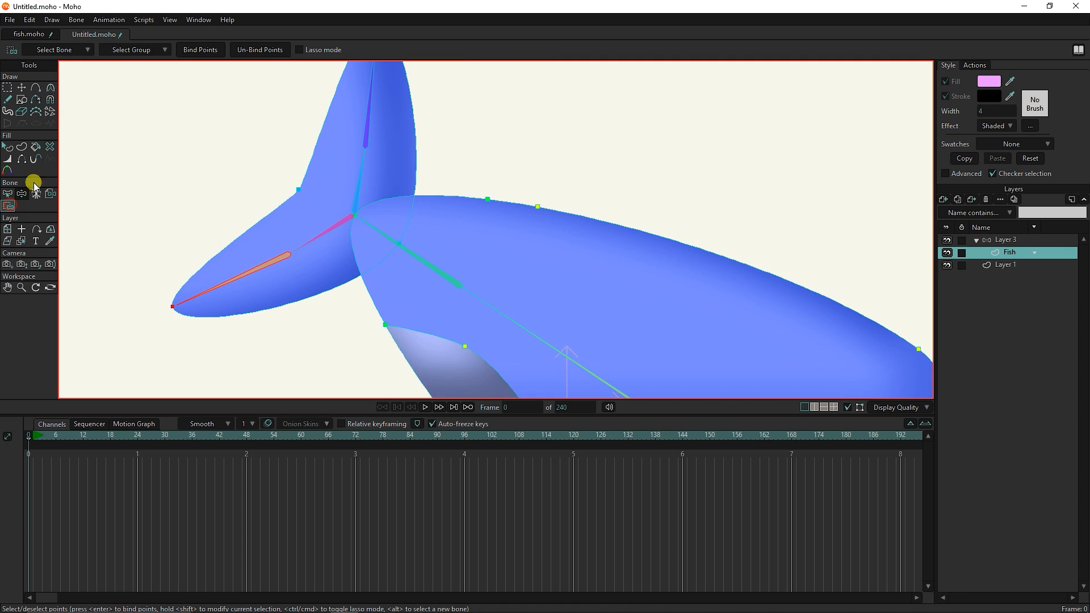
left_click(195, 50)
Bind the tip point of the upper tail lobe to that lobe's outer bone.
left_click(8, 194)
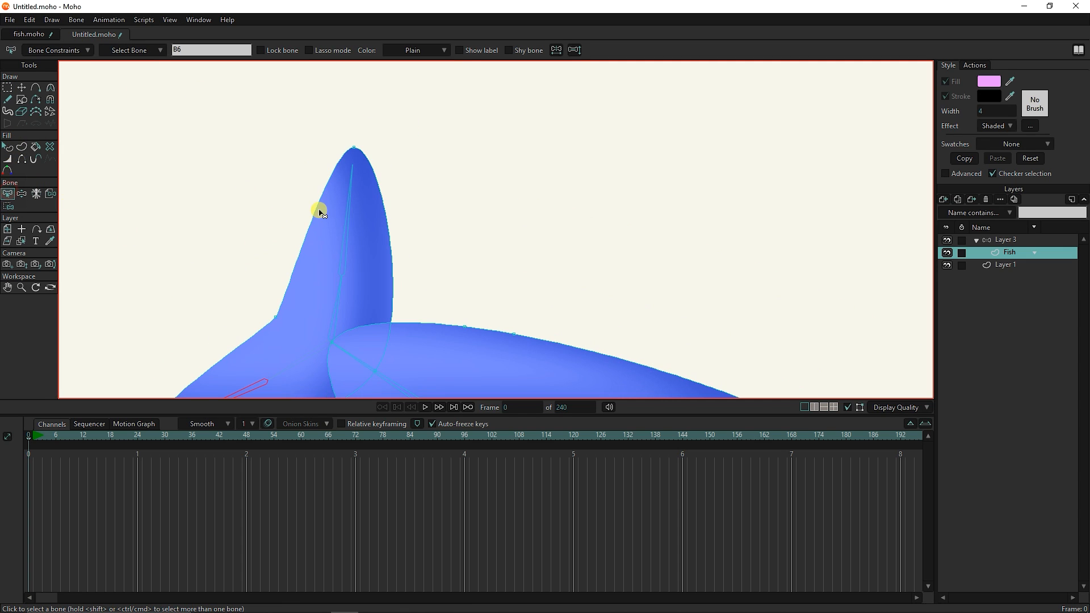
left_click(348, 219)
left_click(8, 88)
left_click_drag(376, 134, 321, 165)
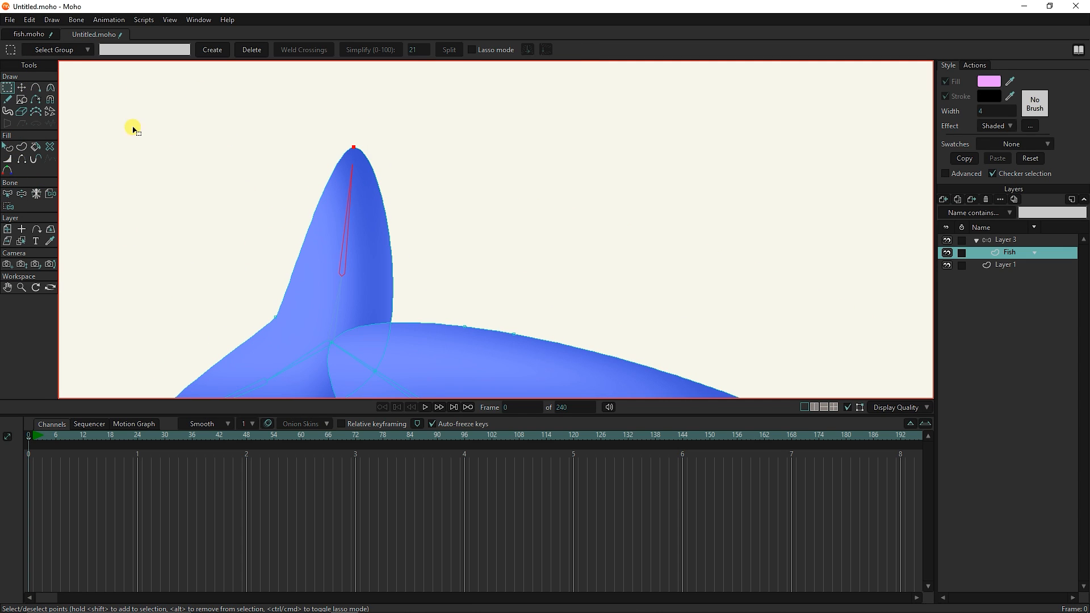
left_click(8, 205)
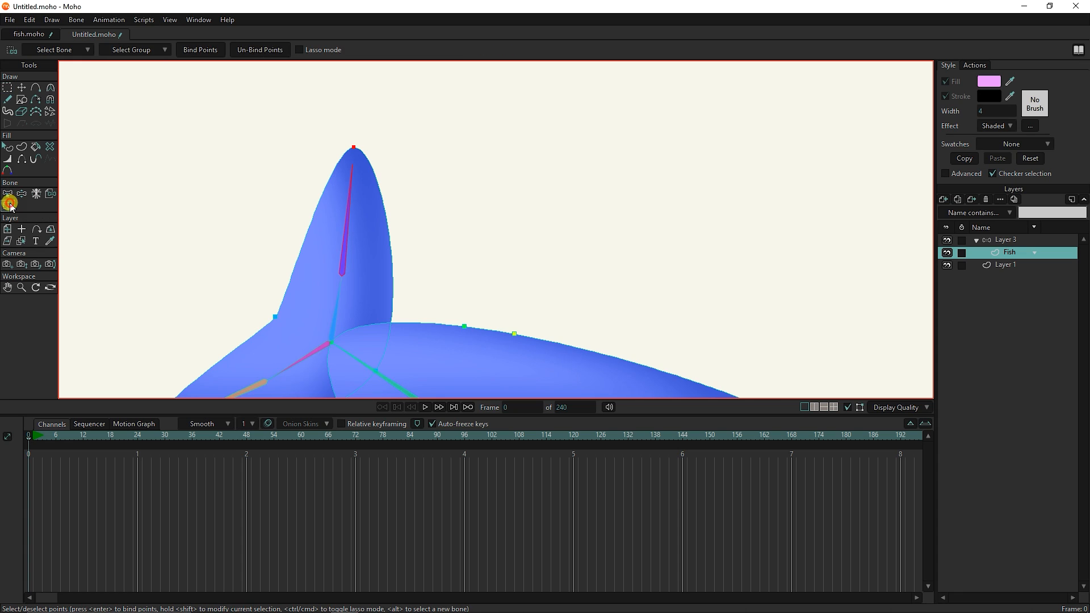
left_click(201, 50)
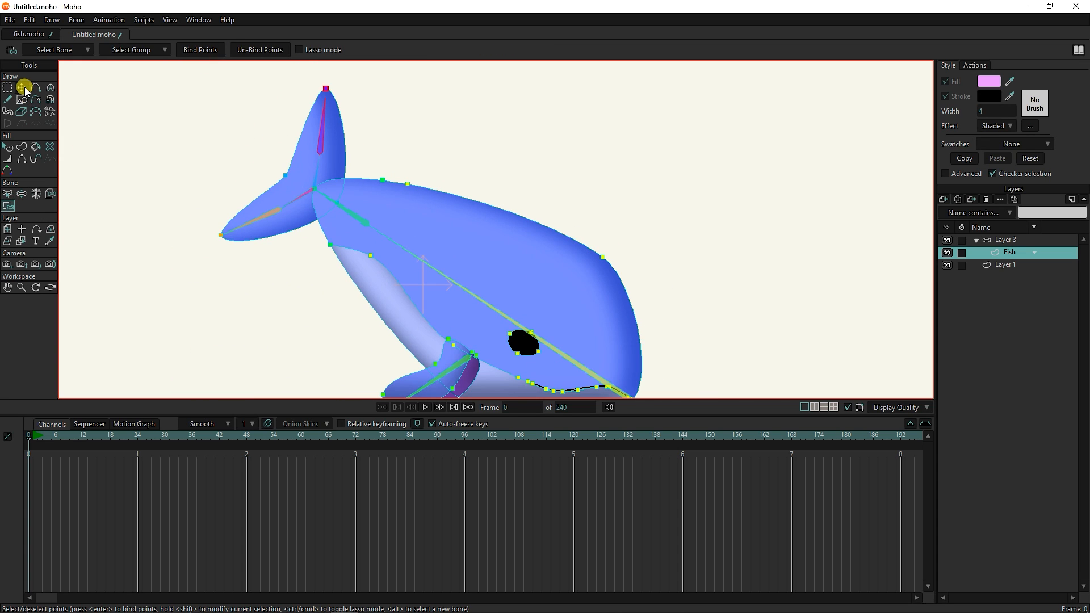
Test the rig on the bone layer by manipulating the side-fin bone and the tail bones.
left_click(945, 238)
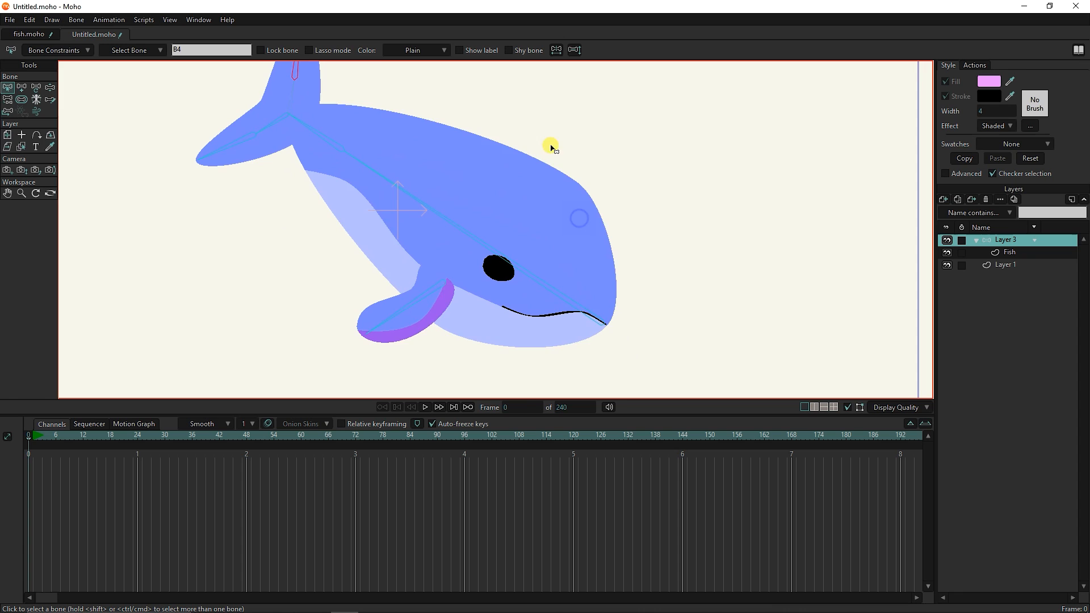
left_click(50, 88)
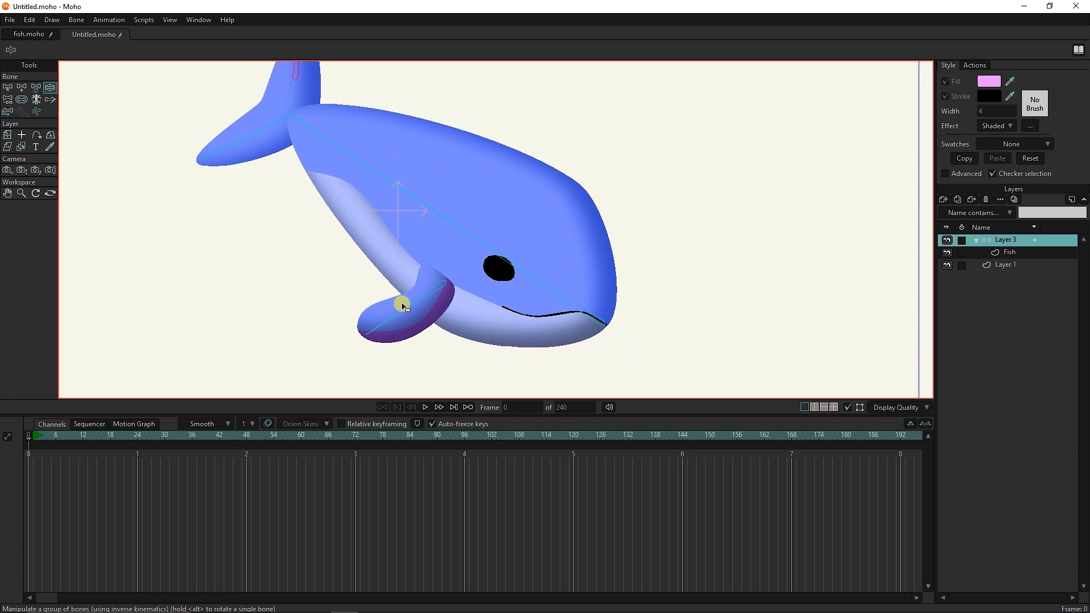
mouse_move(401, 304)
left_mouse_down()
mouse_move(406, 346)
mouse_move(367, 237)
mouse_move(385, 313)
left_mouse_up()
mouse_move(316, 134)
left_mouse_down()
mouse_move(341, 240)
mouse_move(336, 211)
mouse_move(316, 238)
mouse_move(324, 199)
mouse_move(329, 214)
left_mouse_up()
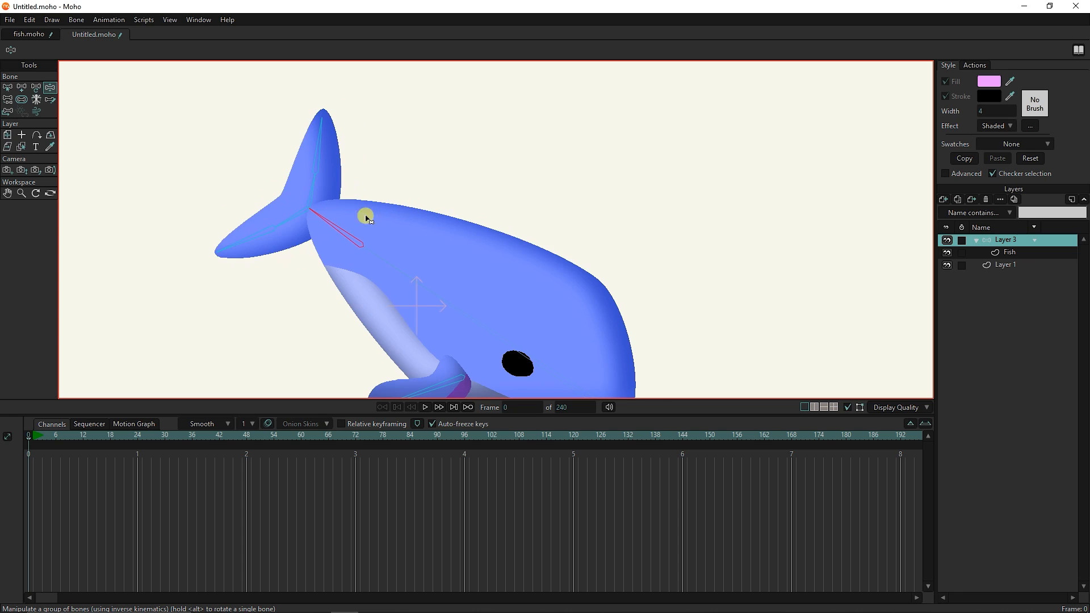
On the Fish layer, move the back outline's point near the tail slightly along the curve toward the head.
left_click(1016, 252)
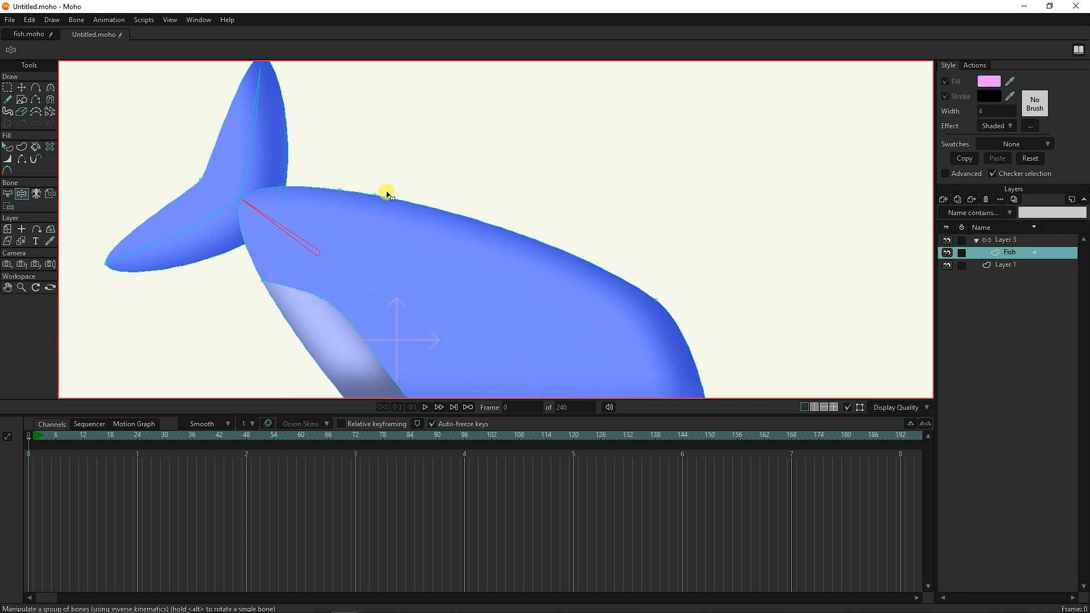
scroll(386, 193, "up", 5)
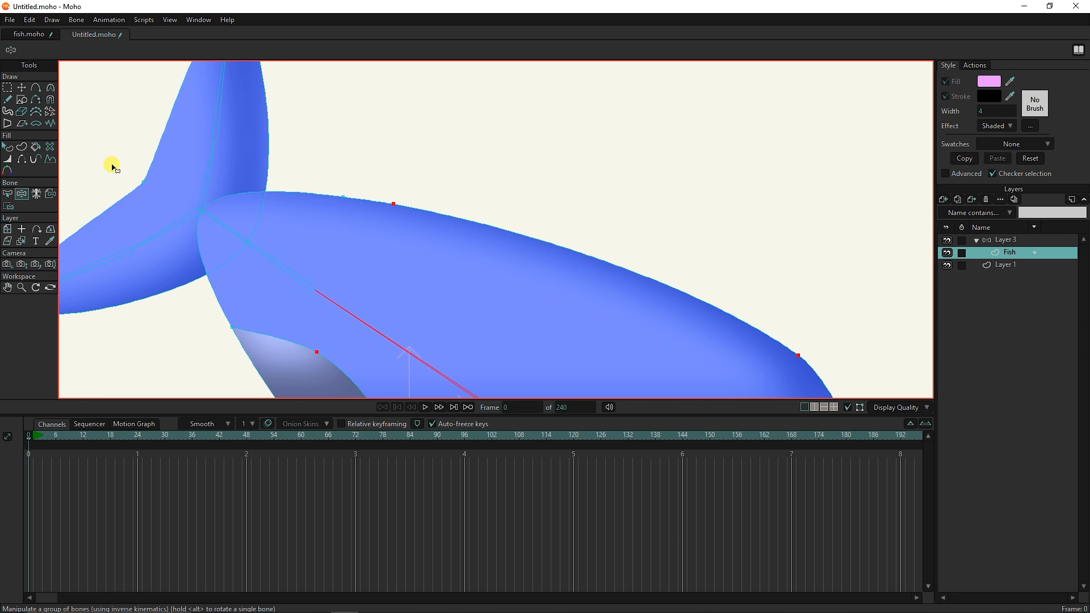
left_click(21, 88)
left_click(379, 199)
left_click_drag(385, 202, 428, 212)
scroll(382, 236, "down", 4)
scroll(420, 278, "down", 3)
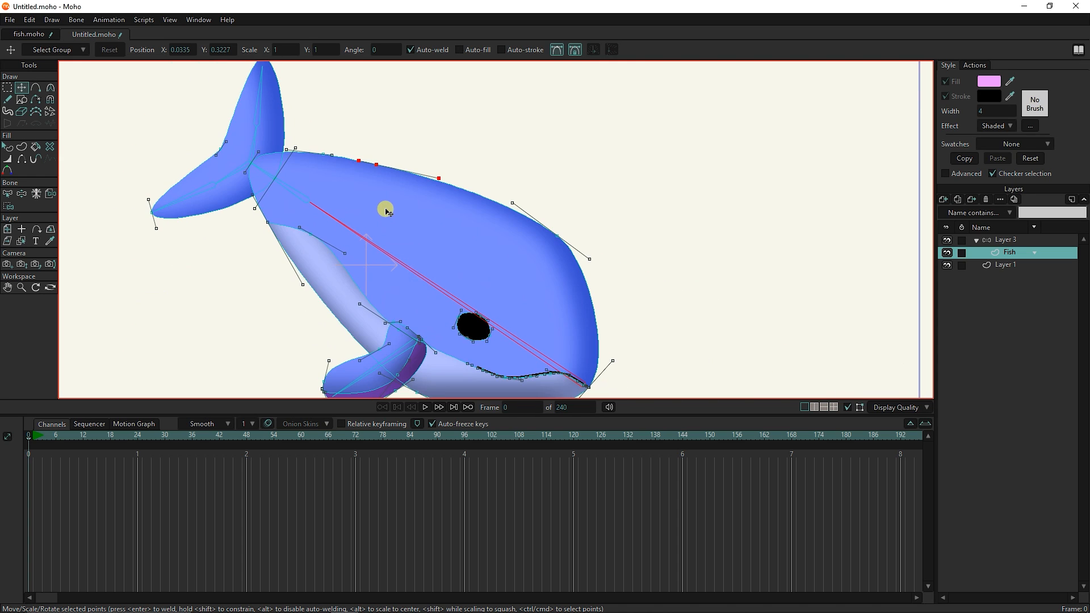
Test how the tail and rear body deform by manipulating the tail bones on the bone layer.
left_click(1006, 240)
left_click(37, 86)
left_click_drag(263, 202, 245, 225)
left_click_drag(286, 159, 266, 209)
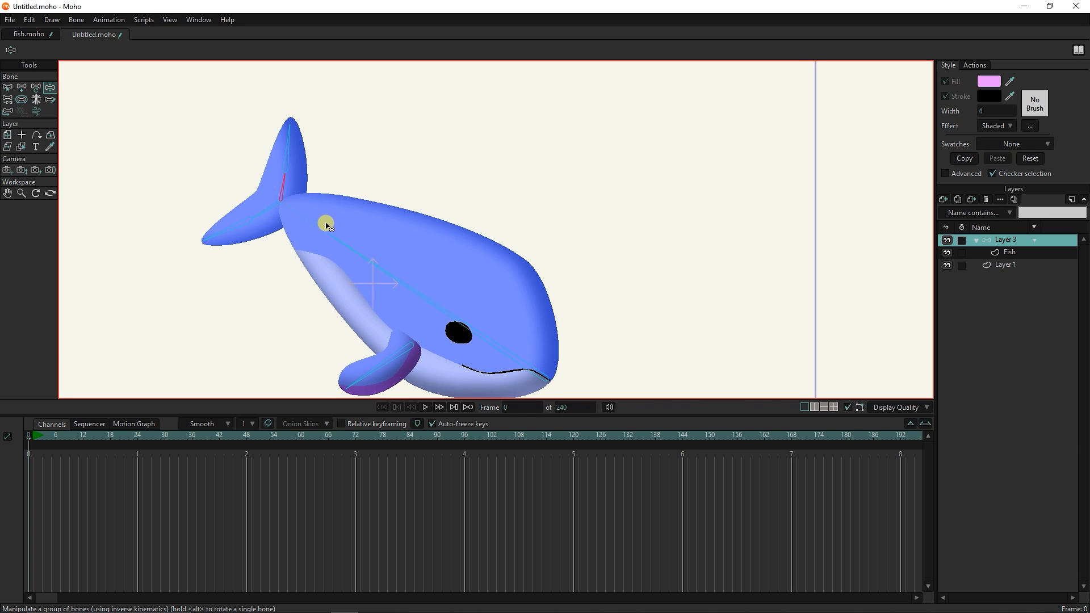
left_click_drag(376, 257, 376, 197)
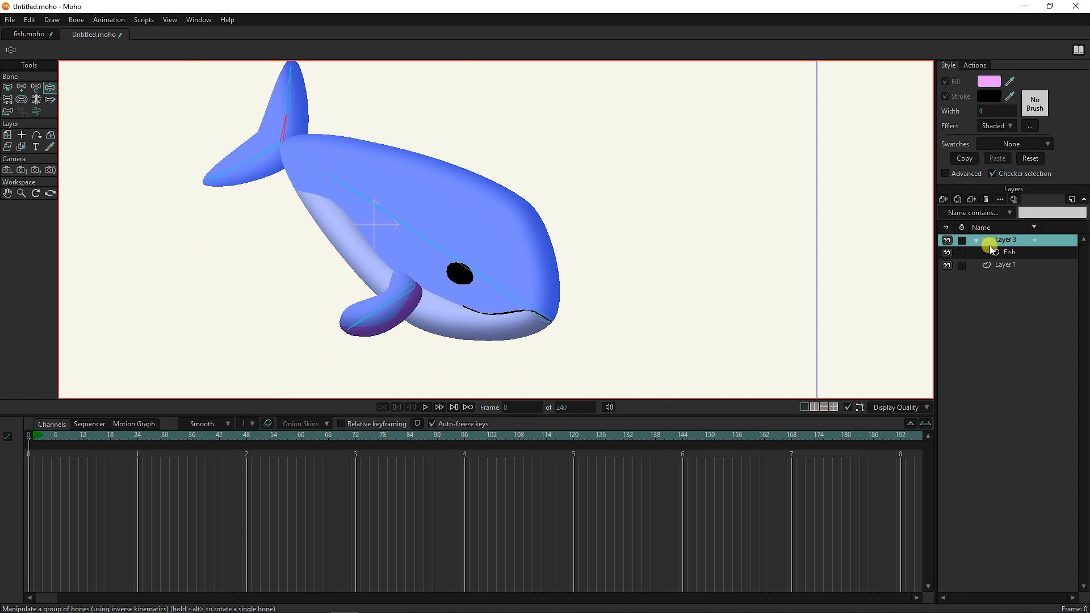
On Layer 1, draw a rectangle that extends beyond the whole camera frame around the fish.
left_click(1002, 267)
scroll(574, 251, "down", 3)
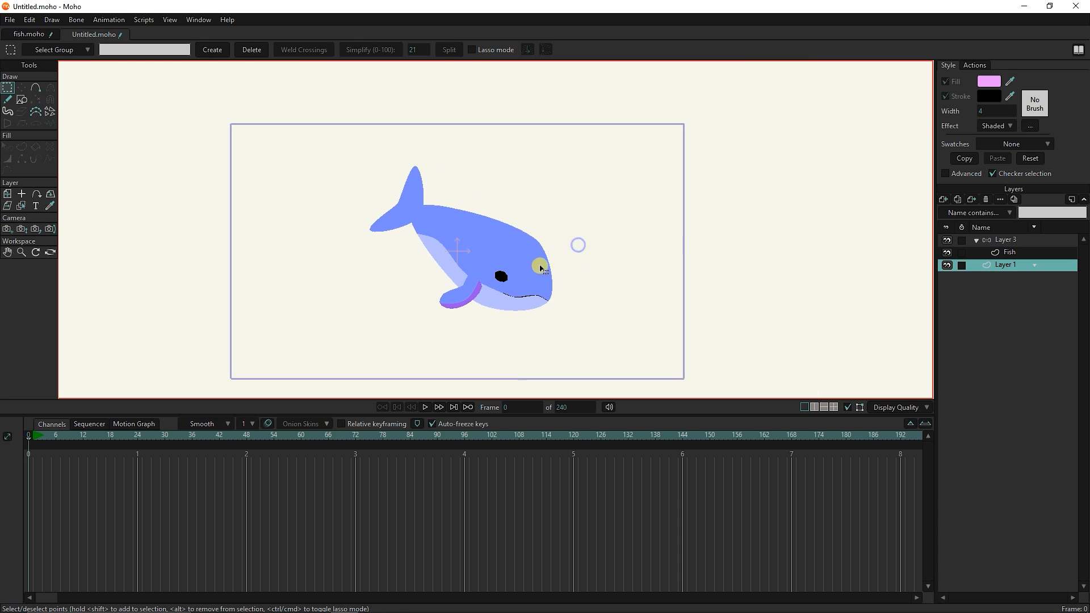
left_click(22, 99)
left_click(122, 50)
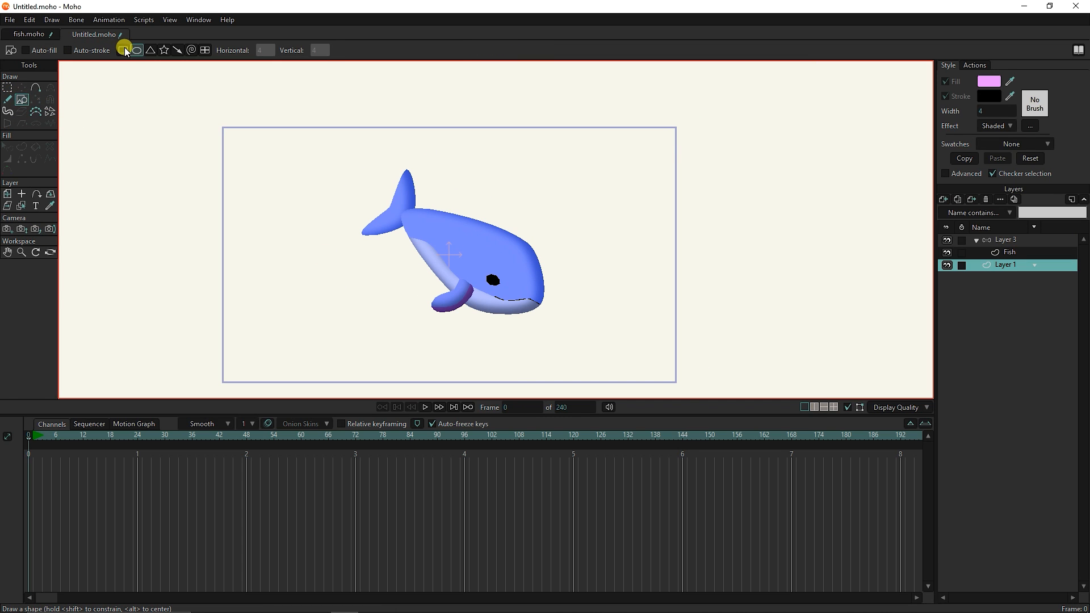
left_click_drag(749, 89, 638, 182)
mouse_move(524, 252)
left_mouse_down()
mouse_move(160, 379)
mouse_move(161, 412)
left_mouse_up()
Create a fill-only shape from the rectangle in blue 43B6FF.
left_click(21, 146)
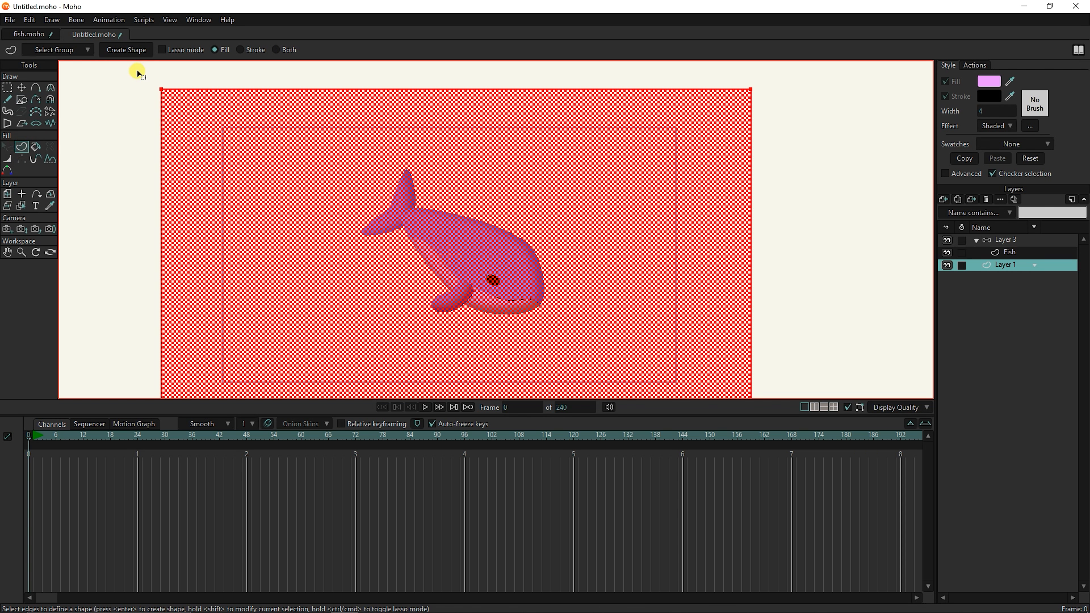
left_click(991, 89)
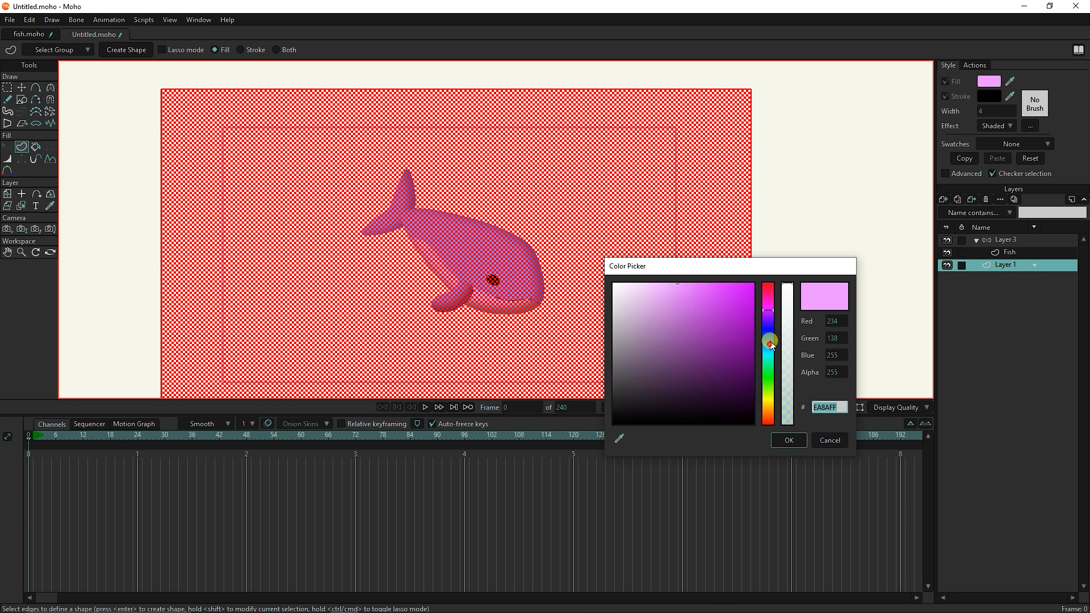
left_click(770, 343)
left_click_drag(686, 289, 684, 280)
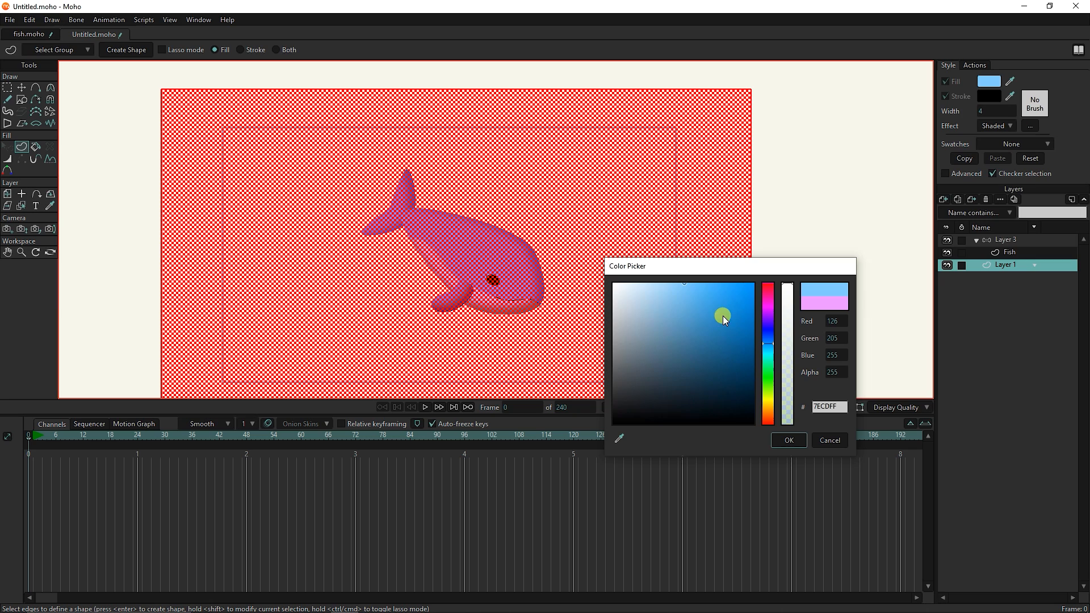
left_click_drag(723, 316, 717, 276)
left_click(788, 440)
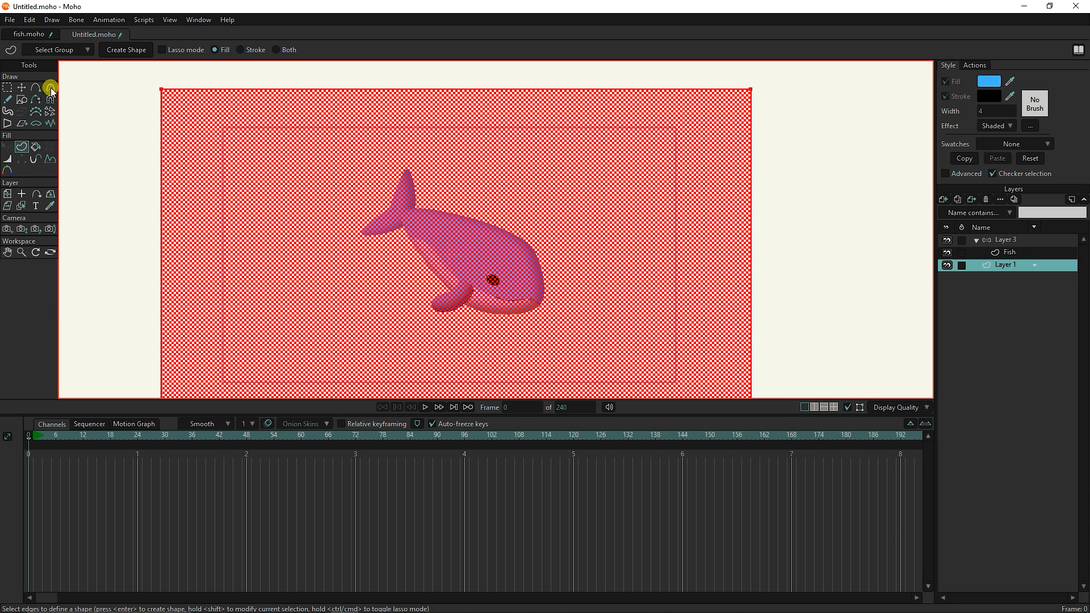
left_click(130, 50)
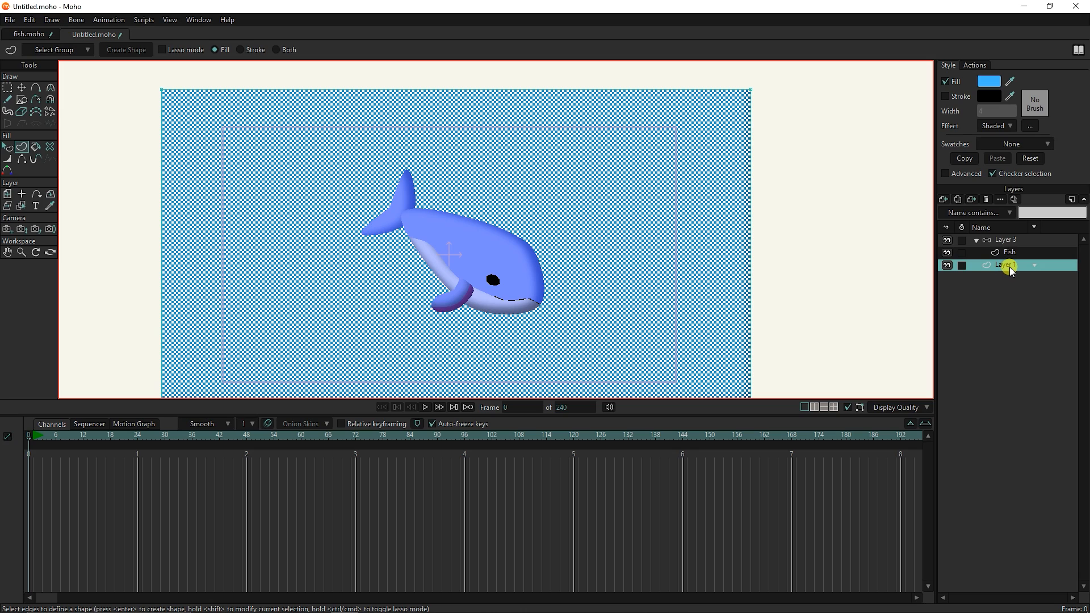
Move Layer 1 above the fish's bone layer and set the blue rectangle's fill effect to plain.
left_click_drag(1016, 263, 1006, 241)
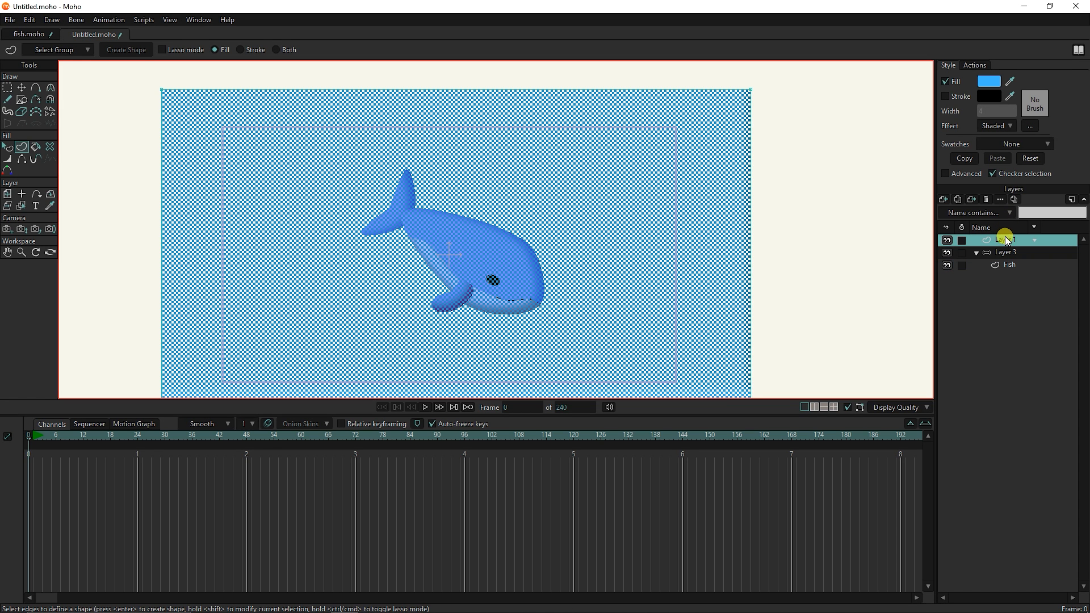
left_click(819, 229)
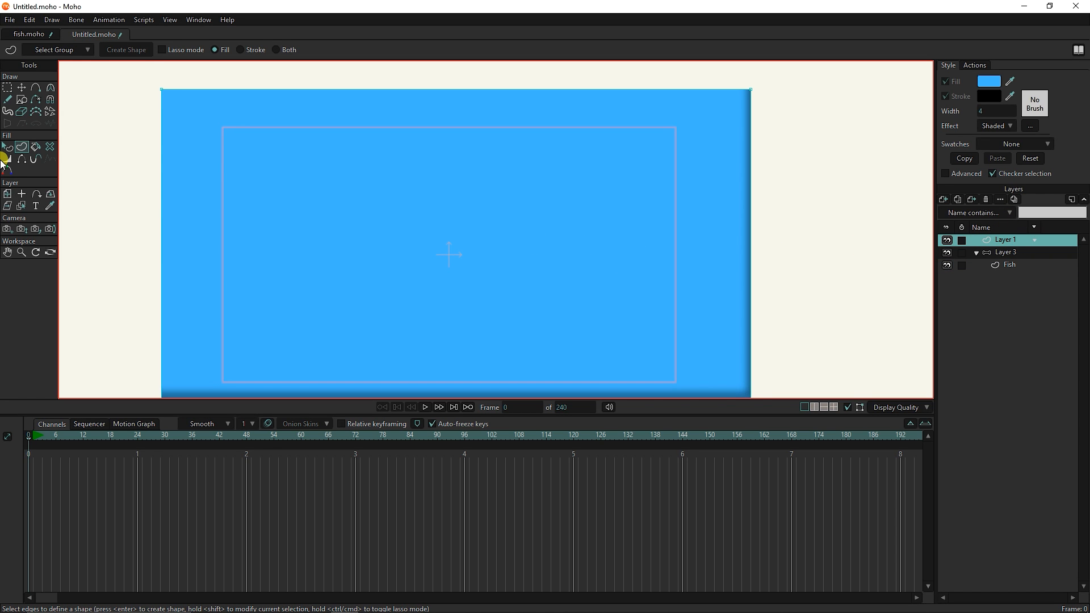
left_click(8, 150)
left_click(275, 214)
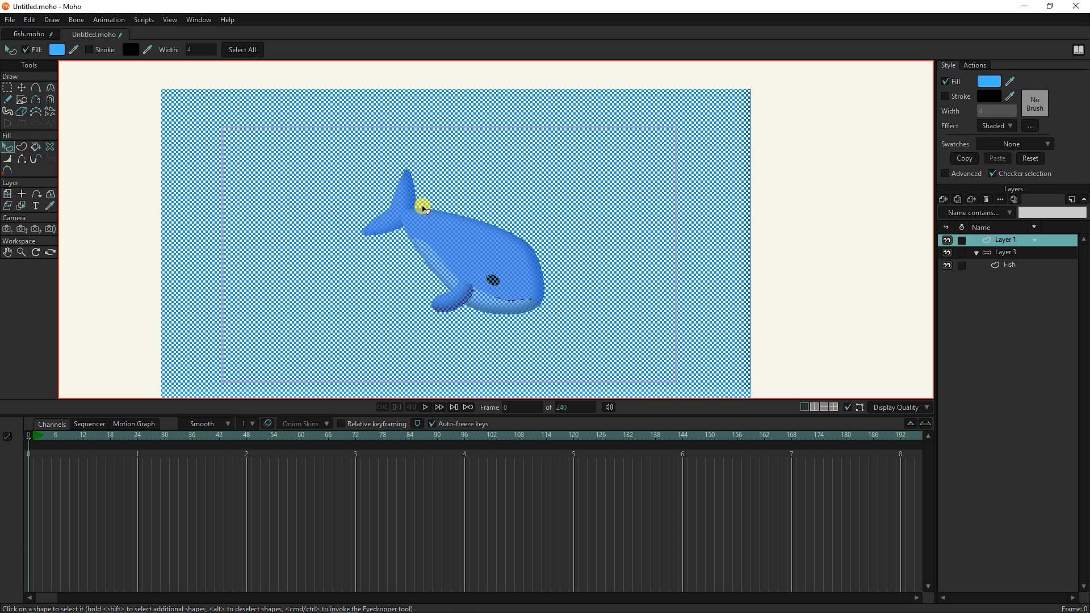
left_click(1009, 126)
left_click(1030, 141)
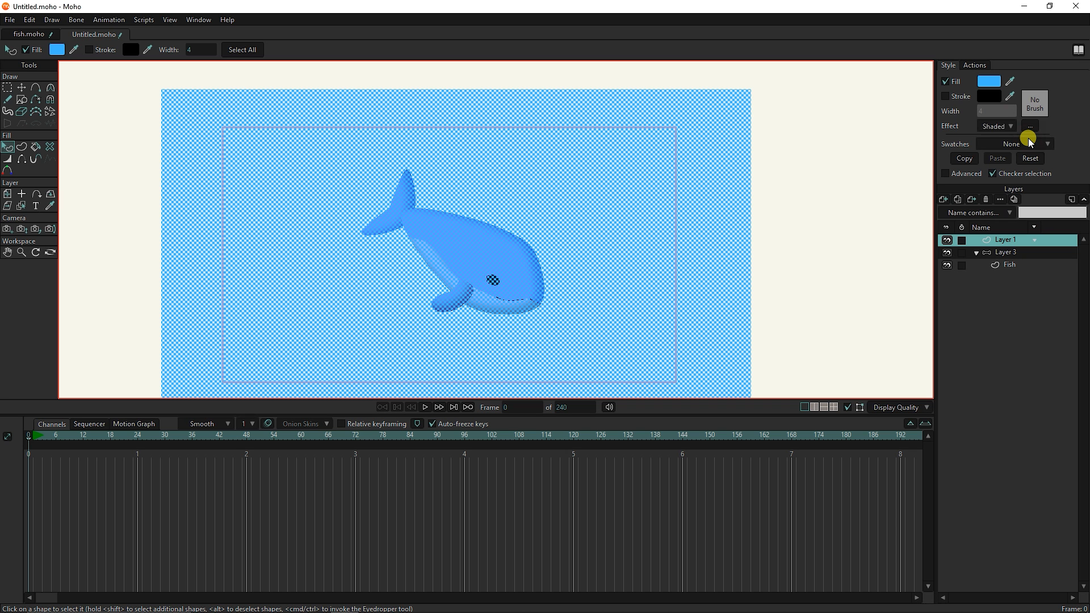
Lower the blue rectangle's fill alpha to 72 and check it in a render preview of the frame.
left_click(989, 81)
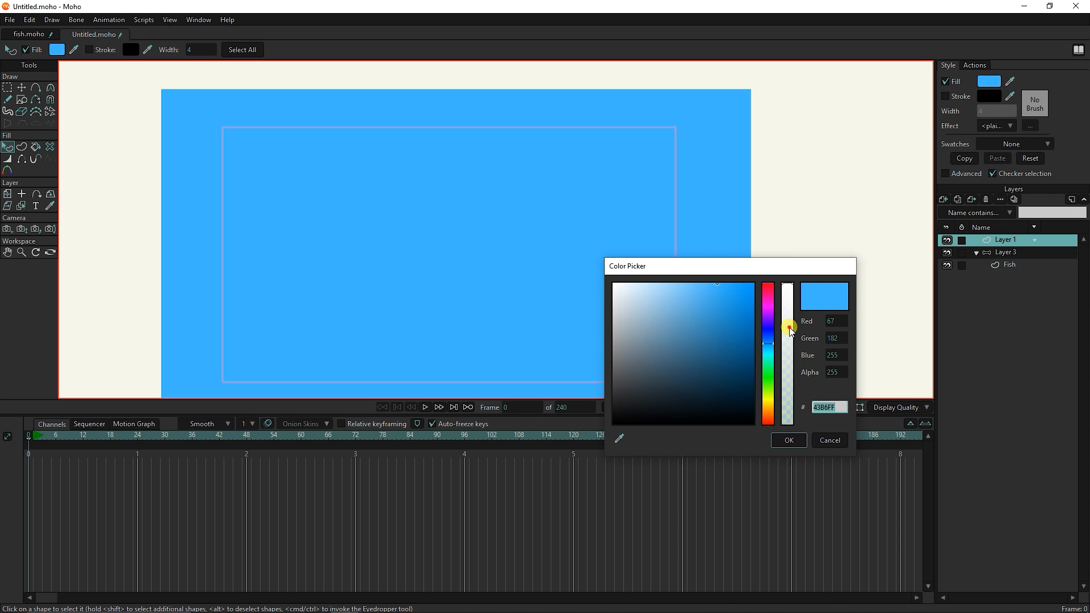
left_click_drag(788, 316, 791, 382)
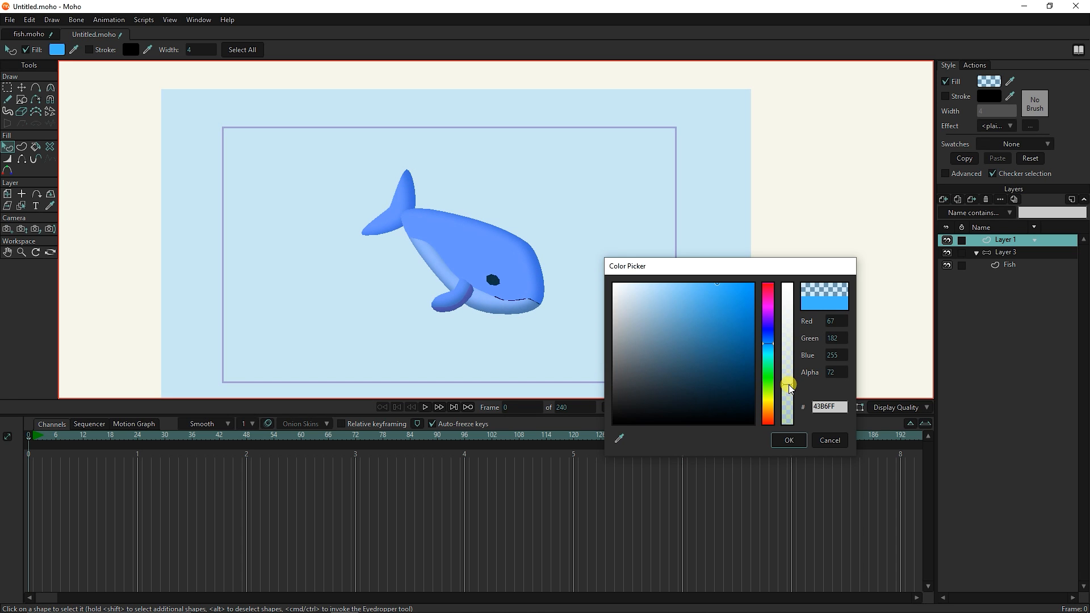
left_click(791, 442)
key("ctrl+r")
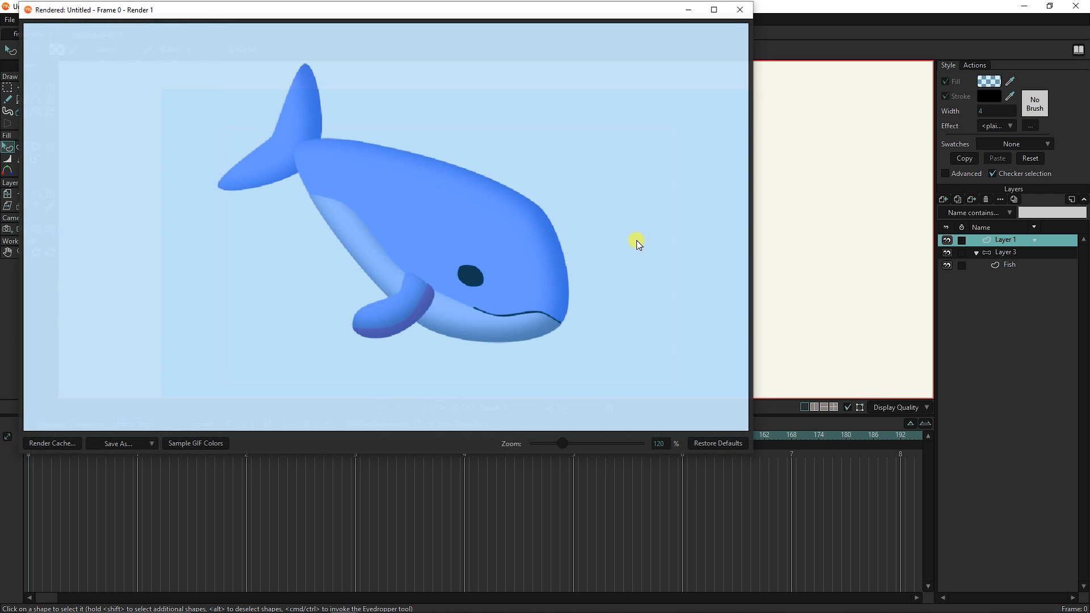
left_click(746, 13)
Set the blue rectangle's fill alpha to 49 and check it in a render preview of the frame.
left_click(945, 96)
left_click(989, 82)
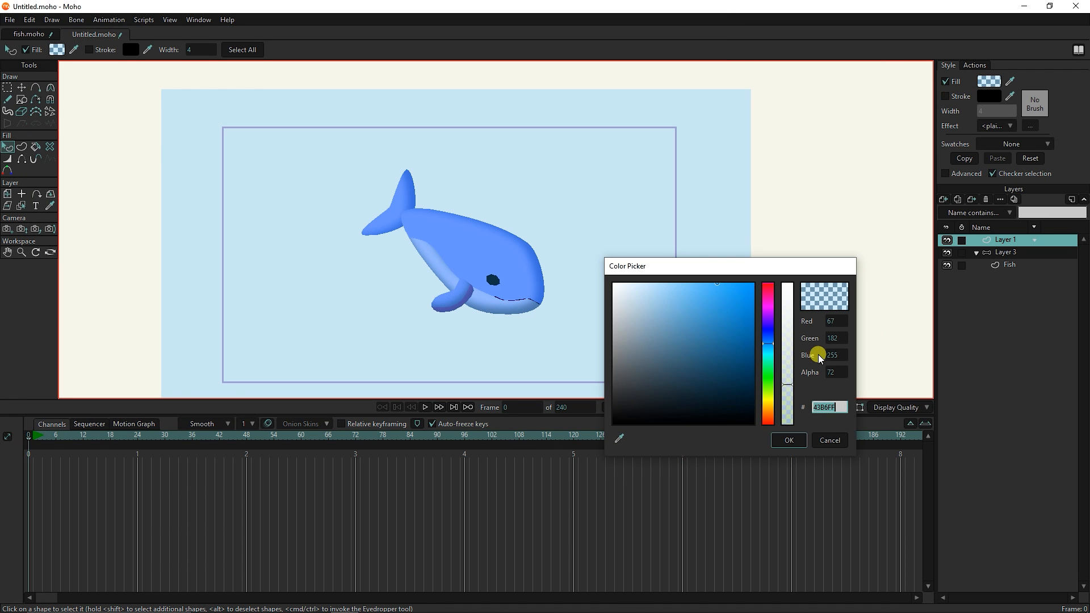
left_click(789, 444)
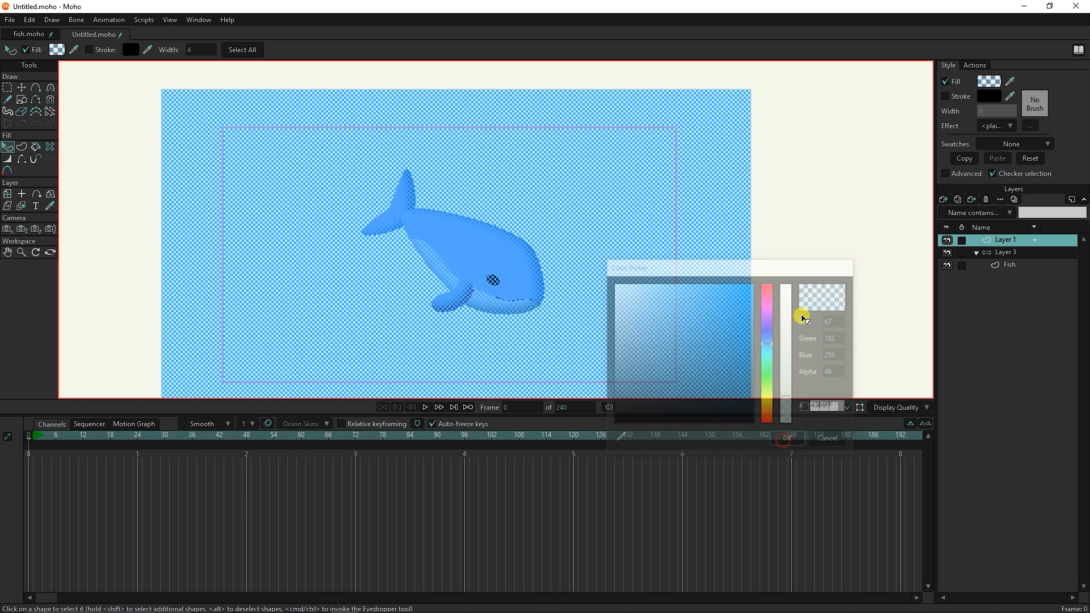
key("ctrl+r")
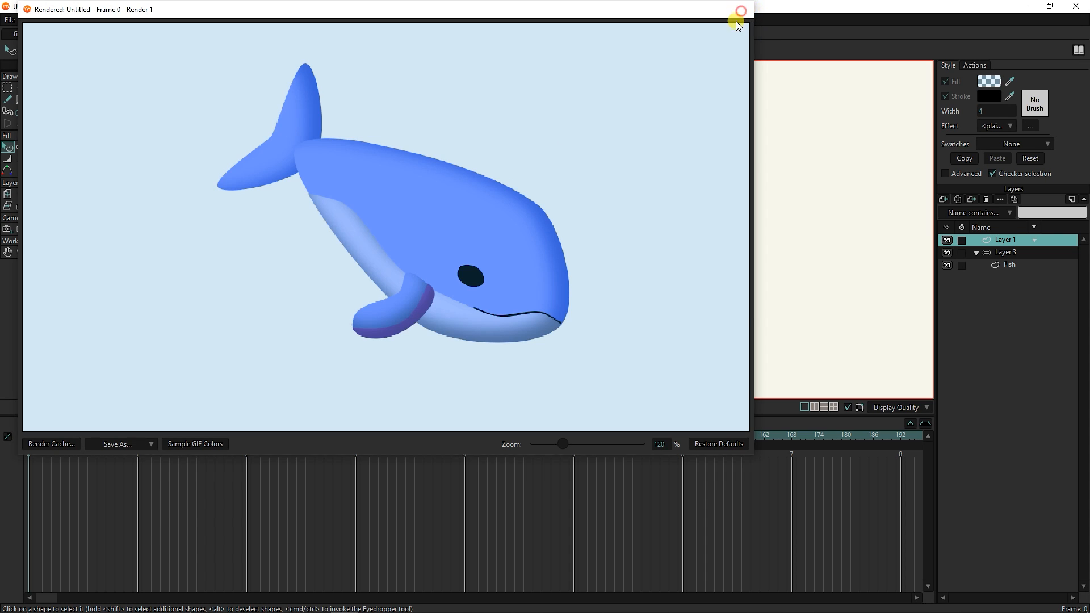
left_click(741, 10)
Hide the blue rectangle's layer and add a new vector layer named "bubble".
left_click(947, 240)
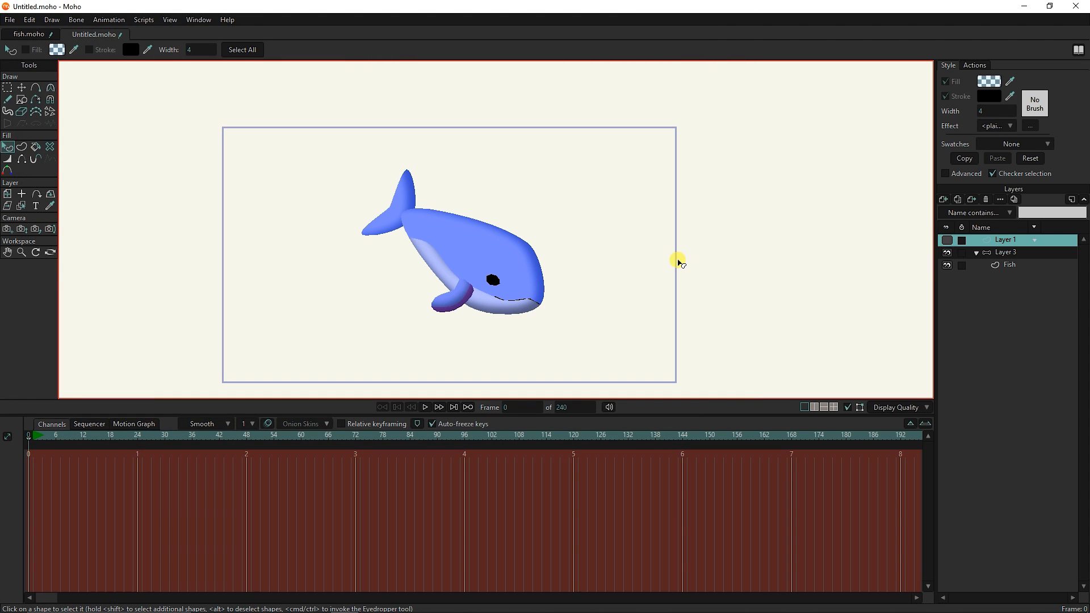
left_click_drag(679, 262, 660, 236)
left_click(943, 199)
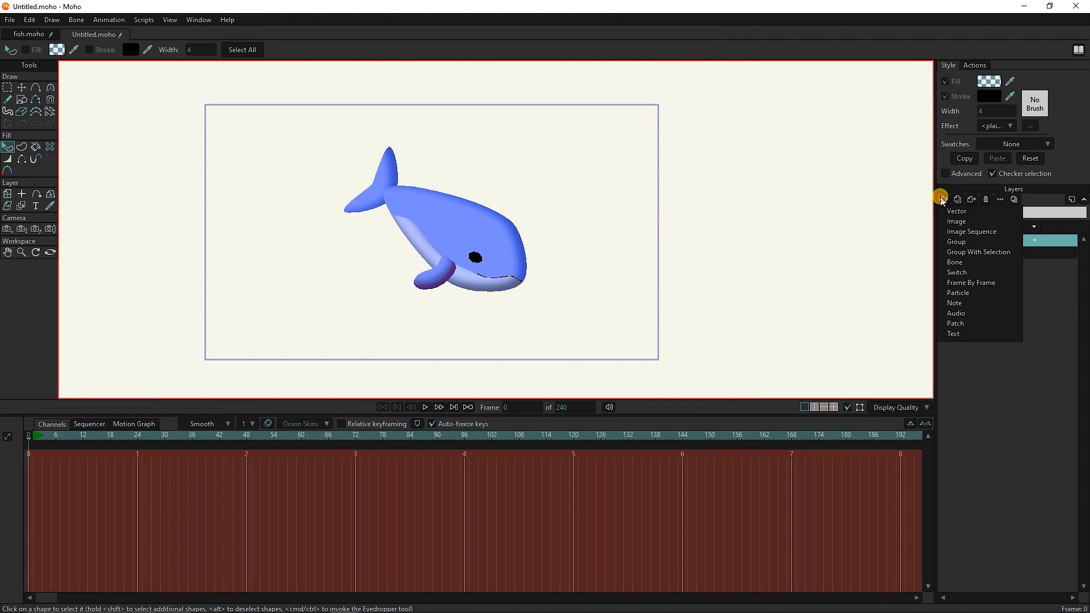
left_click(945, 211)
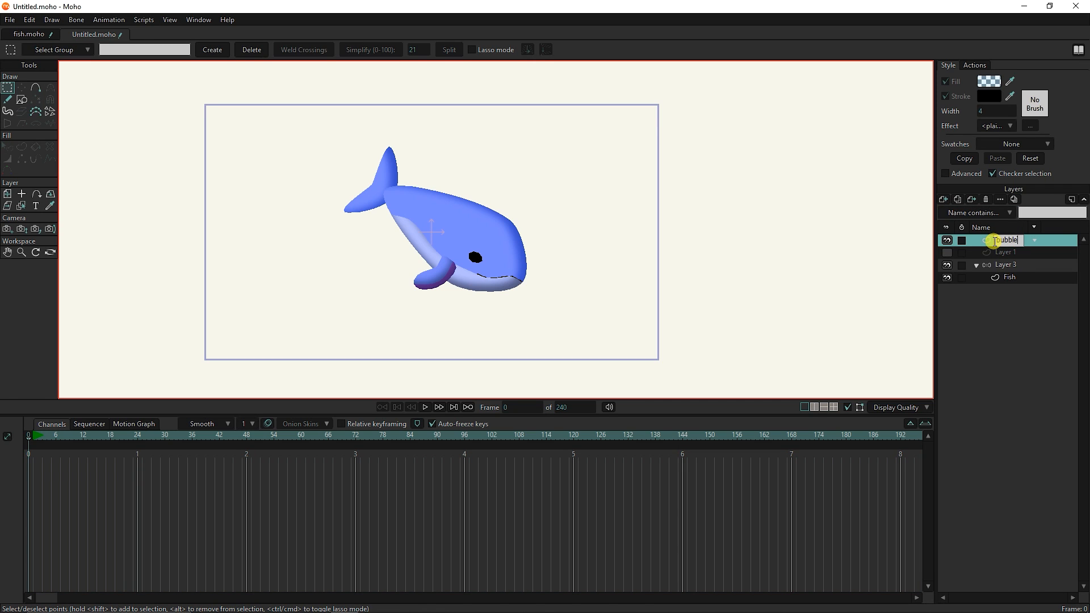
left_click(987, 246)
Rename the hidden blue rectangle's layer as "sea", leaving it hidden.
left_click(947, 253)
left_click(947, 253)
left_click(1004, 253)
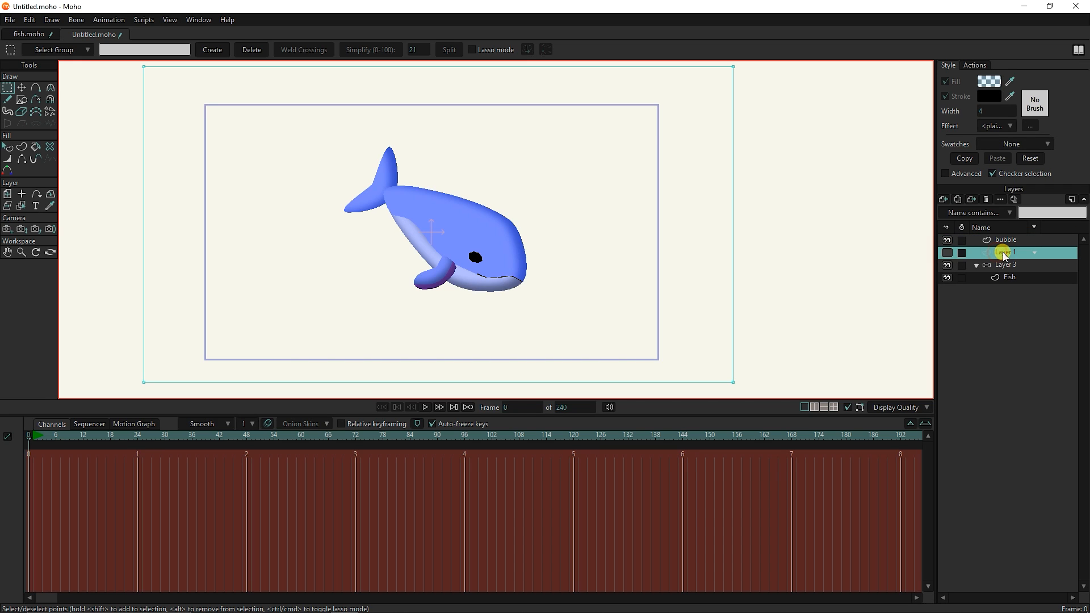
type("bubble")
On the bubble layer, choose the oval shape tool and set the fill colour to opaque white FFFFFF.
left_click(998, 243)
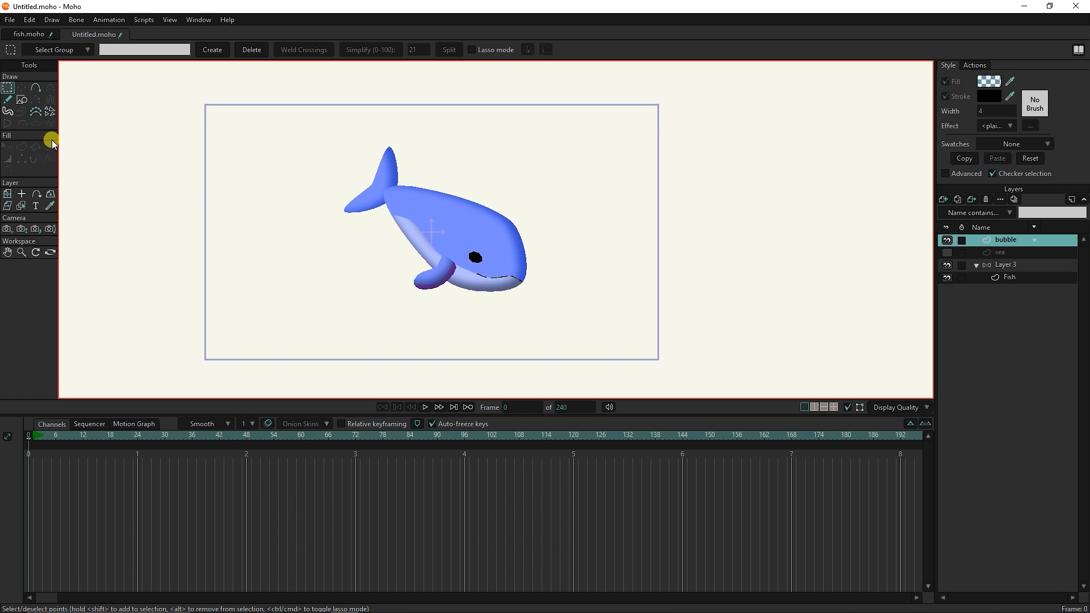
left_click(22, 100)
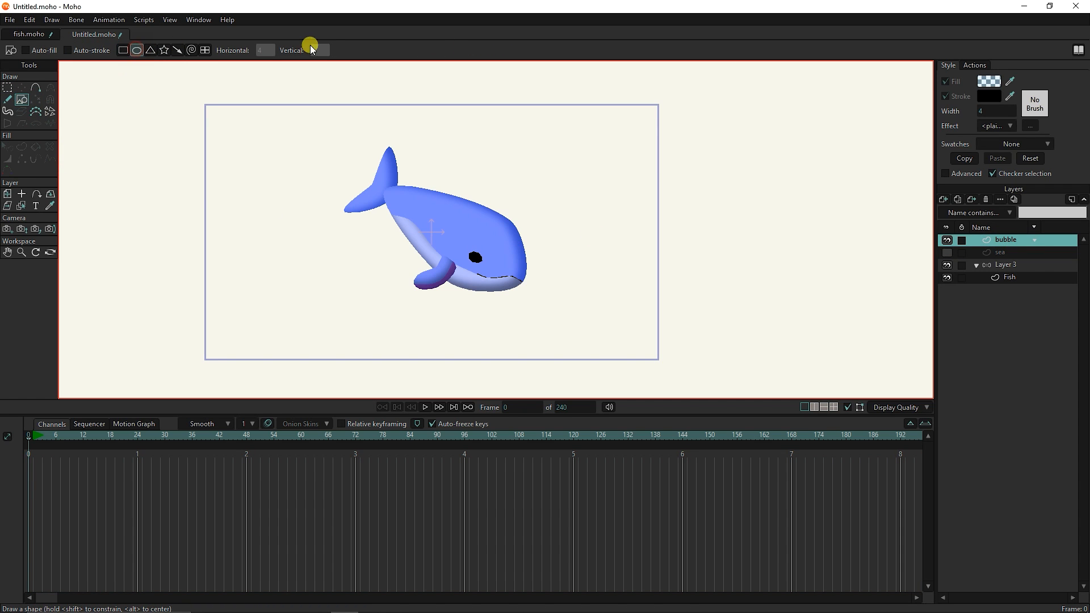
left_click(989, 81)
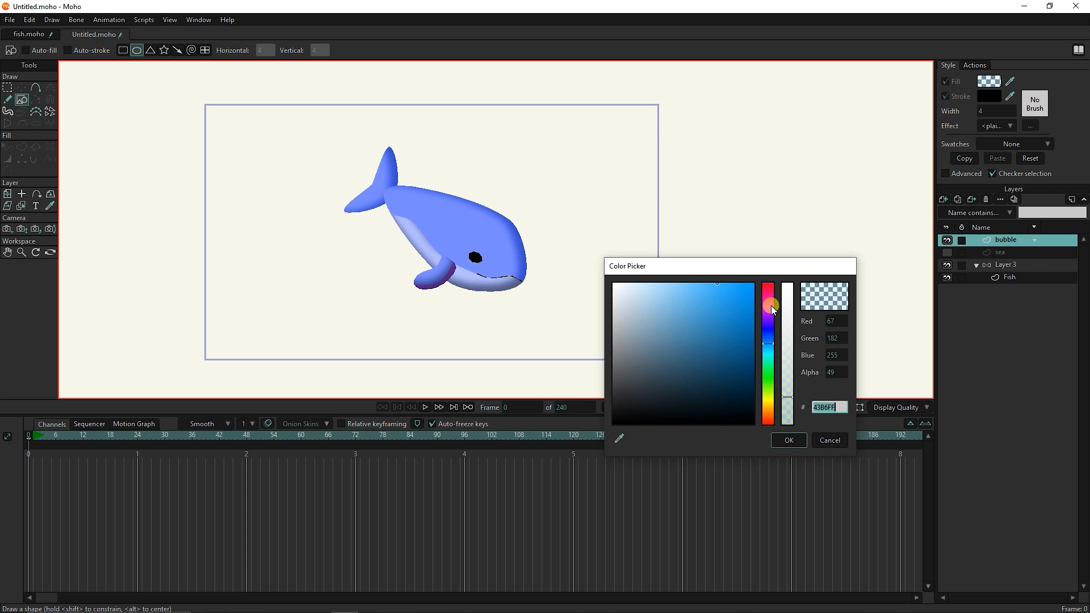
left_click(614, 284)
left_click_drag(781, 372, 786, 285)
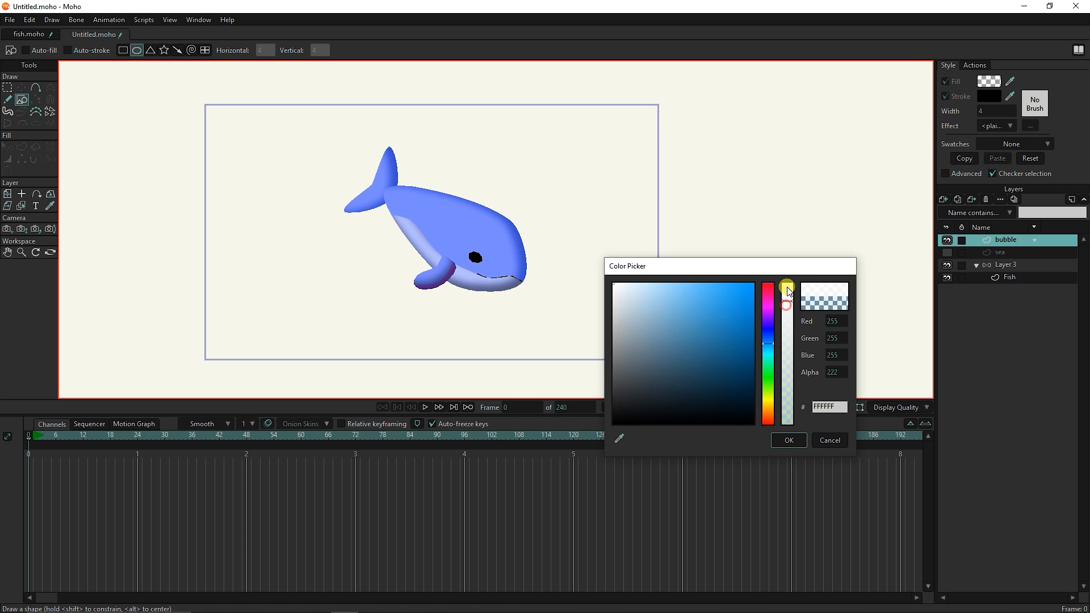
left_click(789, 440)
Turn on automatic filling and draw a small white circle just above the front of the fish's head.
scroll(542, 177, "up", 2)
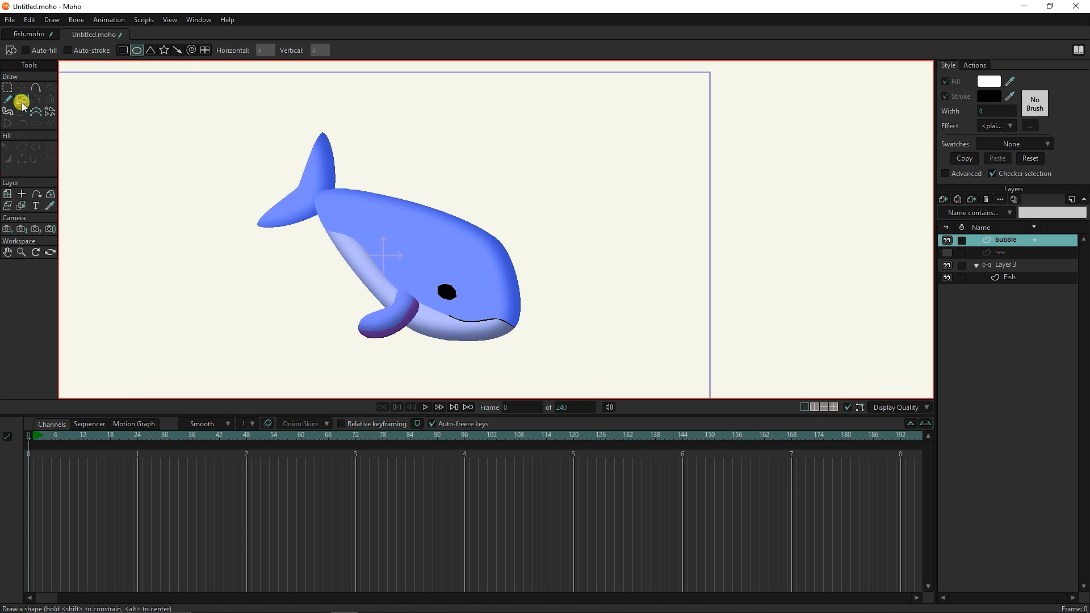
left_click(29, 49)
left_click_drag(505, 199, 538, 228)
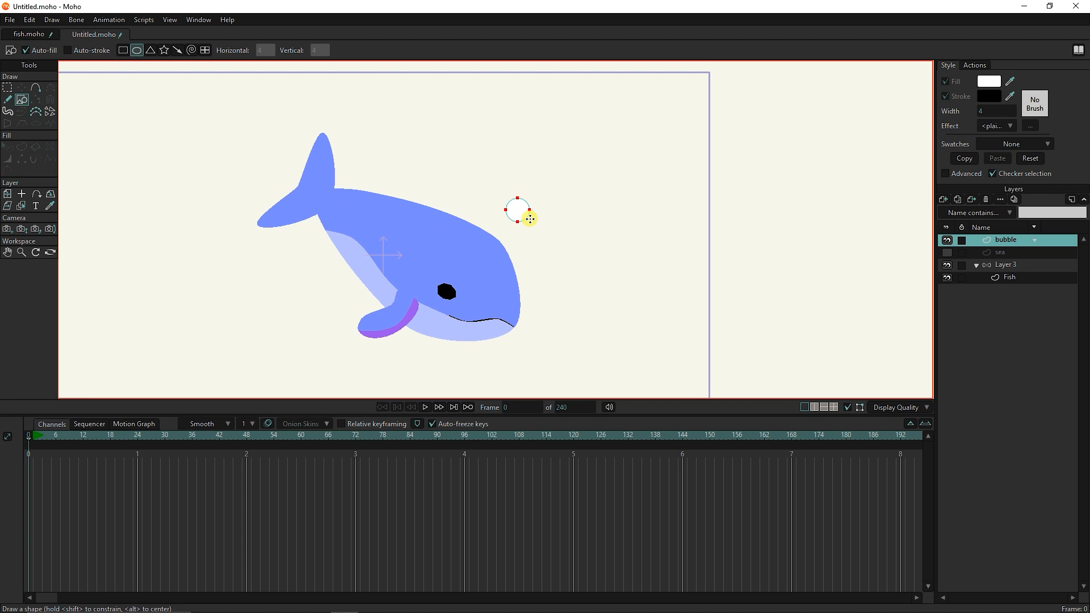
Draw two smaller white circles close to the lower right of the first bubble.
scroll(538, 228, "up", 3)
left_click_drag(550, 267, 567, 285)
left_click_drag(563, 220, 591, 260)
scroll(464, 292, "down", 3)
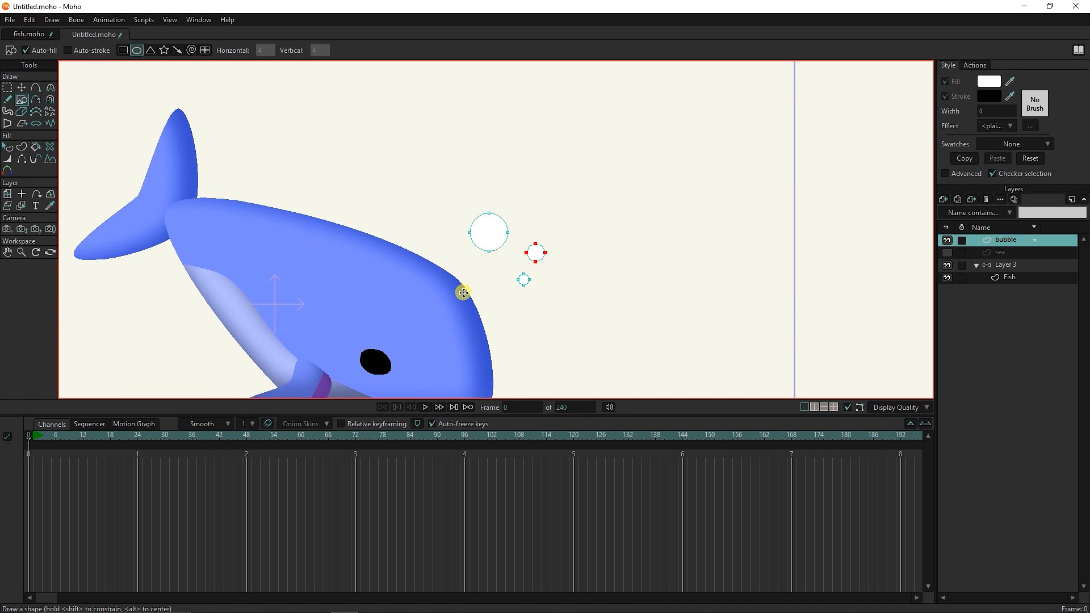
scroll(521, 290, "down", 2)
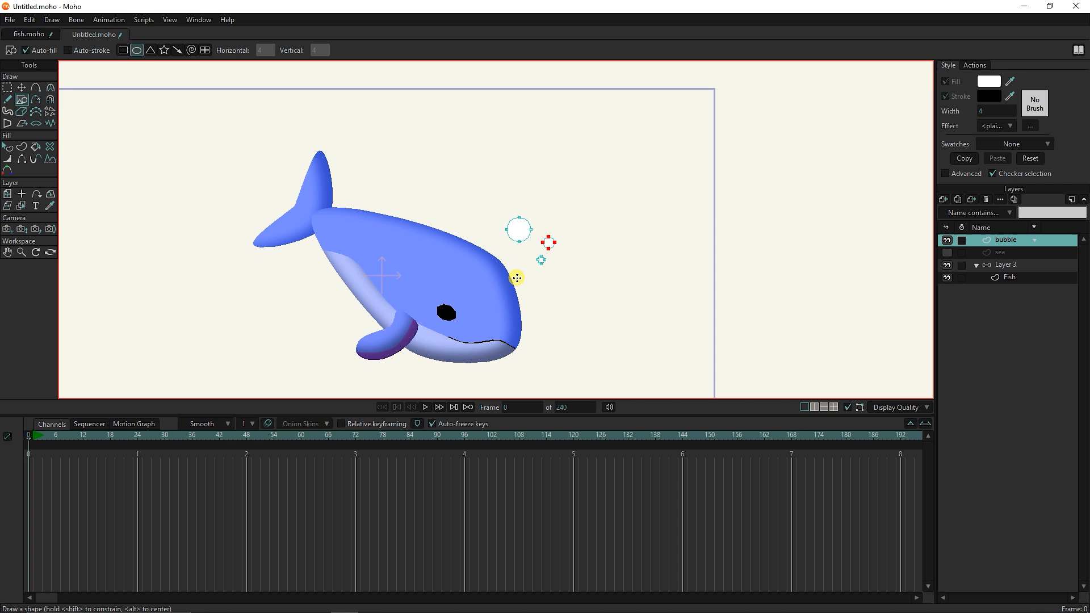
Copy the medium-sized white circle and delete it from the bubble layer.
key("t")
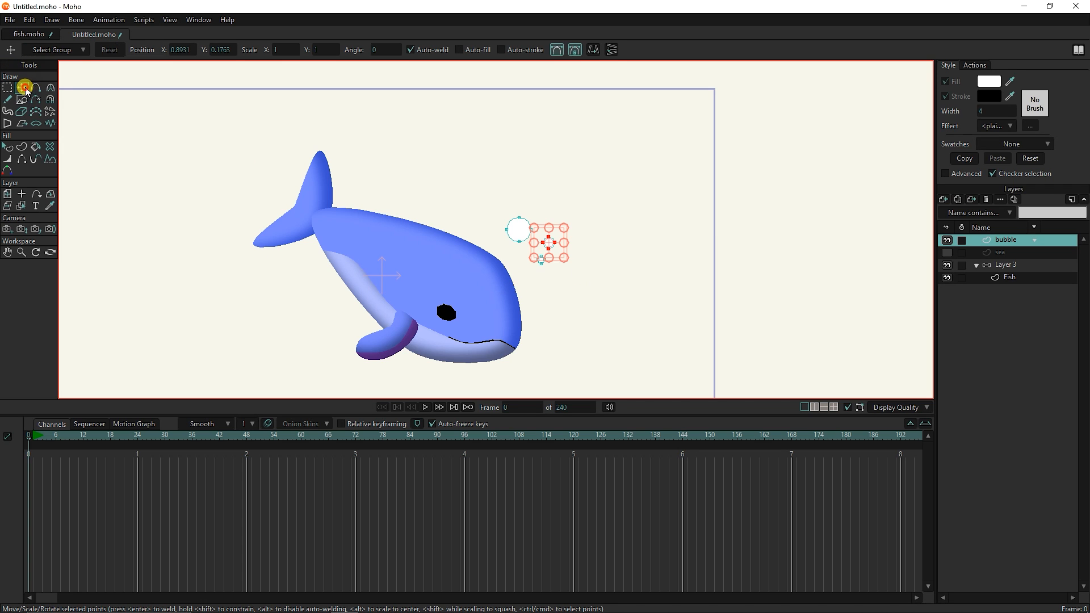
scroll(549, 243, "up", 2)
key("ctrl+c")
key("ctrl+v")
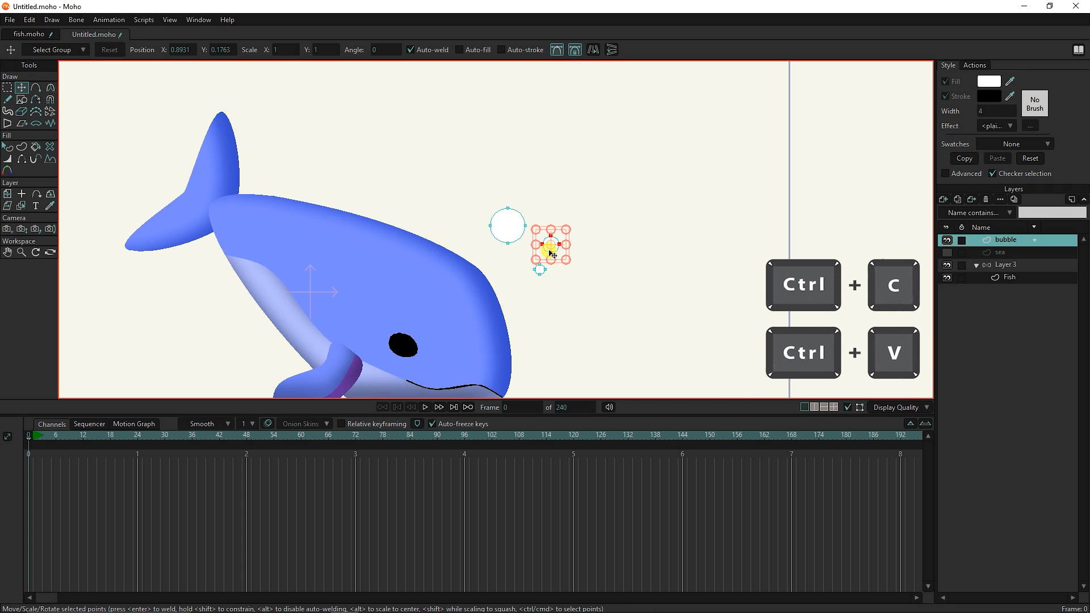
key("Delete")
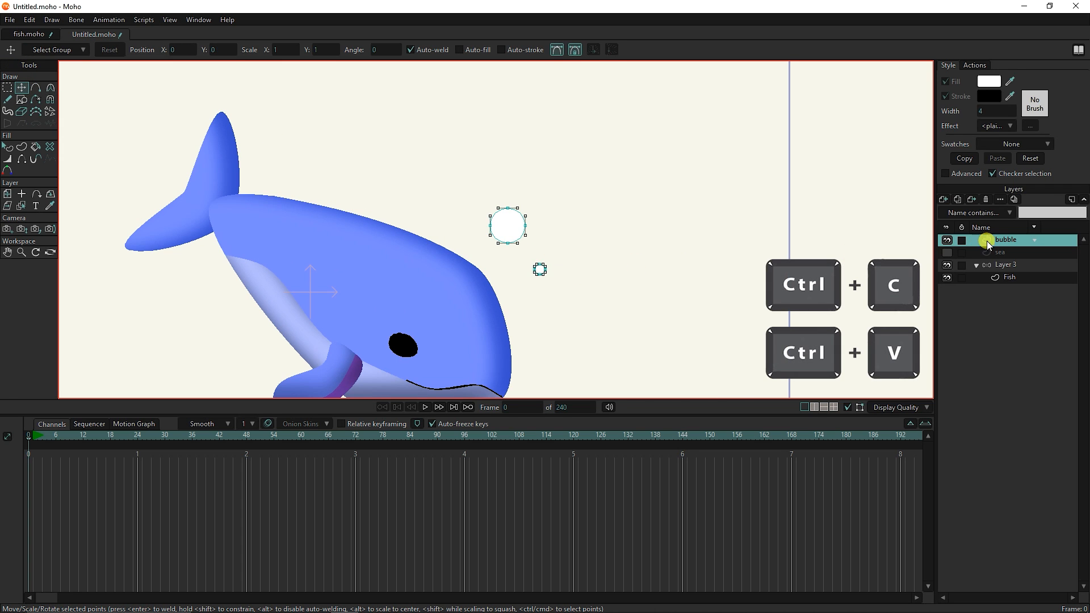
Add a new vector layer above the bubble layer and paste the copied medium circle onto it.
left_click(948, 204)
left_click(965, 220)
double_click(1002, 240)
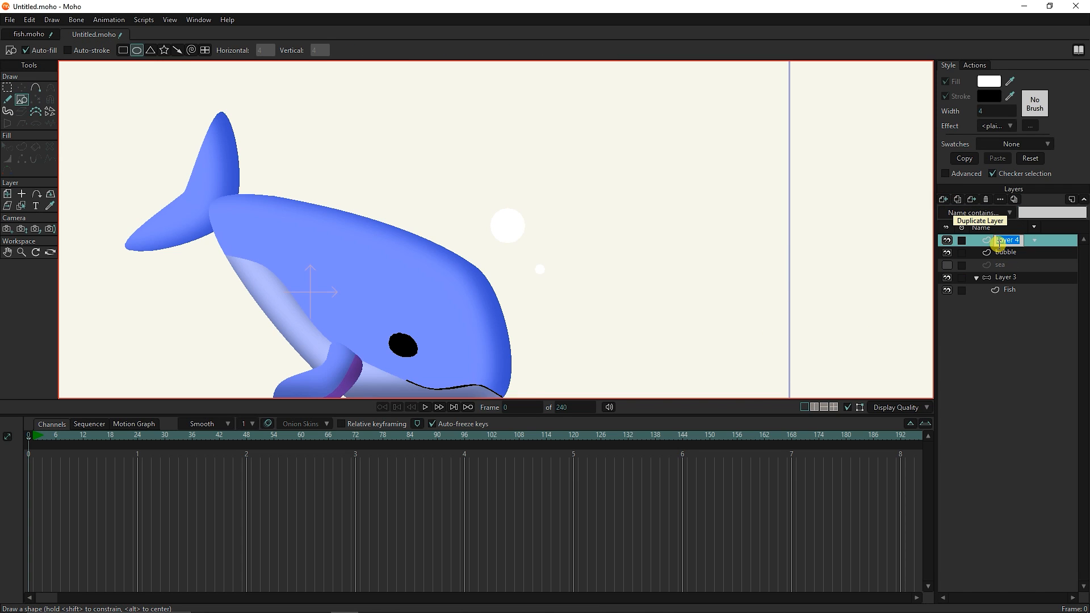
key("ctrl+v")
key("t")
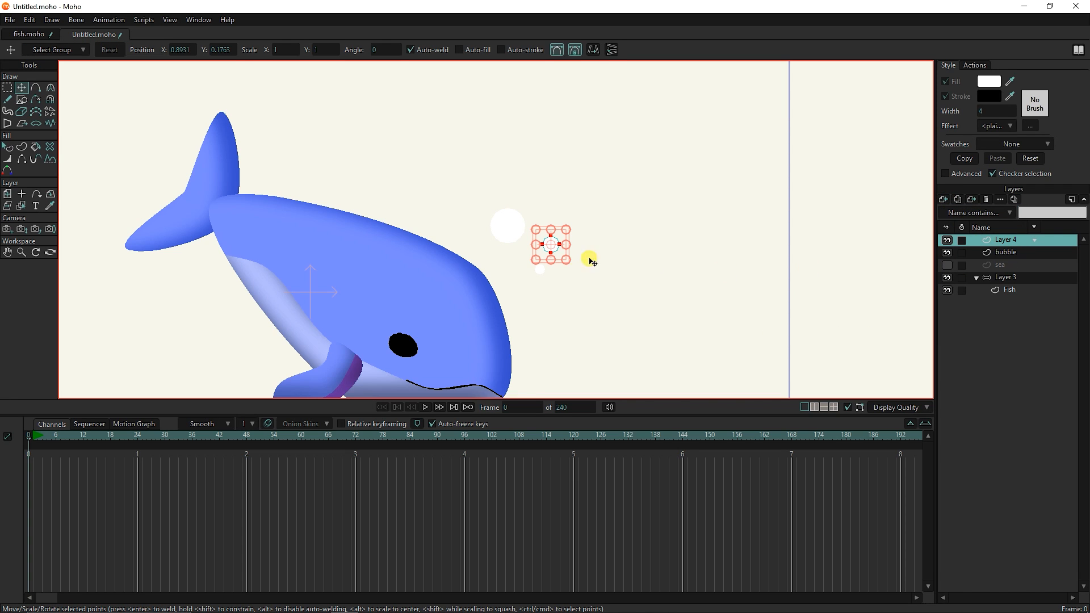
left_click(781, 277)
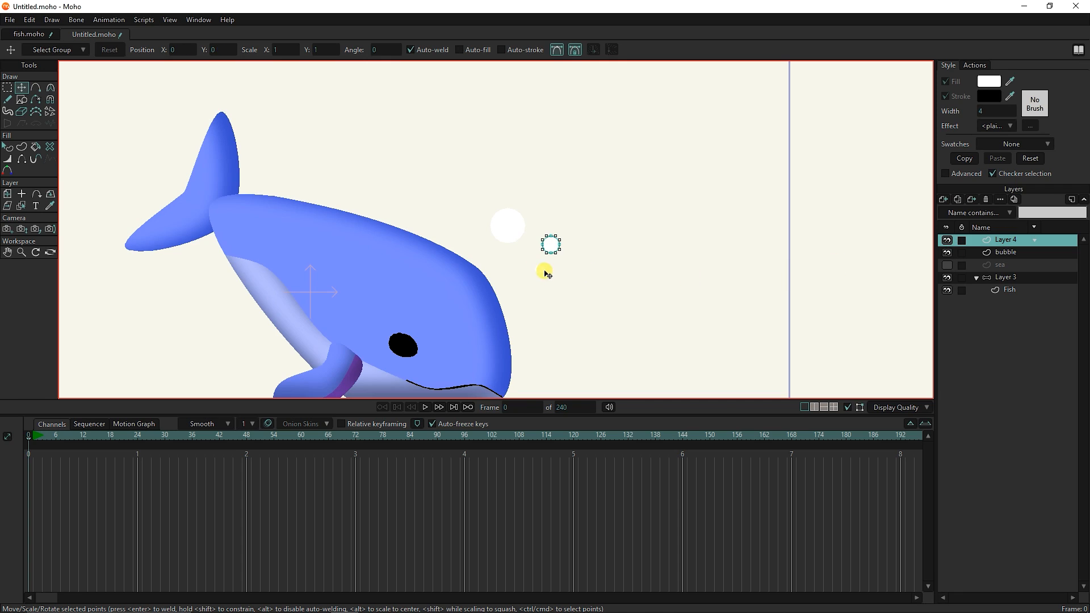
Move the largest white circle from the bubble layer onto another new vector layer by cutting and pasting it.
left_click(1005, 254)
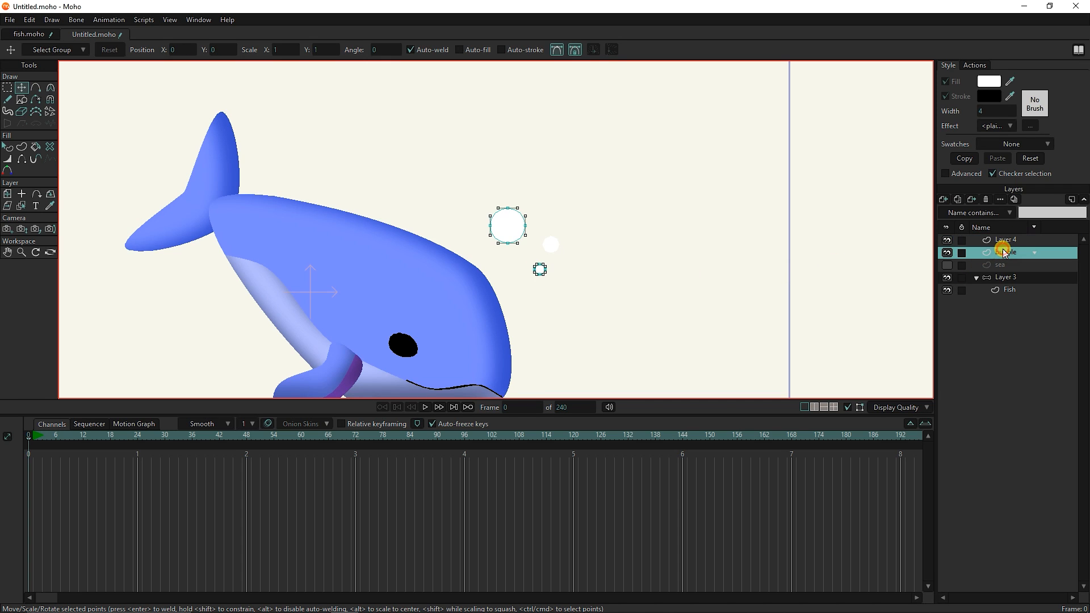
left_click(937, 257)
left_click(507, 226)
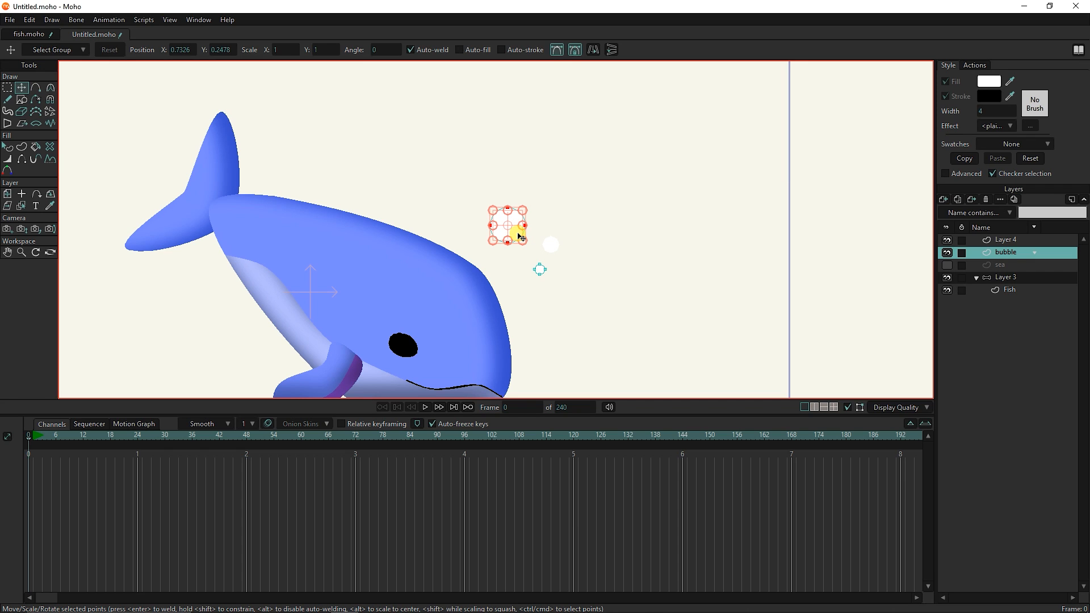
left_click(519, 235)
left_click(1009, 241)
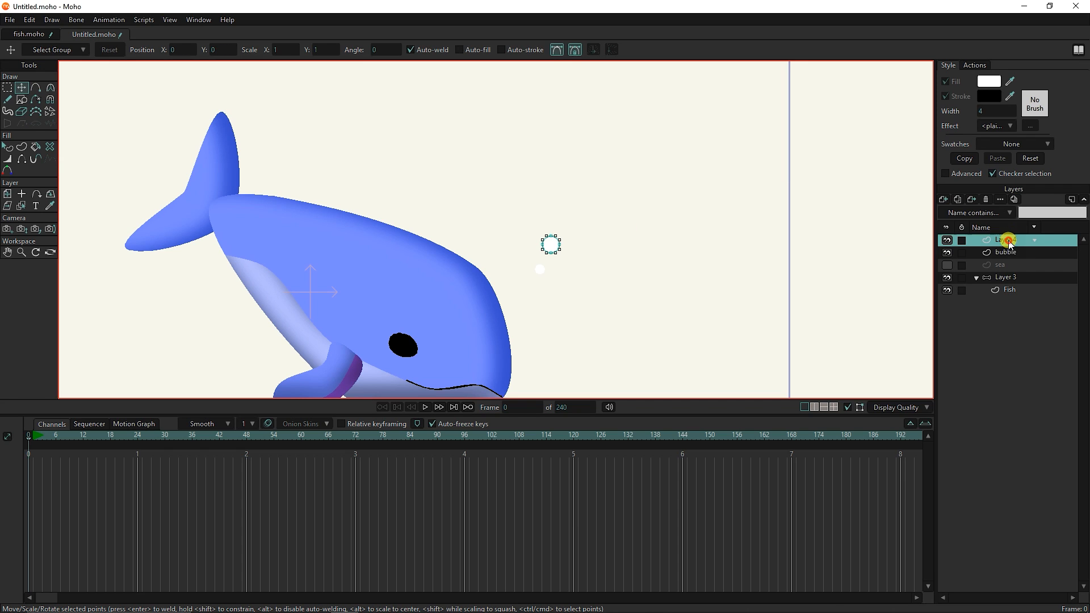
left_click(942, 199)
left_click(998, 214)
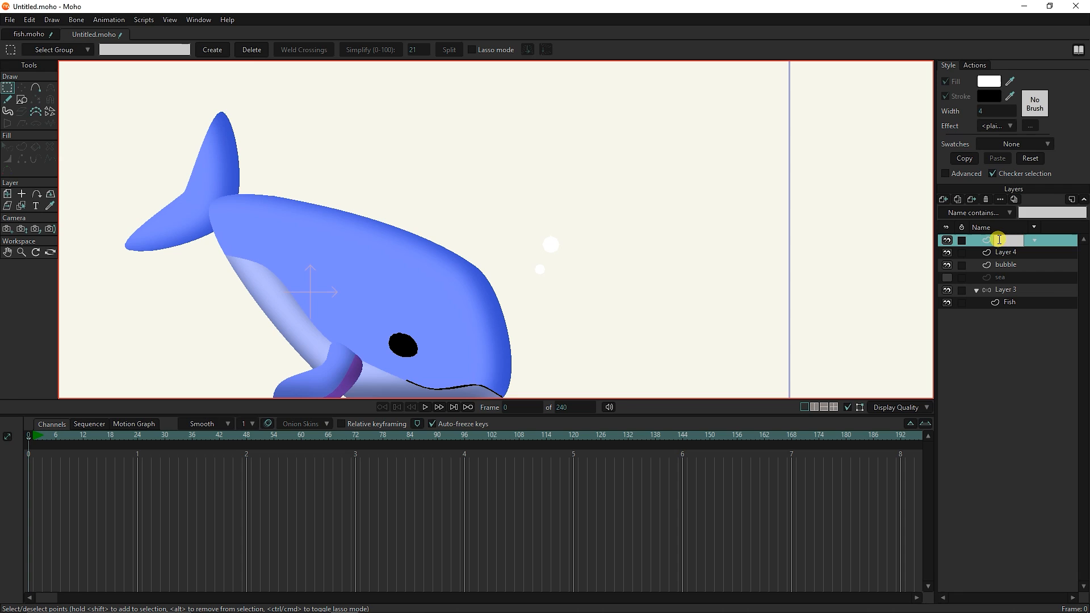
left_click(989, 242)
Rename the medium circle's layer as "bubble 2" and the largest circle's layer as "bubble 3".
left_click(1005, 264)
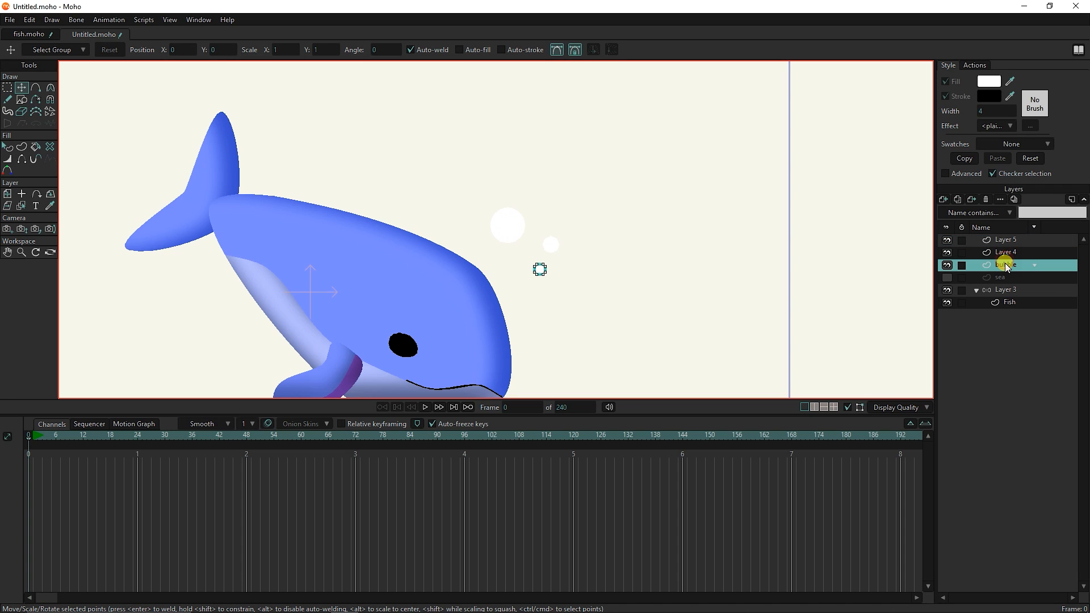
left_click(1010, 255)
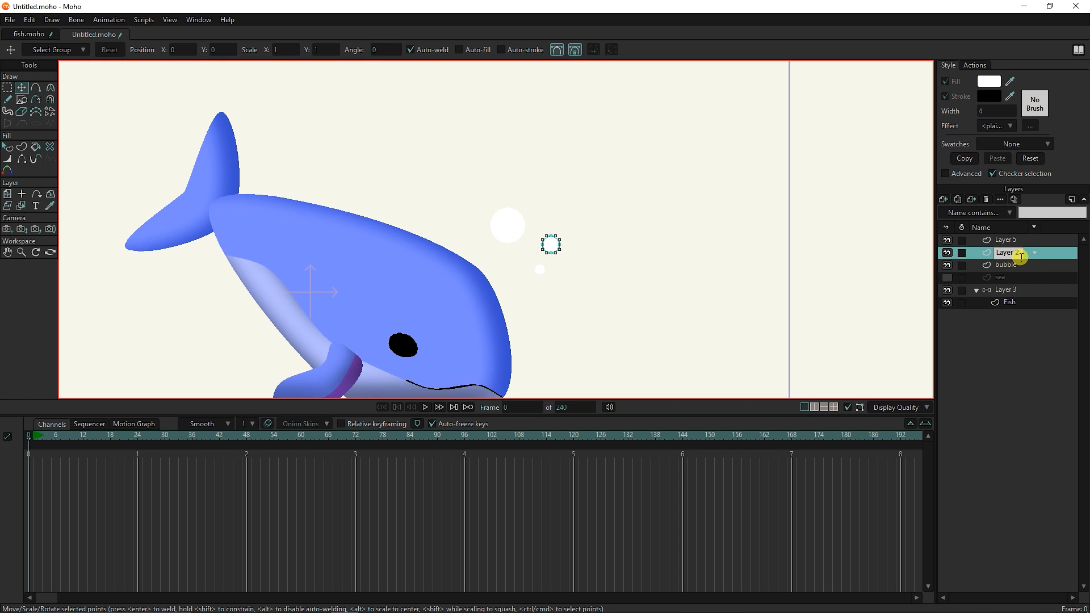
left_click(1007, 267)
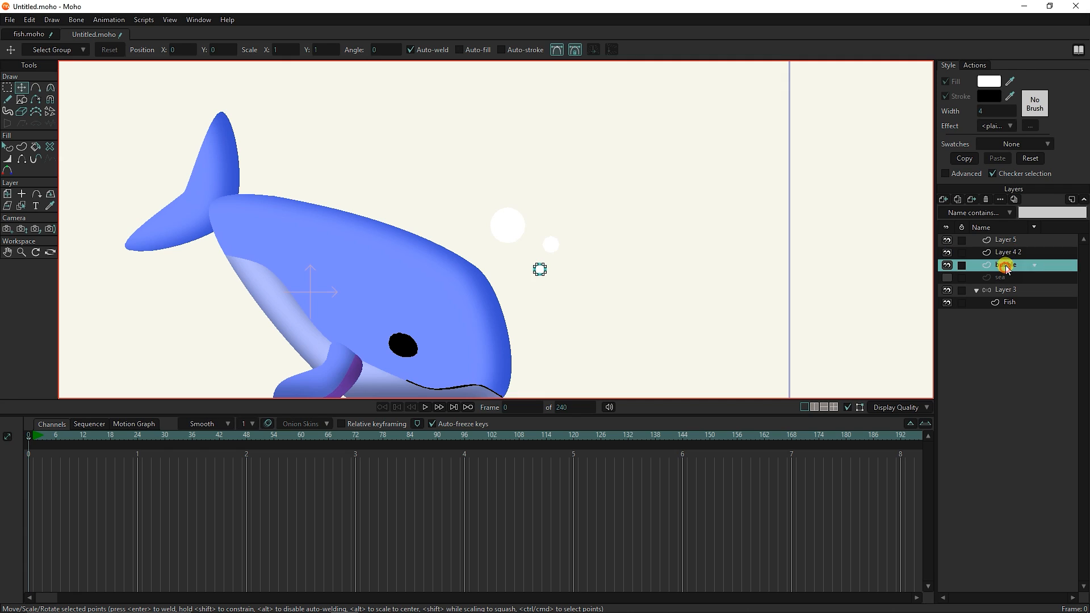
double_click(1008, 265)
left_click(1015, 253)
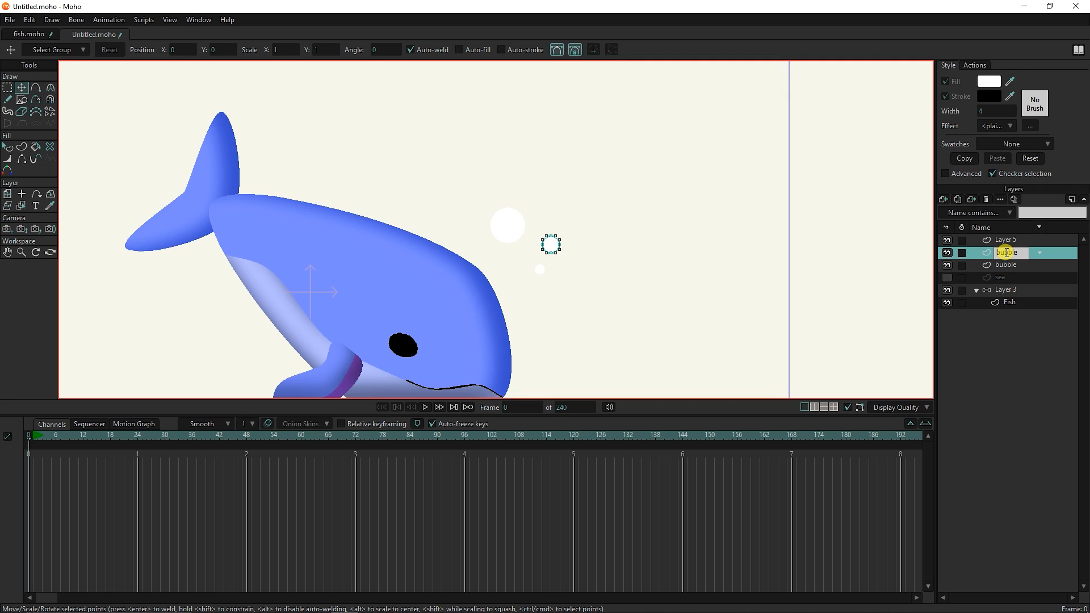
left_click(1009, 241)
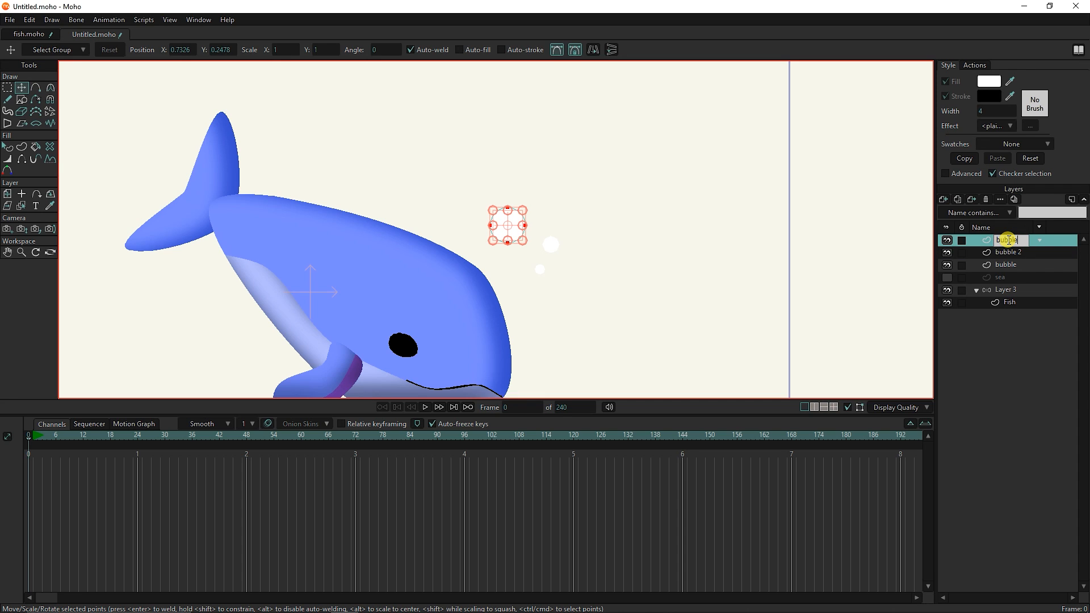
key("Return")
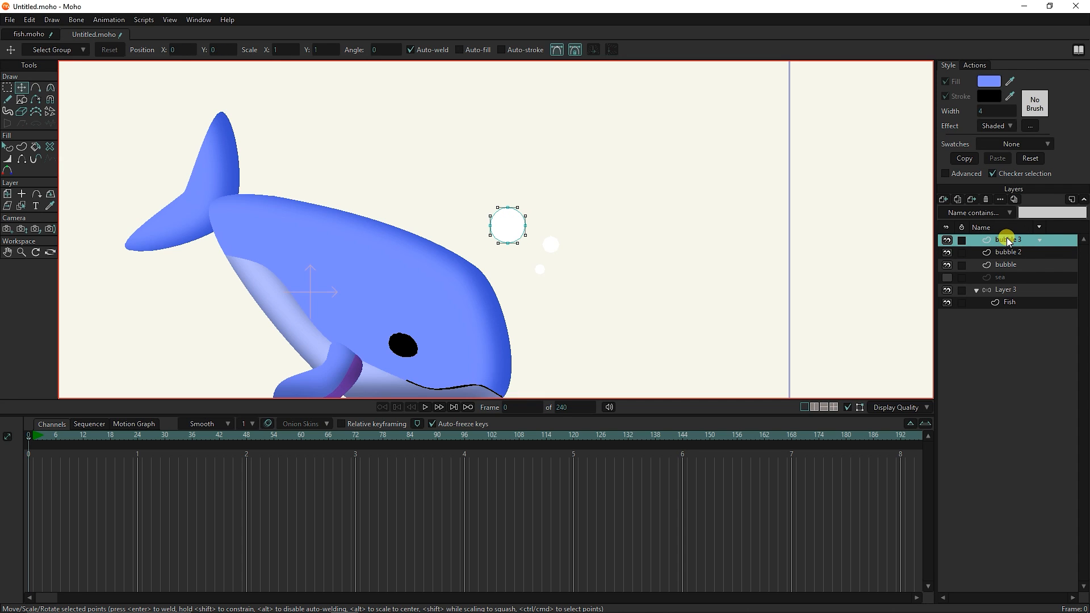
Add a particle layer and place the three bubble layers inside it.
left_click(942, 200)
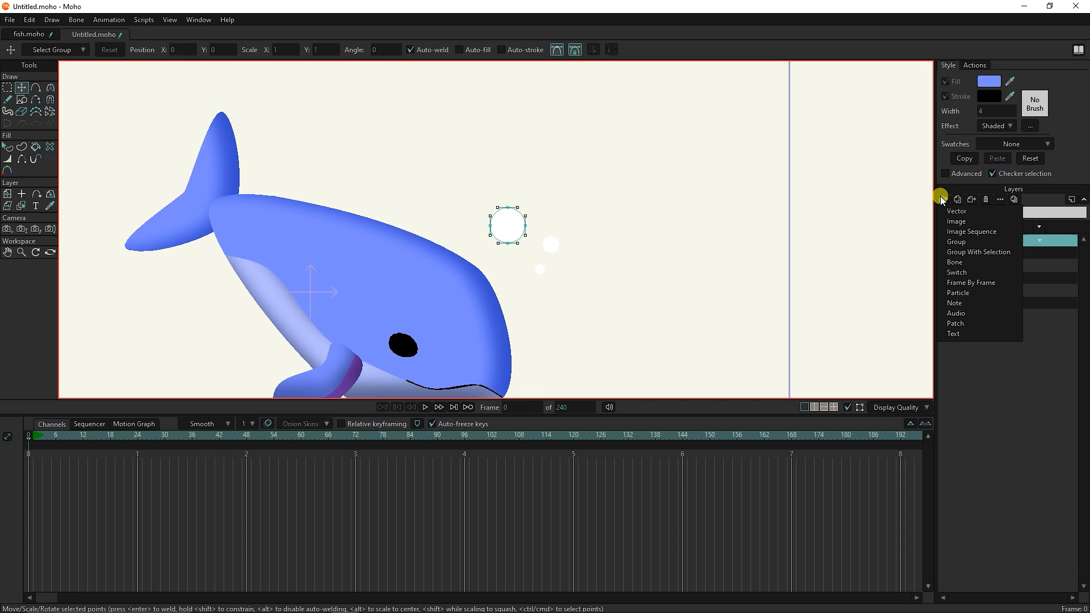
left_click(962, 292)
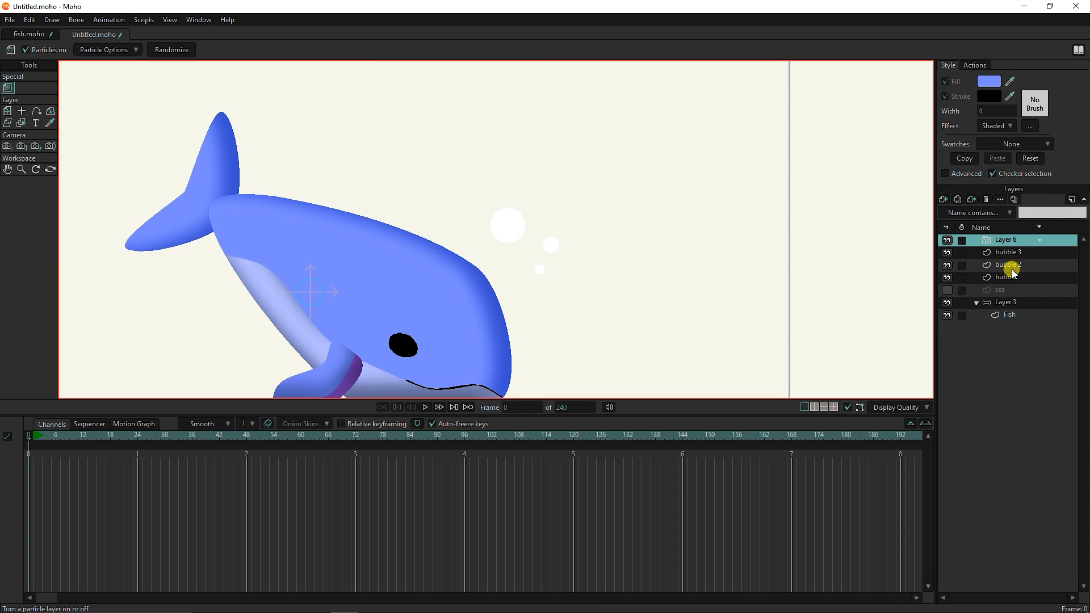
left_click(1006, 277)
left_click(1008, 253, "shift")
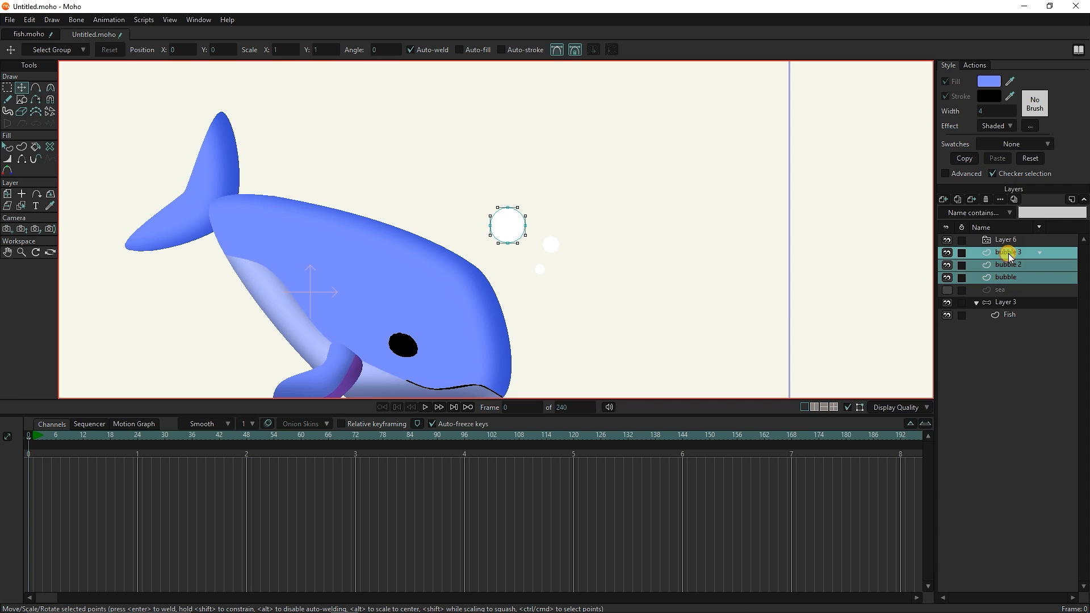
left_click_drag(997, 237, 1004, 240)
left_click(997, 240)
scroll(404, 234, "down", 4)
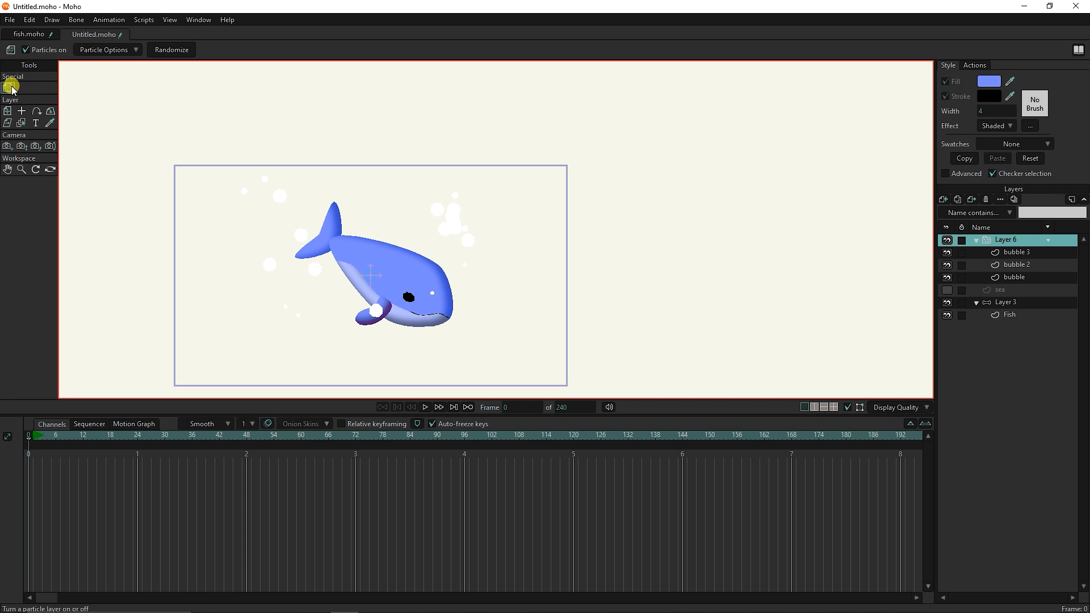
Set the particles' direction to 127.87, acceleration angle to 143.62, source width to 2.60 and source height to 0.
left_click_drag(365, 277, 385, 236)
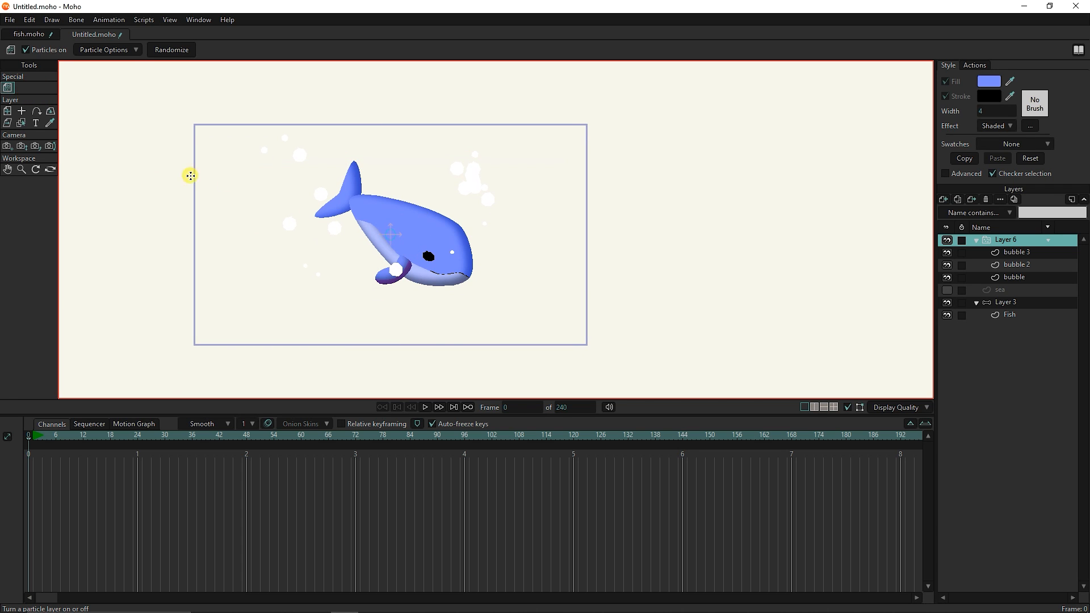
left_click(100, 52)
left_click_drag(124, 223, 112, 223)
left_click_drag(108, 268, 108, 262)
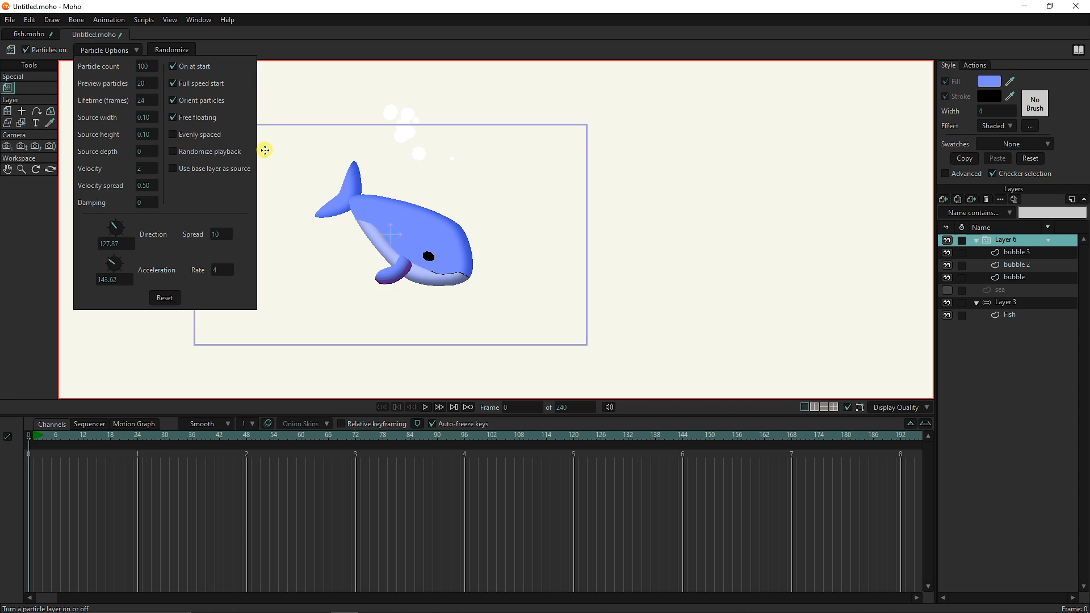
mouse_move(142, 116)
left_mouse_down()
mouse_move(193, 116)
mouse_move(185, 134)
mouse_move(146, 132)
left_mouse_up()
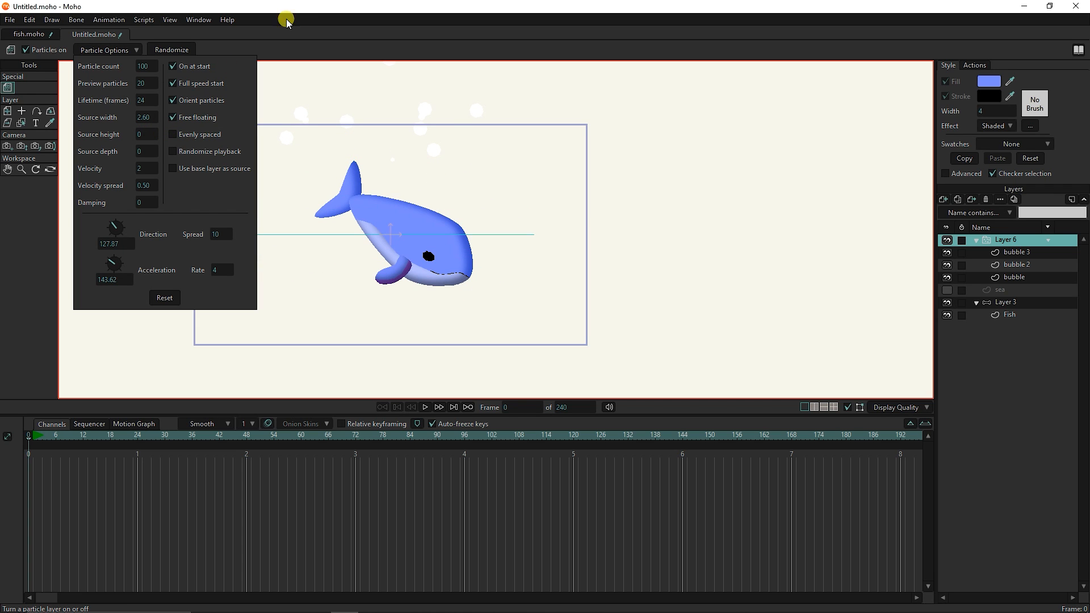
Move the particle layer outside the lower-right corner of the camera frame and rotate it to about 26.7 degrees.
left_click(7, 110)
left_click_drag(499, 253, 673, 380)
scroll(578, 318, "down", 1)
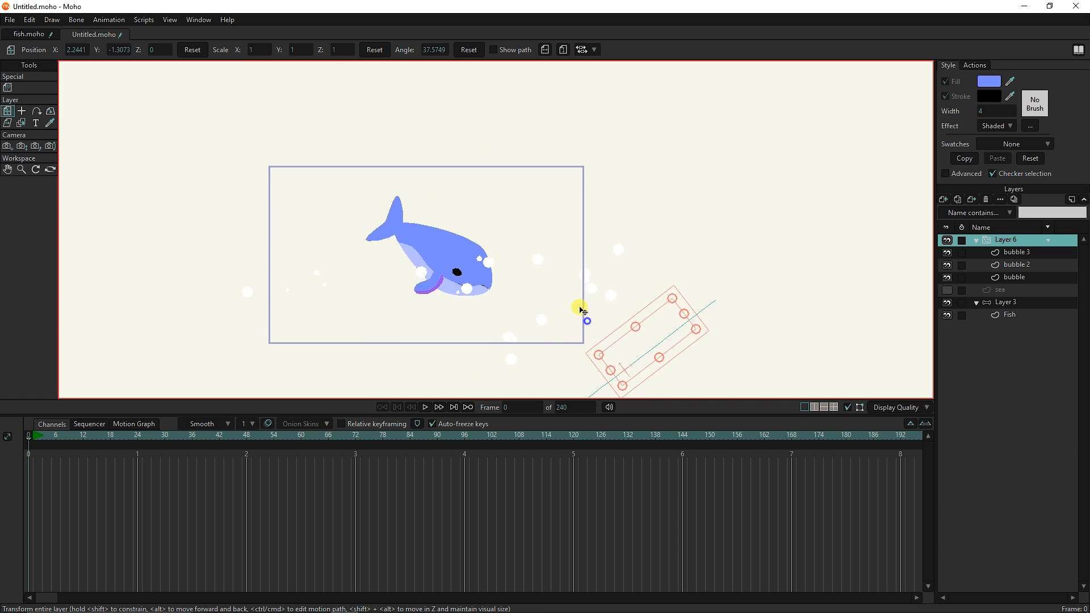
left_click_drag(579, 309, 555, 264)
mouse_move(610, 312)
left_mouse_down()
mouse_move(630, 328)
mouse_move(624, 312)
left_mouse_up()
left_click_drag(616, 338, 589, 284)
scroll(329, 278, "down", 2)
left_click_drag(331, 278, 322, 332)
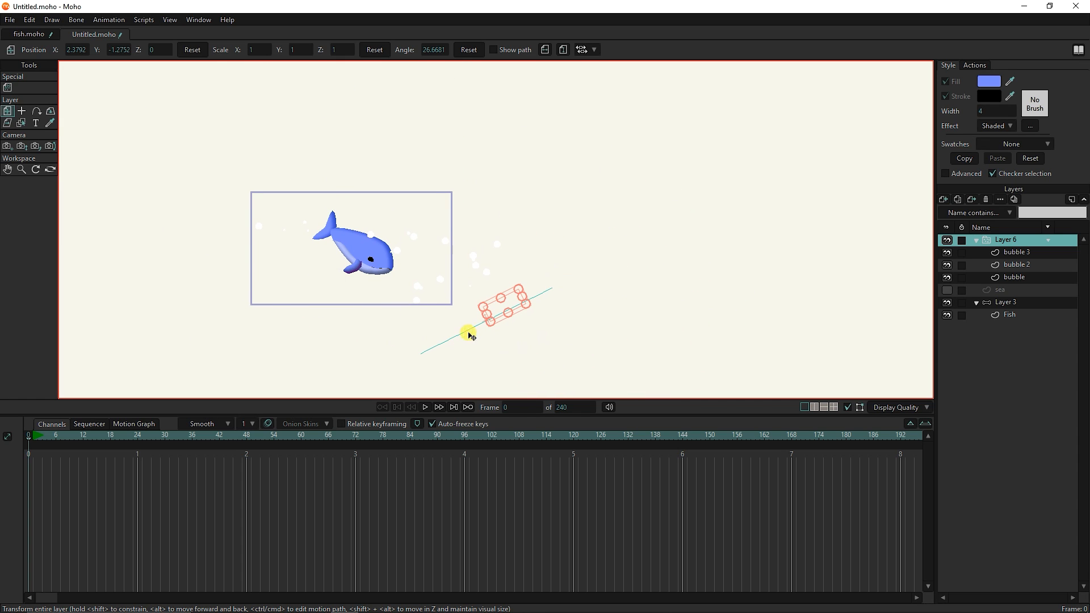
Shift the particle layer left and slightly down to about X 2.02, Y -1.42.
scroll(485, 328, "up", 2)
left_click_drag(468, 346, 500, 325)
left_click_drag(529, 283, 499, 296)
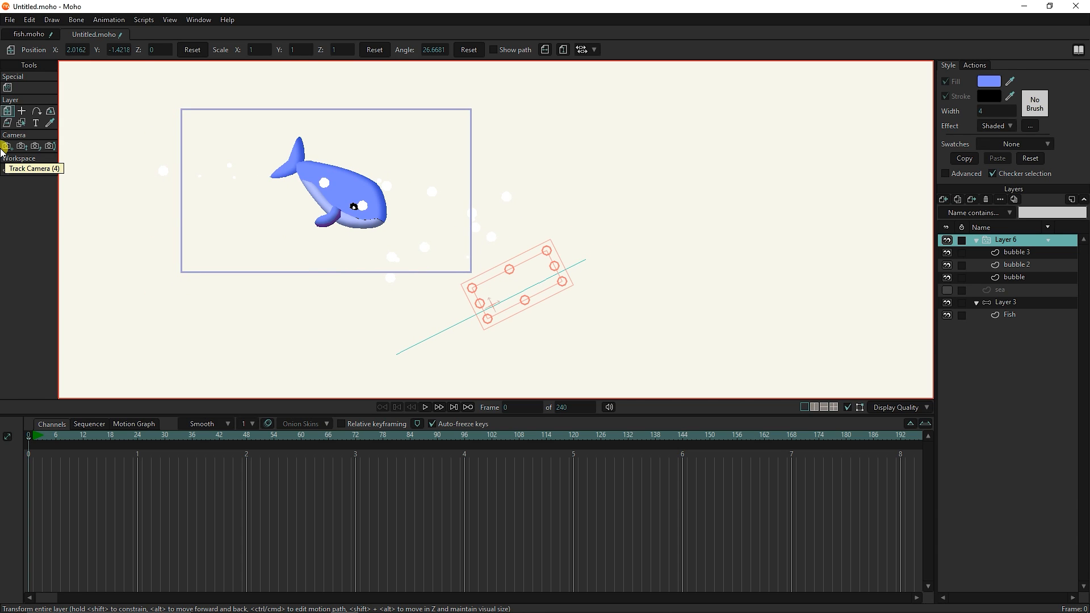
left_click_drag(236, 190, 342, 206)
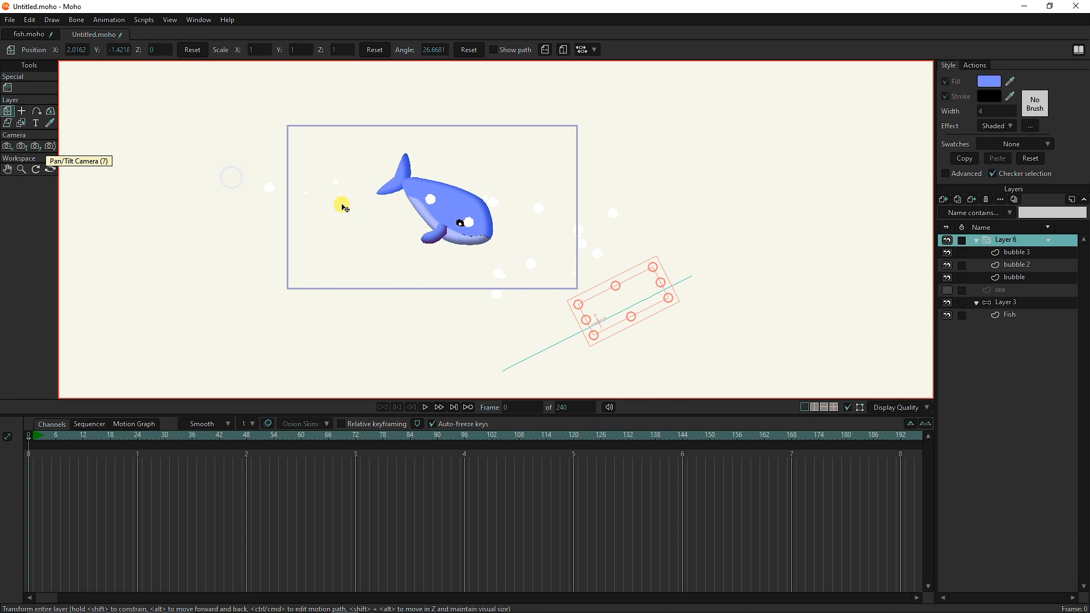
Set the particle layer's opacity to 30% and render a preview of the current frame.
double_click(999, 242)
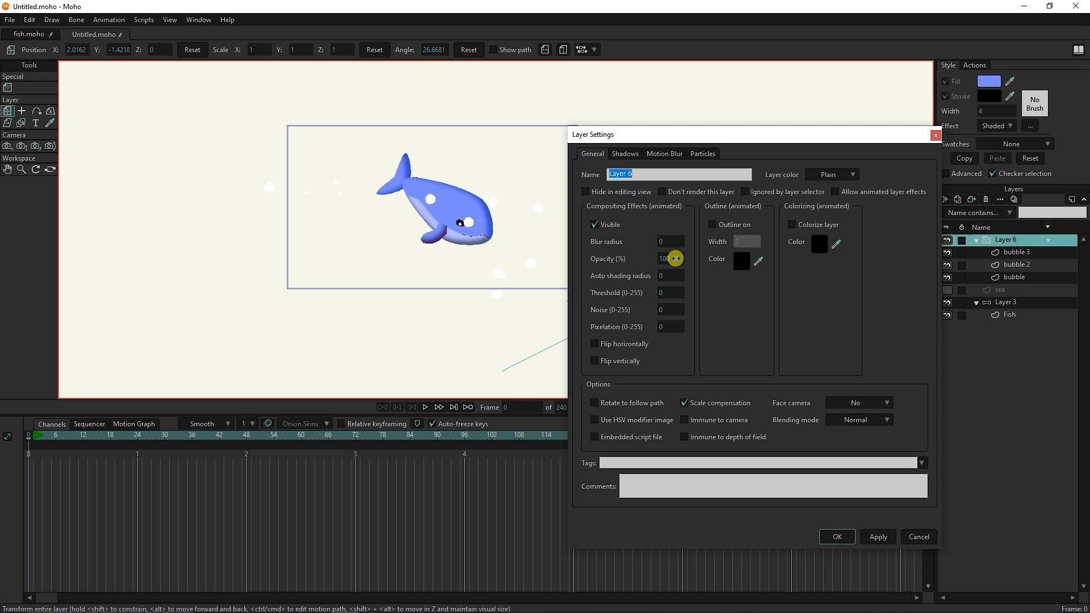
left_click(676, 258)
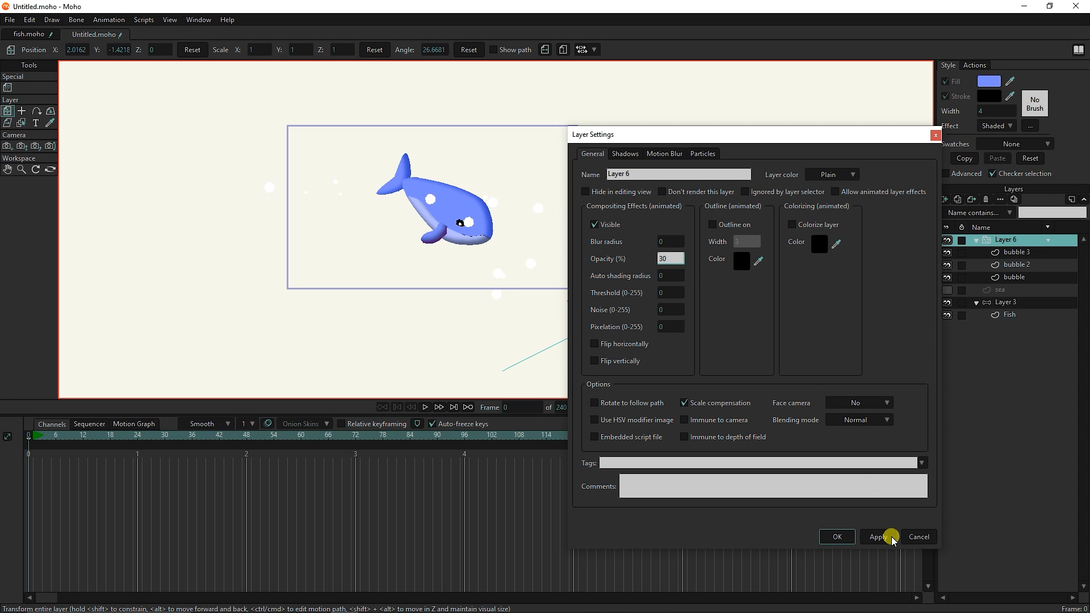
left_click(834, 537)
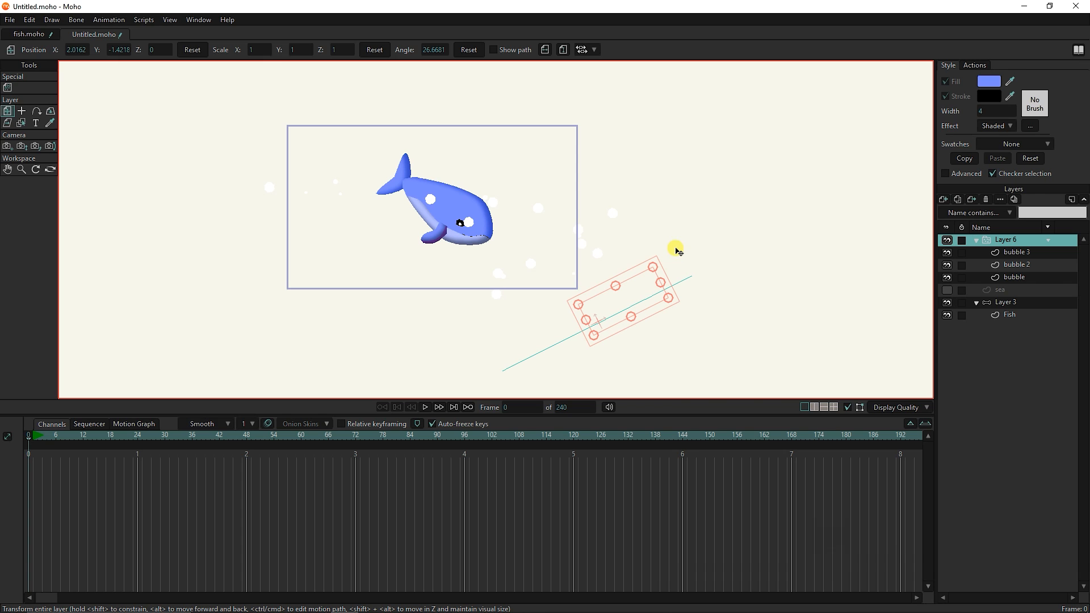
key("ctrl+r")
left_click(741, 9)
Set the particle layer's preview particles to 10 and the particle lifetime to 35 frames.
left_click(7, 87)
left_click(123, 49)
scroll(280, 209, "up", 1)
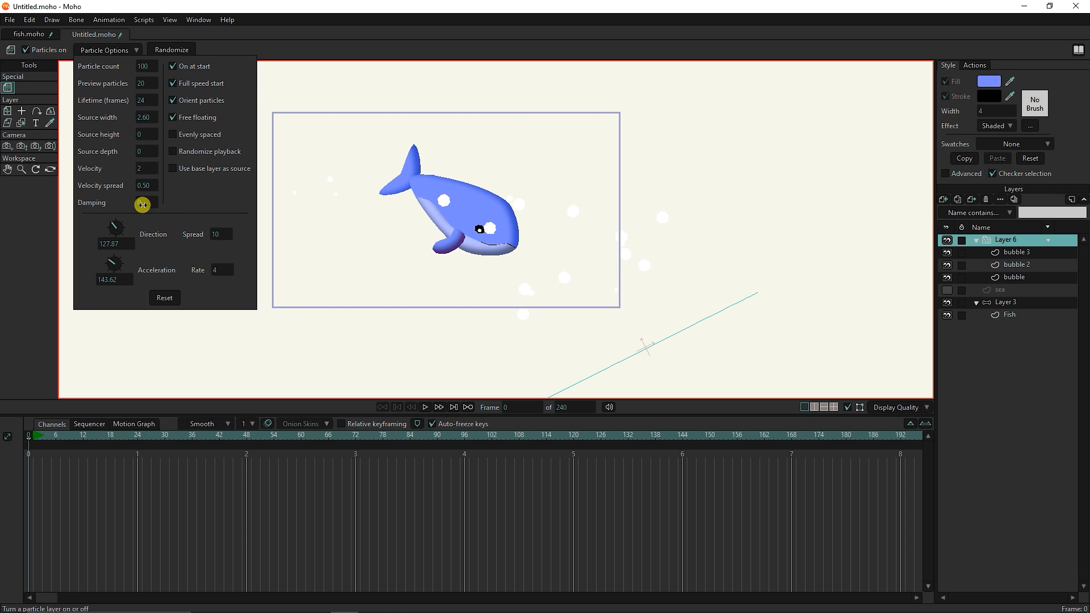
mouse_move(146, 202)
left_mouse_down()
mouse_move(155, 202)
mouse_move(138, 210)
left_mouse_up()
left_click_drag(131, 436, 29, 454)
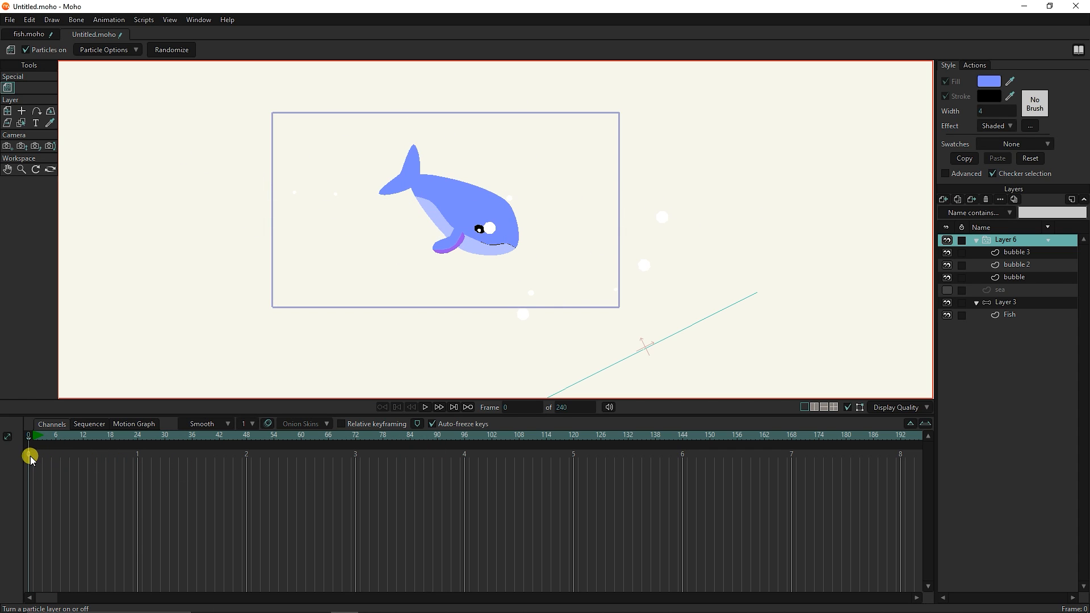
left_click(88, 49)
mouse_move(144, 101)
left_mouse_down()
mouse_move(178, 108)
mouse_move(165, 101)
left_mouse_up()
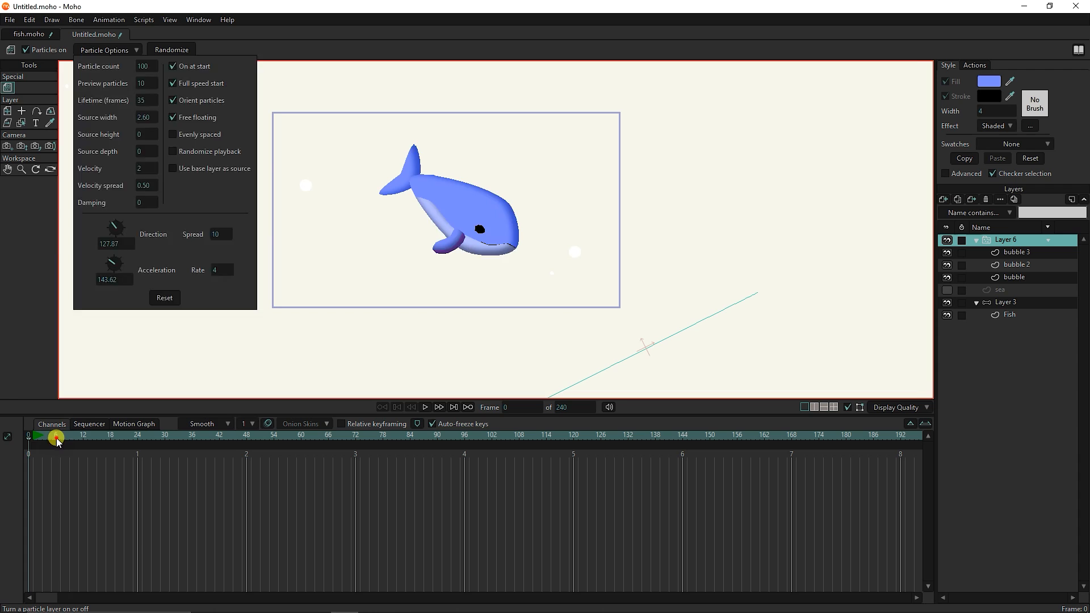
Return to frame 0, duplicate the particle layer Layer 6, and place the collapsed copy beneath the fish's bone layer.
left_click_drag(56, 438, 28, 438)
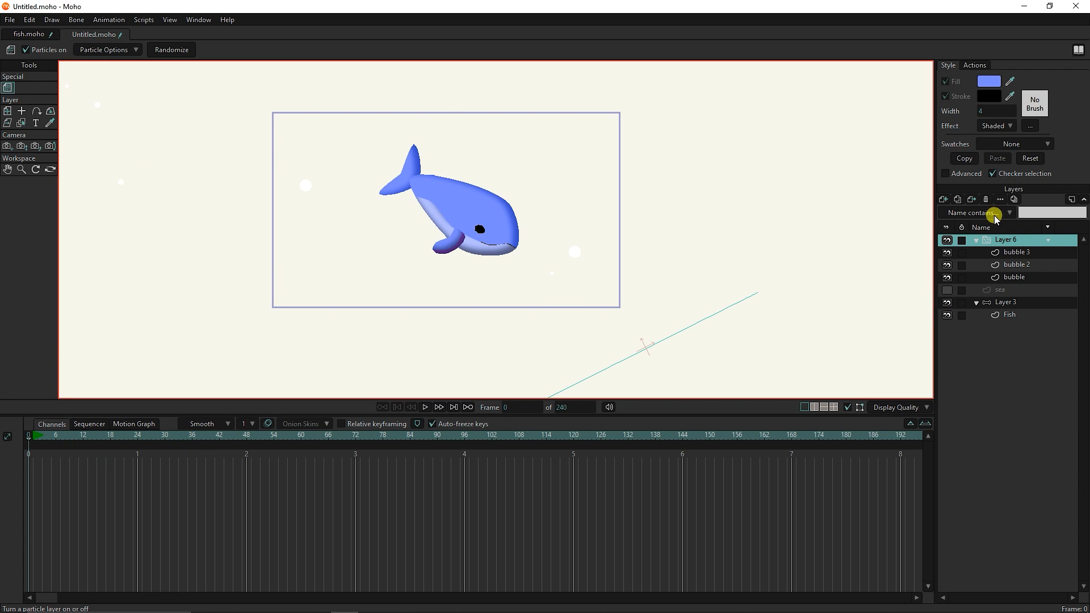
left_click(957, 199)
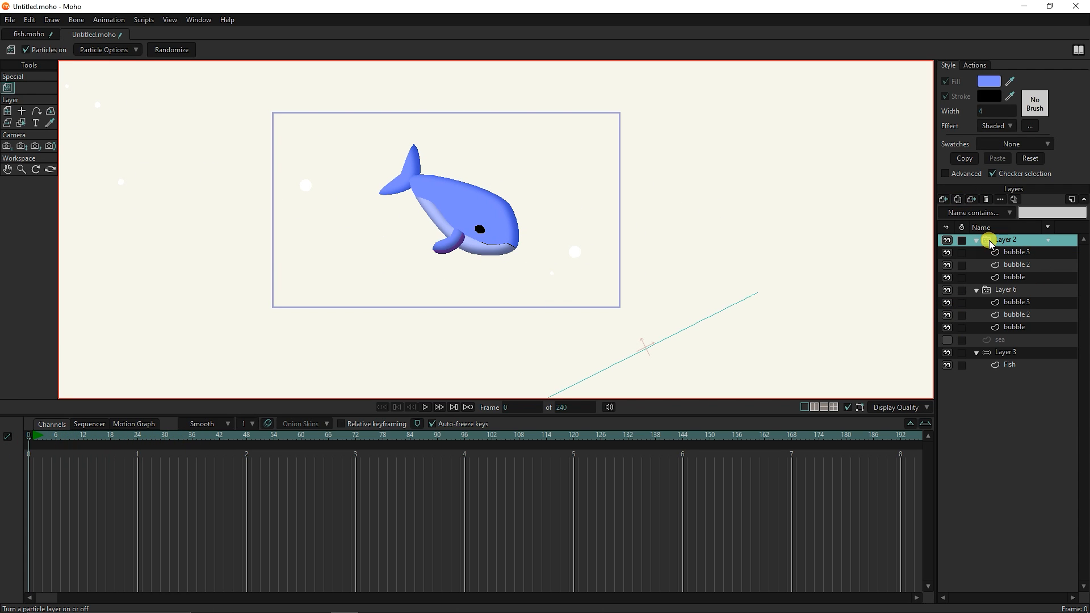
left_click_drag(991, 244, 1011, 370)
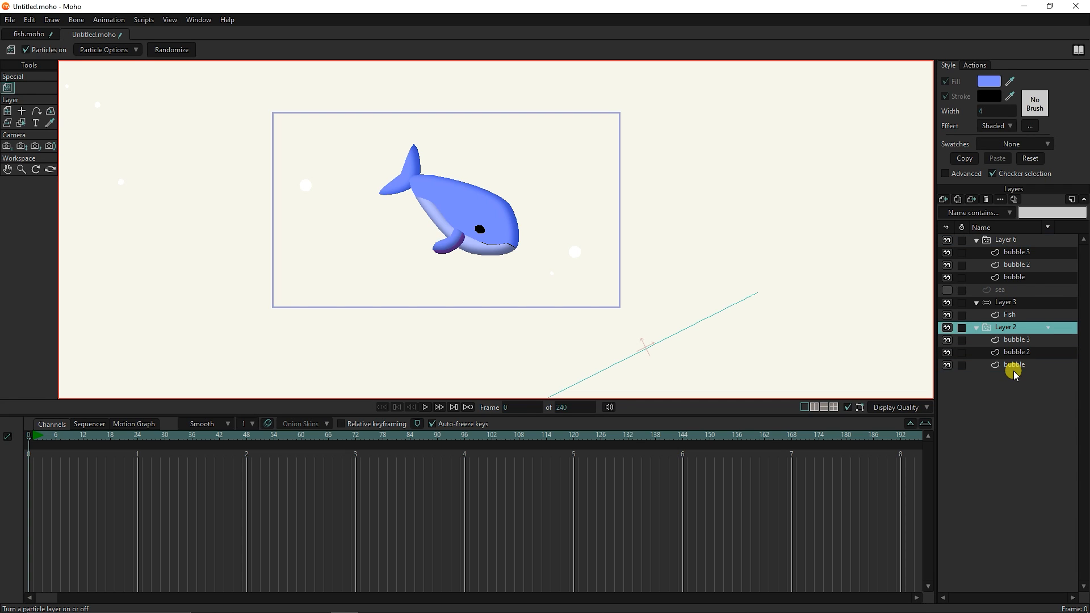
left_click(978, 330)
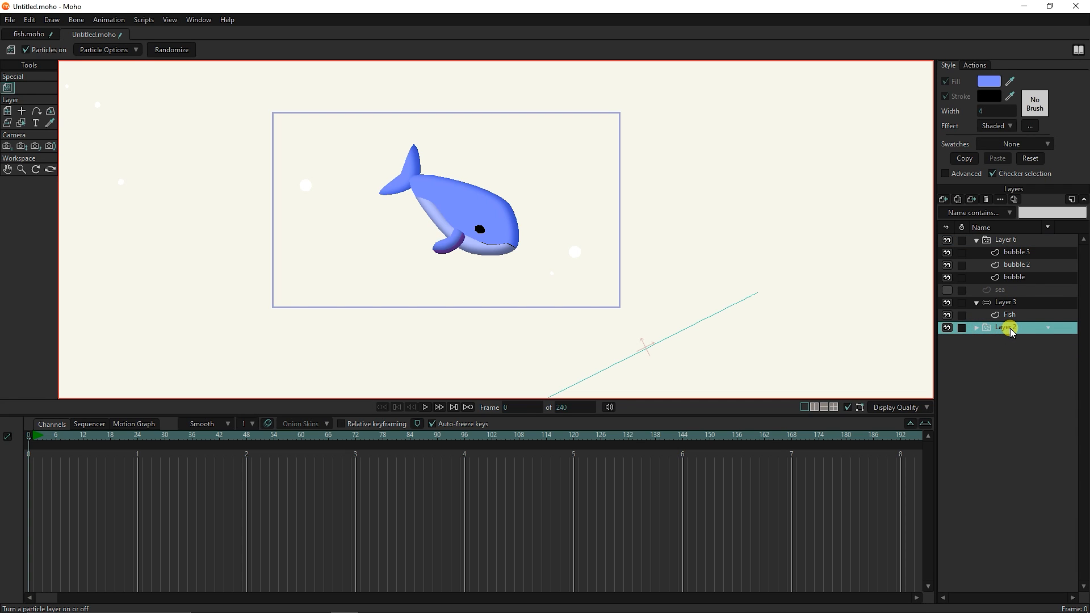
Move the duplicated particle layer up and outward to about X 2.27, Y -1.02, outside the camera frame.
left_click(7, 111)
left_click_drag(570, 257, 547, 206)
left_click_drag(707, 266, 699, 262)
mouse_move(647, 273)
left_mouse_down()
mouse_move(667, 243)
mouse_move(677, 266)
mouse_move(688, 237)
left_mouse_up()
scroll(375, 291, "down", 1)
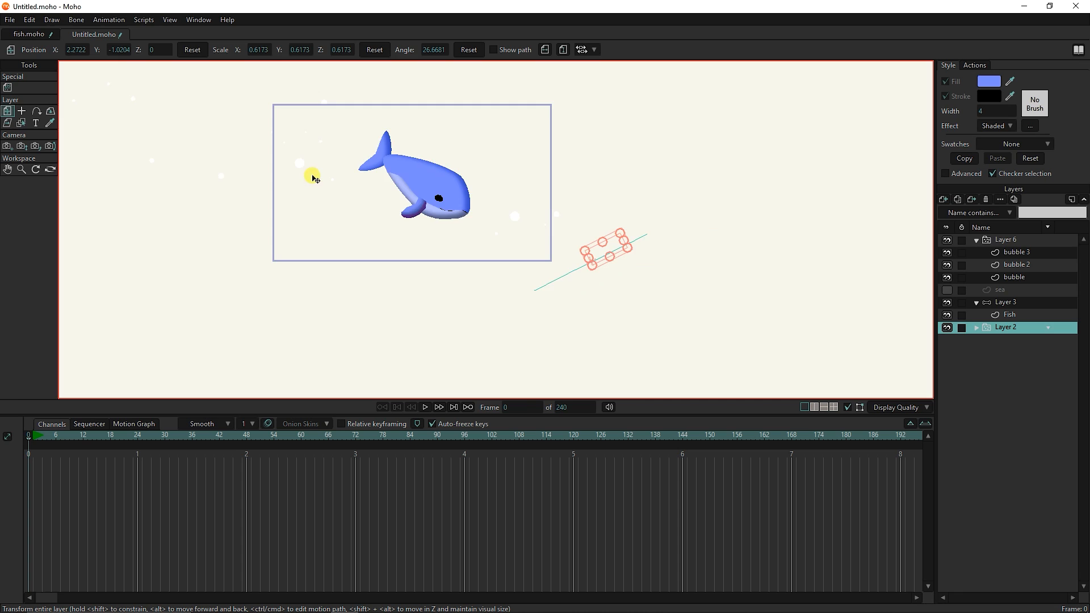
left_click_drag(312, 175, 378, 231)
Play and scrub the animation to examine how the bubbles drift in front of and behind the fish.
key("space")
key("space")
scroll(545, 264, "up", 3)
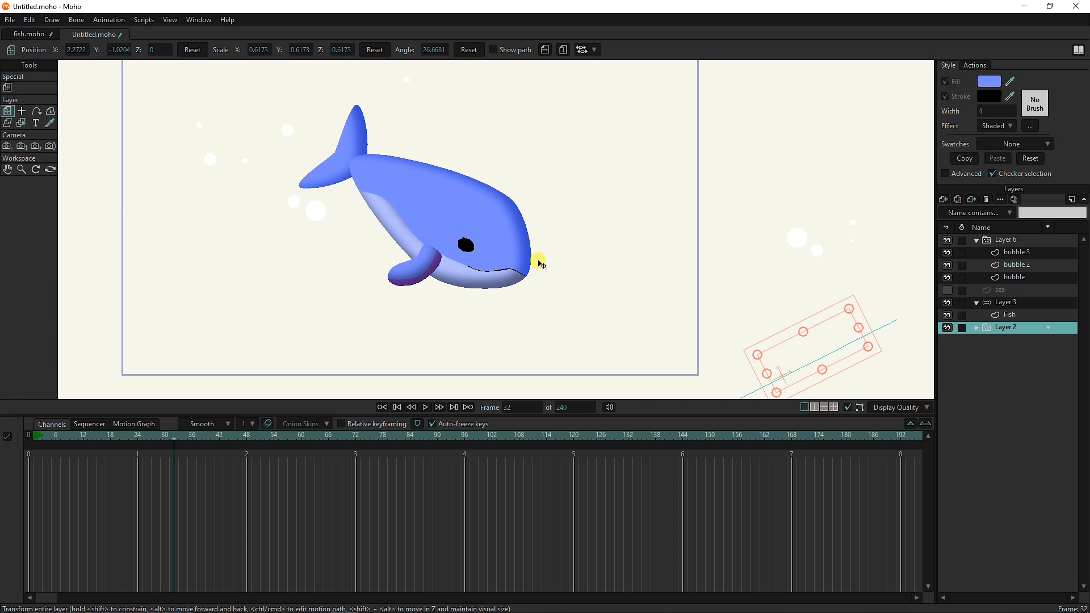
left_click_drag(210, 435, 340, 439)
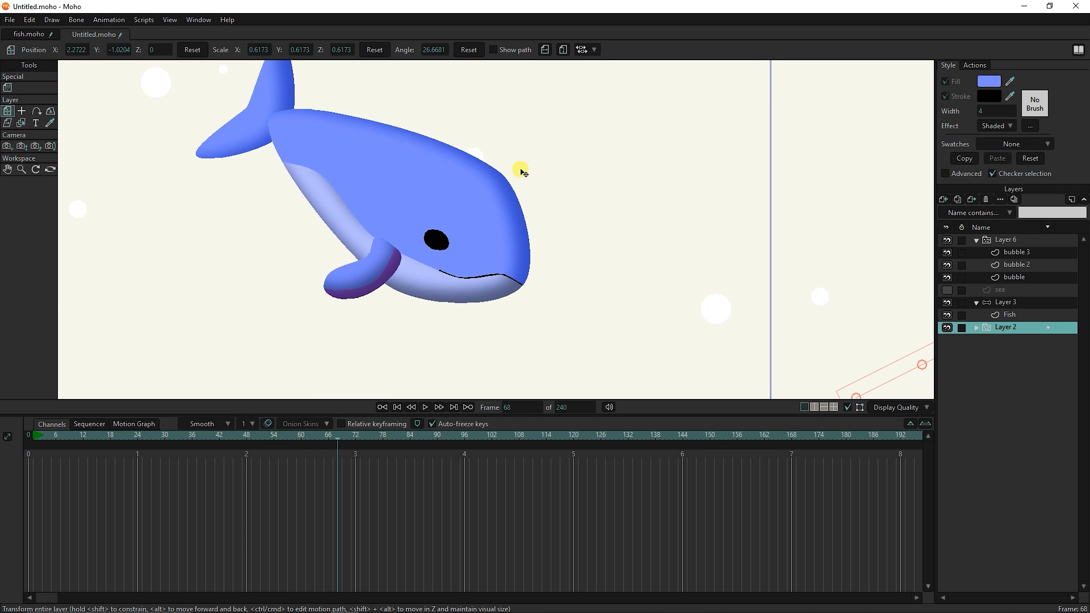
left_click_drag(214, 437, 2, 440)
scroll(259, 360, "down", 2)
left_click_drag(317, 277, 433, 278)
scroll(484, 230, "down", 1)
scroll(452, 250, "up", 3)
key("space")
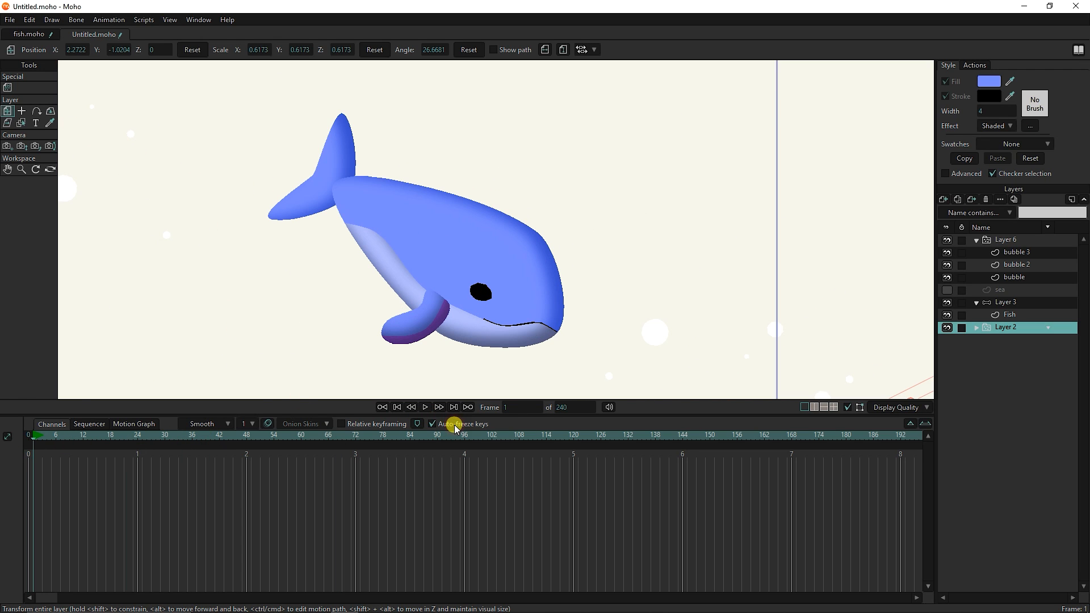
Pose the bones of Layer 3 at frame 1, bending the fish's tail slightly down and raising the fin.
left_click(1004, 302)
left_click(36, 87)
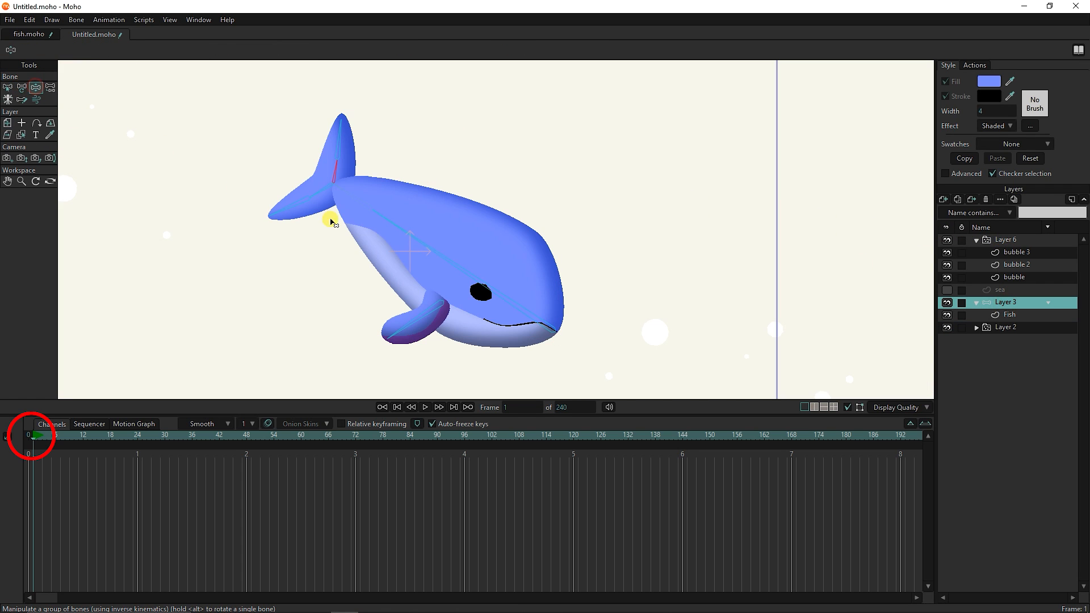
scroll(350, 206, "up", 2)
left_click_drag(355, 194, 350, 201)
left_click(378, 208)
left_click_drag(423, 331, 413, 294)
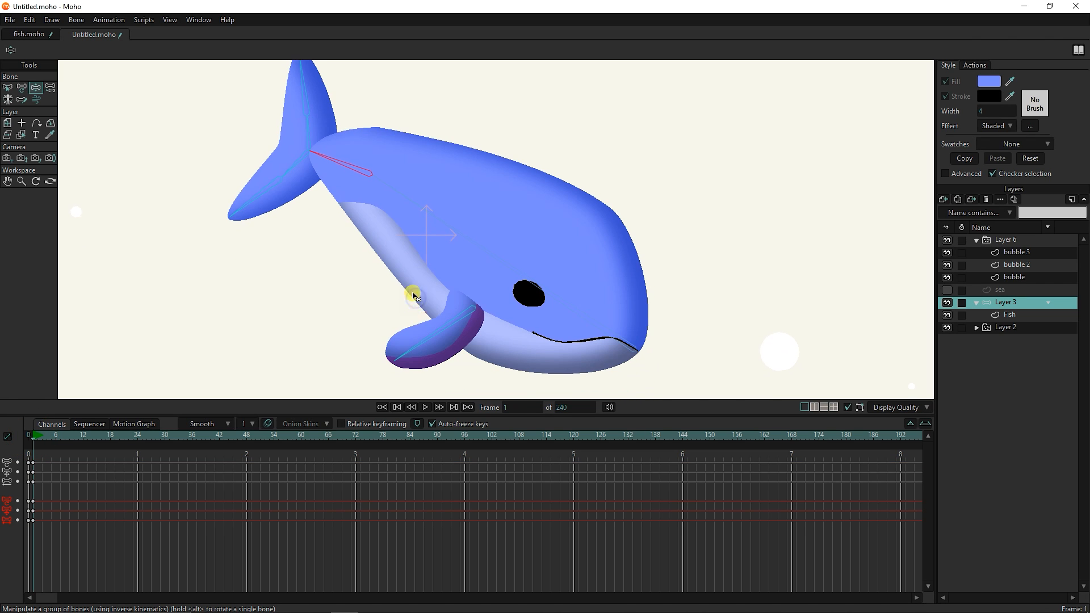
left_click_drag(425, 340, 406, 321)
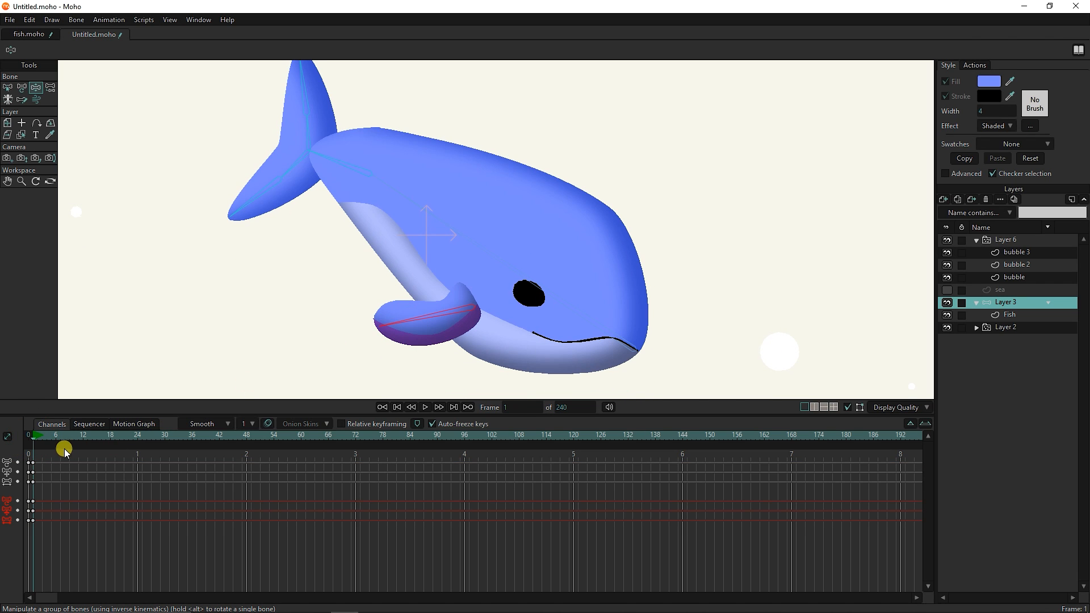
Pose the fish at frame 12 with the tail bent upward and the fin lowered.
left_click_drag(54, 442, 87, 443)
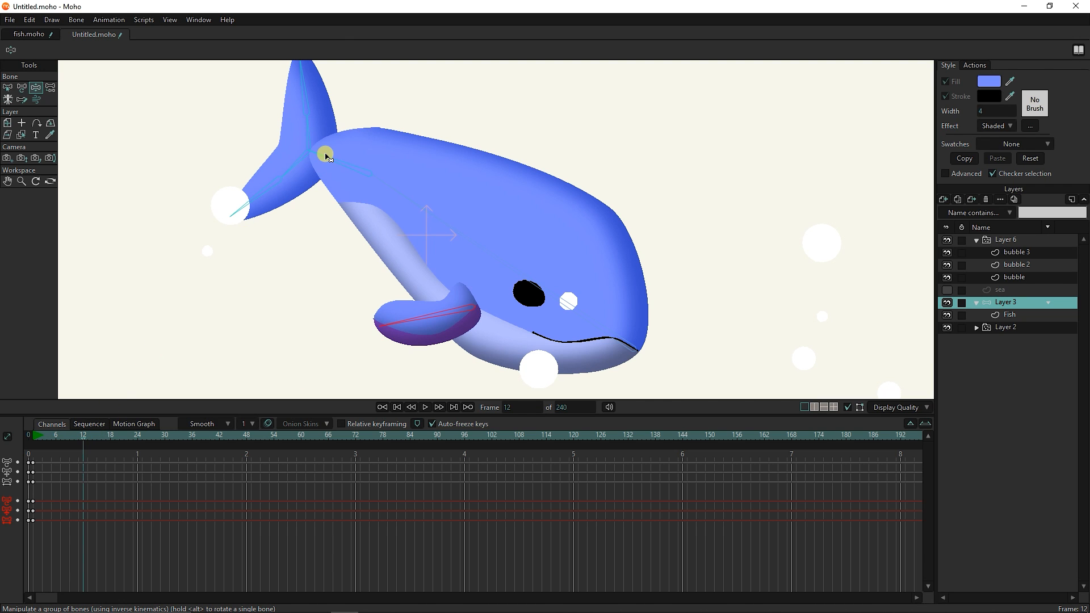
mouse_move(325, 155)
left_mouse_down()
mouse_move(341, 139)
mouse_move(319, 193)
mouse_move(323, 164)
left_mouse_up()
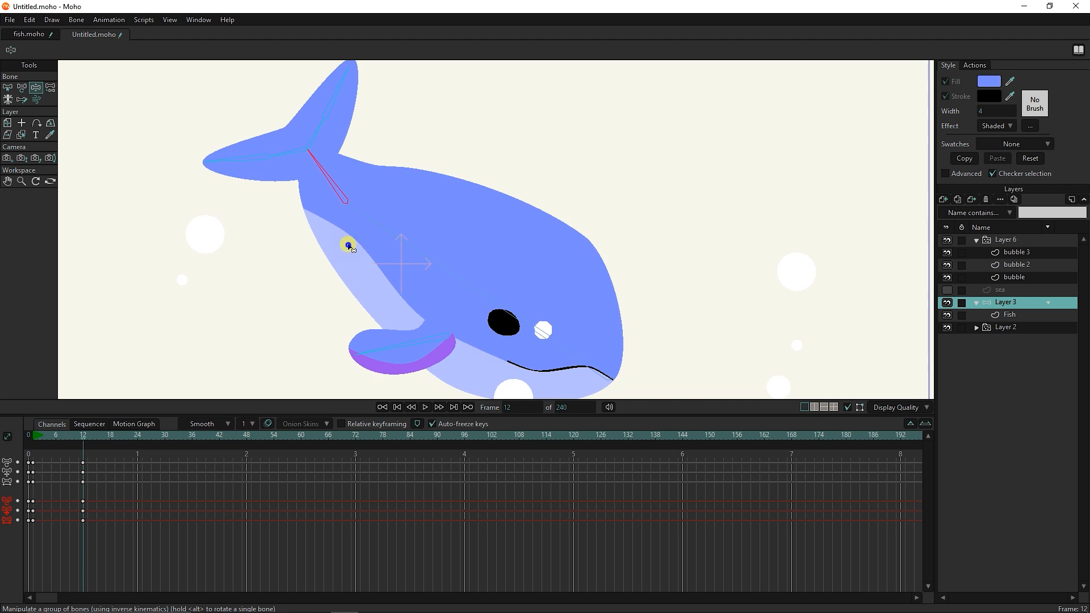
left_click_drag(348, 244, 344, 188)
mouse_move(361, 305)
left_mouse_down()
mouse_move(372, 298)
mouse_move(384, 312)
left_mouse_up()
Copy the bone keyframes from frame 1 and paste them at frame 24.
mouse_move(92, 436)
left_mouse_down()
mouse_move(35, 436)
mouse_move(82, 447)
mouse_move(63, 438)
mouse_move(83, 438)
mouse_move(35, 514)
left_mouse_up()
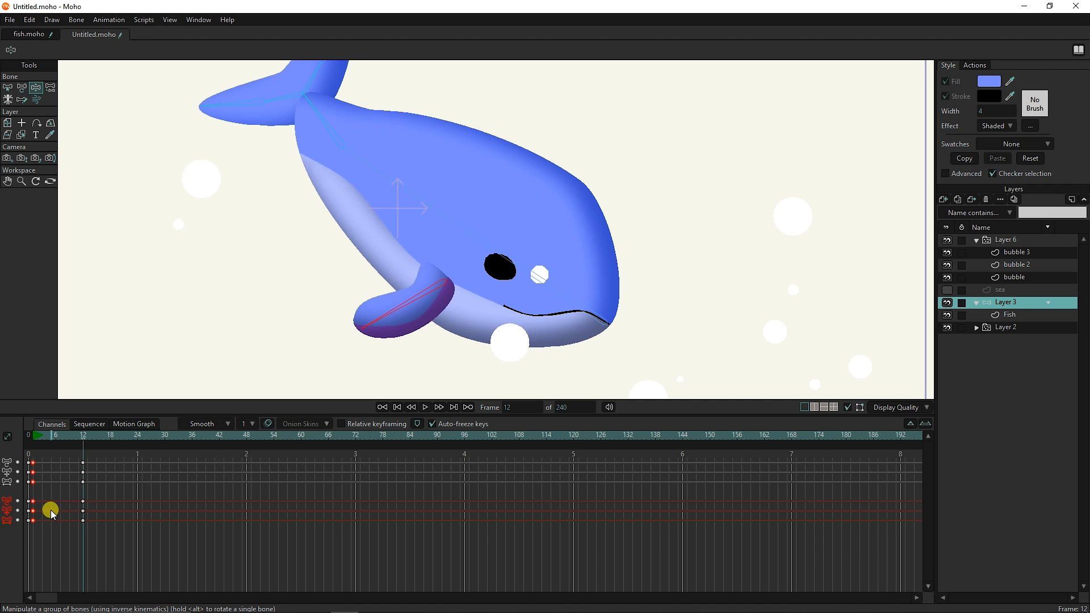
left_click(138, 436)
key("ctrl+v")
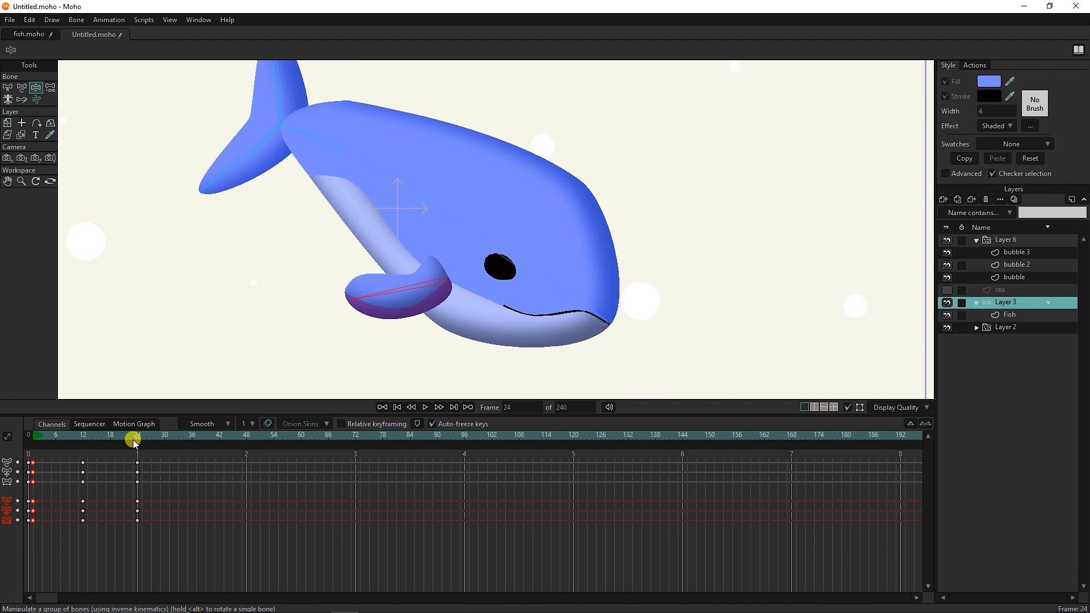
Copy the bone keyframes at frames 12 and 24 and paste them starting at frame 36.
scroll(164, 335, "down", 1)
left_click_drag(163, 343, 192, 331)
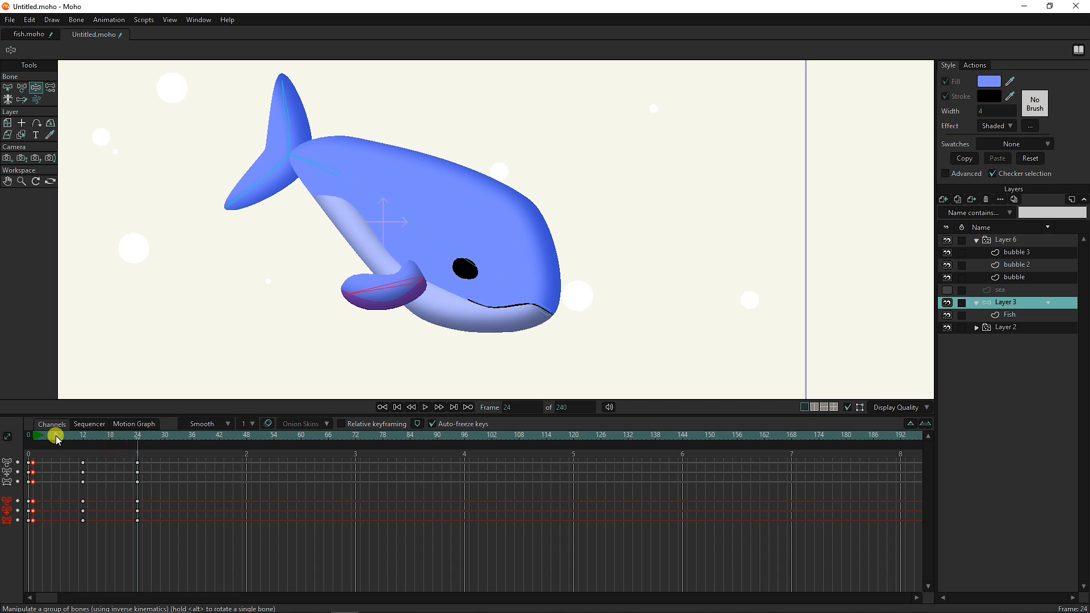
mouse_move(58, 440)
left_mouse_down()
mouse_move(45, 436)
mouse_move(141, 445)
mouse_move(130, 530)
left_mouse_up()
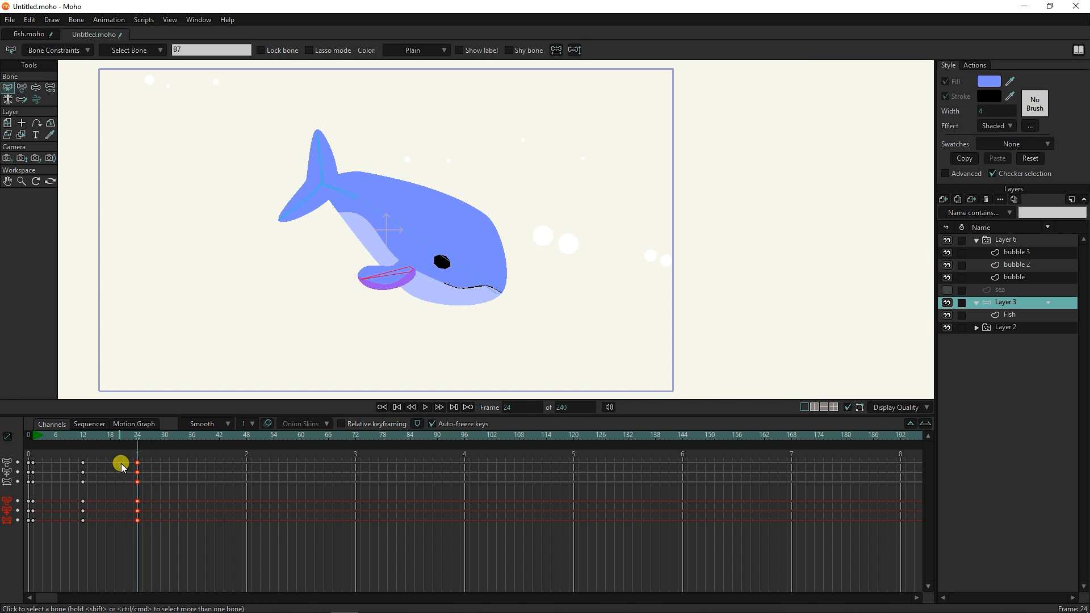
left_click_drag(105, 455, 80, 546)
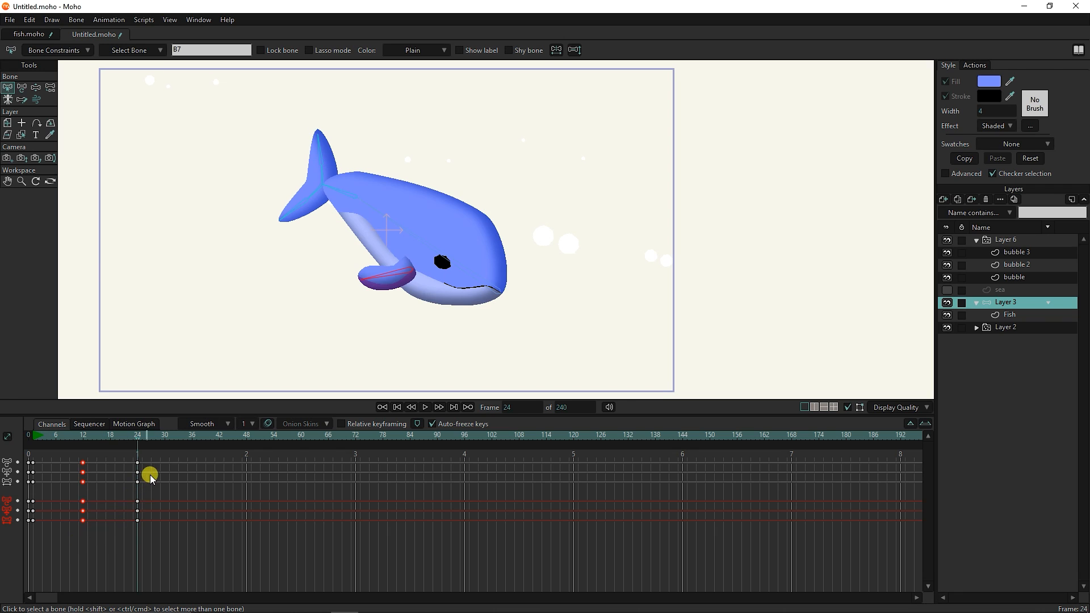
left_click_drag(162, 454, 79, 546)
left_click_drag(193, 436, 192, 443)
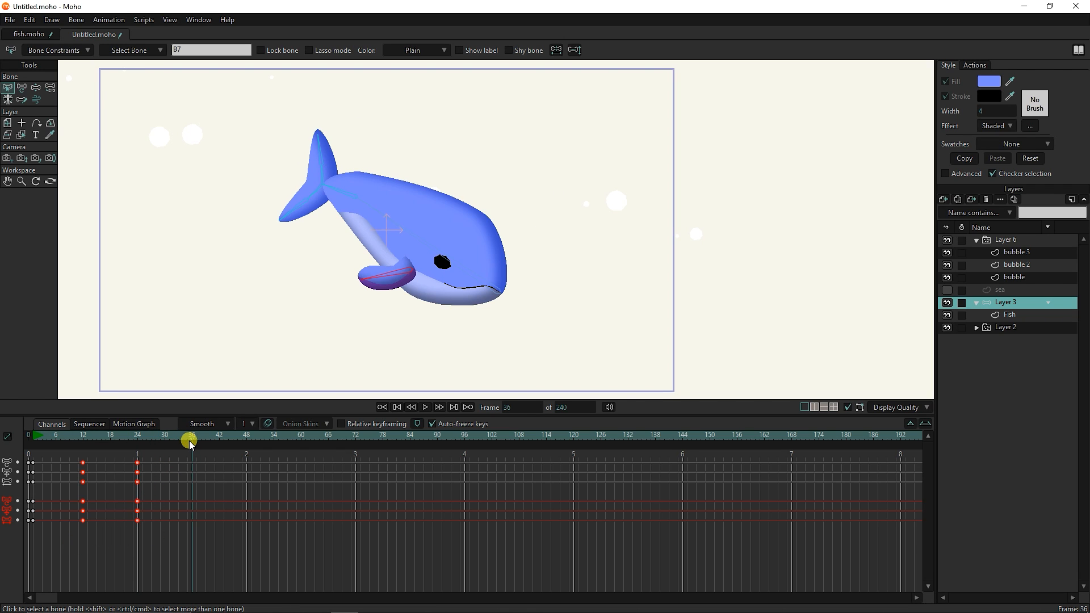
key("ctrl+v")
Set the interpolation of all bone keyframes from frame 0 through frame 48 to Linear.
mouse_move(45, 436)
left_mouse_down()
mouse_move(244, 476)
mouse_move(257, 457)
mouse_move(20, 539)
left_mouse_up()
right_click(249, 467)
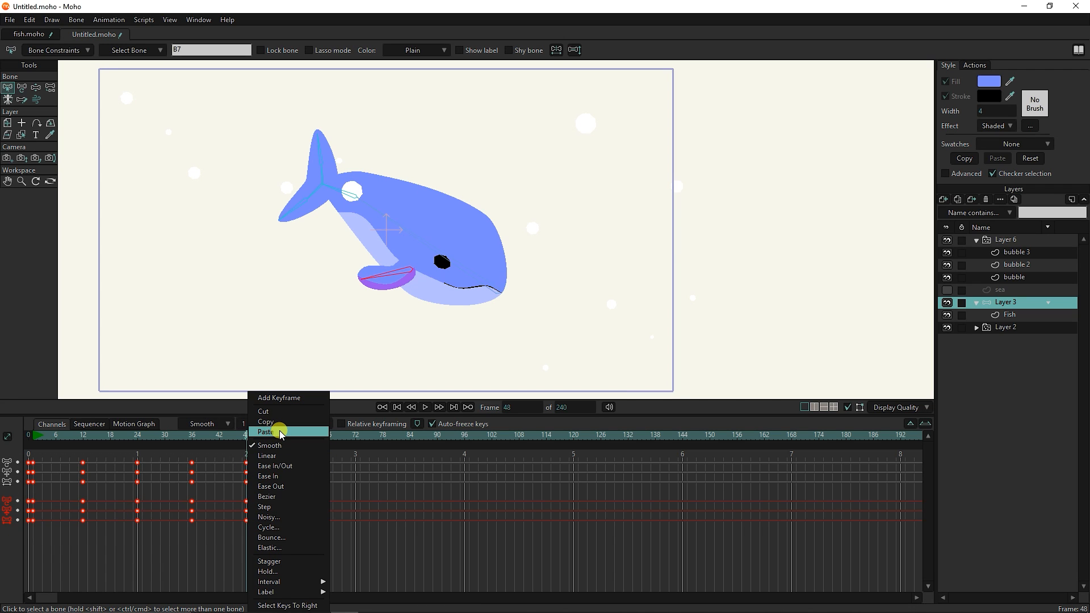
left_click(271, 456)
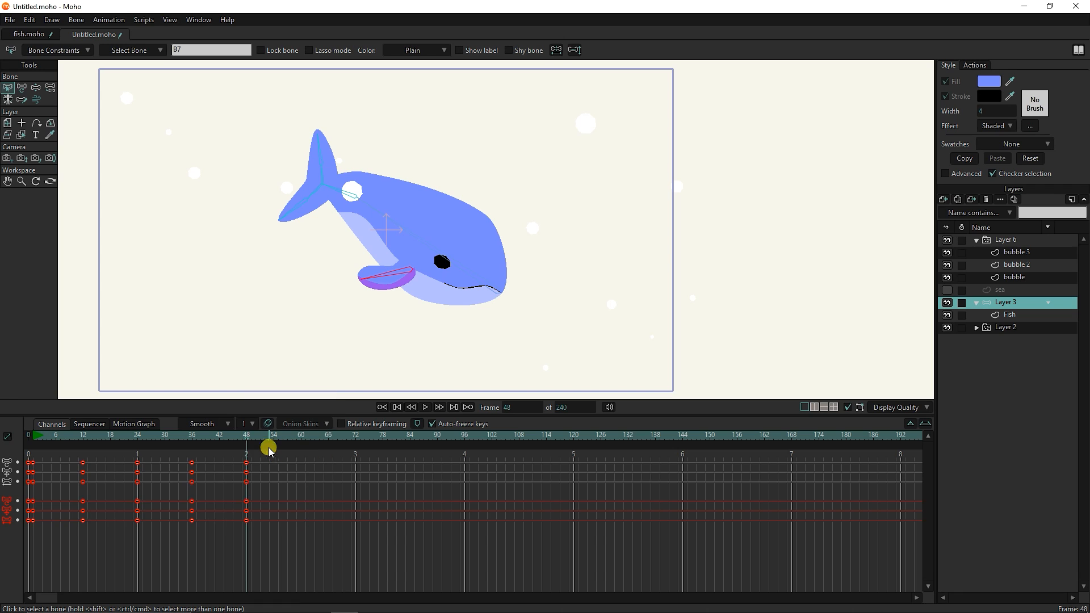
Set the frame 48 bone keyframes to Cycle interpolation and play back the looping swim motion.
left_click_drag(253, 455, 234, 534)
right_click(251, 466)
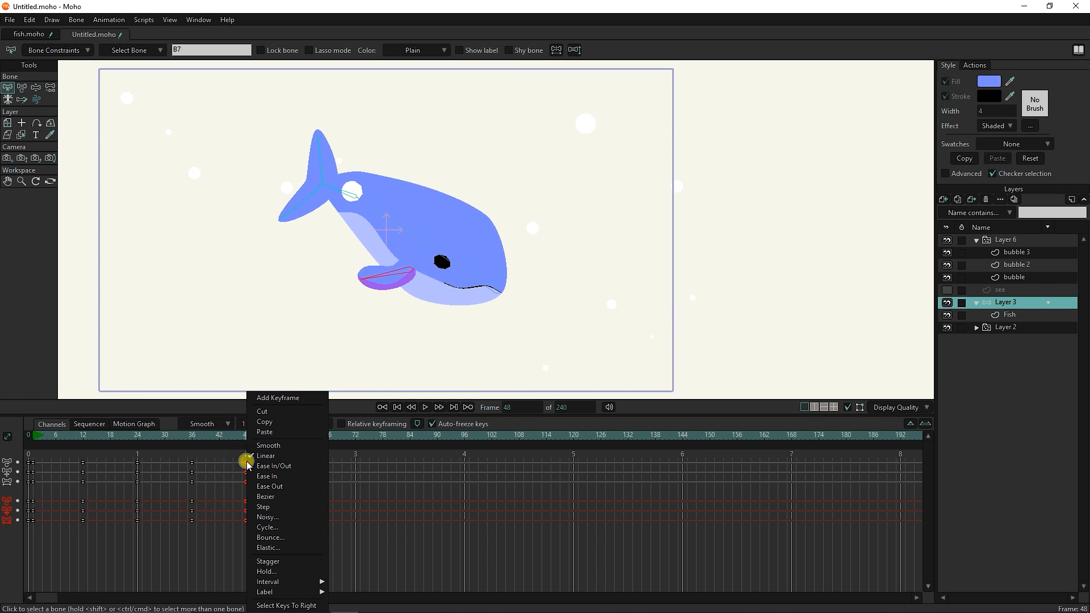
left_click(282, 528)
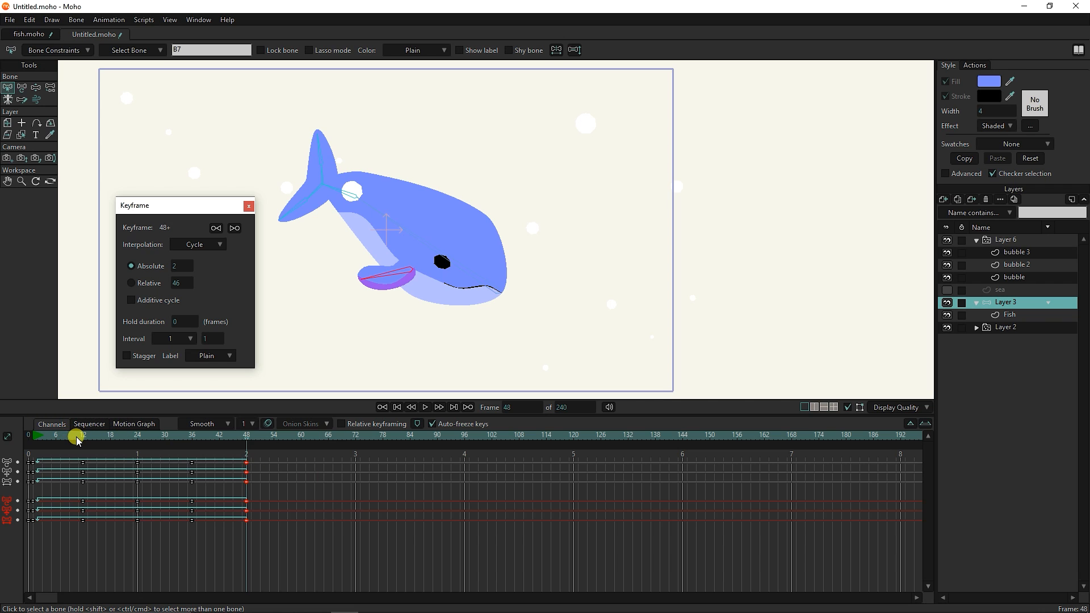
key("space")
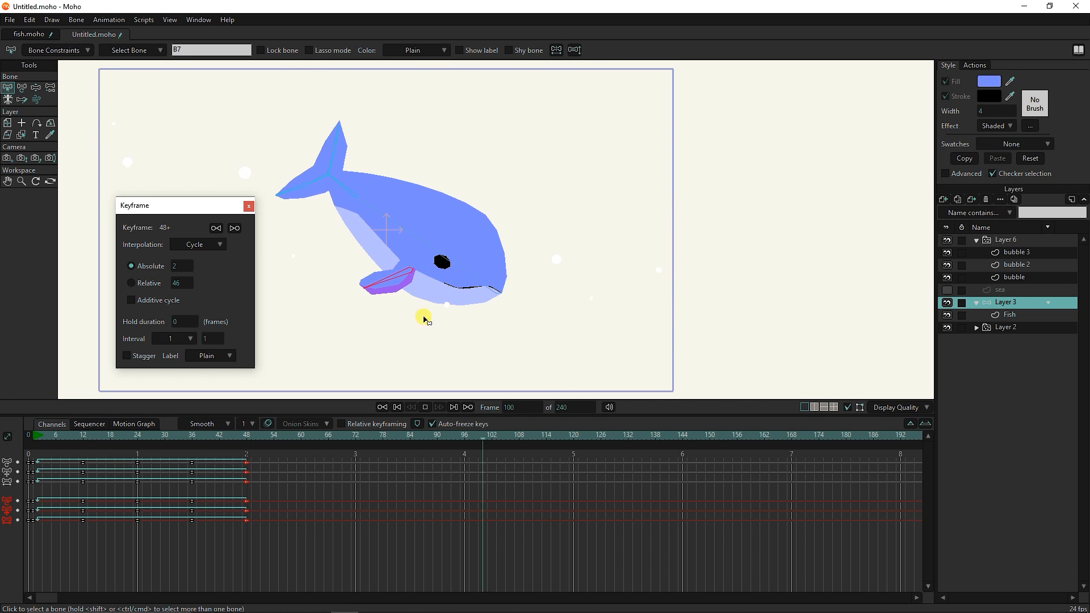
left_click(247, 439)
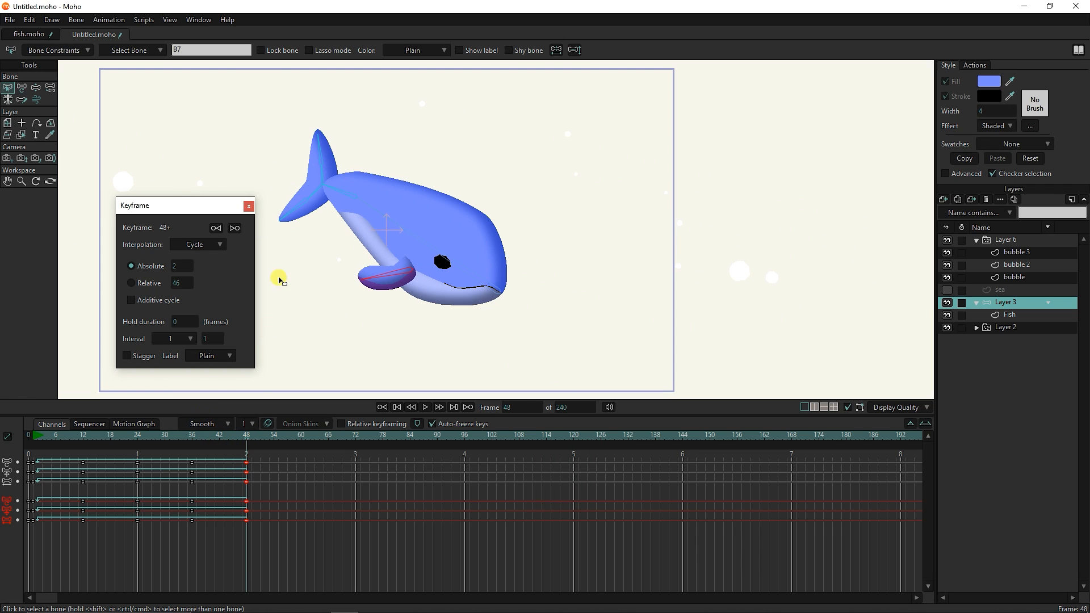
left_click(248, 206)
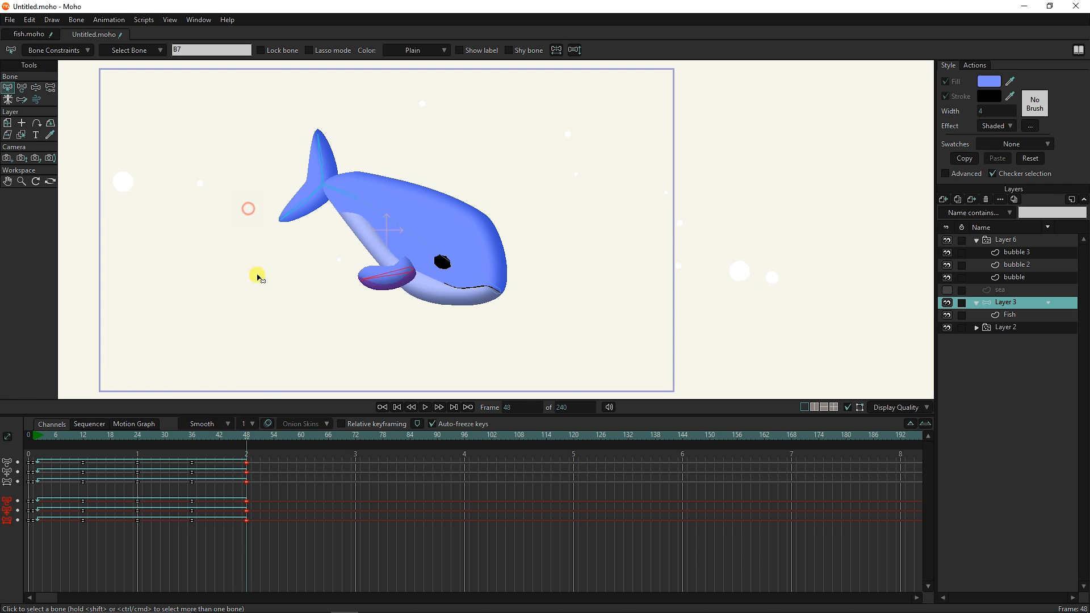
Set the animation's end frame to 48.
left_click(563, 410)
type("48")
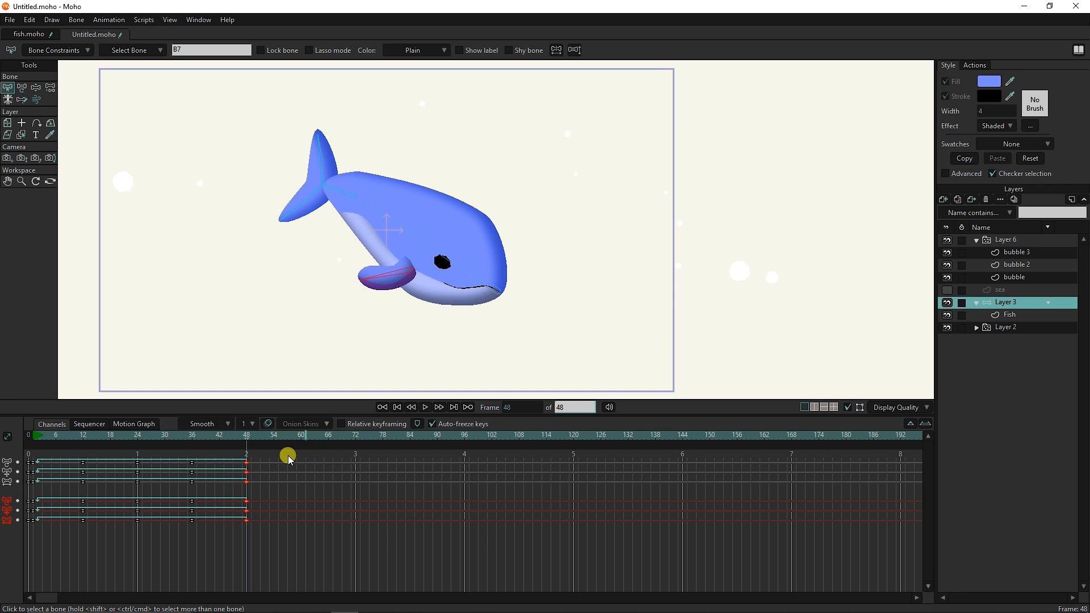
key("Return")
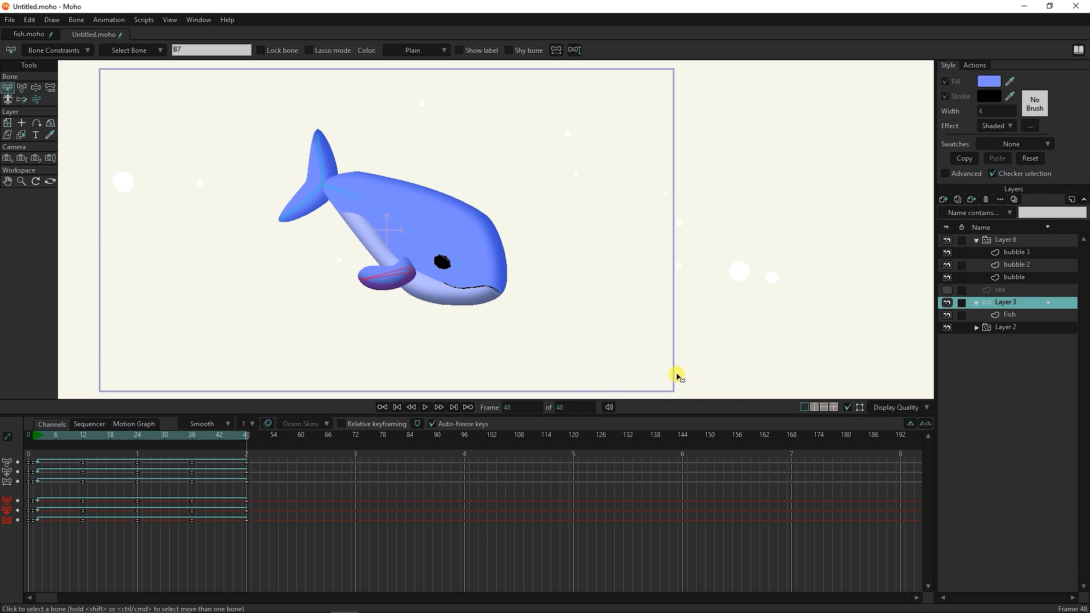
Set the opacity of the particle layer Layer 6 to 10%.
double_click(1010, 241)
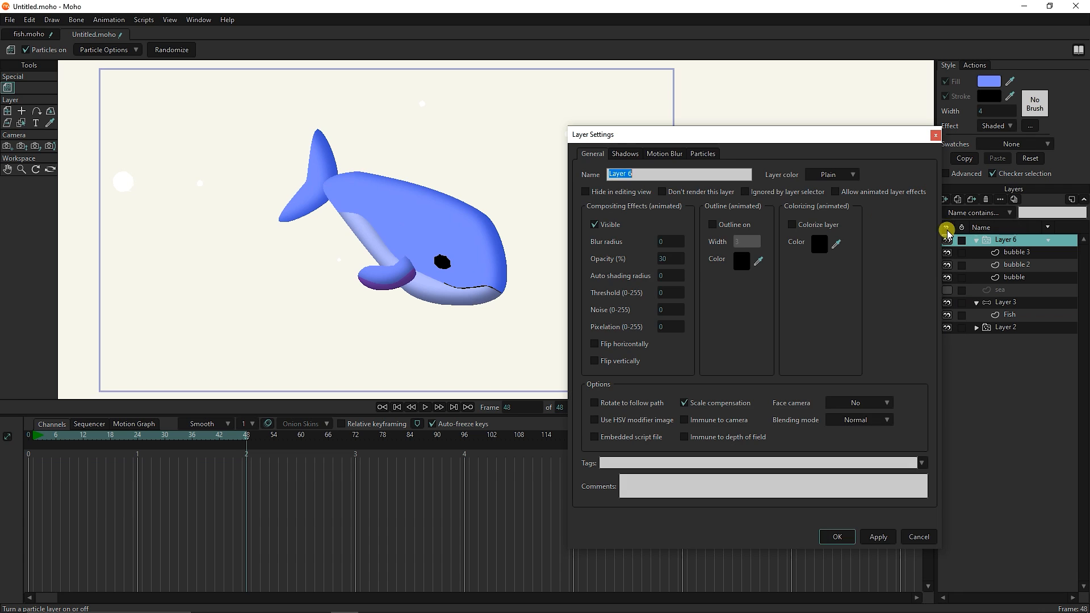
left_click(701, 153)
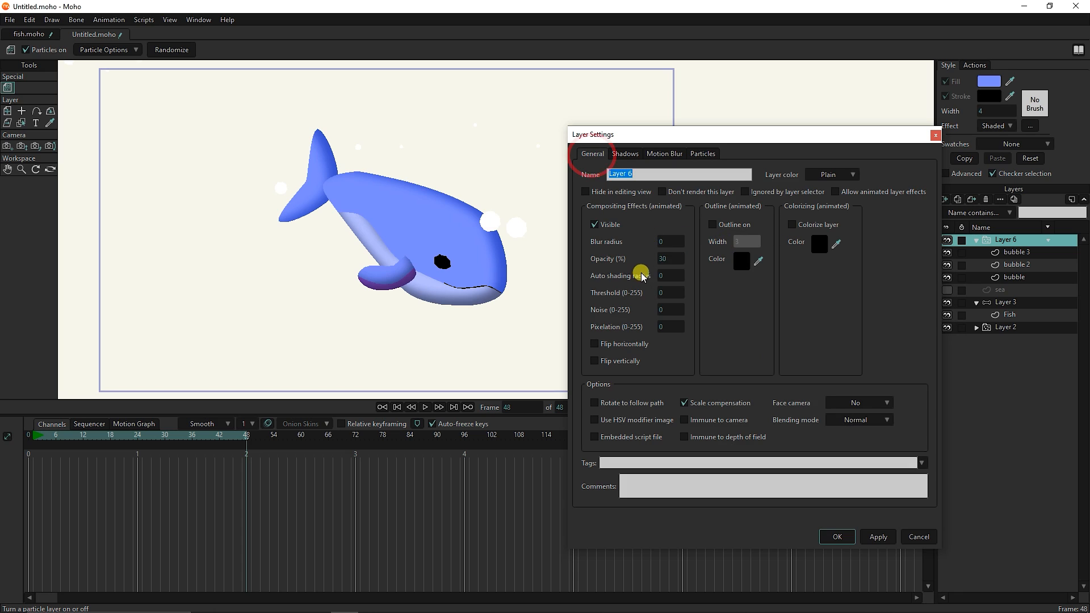
double_click(666, 258)
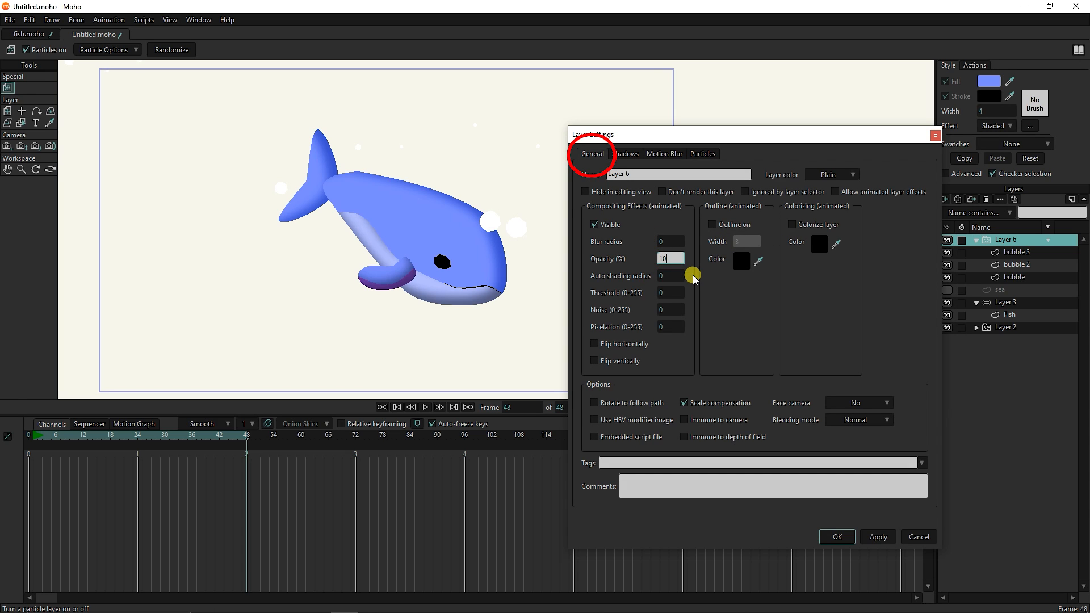
type("10")
left_click(836, 536)
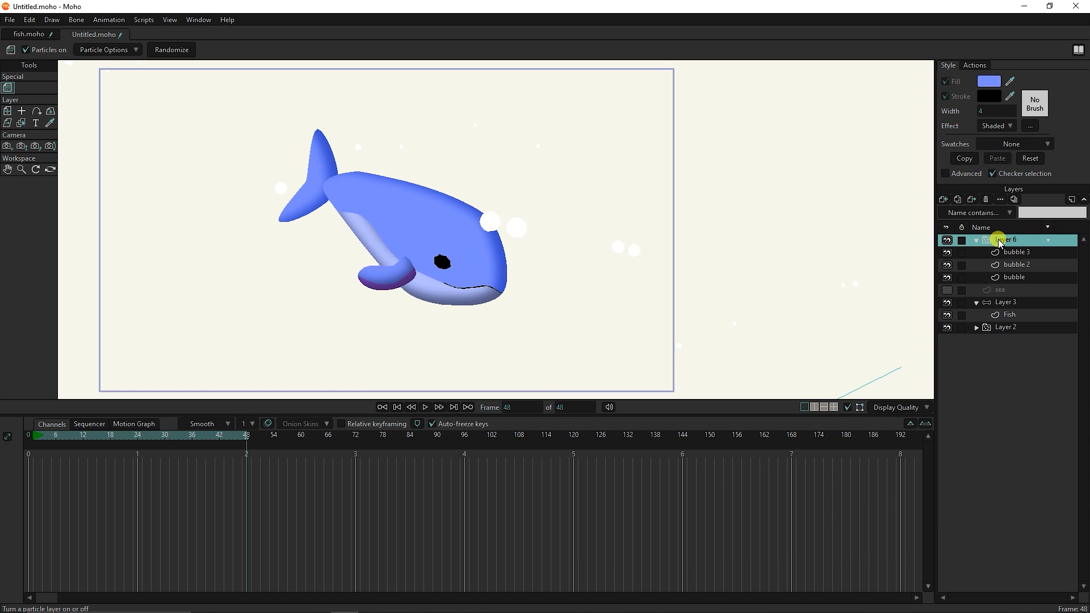
Delete the duplicated particle layer Layer 2 beneath the fish's bone layer.
left_click(999, 327)
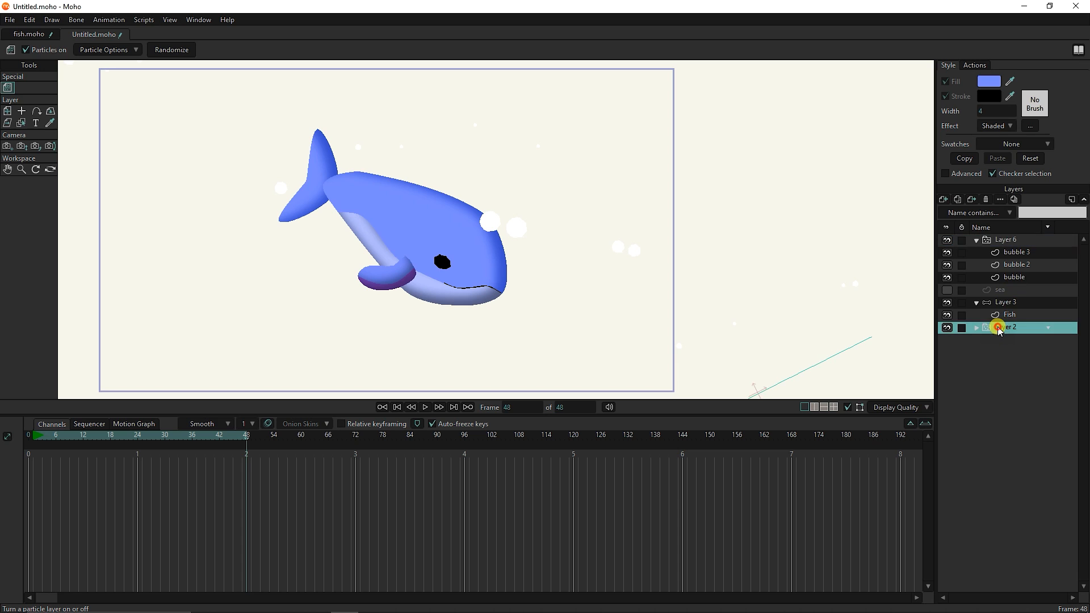
left_click(986, 200)
Set the opacity of the bubble 3 layer inside Layer 6 to 40%.
left_click(1012, 254)
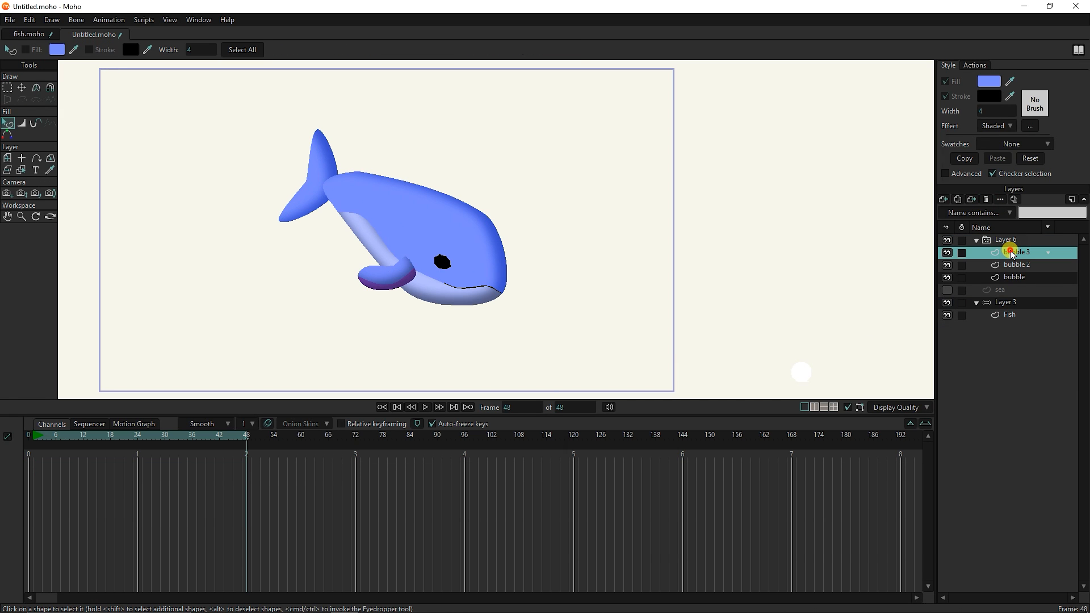
double_click(1013, 253)
left_click(663, 257)
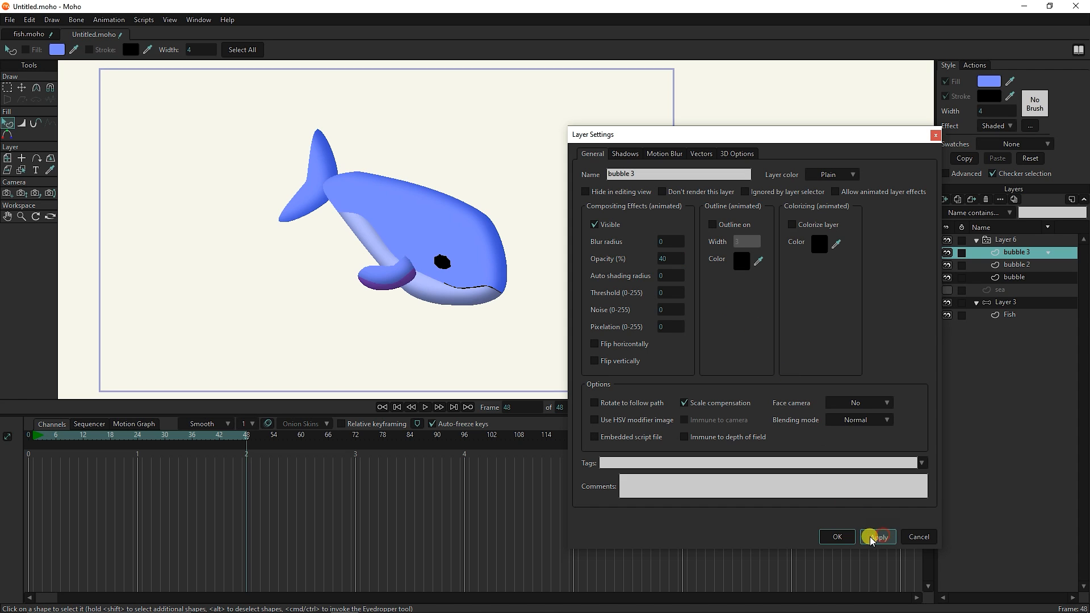
left_click(836, 537)
Set the opacity of the bubble 2 layer to 35% and check the layer settings of bubble.
double_click(1014, 266)
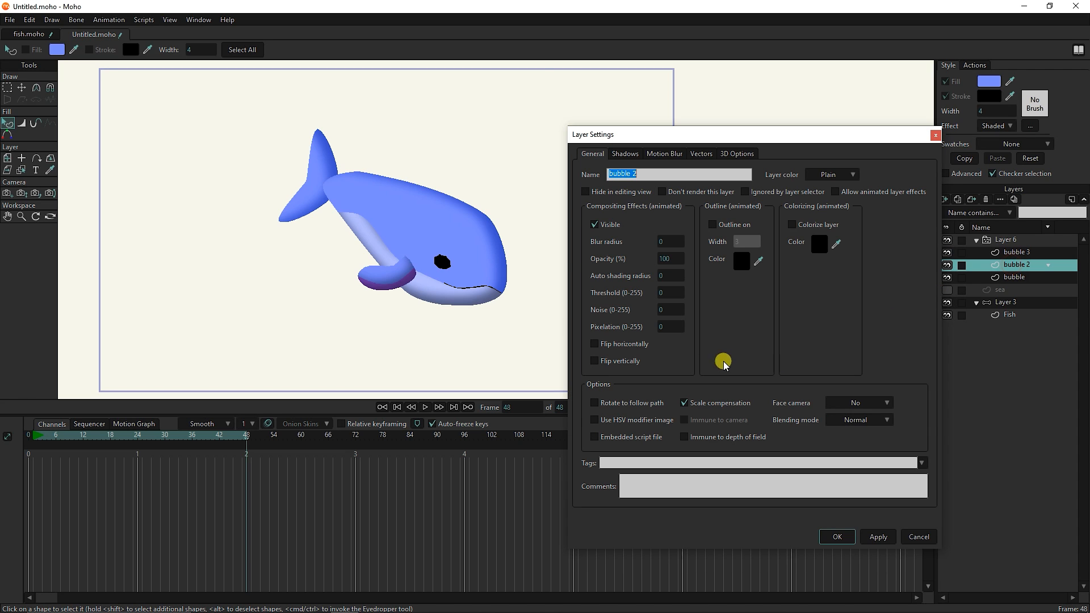
left_click(665, 259)
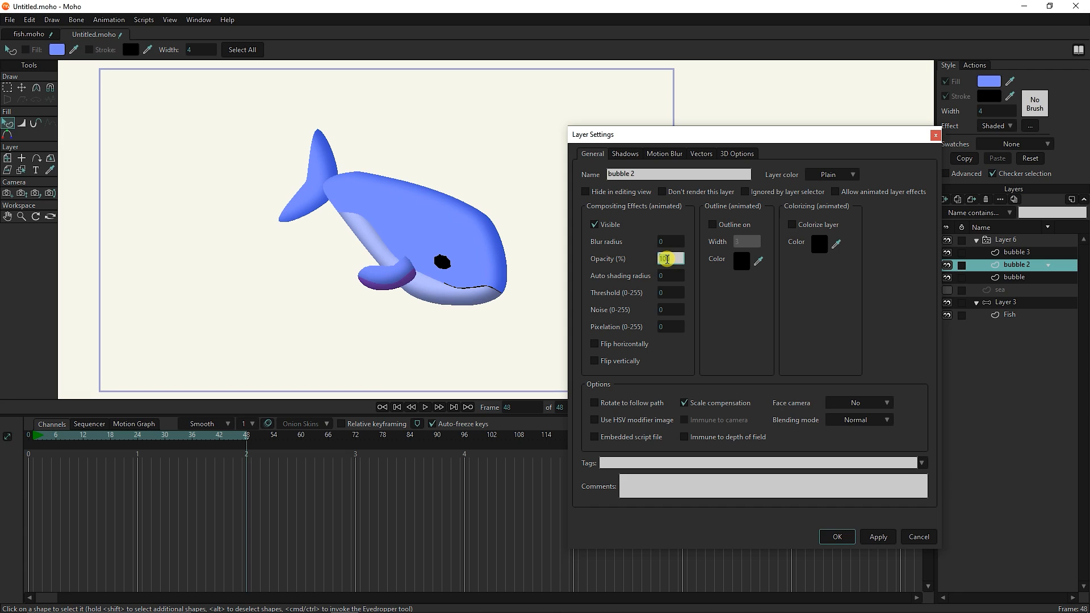
left_click(878, 536)
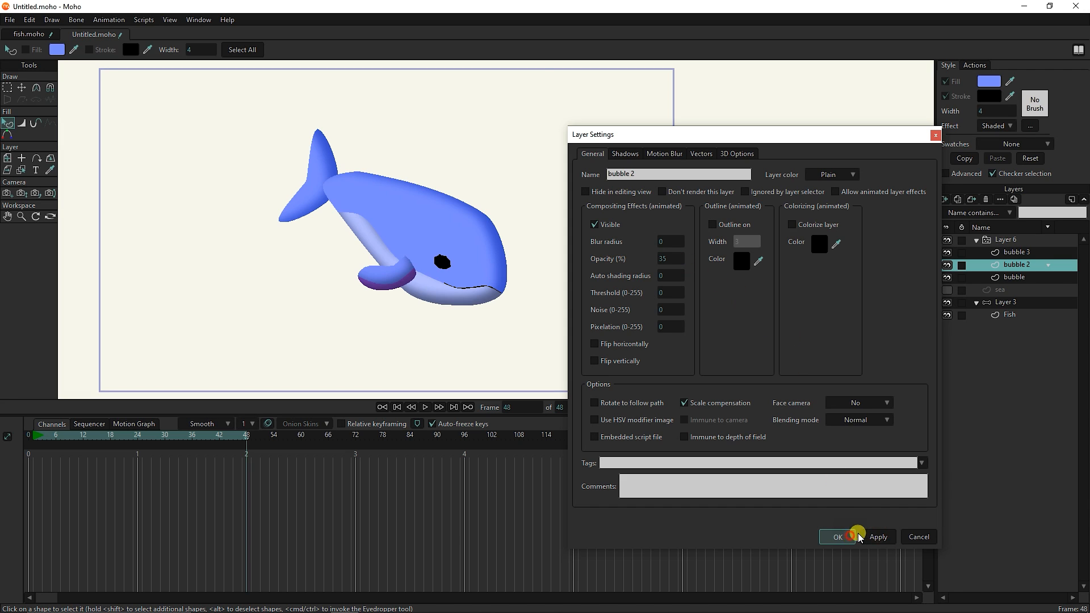
left_click(837, 536)
double_click(1016, 278)
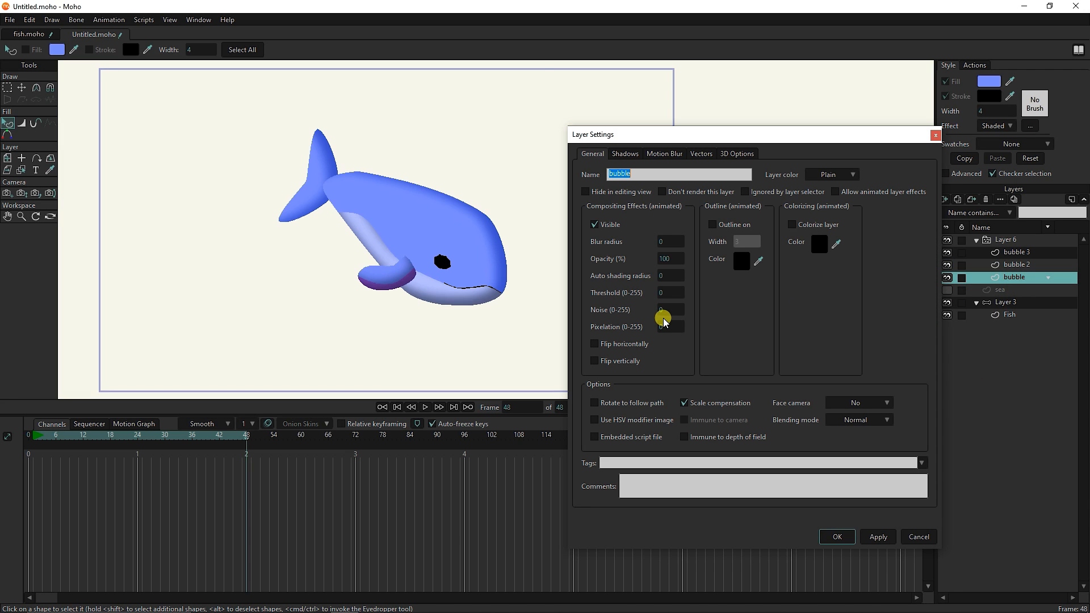
left_click(839, 535)
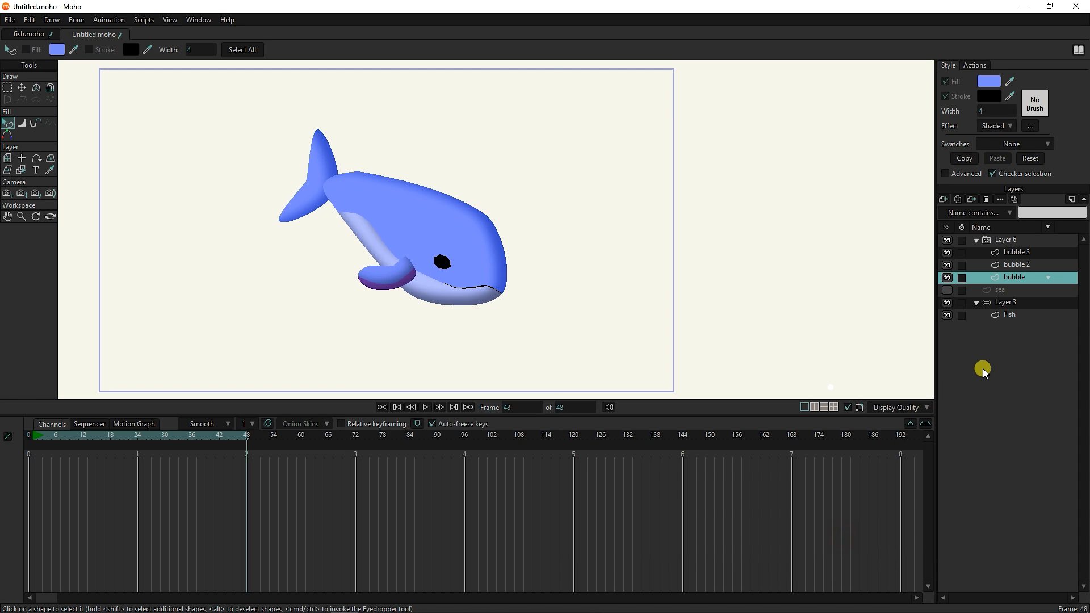
Duplicate the particle layer Layer 6 and place the collapsed copy, Layer 2, beneath the fish's bone layer.
left_click(1006, 240)
left_click(959, 198)
left_click(990, 243)
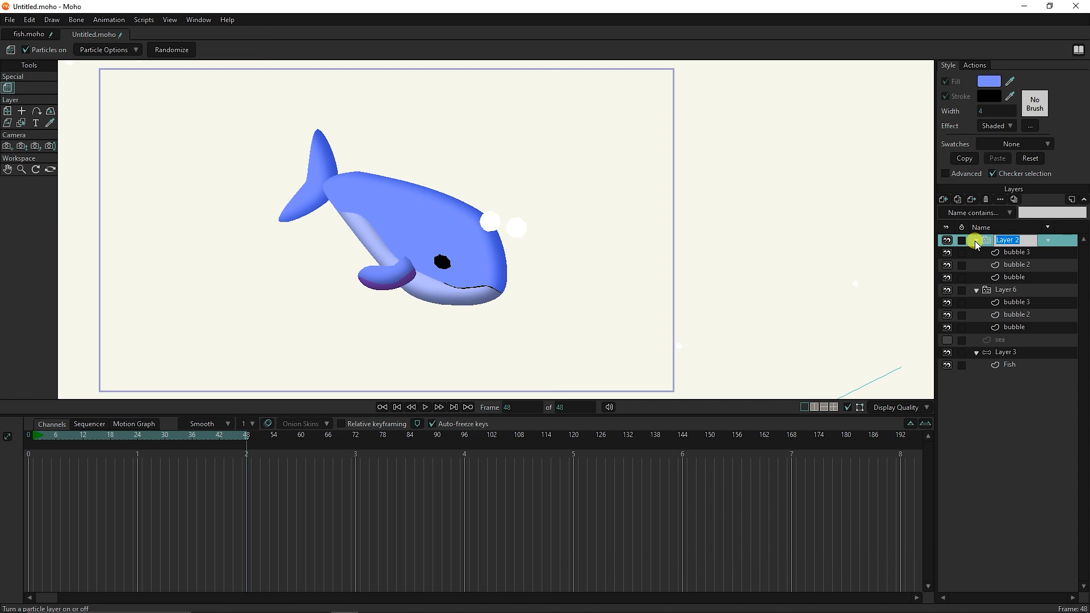
left_click(976, 241)
left_click(976, 252)
left_click_drag(986, 240, 996, 318)
At frame 0, scale particle layer Layer 2 to about 0.597 and move it to about X 2.16, Y -1.02.
scroll(547, 309, "down", 3)
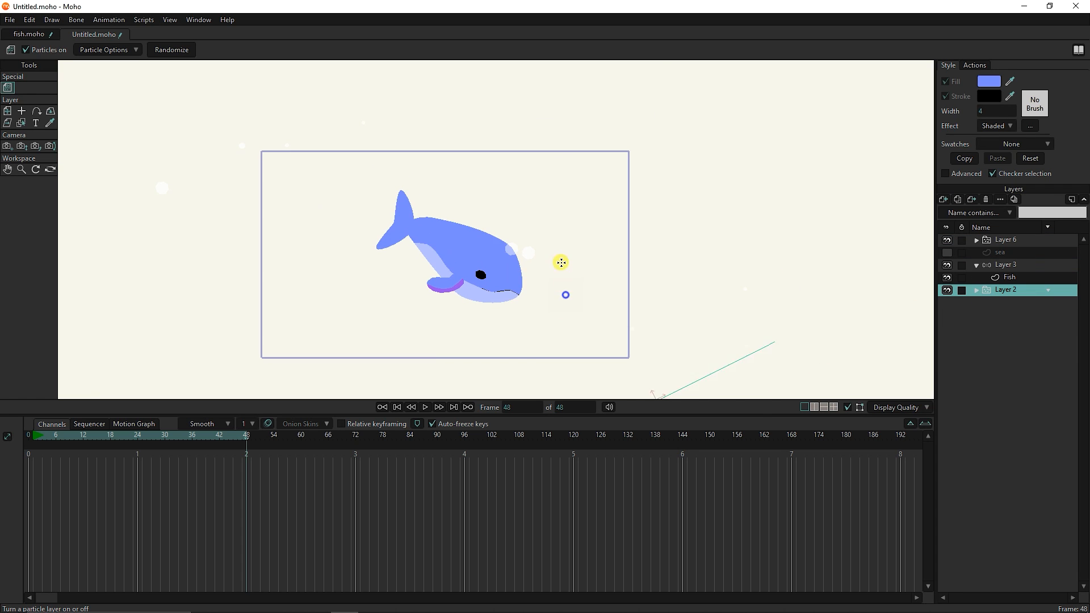
left_click_drag(561, 263, 552, 192)
left_click(6, 111)
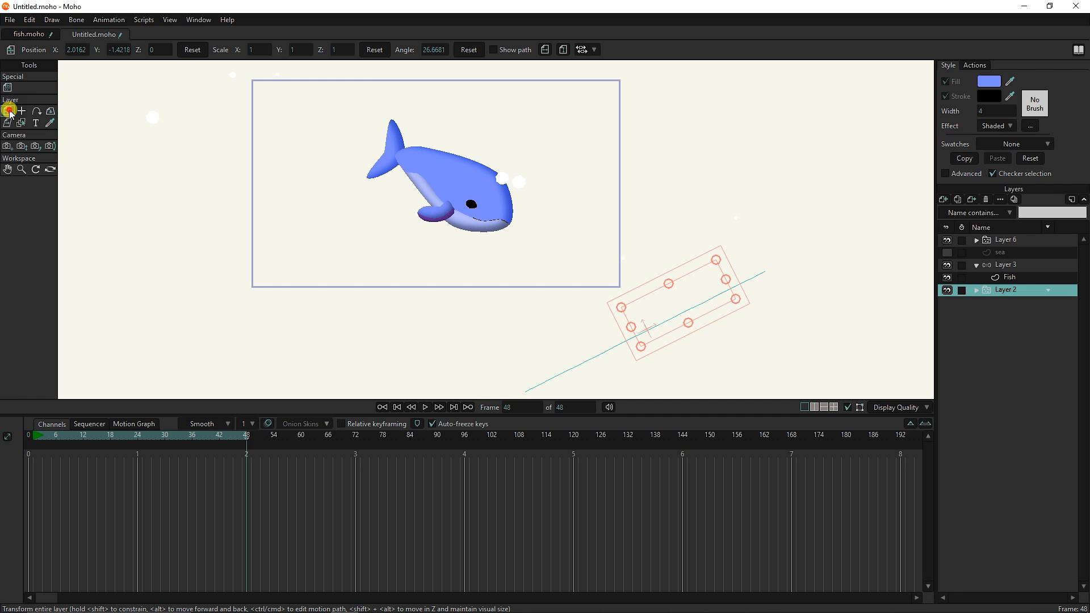
left_click_drag(142, 435, 26, 436)
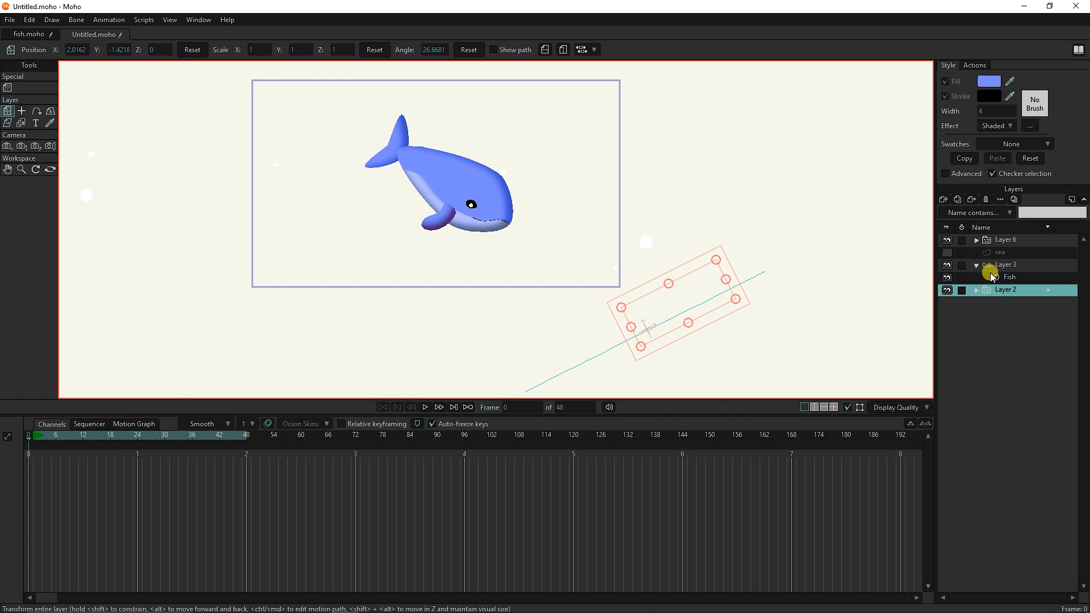
mouse_move(733, 301)
left_mouse_down()
mouse_move(708, 274)
mouse_move(751, 289)
mouse_move(718, 281)
left_mouse_up()
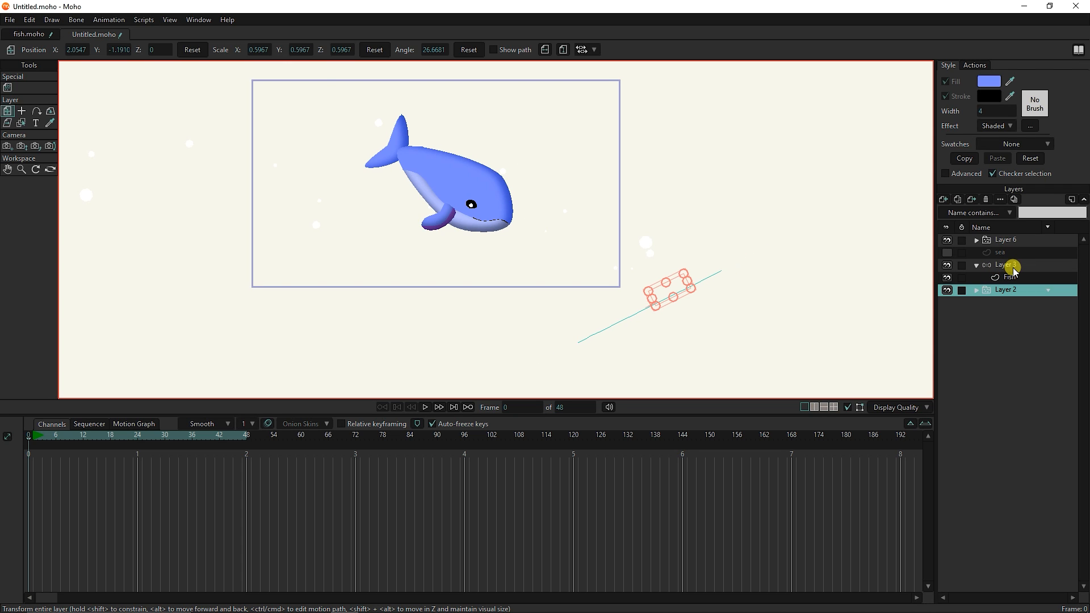
left_click(997, 238)
left_click(1001, 290)
left_click_drag(691, 301, 694, 278)
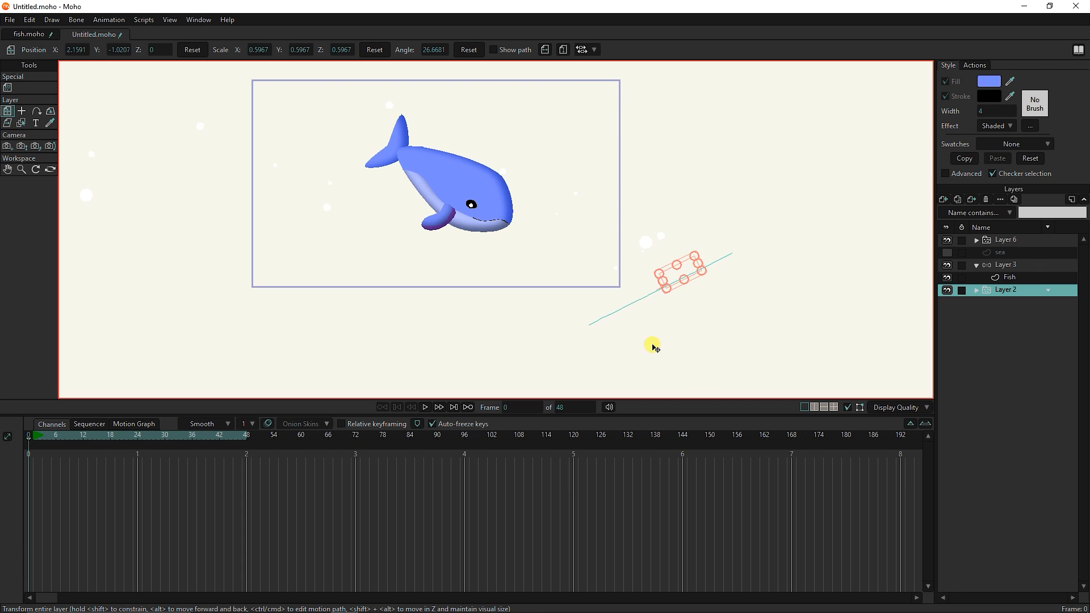
Scrub the timeline to frame 40 and back to frame 0 to check the bubbles' motion around the fish.
mouse_move(65, 438)
left_mouse_down()
mouse_move(222, 438)
mouse_move(211, 440)
left_mouse_up()
scroll(381, 160, "up", 2)
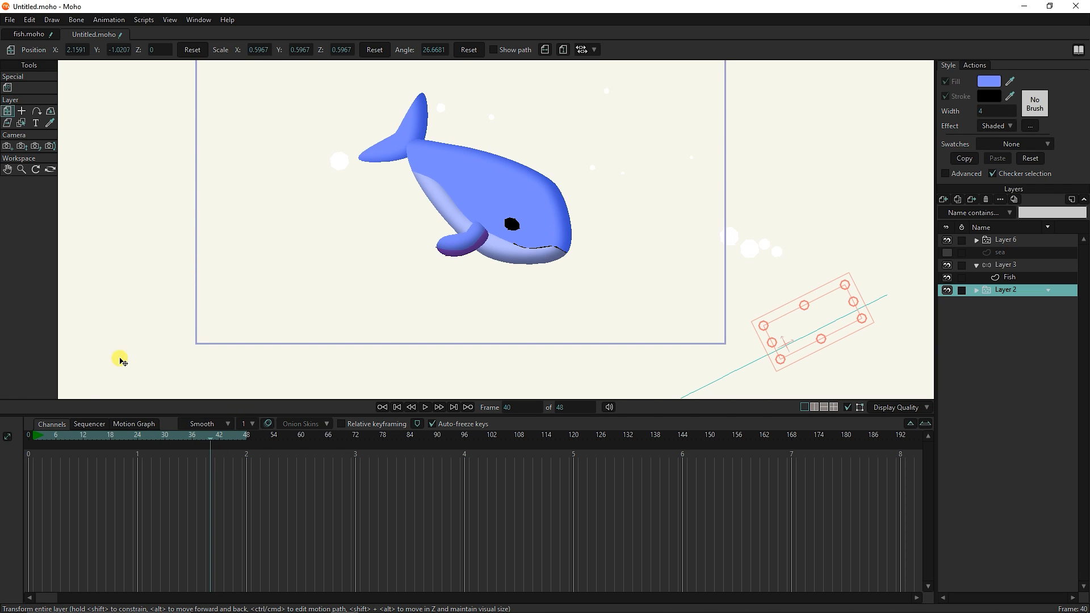
left_click_drag(49, 443, 12, 441)
Make the sea layer visible and select its rectangle shape.
left_click(946, 253)
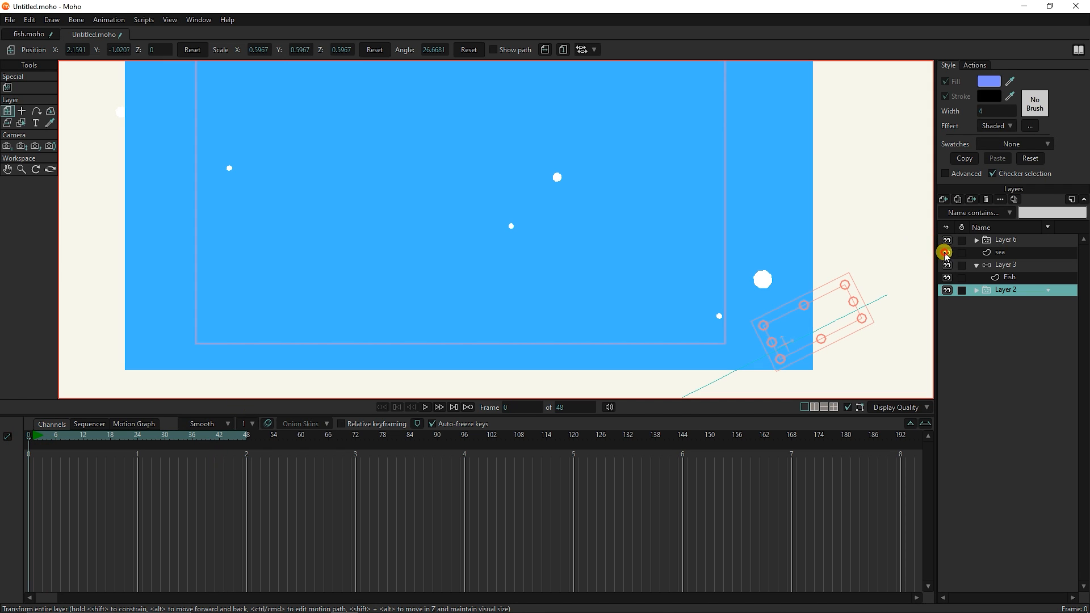
left_click(1000, 252)
left_click(8, 146)
left_click(257, 187)
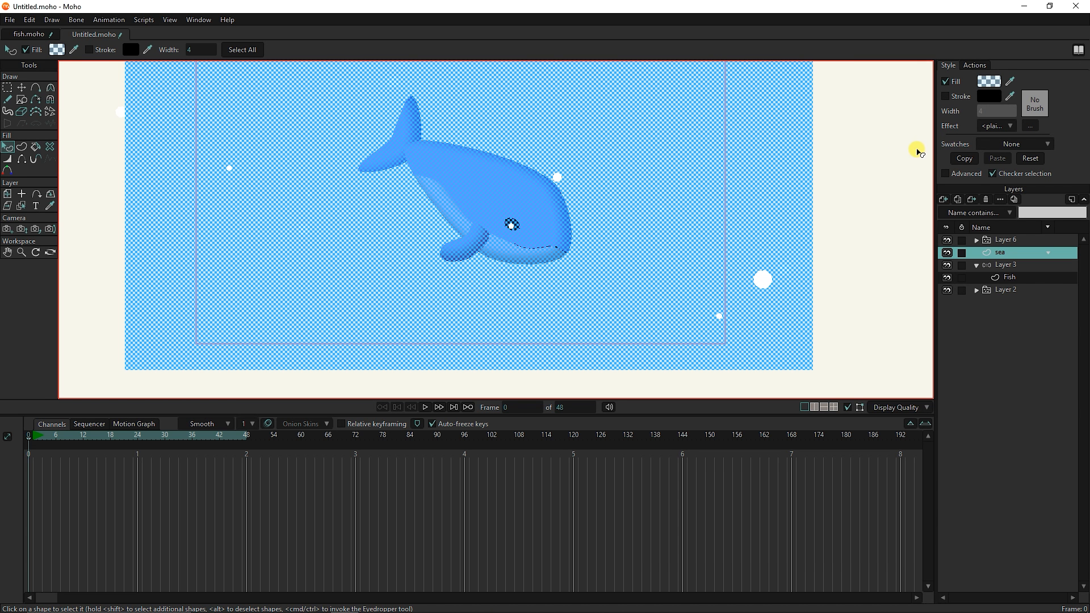
Change the sea shape's fill to 0048DA with alpha 81 and render a preview of frame 0.
left_click(989, 81)
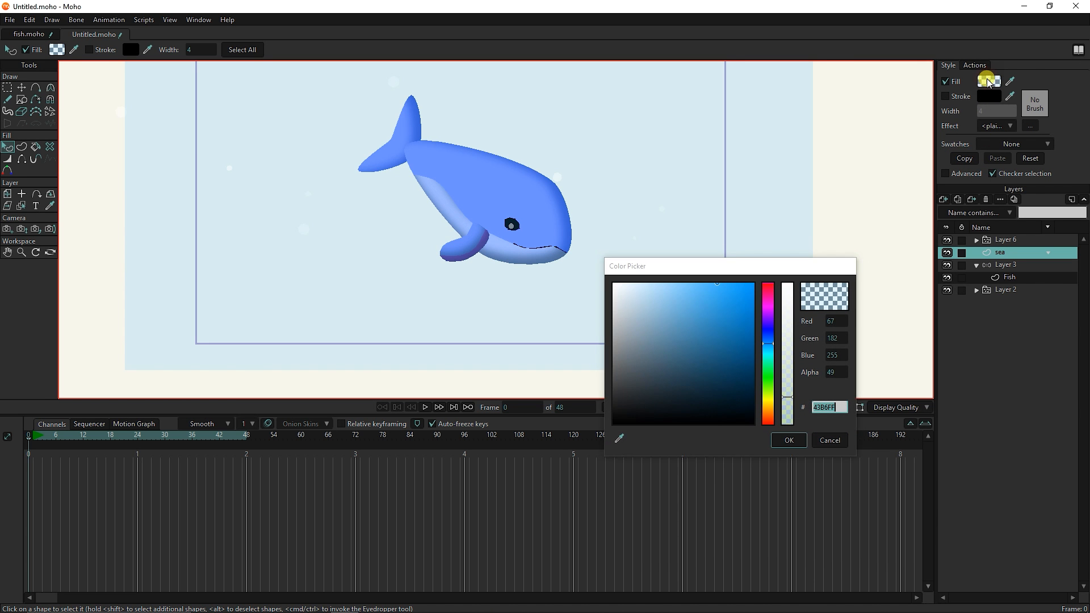
type("0054FF")
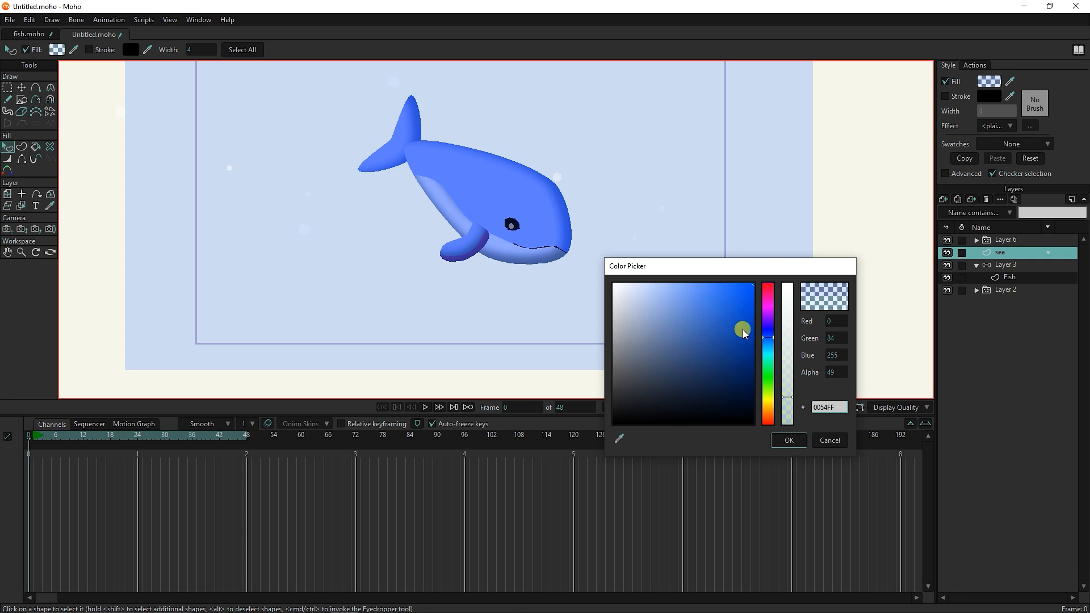
left_click_drag(752, 302, 764, 308)
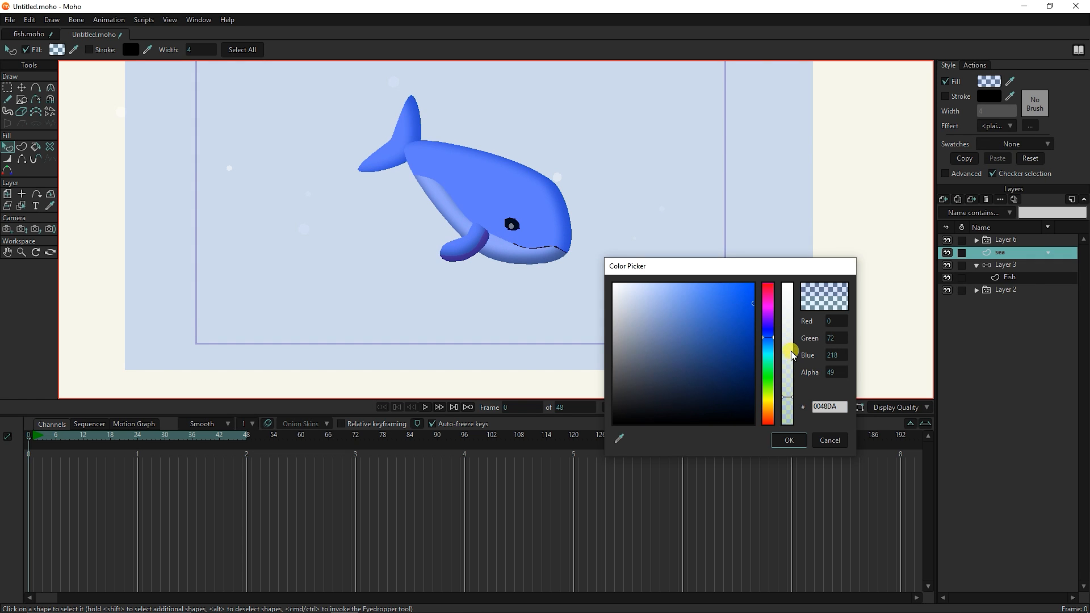
left_click_drag(793, 355, 791, 384)
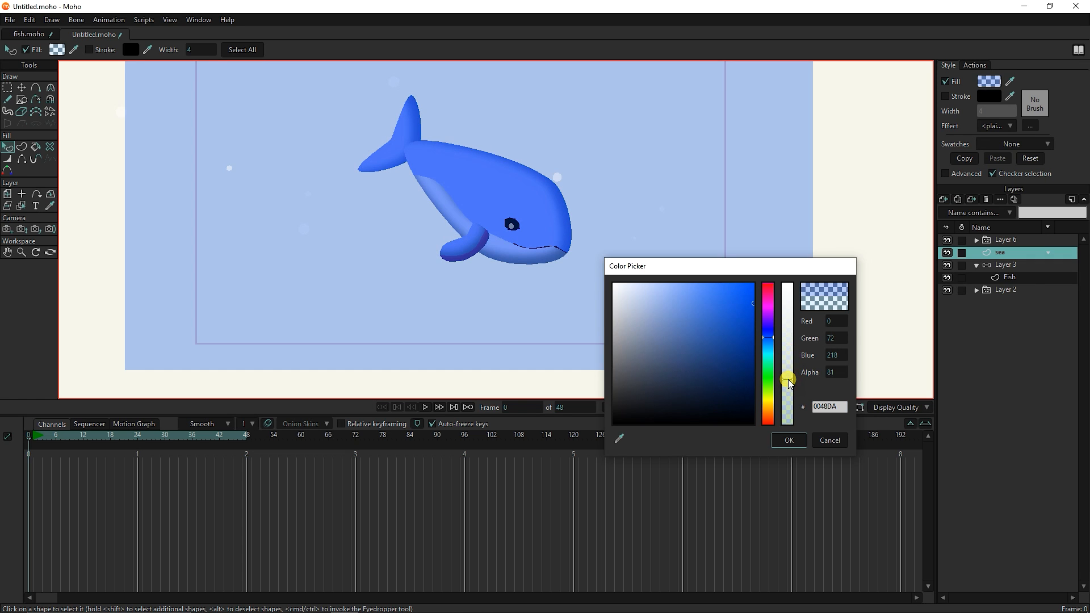
left_click(789, 441)
key("ctrl+r")
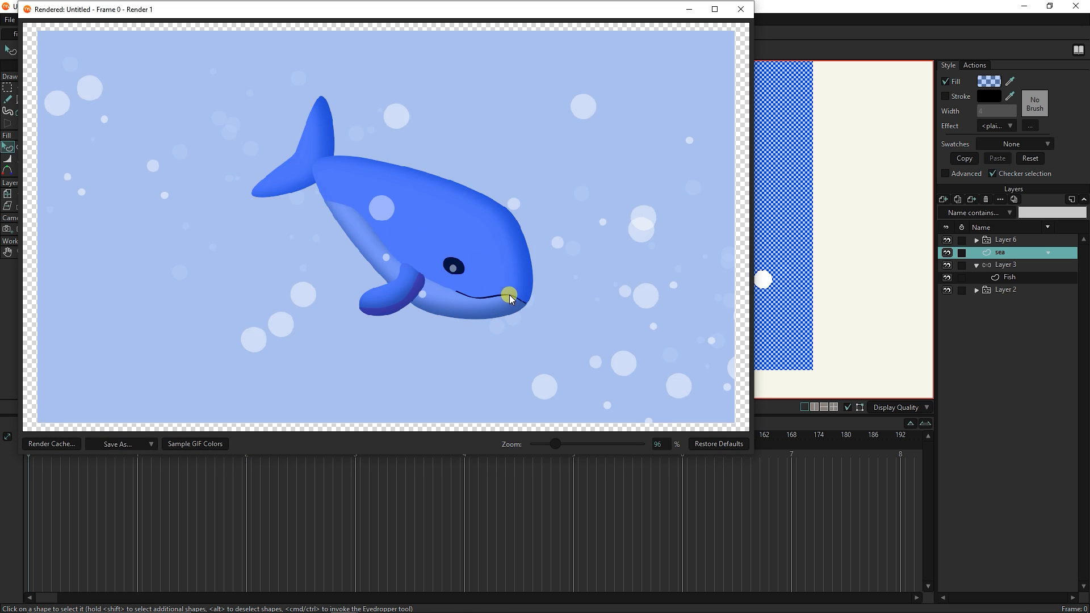
left_click(740, 10)
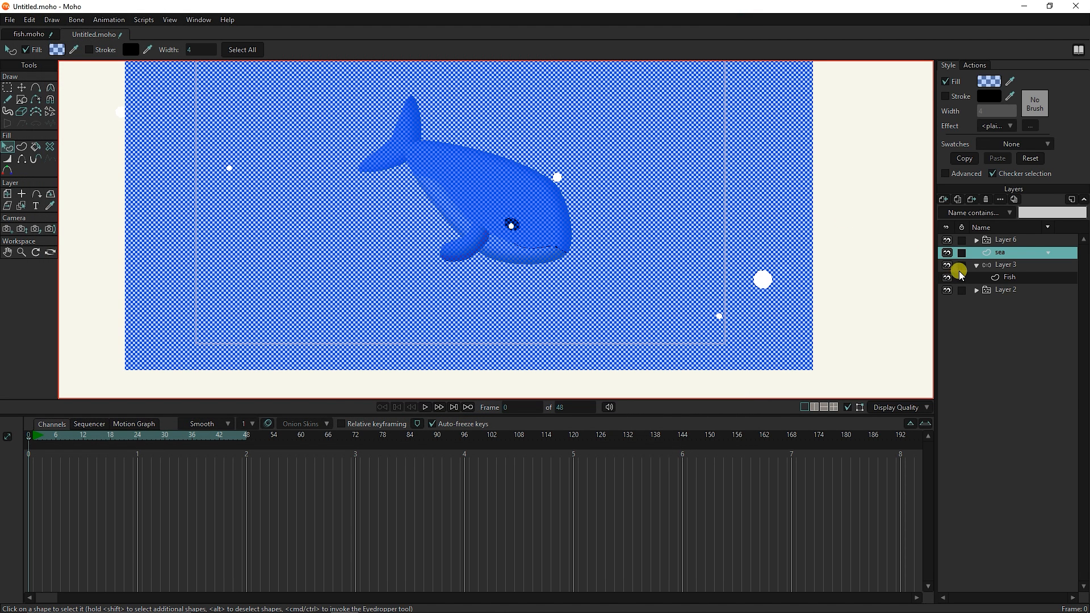
Set all keyframes of the fish's bone layer, Layer 3, to Smooth interpolation.
left_click(1008, 277)
left_click(1007, 266)
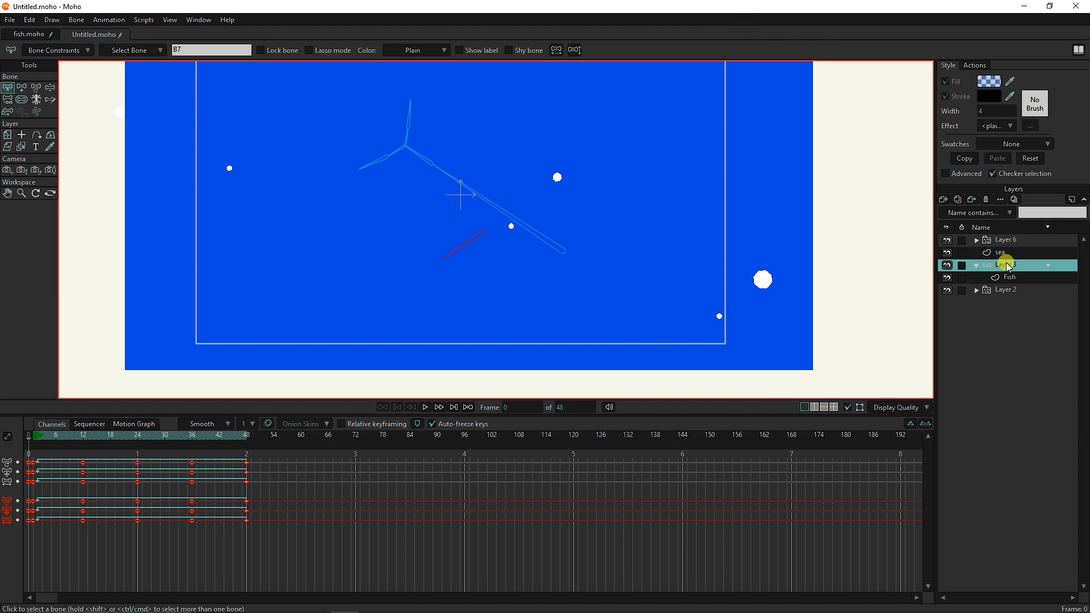
left_click_drag(280, 457, 30, 549)
right_click(246, 464)
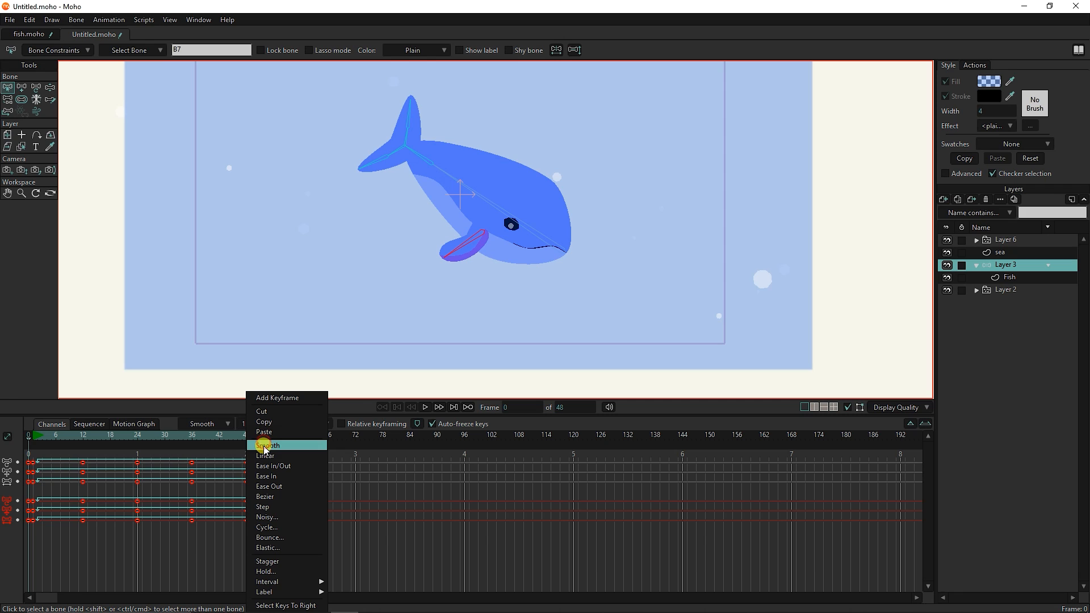
left_click(260, 446)
Set the frame 48 bone keyframes to Cycle interpolation looping back to absolute frame 1.
left_click(245, 473)
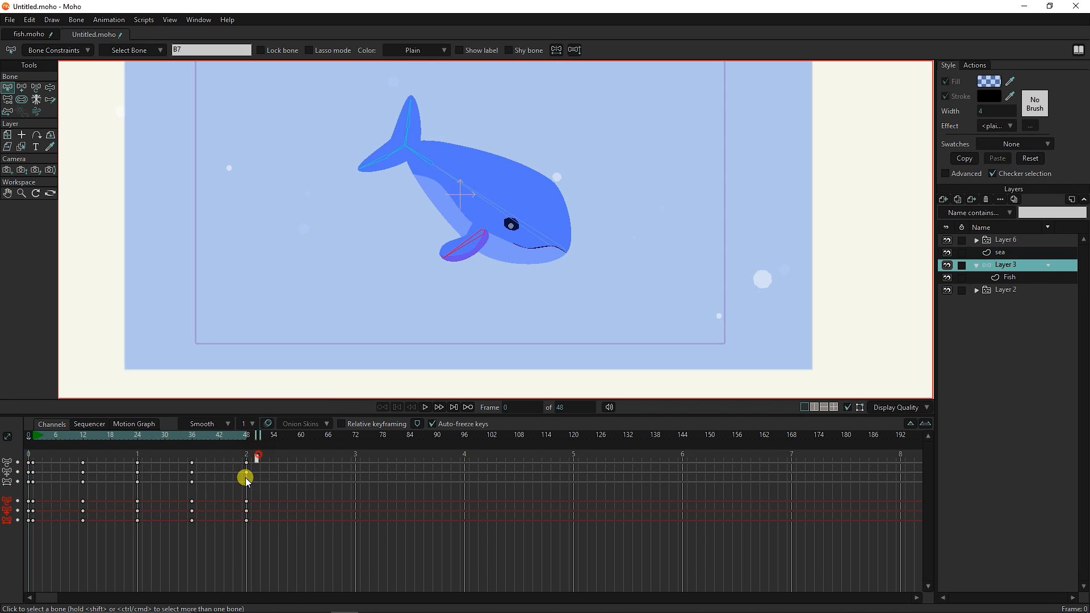
right_click(246, 465)
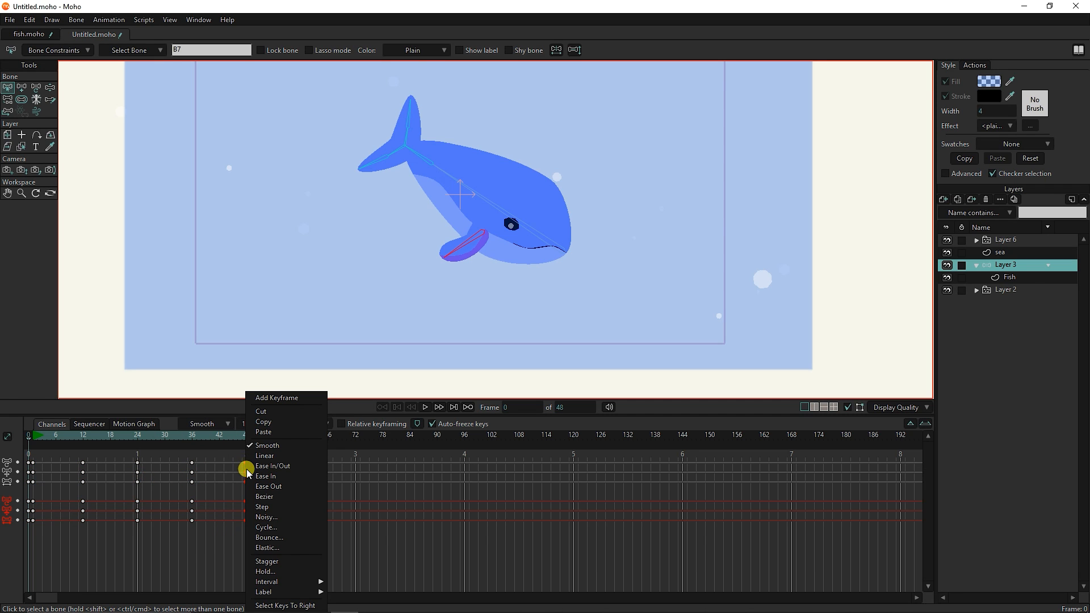
left_click(270, 527)
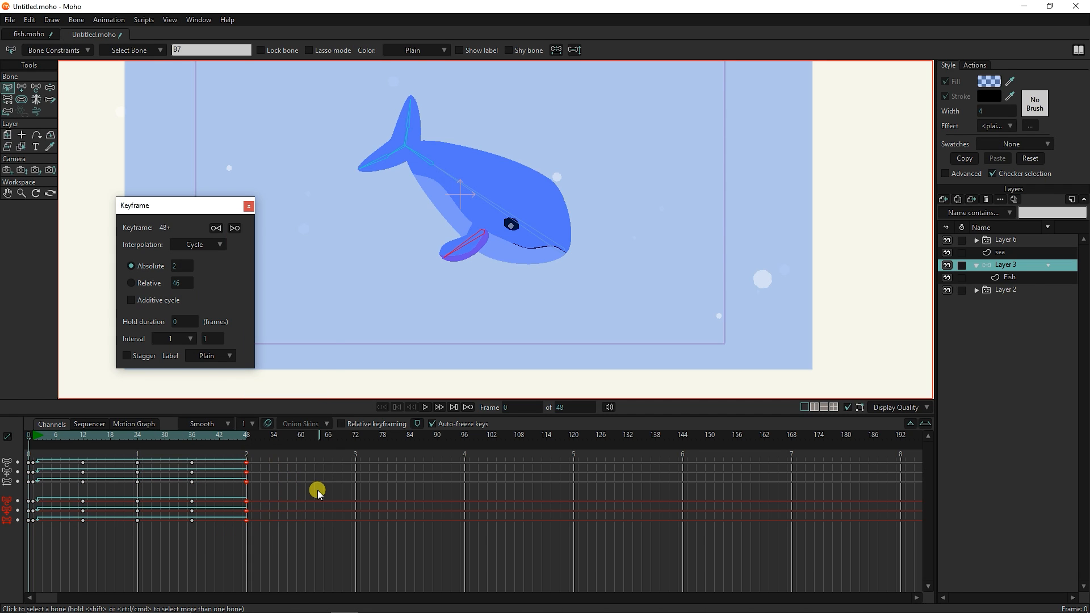
left_click(171, 268)
left_click(284, 487)
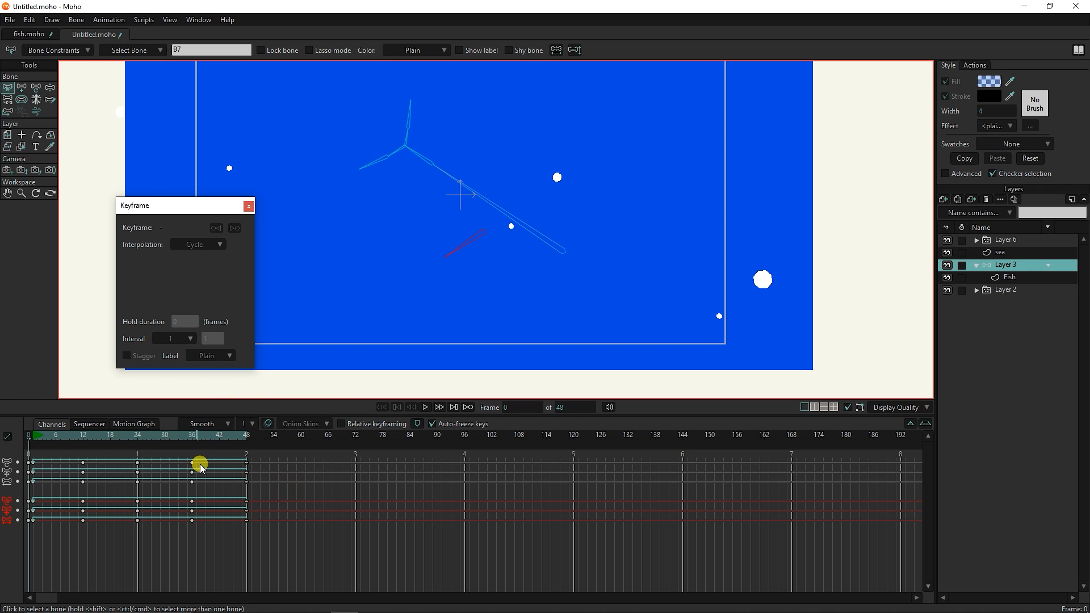
left_click(249, 206)
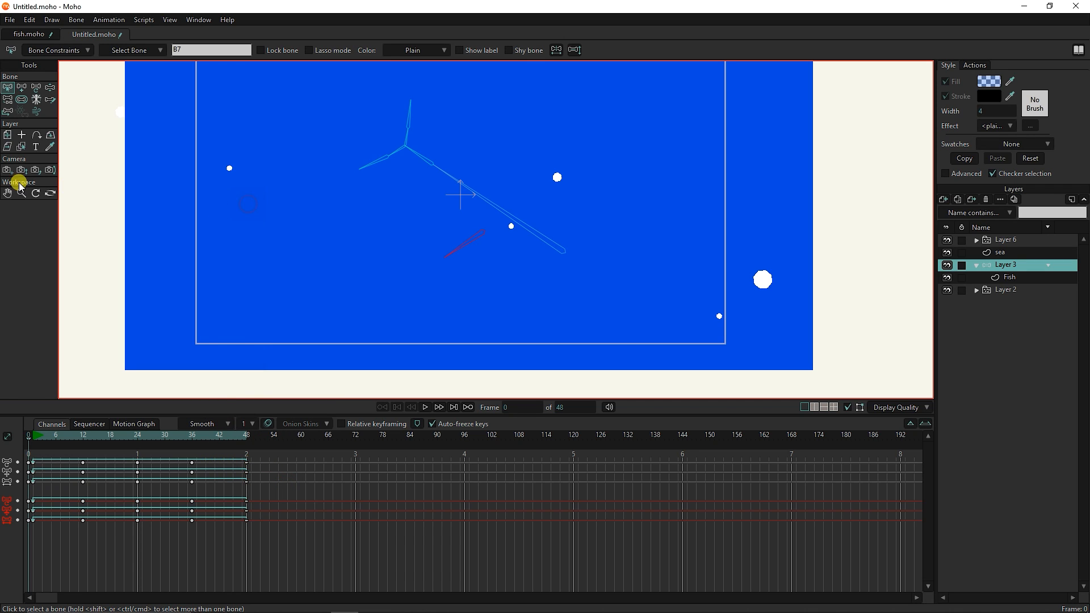
Set up the animation export with reduced particles and the Animated GIF format.
left_click(10, 21)
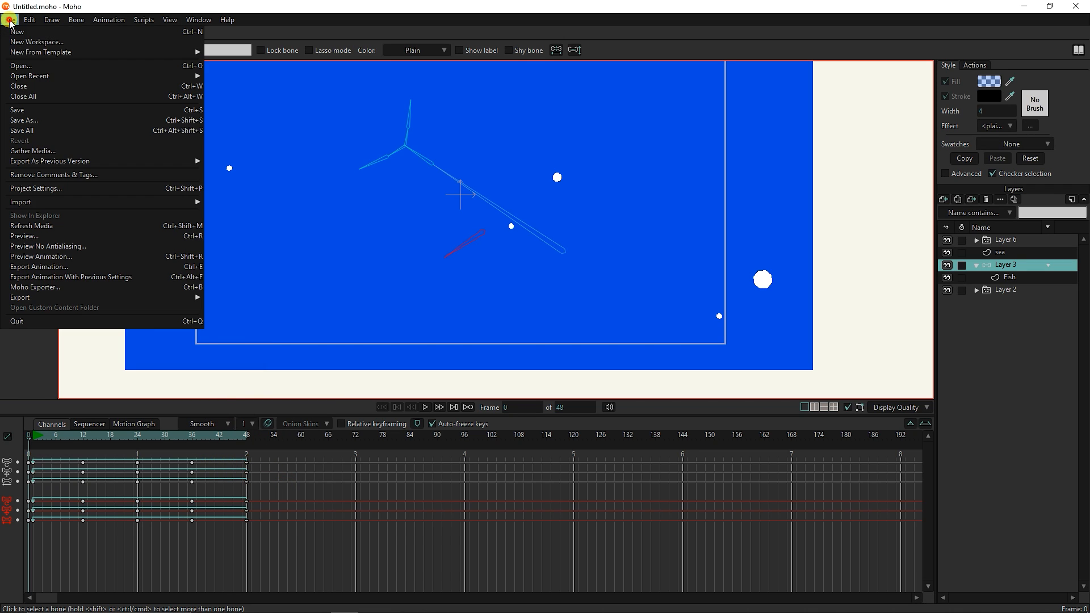
left_click(59, 267)
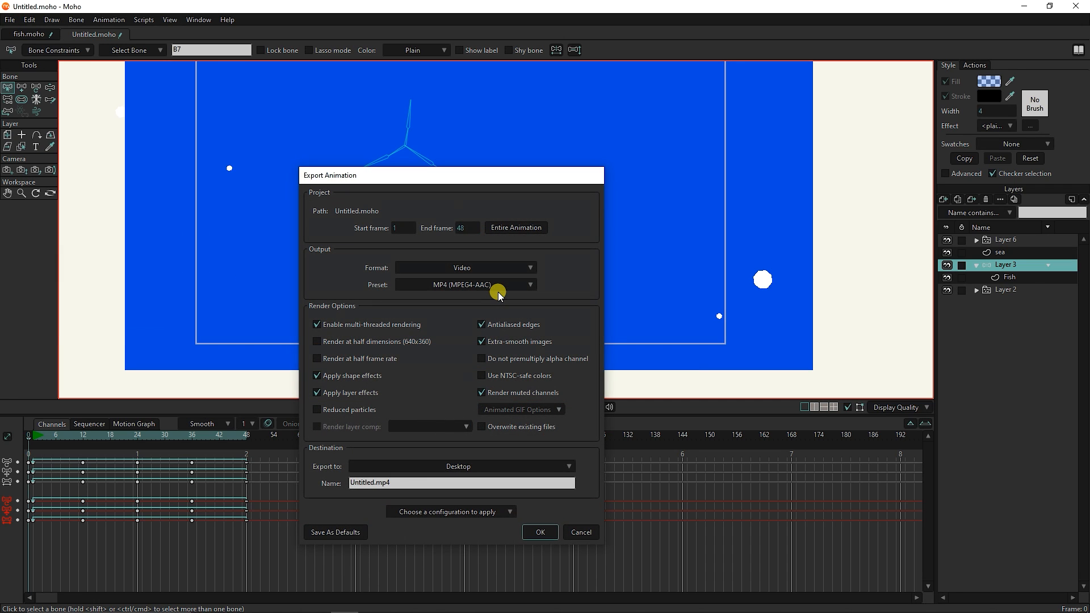
left_click(332, 409)
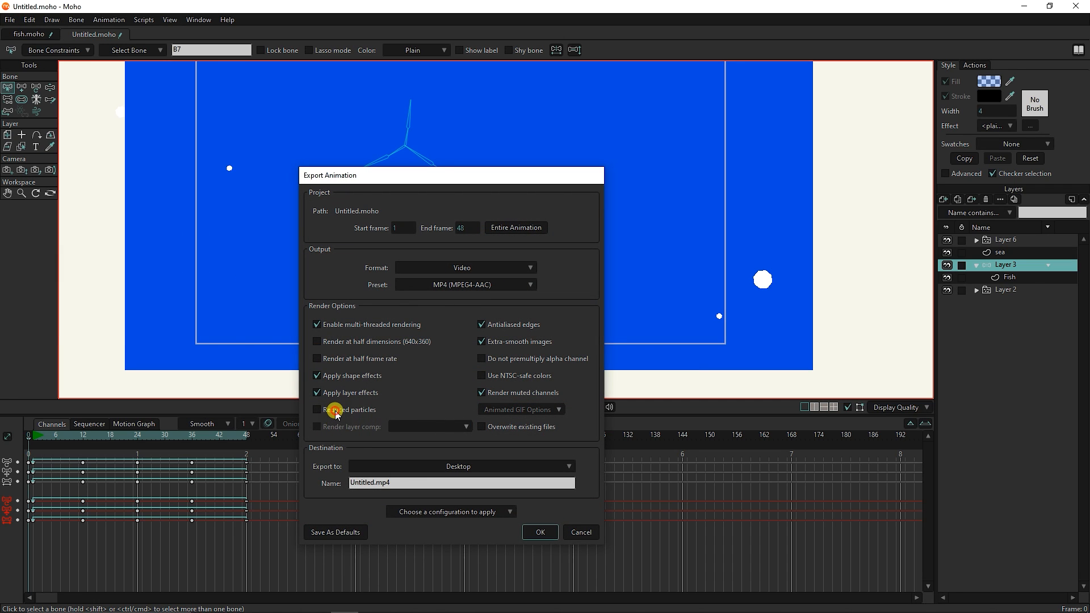
left_click(486, 267)
left_click(486, 306)
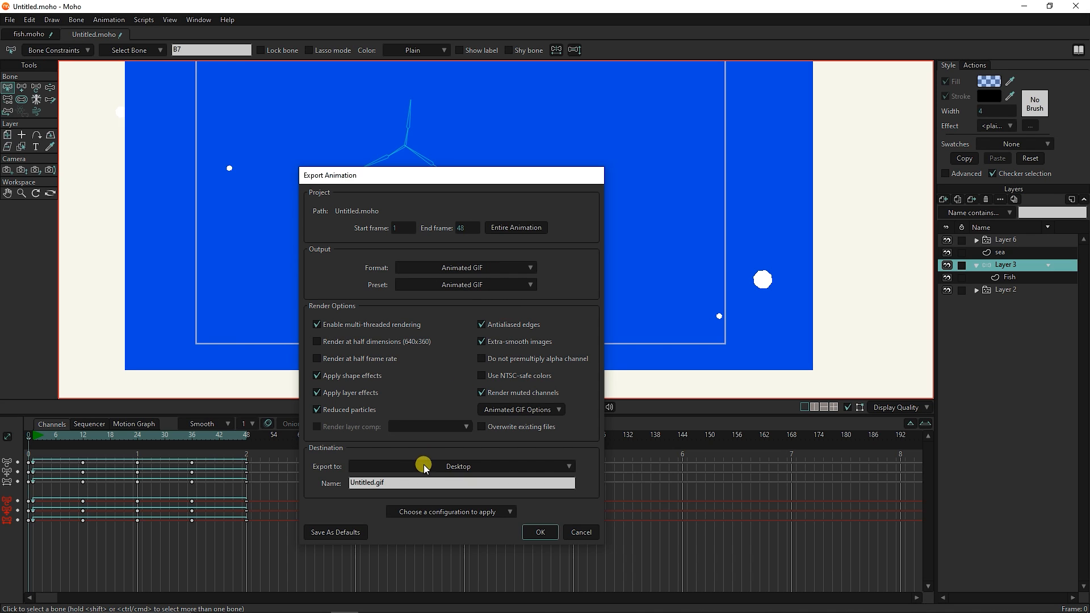
Name the export file 66555.gif, keep Desktop as its destination, and start exporting the animation.
left_click(431, 466)
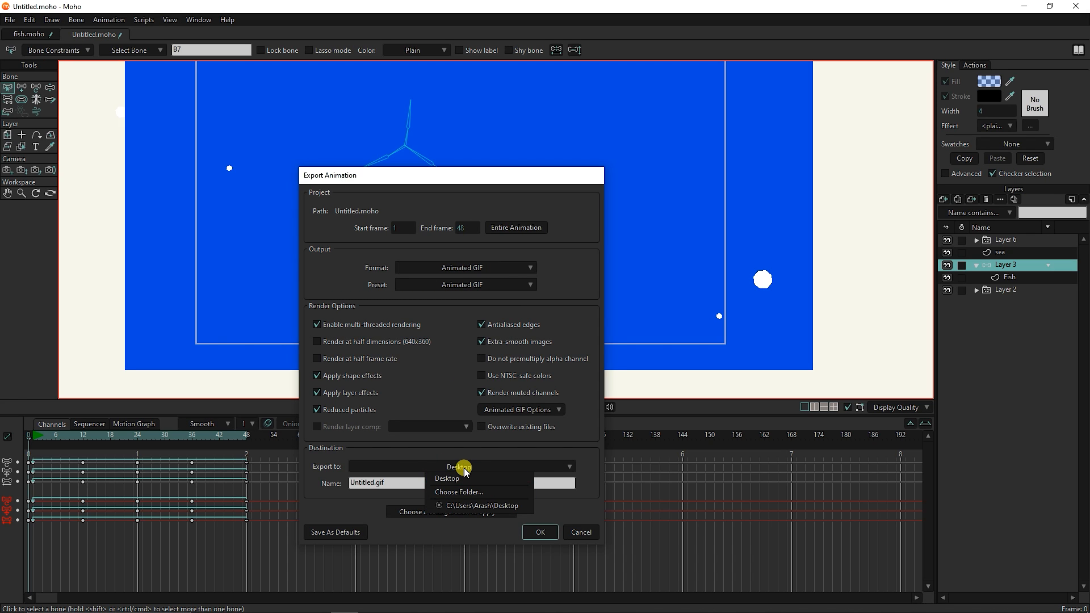
left_click(450, 438)
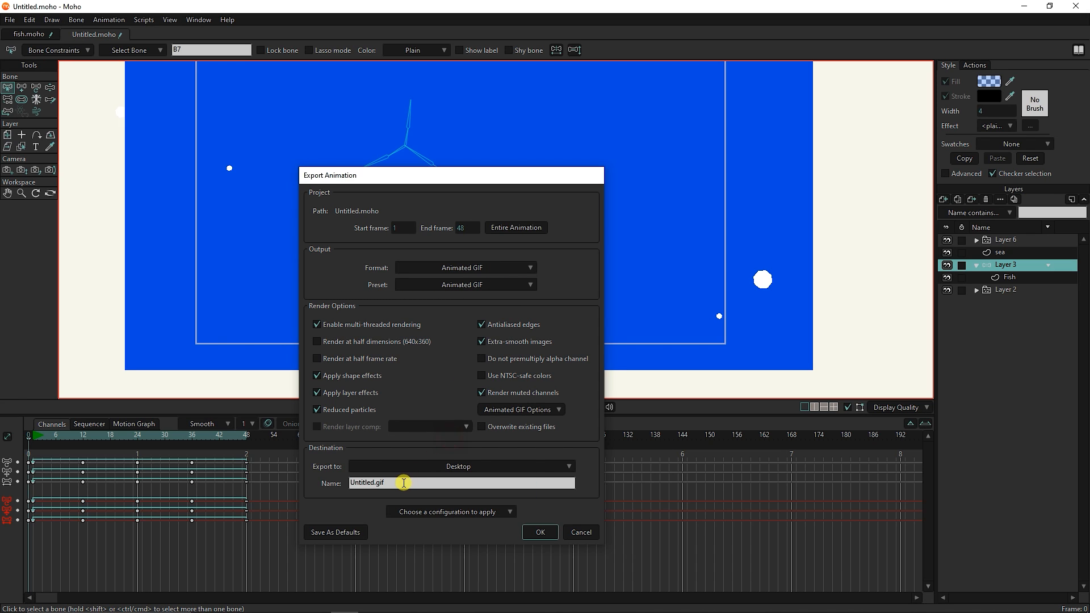
triple_click(374, 483)
double_click(377, 483)
type("66555")
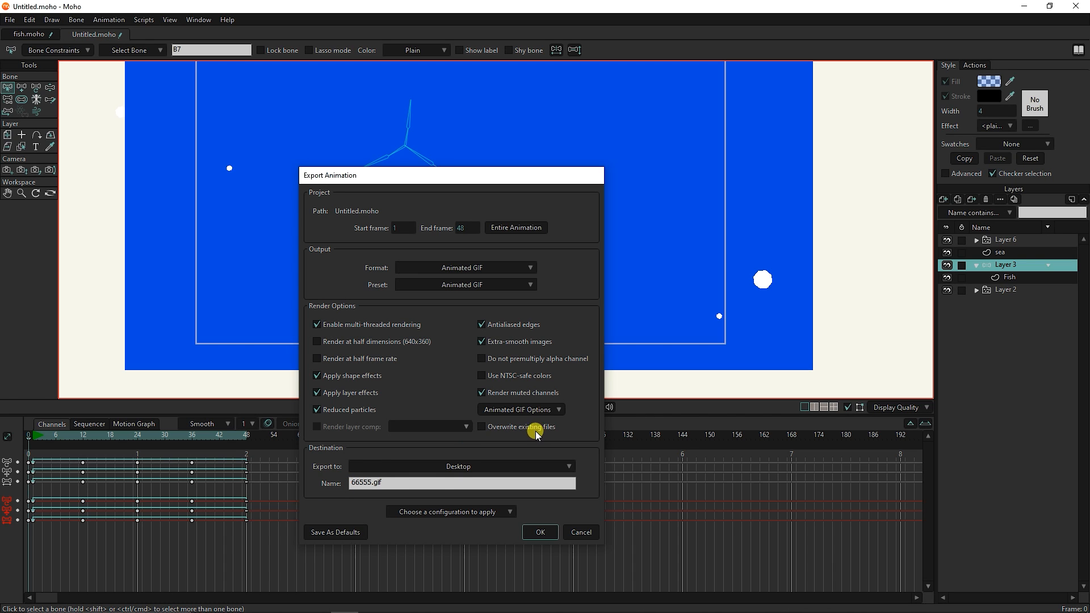
left_click(540, 533)
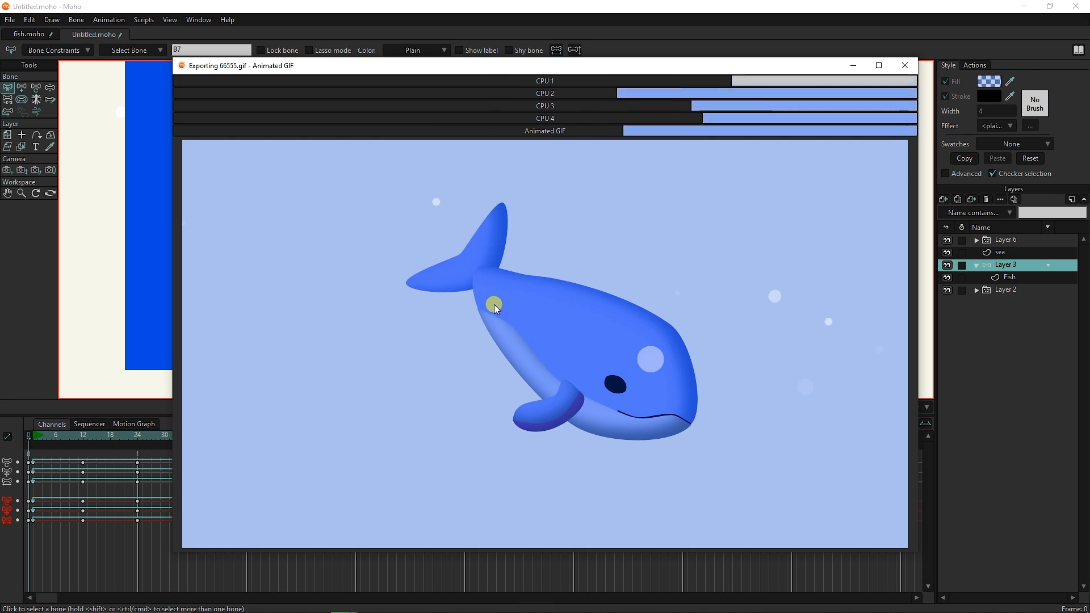